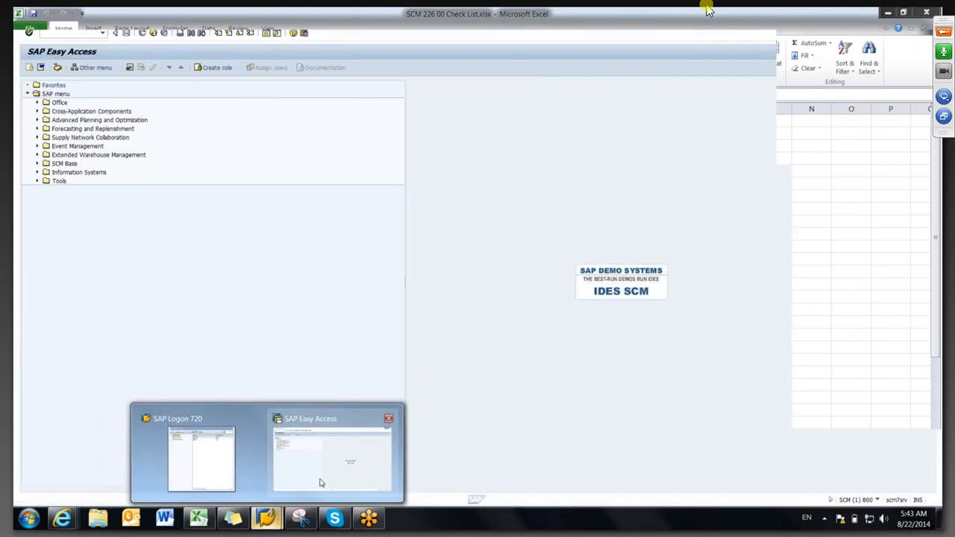
- Switch to the SAP Easy Access window
{"action": "left_click", "coordinate": [321, 484]}
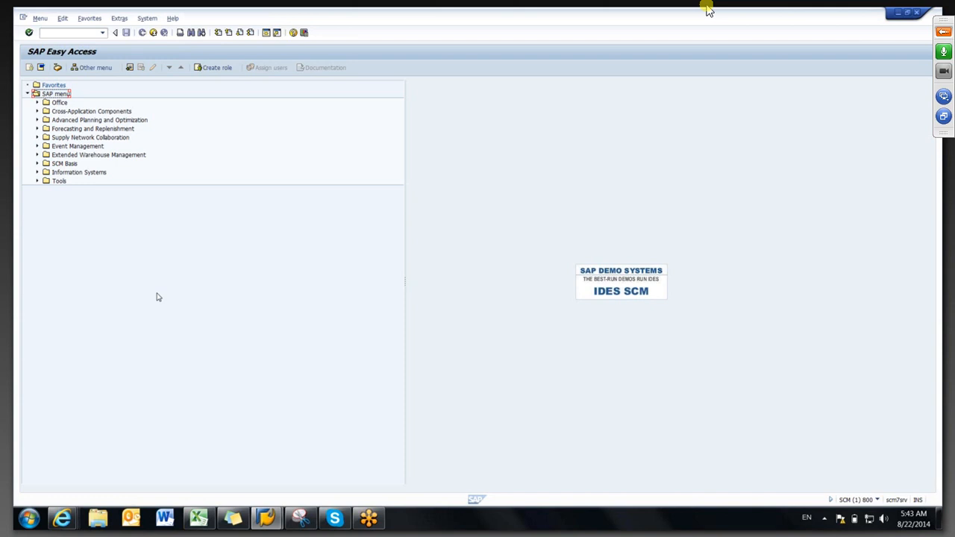
{"action": "key", "text": "alt+Tab"}
{"action": "key", "text": "alt+Tab"}
{"action": "key", "text": "alt+Tab"}
{"action": "key", "text": "alt+Tab"}
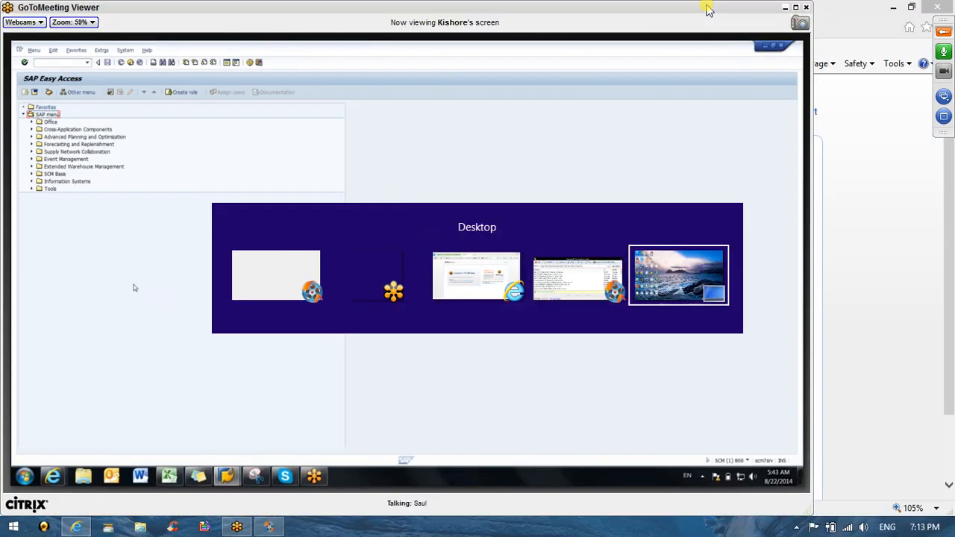
{"action": "key", "text": "alt+Tab"}
{"action": "key", "text": "alt+Tab"}
{"action": "key", "text": "alt+Tab"}
{"action": "left_click", "coordinate": [796, 8]}
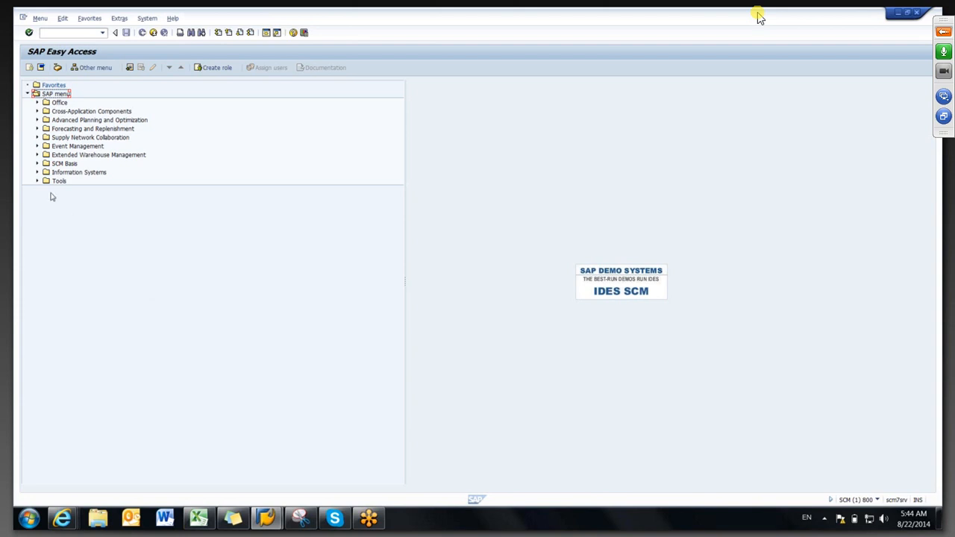
- Open S&DP Administration from the current settings of the Supply Network Planning environment in Advanced Planning and Optimization
{"action": "left_click", "coordinate": [36, 120]}
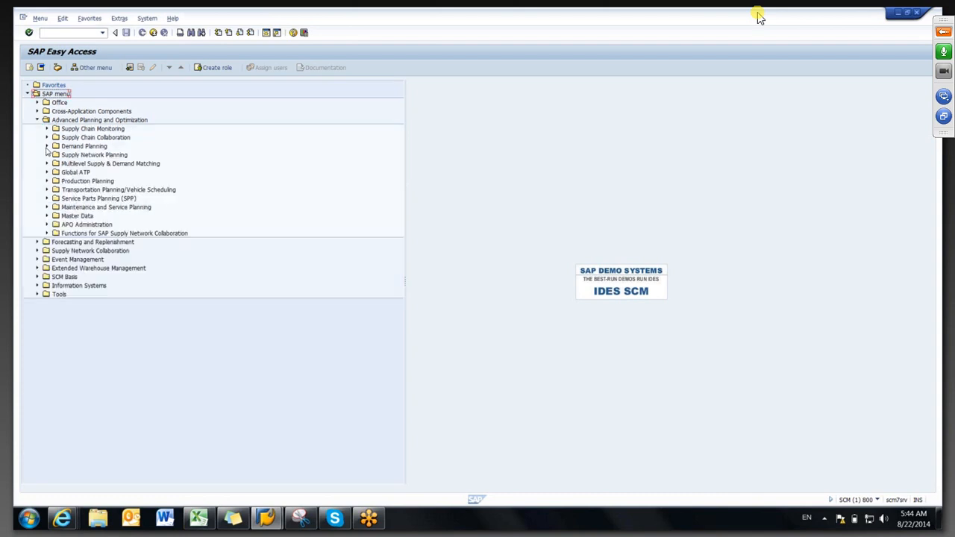
{"action": "left_click", "coordinate": [46, 155]}
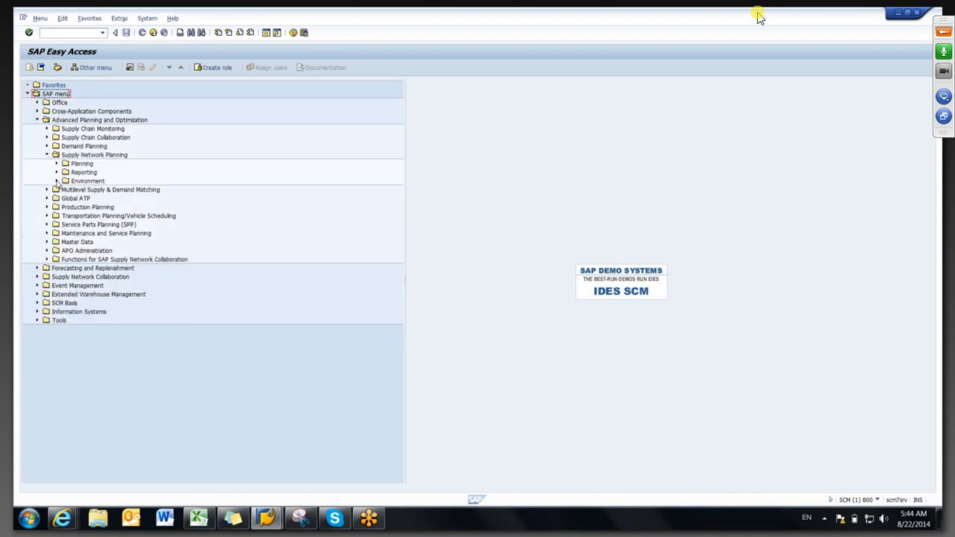
{"action": "left_click", "coordinate": [57, 182]}
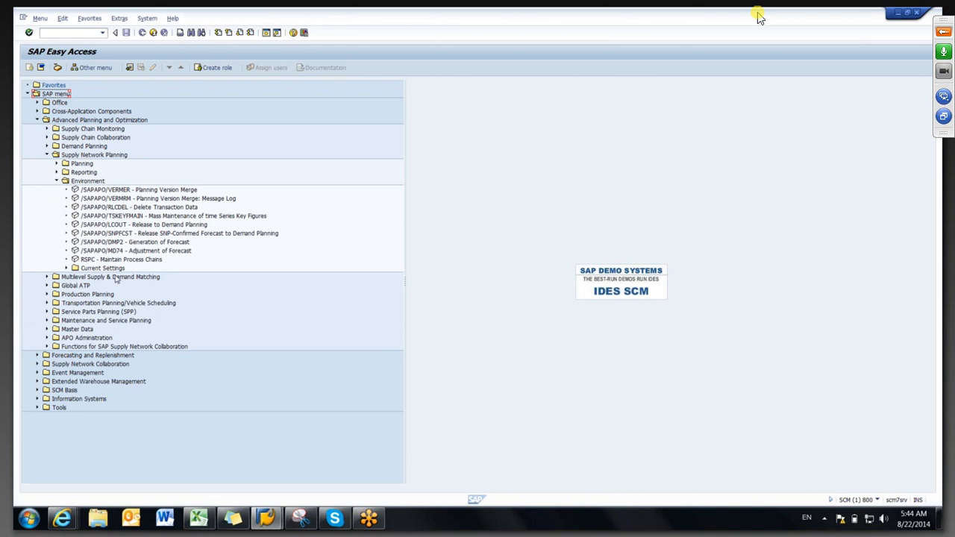
{"action": "left_click", "coordinate": [65, 268]}
{"action": "double_click", "coordinate": [134, 277]}
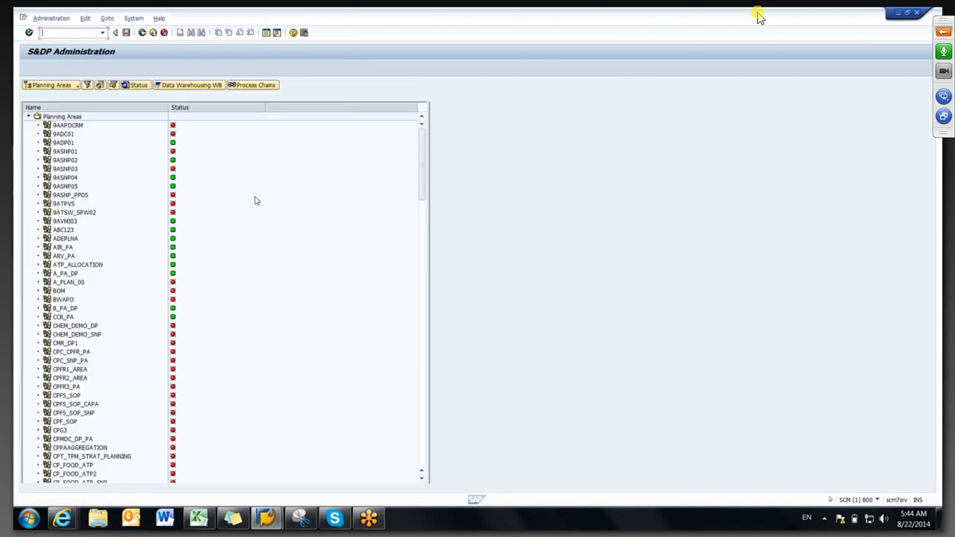
- Open the planning area 9ASNP02 from the list of planning areas
{"action": "left_click", "coordinate": [69, 155]}
{"action": "left_click", "coordinate": [69, 160]}
{"action": "double_click", "coordinate": [66, 161]}
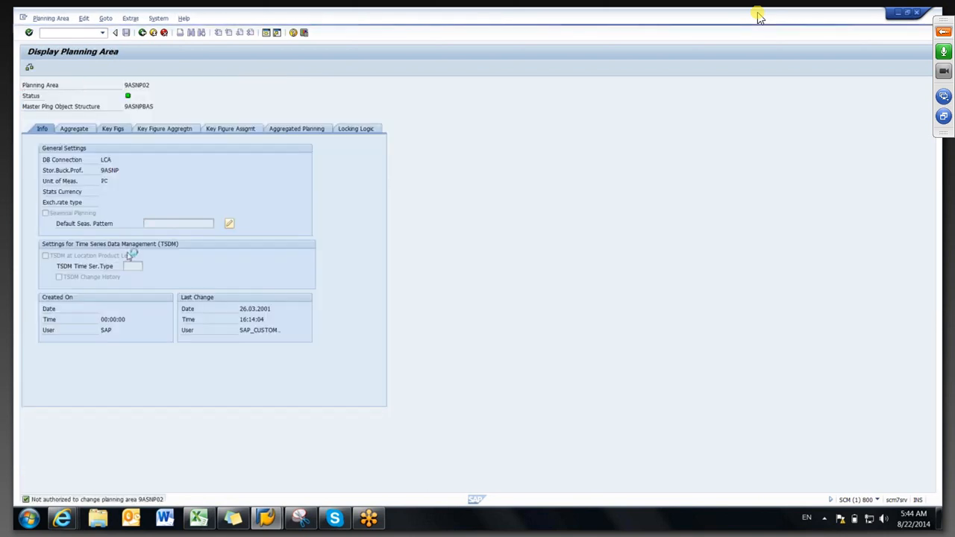
- Show the key figures of planning area 9ASNP02 and look through the whole assigned list
{"action": "left_click", "coordinate": [113, 129]}
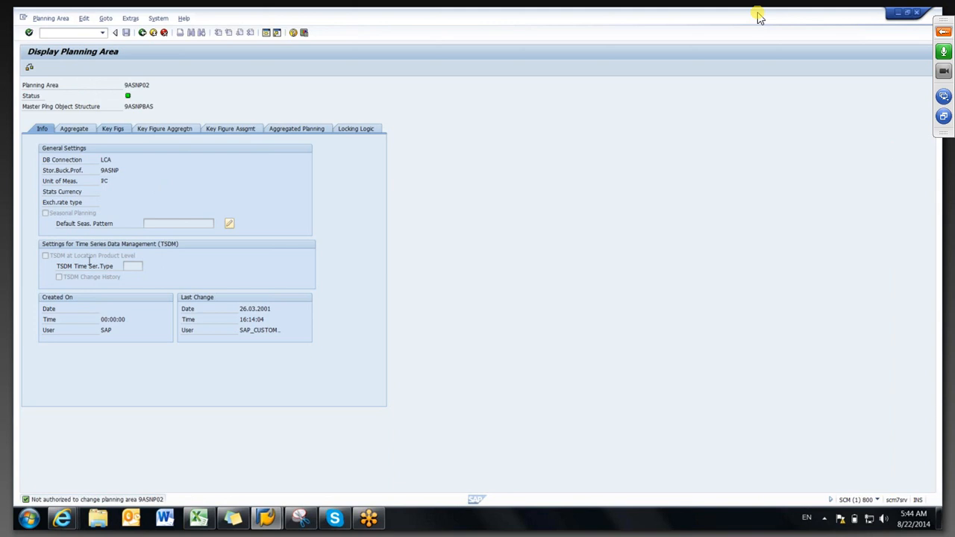
{"action": "scroll", "coordinate": [163, 227], "scroll_direction": "down", "scroll_amount": 2}
{"action": "left_click_drag", "start_coordinate": [163, 228], "coordinate": [162, 298]}
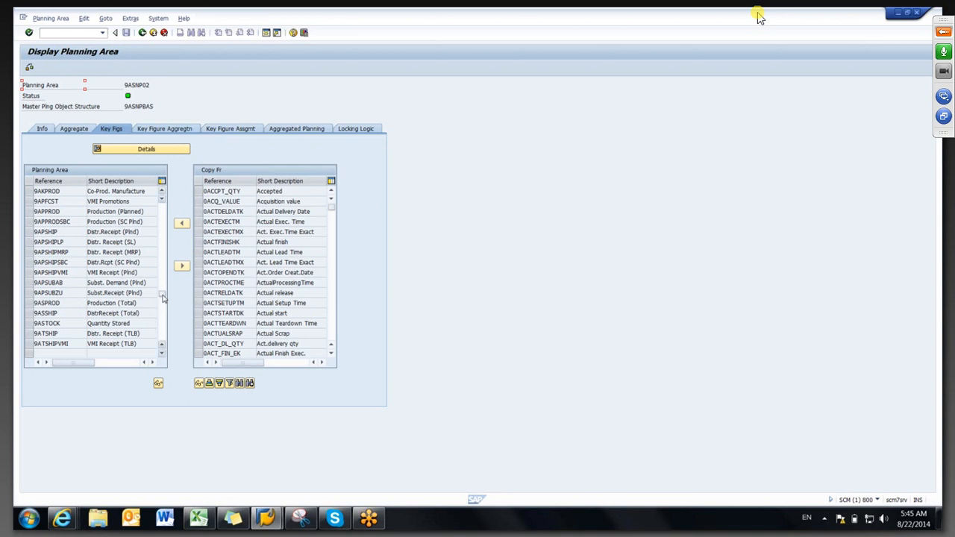
{"action": "left_click", "coordinate": [162, 313]}
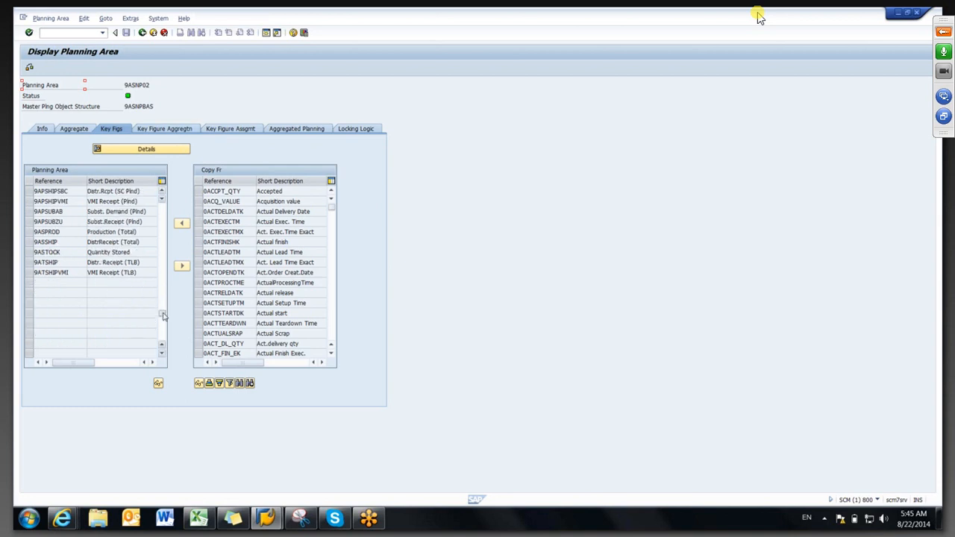
{"action": "left_click", "coordinate": [161, 240]}
{"action": "left_click_drag", "start_coordinate": [161, 240], "coordinate": [162, 204]}
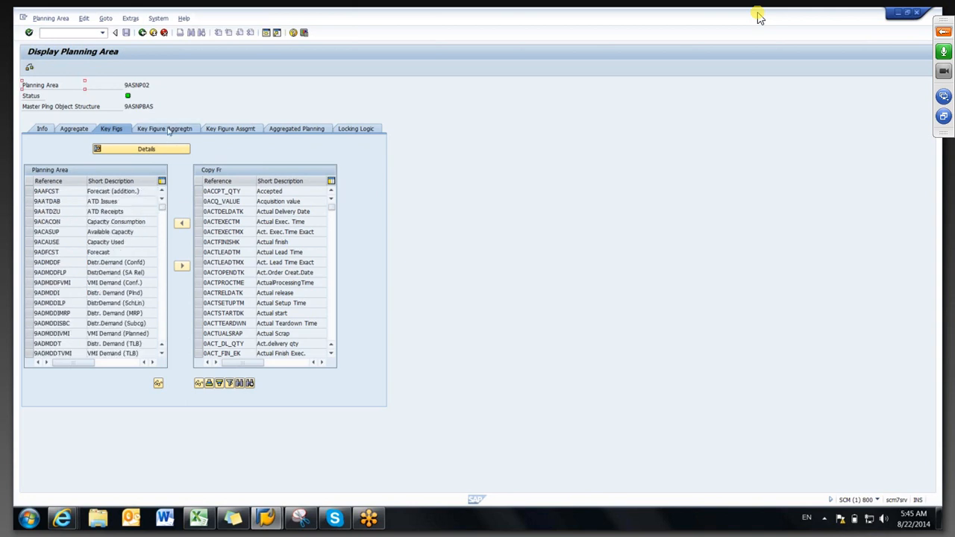
- Show the key figure details of the planning area and examine the categories of the first key figures
{"action": "left_click", "coordinate": [153, 149]}
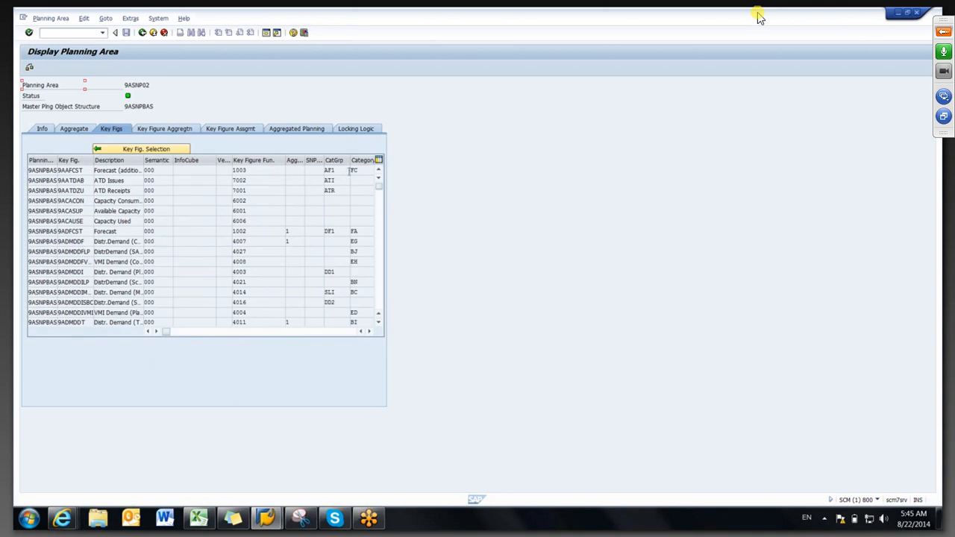
{"action": "left_click", "coordinate": [363, 171]}
{"action": "left_click", "coordinate": [366, 190]}
{"action": "left_click", "coordinate": [365, 210]}
{"action": "left_click", "coordinate": [363, 242]}
{"action": "left_click", "coordinate": [364, 272]}
{"action": "left_click", "coordinate": [359, 171]}
- Examine the category group, category and description of the Forecast key figure
{"action": "left_click_drag", "start_coordinate": [363, 230], "coordinate": [346, 233]}
{"action": "left_click", "coordinate": [346, 234]}
{"action": "left_click", "coordinate": [116, 233]}
{"action": "left_click_drag", "start_coordinate": [124, 233], "coordinate": [94, 233]}
{"action": "left_click", "coordinate": [758, 18]}
- Widen the Description column and examine the category group of the Distr. Demand (Plnd) key figure
{"action": "left_click_drag", "start_coordinate": [142, 160], "coordinate": [173, 160]}
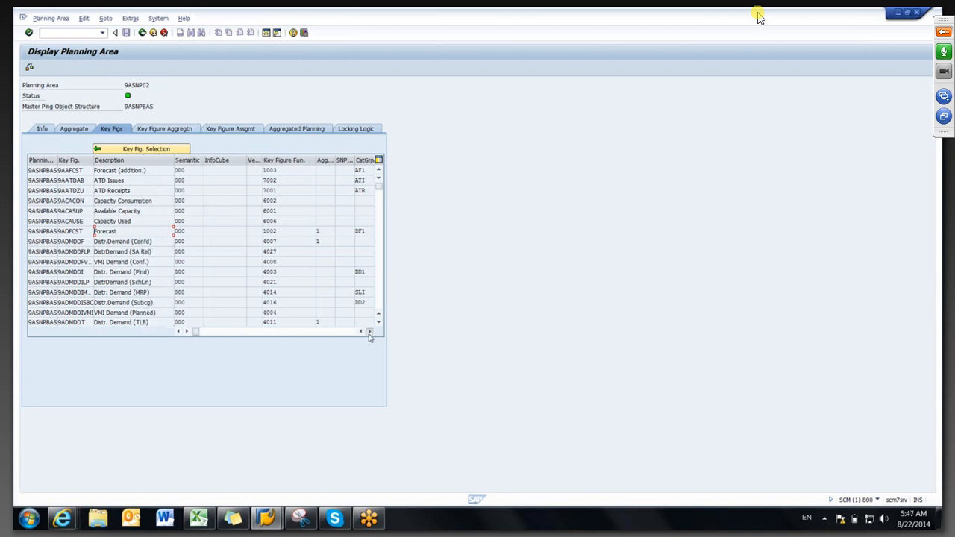
{"action": "left_click", "coordinate": [341, 271]}
{"action": "left_click_drag", "start_coordinate": [341, 272], "coordinate": [327, 271]}
{"action": "left_click", "coordinate": [324, 272]}
{"action": "left_click", "coordinate": [341, 269]}
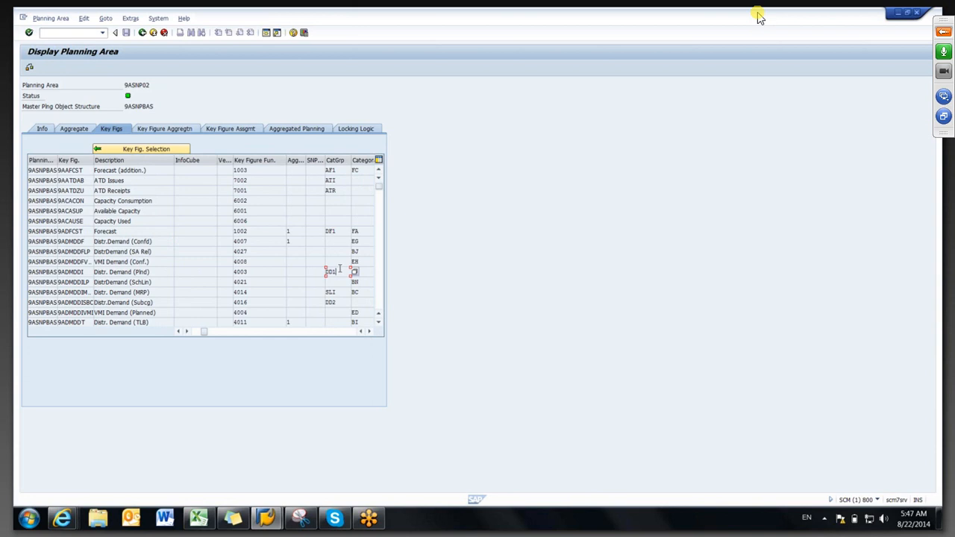
{"action": "key", "text": "shift+Home"}
{"action": "left_click", "coordinate": [341, 274]}
- Look through the following key figures in the details table and check the category assigned to Forecast
{"action": "left_click", "coordinate": [379, 324]}
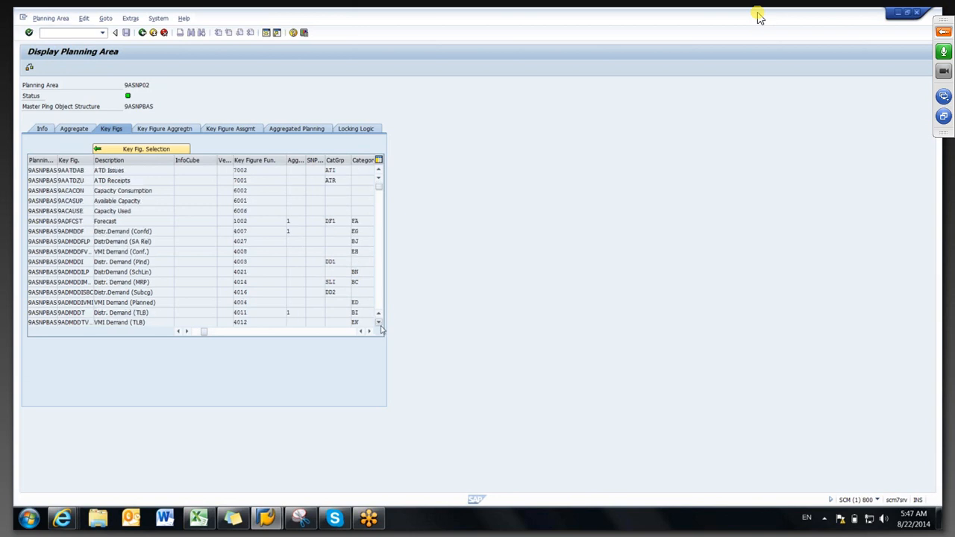
{"action": "left_click", "coordinate": [379, 323]}
{"action": "left_click", "coordinate": [379, 324]}
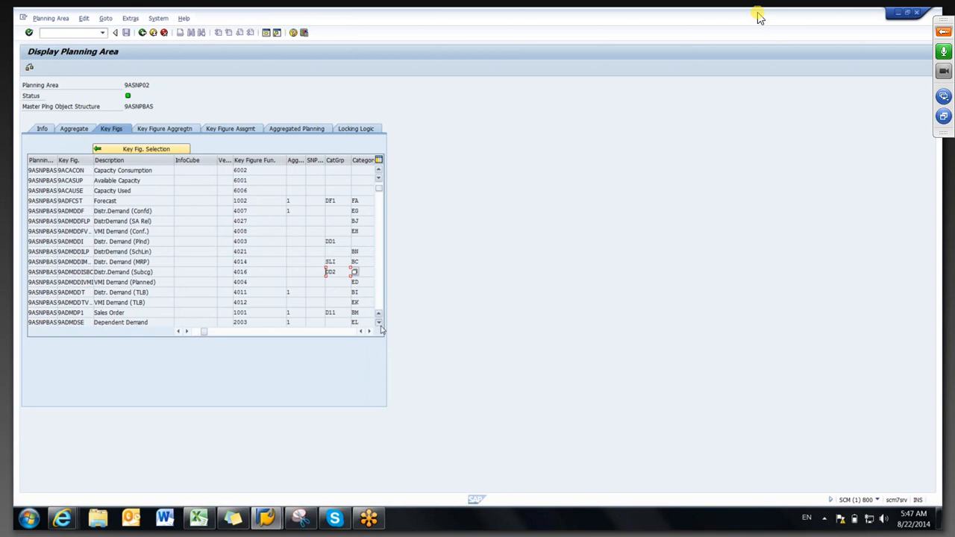
{"action": "left_click", "coordinate": [379, 323]}
{"action": "left_click", "coordinate": [379, 324]}
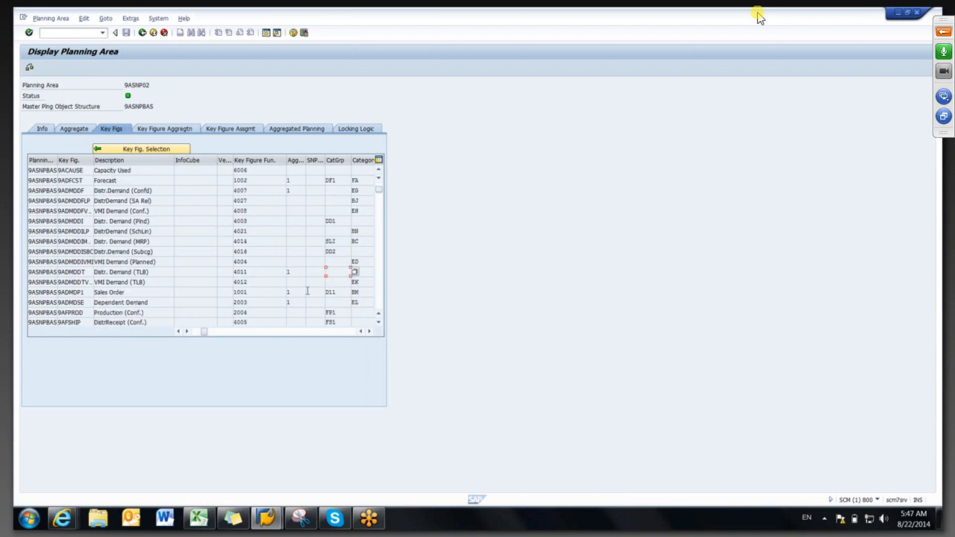
{"action": "left_click", "coordinate": [363, 180]}
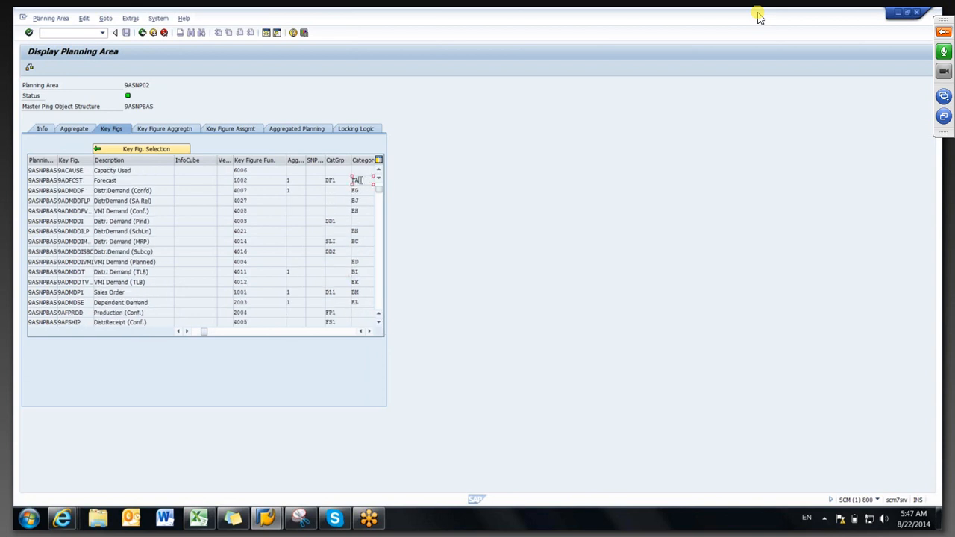
- Start a new session and open Interactive Supply Network Planning (/SAPAPO/SNP94) from the Supply Network Planning folder
{"action": "left_click", "coordinate": [267, 34]}
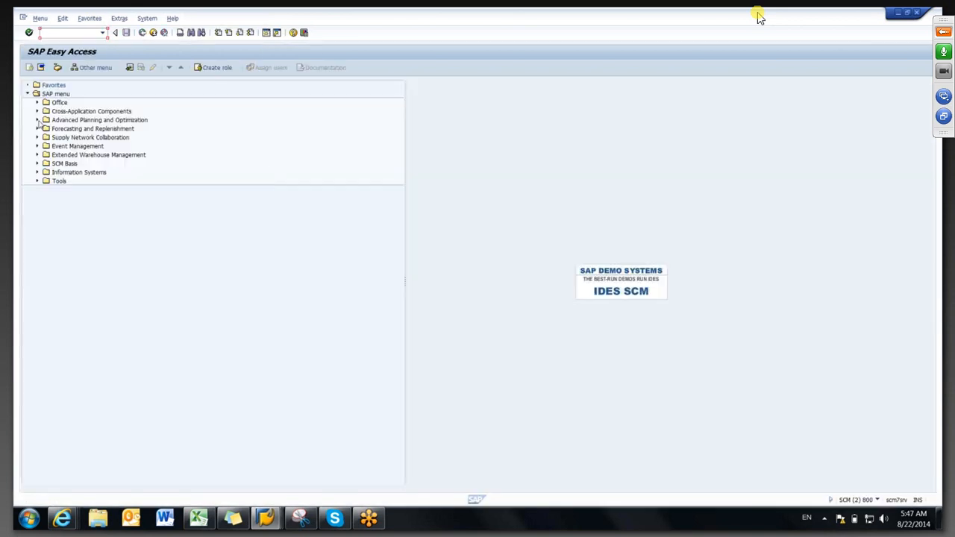
{"action": "left_click", "coordinate": [37, 120]}
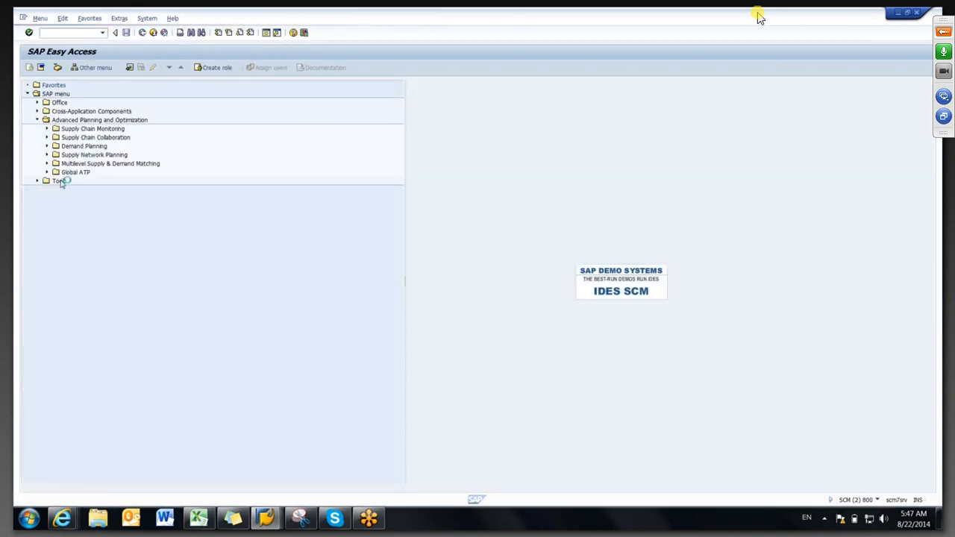
{"action": "left_click", "coordinate": [46, 155]}
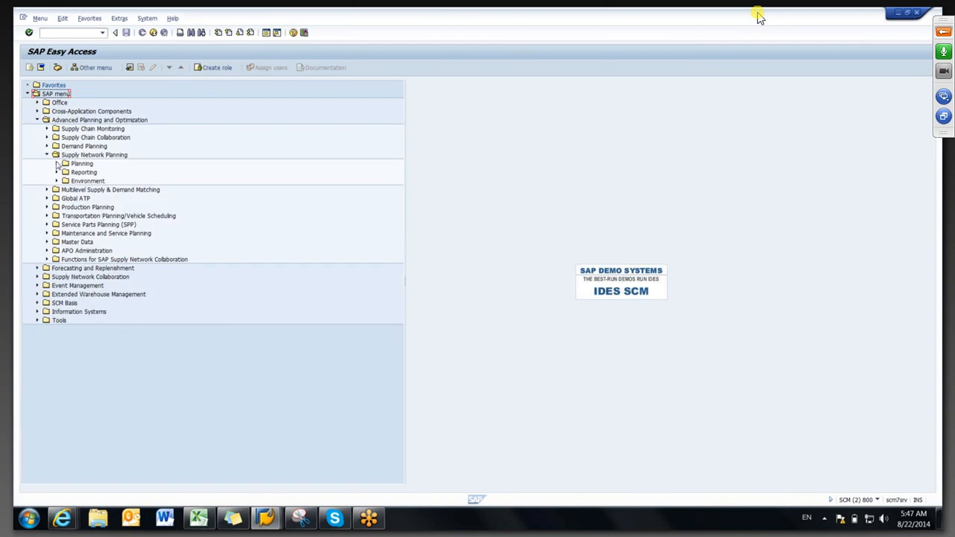
{"action": "left_click", "coordinate": [56, 163]}
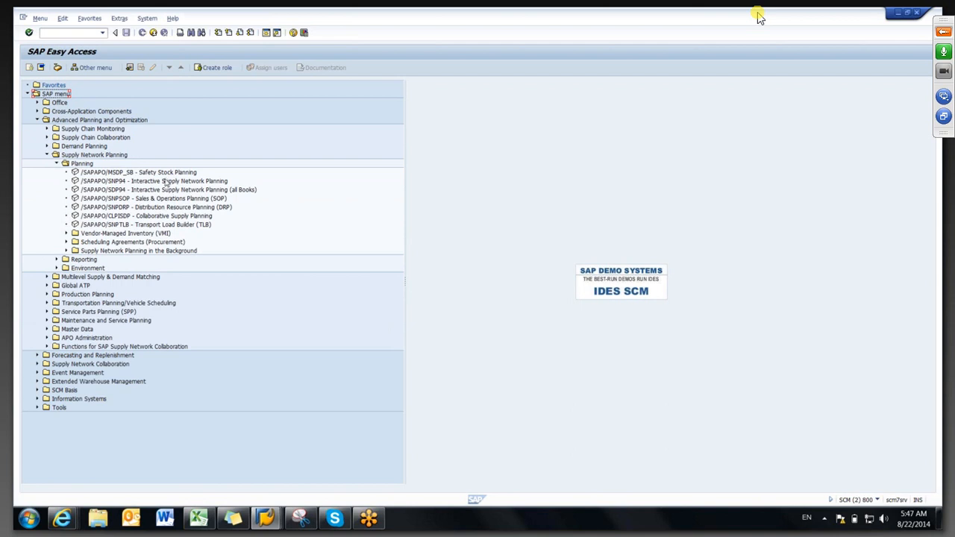
{"action": "left_click", "coordinate": [165, 183]}
{"action": "double_click", "coordinate": [165, 182]}
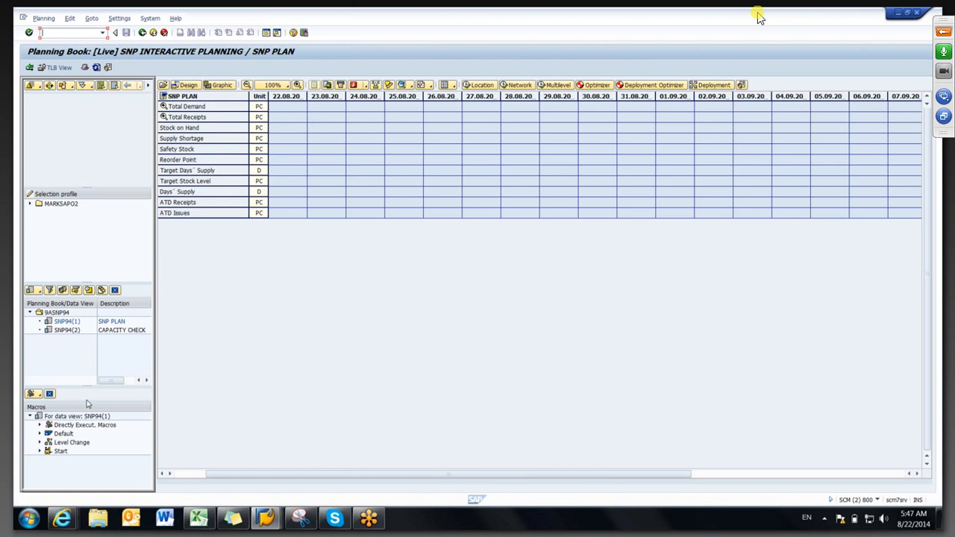
- Select data view SNP94(1) of planning book 9ASNP94 and expand its Total Demand and Total Receipts rows
{"action": "left_click", "coordinate": [66, 324]}
{"action": "left_click", "coordinate": [67, 330]}
{"action": "left_click", "coordinate": [68, 321]}
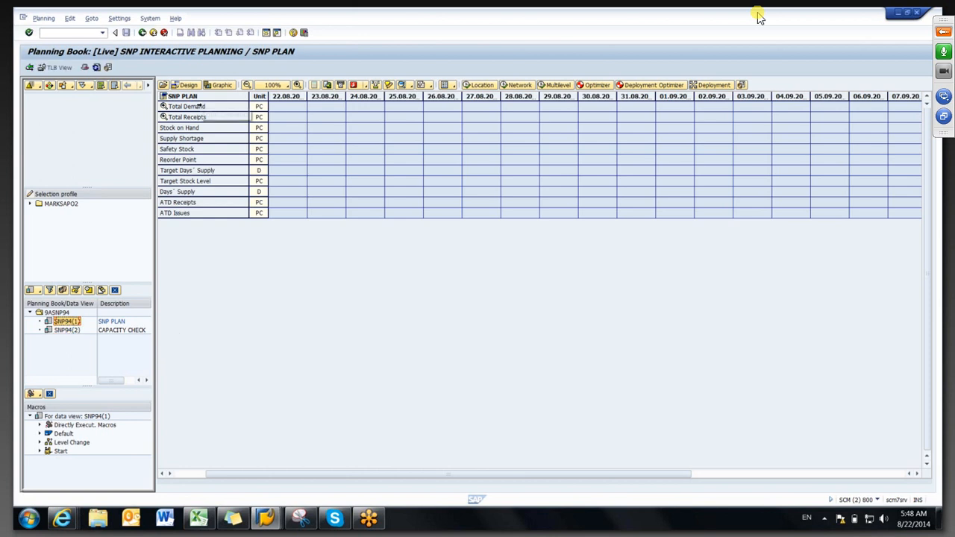
{"action": "left_click", "coordinate": [200, 109]}
{"action": "double_click", "coordinate": [199, 108]}
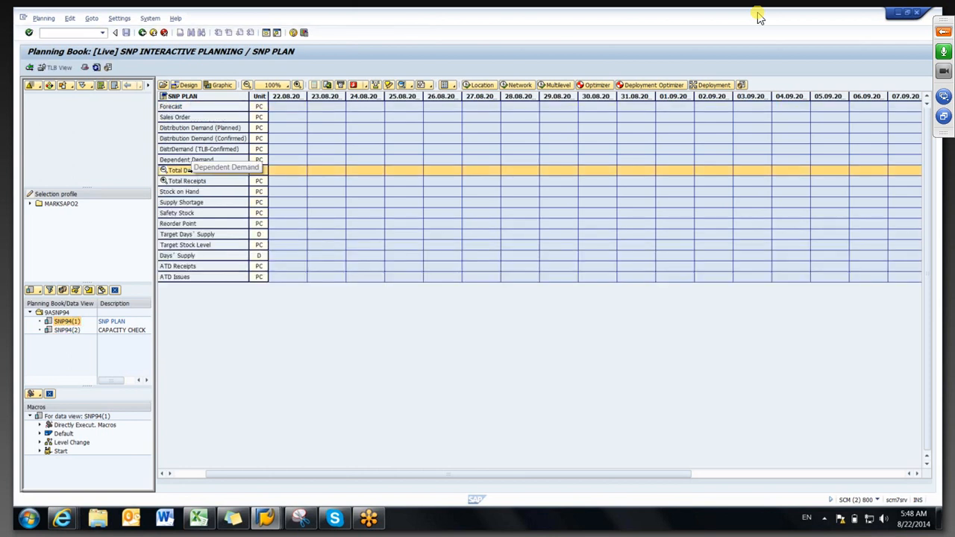
{"action": "left_click", "coordinate": [187, 183]}
{"action": "double_click", "coordinate": [188, 186]}
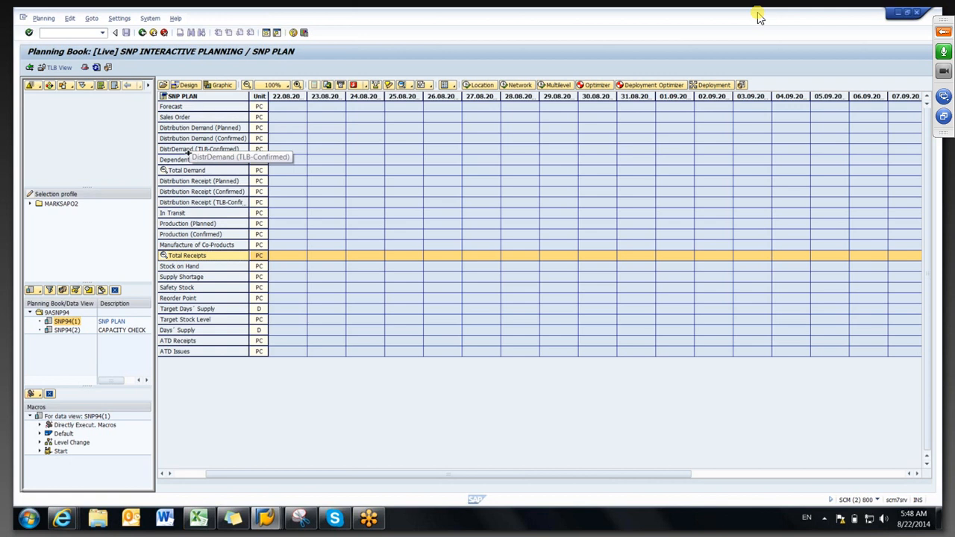
- Examine the Dependent Demand, Total Demand, In Transit and Production (Planned) rows of the SNP plan
{"action": "left_click", "coordinate": [190, 159]}
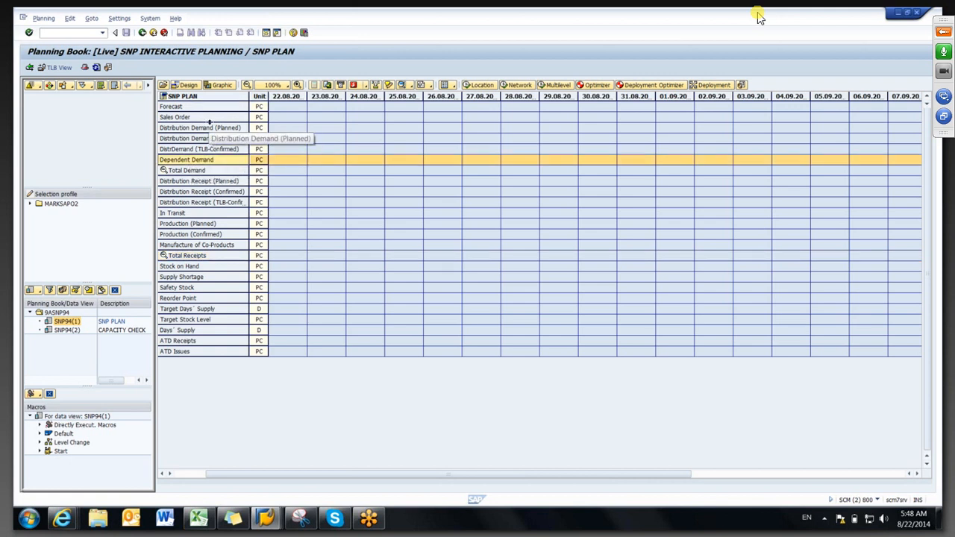
{"action": "left_click", "coordinate": [216, 170]}
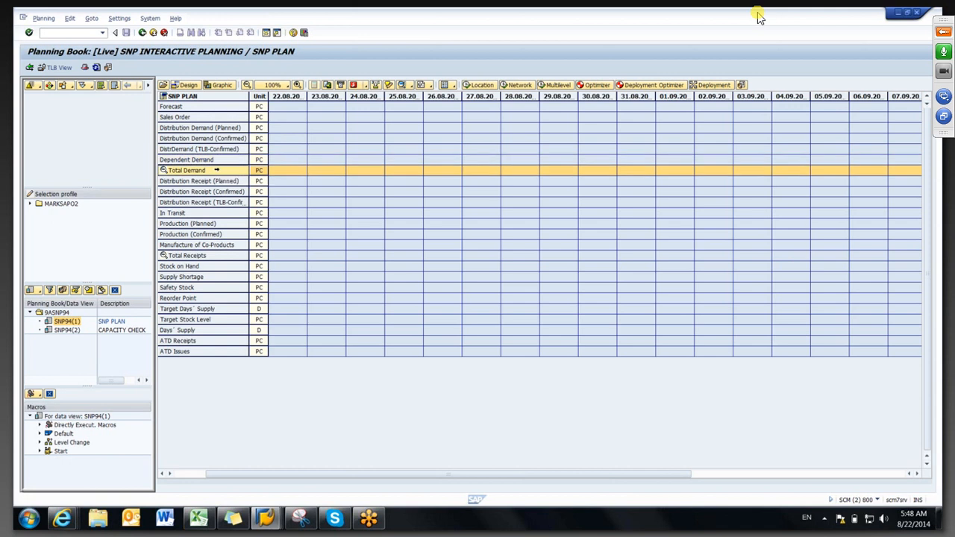
{"action": "left_click", "coordinate": [214, 185]}
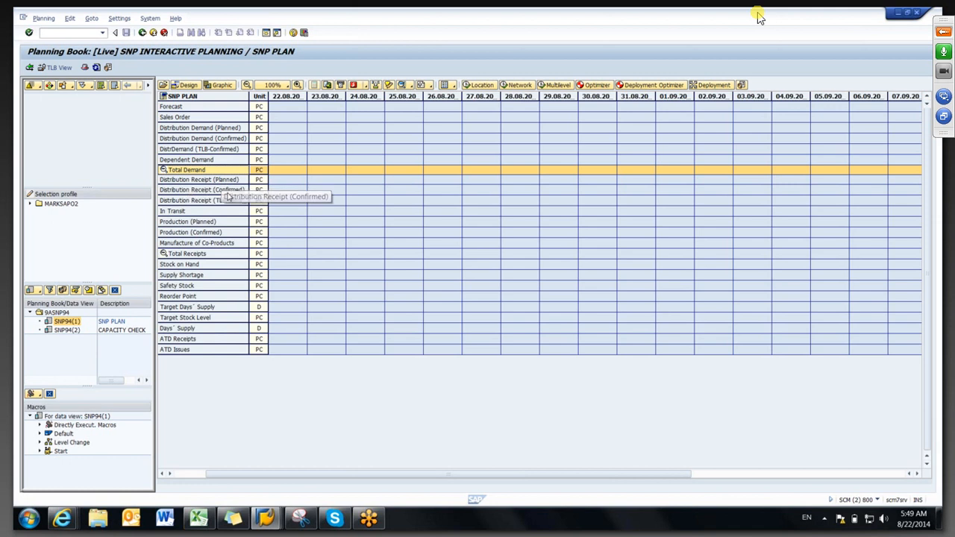
{"action": "left_click", "coordinate": [191, 212]}
{"action": "left_click", "coordinate": [191, 223]}
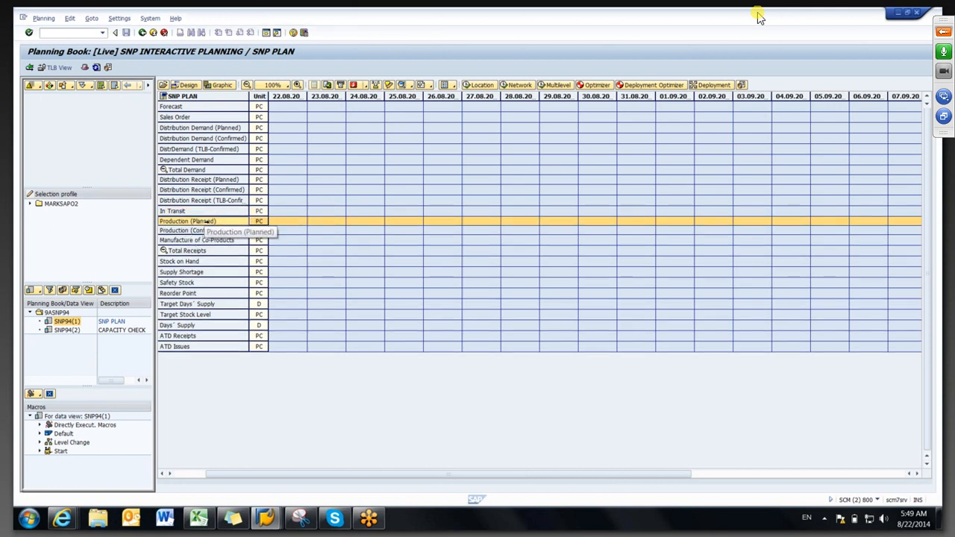
- Examine the Total Receipts cells from 22.08 to 25.08 in the planning grid
{"action": "left_click", "coordinate": [295, 254]}
{"action": "left_click", "coordinate": [317, 254]}
{"action": "left_click", "coordinate": [373, 256]}
{"action": "left_click", "coordinate": [410, 258]}
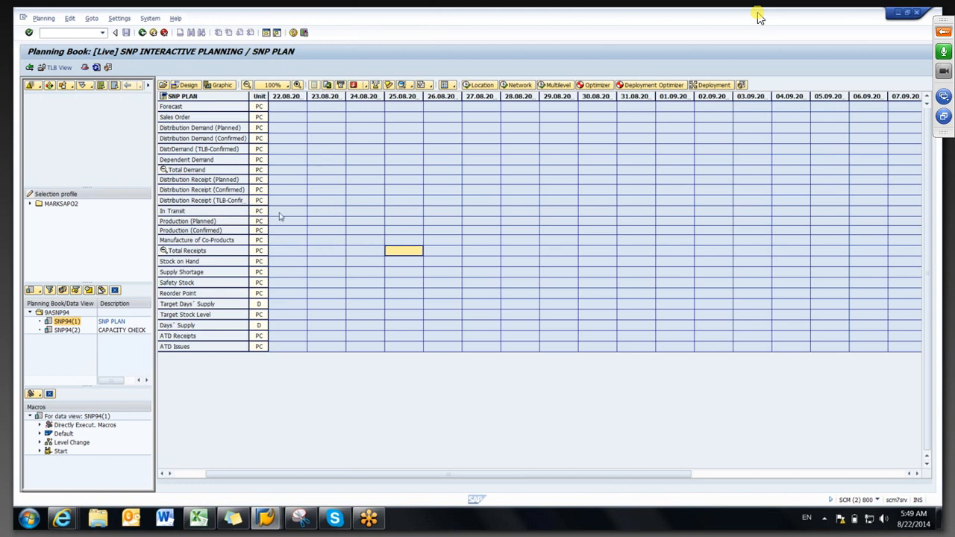
- Examine the 22.08 cells of the Forecast, Sales Order and Distribution Demand (Planned) rows
{"action": "left_click", "coordinate": [283, 109]}
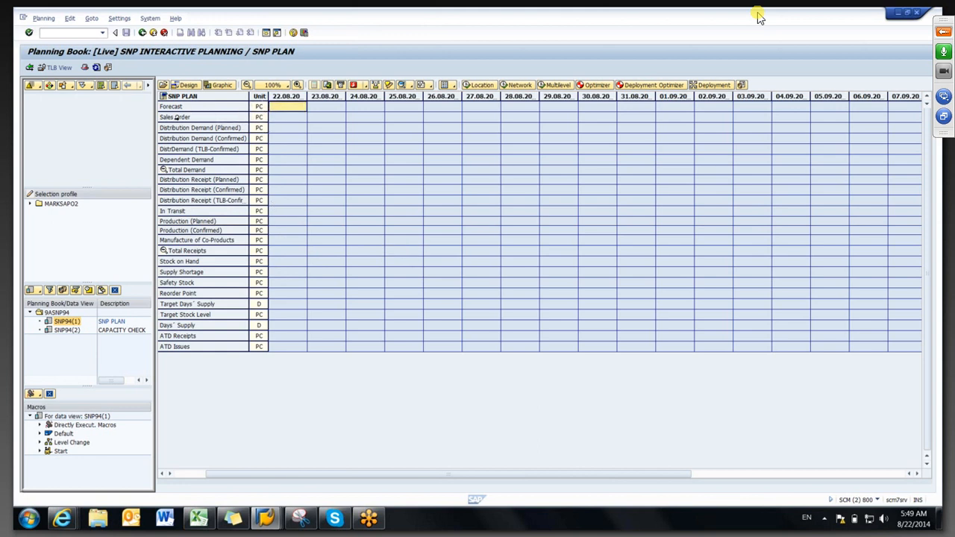
{"action": "left_click", "coordinate": [288, 121]}
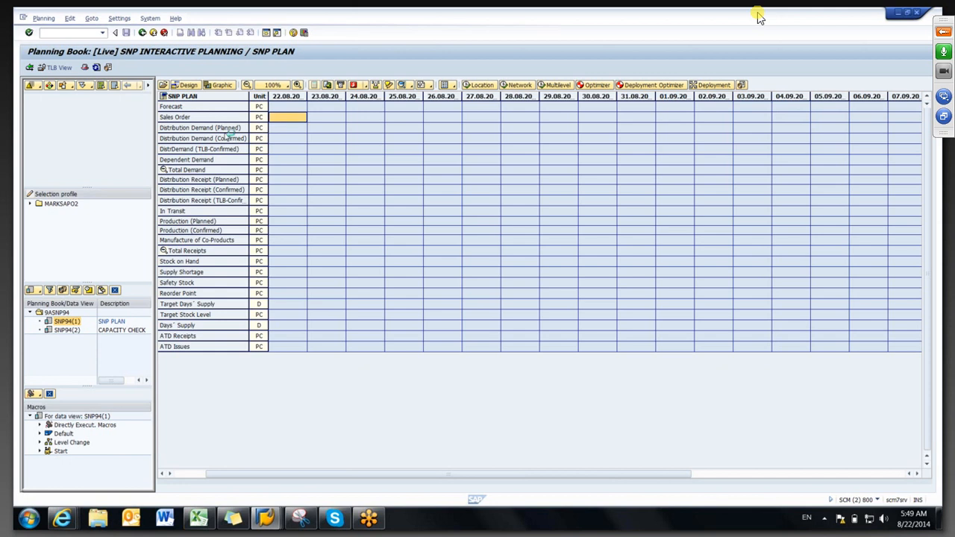
{"action": "left_click", "coordinate": [282, 129]}
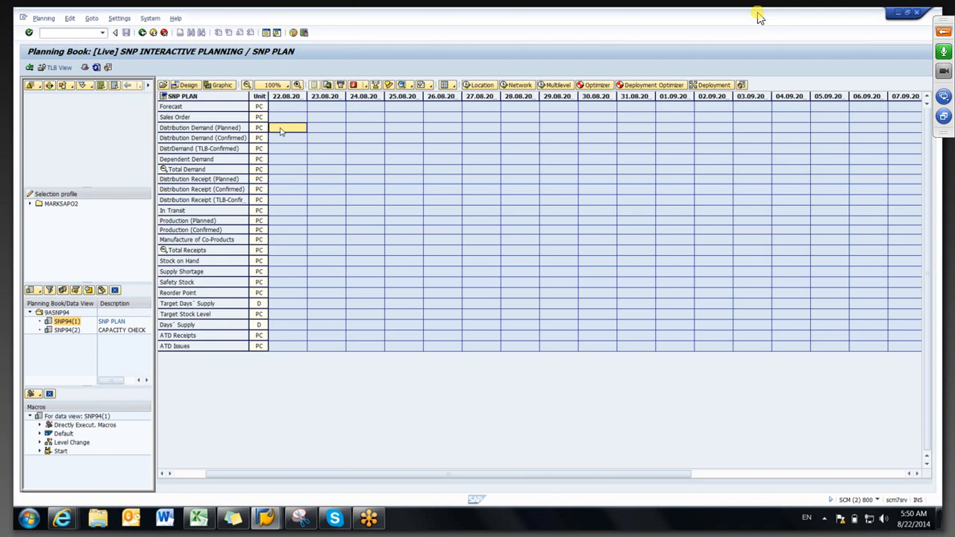
- Examine the Distribution Demand (Confirmed), DistrDemand (TLB-Confirmed) and Dependent Demand cells, the latter from 22.08 to 25.08
{"action": "left_click", "coordinate": [287, 141]}
{"action": "left_click", "coordinate": [277, 151]}
{"action": "left_click", "coordinate": [284, 141]}
{"action": "left_click", "coordinate": [283, 152]}
{"action": "left_click", "coordinate": [280, 162]}
{"action": "left_click", "coordinate": [329, 162]}
{"action": "left_click", "coordinate": [370, 162]}
{"action": "left_click", "coordinate": [414, 165]}
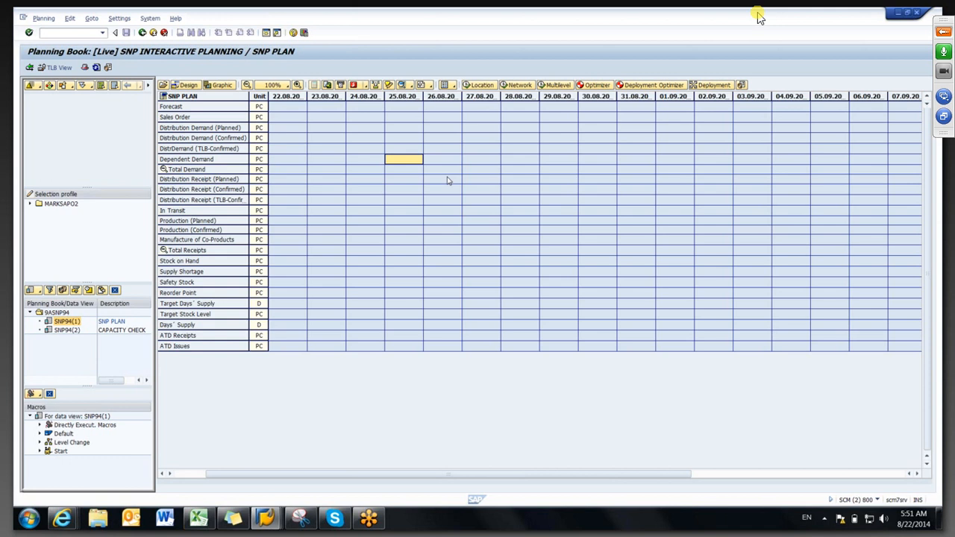
- Examine the 22.08 cells of the three Distribution Receipt rows and the In Transit row
{"action": "left_click", "coordinate": [283, 185]}
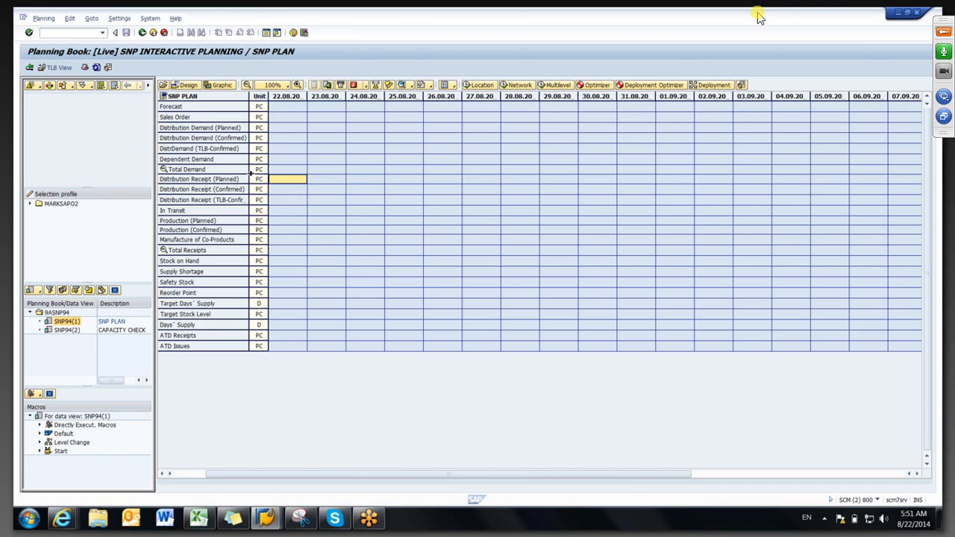
{"action": "left_click", "coordinate": [291, 191]}
{"action": "left_click", "coordinate": [290, 199]}
{"action": "left_click", "coordinate": [287, 211]}
- Examine the Production (Planned) cells from 22.08 to 24.08 and the Production (Confirmed) cells from 22.08 to 25.08
{"action": "left_click", "coordinate": [284, 222]}
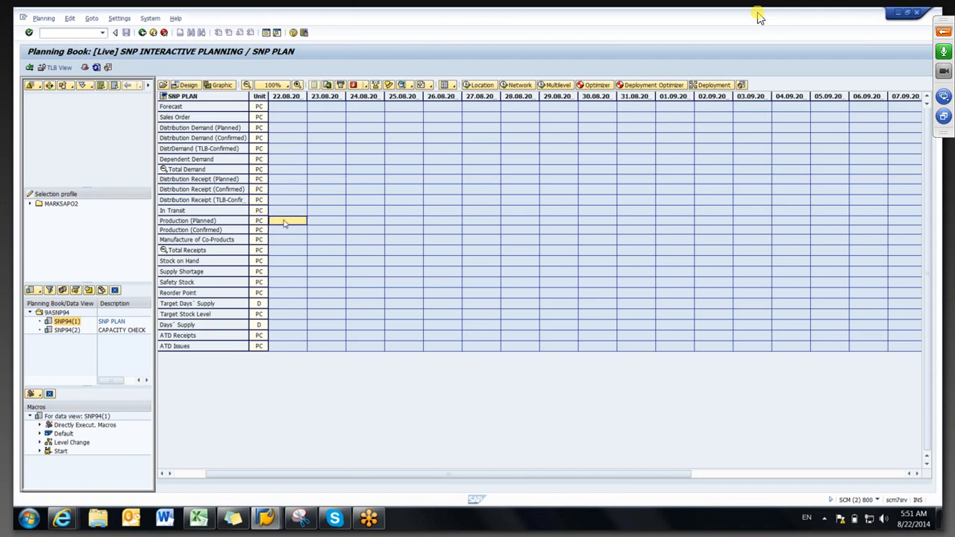
{"action": "left_click_drag", "start_coordinate": [287, 222], "coordinate": [375, 223]}
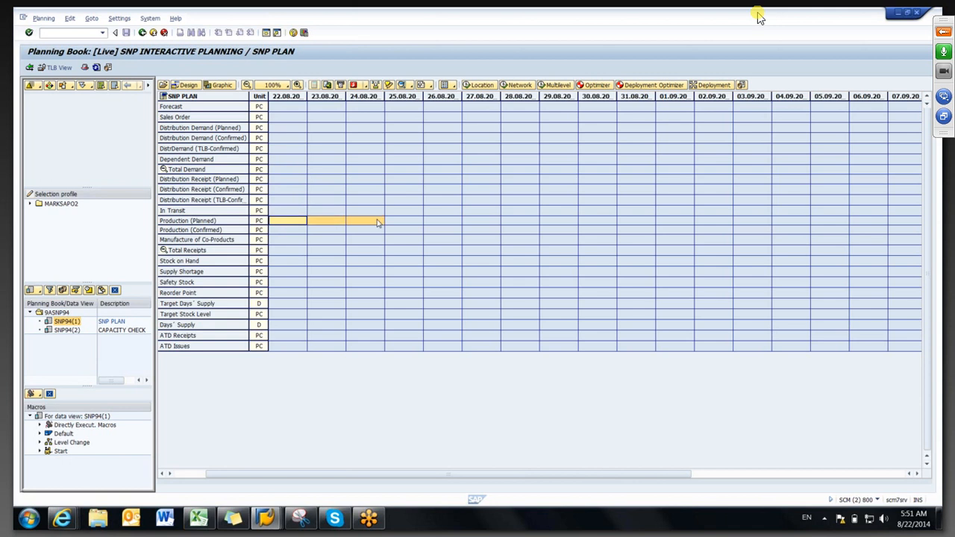
{"action": "left_click", "coordinate": [297, 231]}
{"action": "left_click_drag", "start_coordinate": [297, 234], "coordinate": [401, 233]}
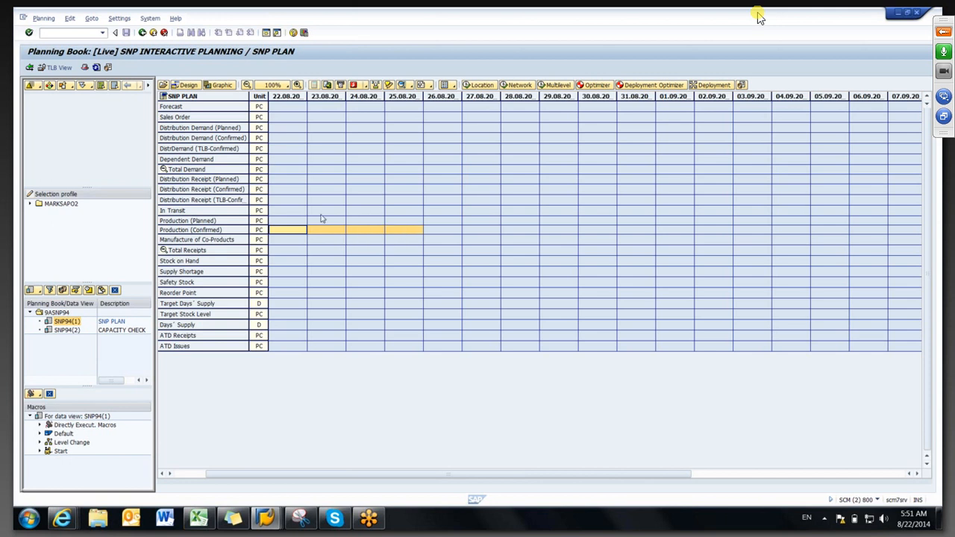
- Compare the Distribution Receipt (Confirmed) and (Planned) cells with Distribution Demand (Planned) on 22.08
{"action": "left_click", "coordinate": [284, 191]}
{"action": "left_click", "coordinate": [284, 181]}
{"action": "left_click", "coordinate": [318, 182]}
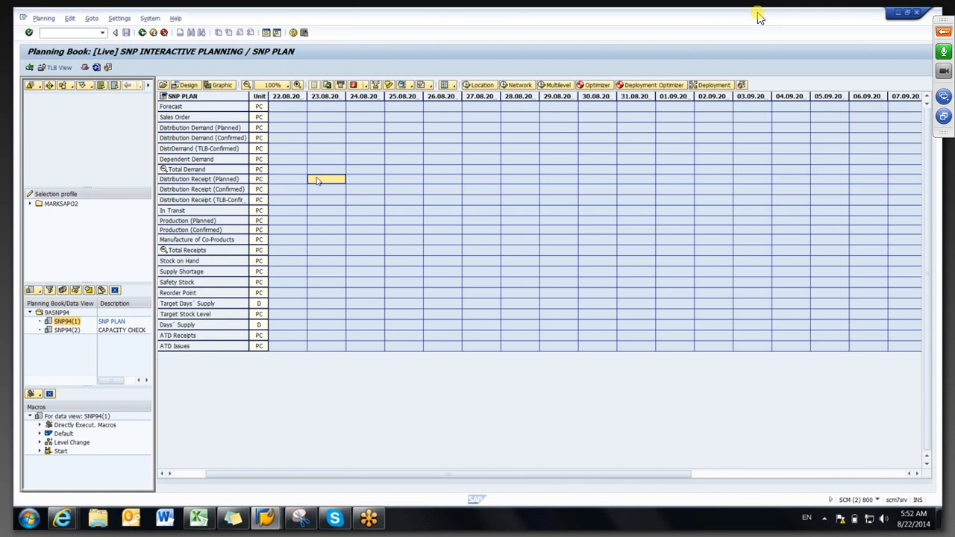
{"action": "left_click", "coordinate": [296, 130]}
{"action": "left_click", "coordinate": [287, 181]}
- Compare the 22.08 cells of Stock on Hand, Total Receipts, Total Demand and Supply Shortage
{"action": "left_click", "coordinate": [295, 267]}
{"action": "left_click", "coordinate": [297, 251]}
{"action": "left_click", "coordinate": [284, 172]}
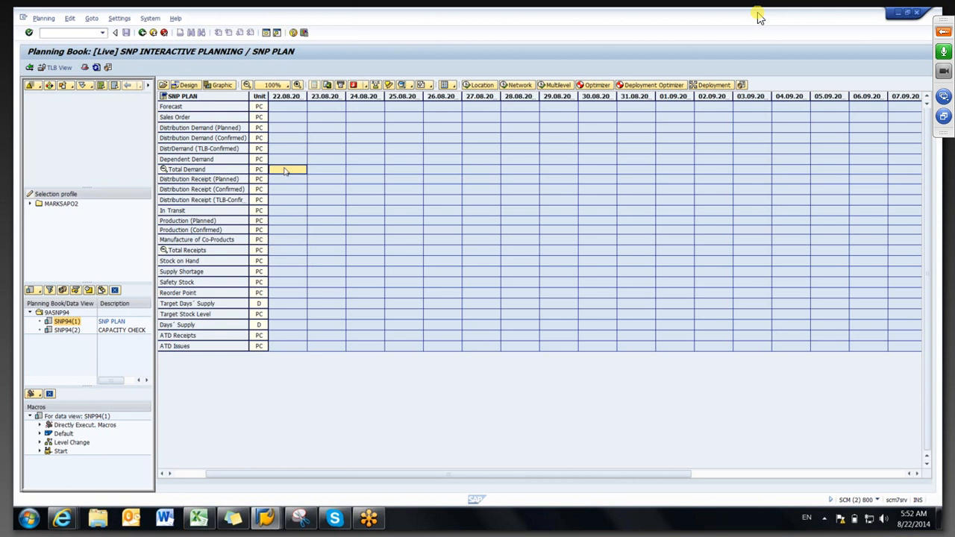
{"action": "left_click", "coordinate": [289, 262]}
{"action": "left_click", "coordinate": [284, 273]}
{"action": "left_click", "coordinate": [283, 254]}
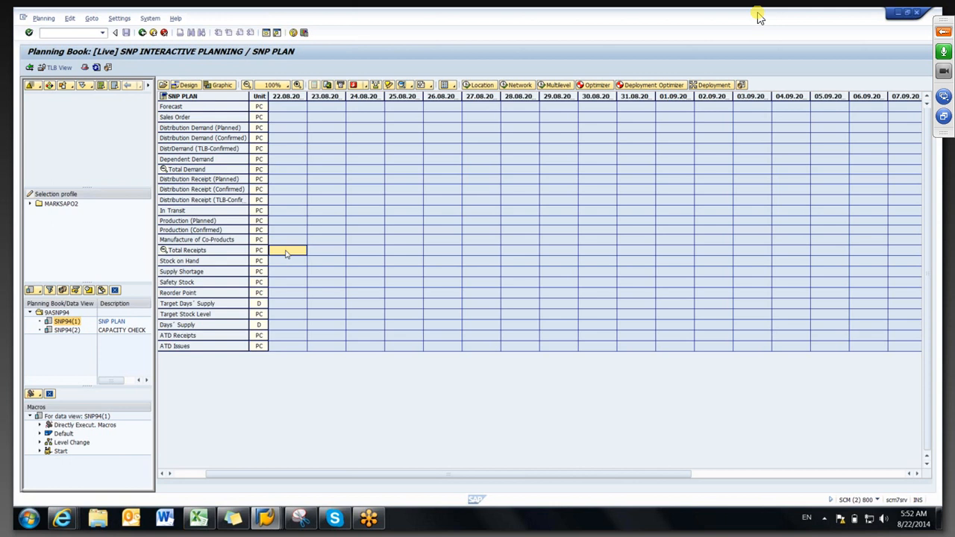
{"action": "left_click", "coordinate": [294, 172]}
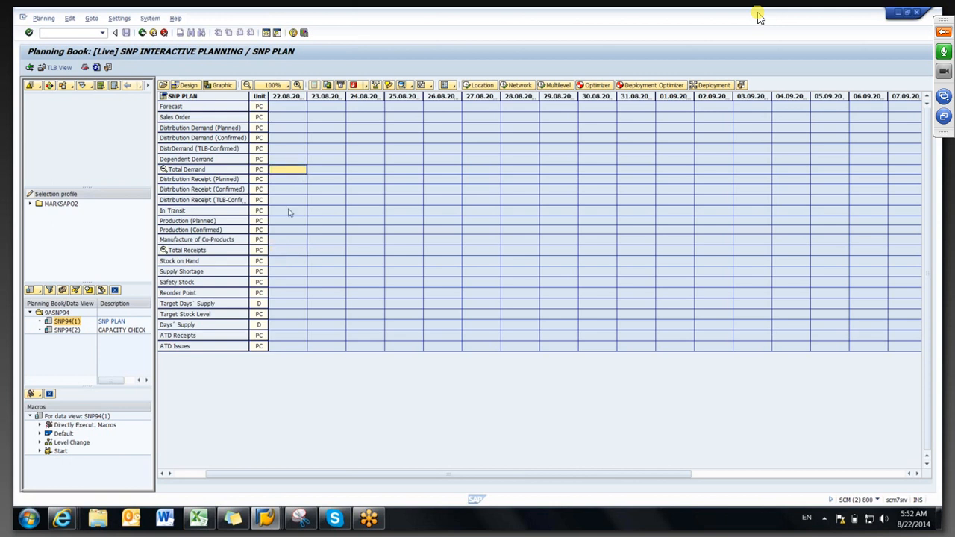
- Examine the Supply Shortage, Safety Stock and Reorder Point cells for 22.08, plus the ATD Issues row
{"action": "left_click", "coordinate": [285, 276]}
{"action": "left_click", "coordinate": [288, 284]}
{"action": "left_click", "coordinate": [286, 295]}
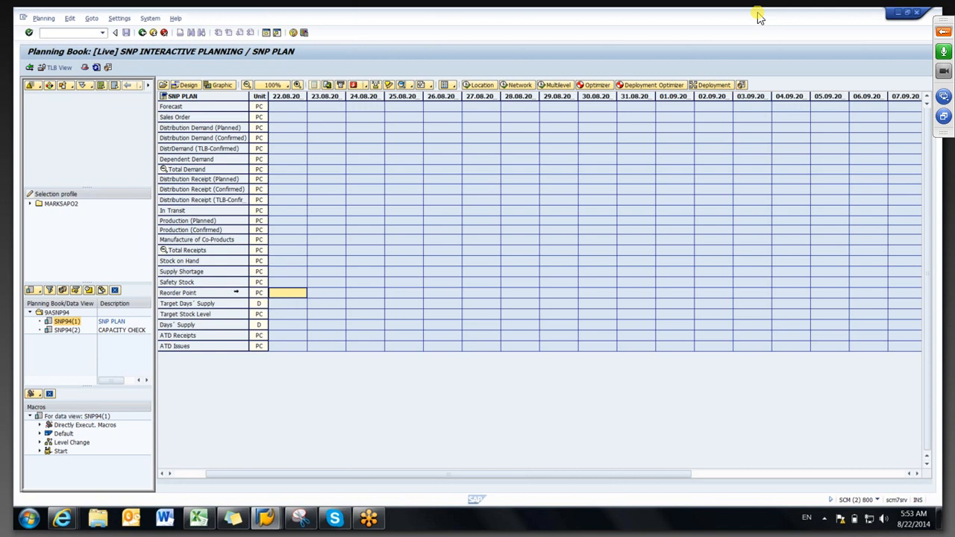
{"action": "left_click", "coordinate": [230, 294]}
{"action": "left_click", "coordinate": [281, 295]}
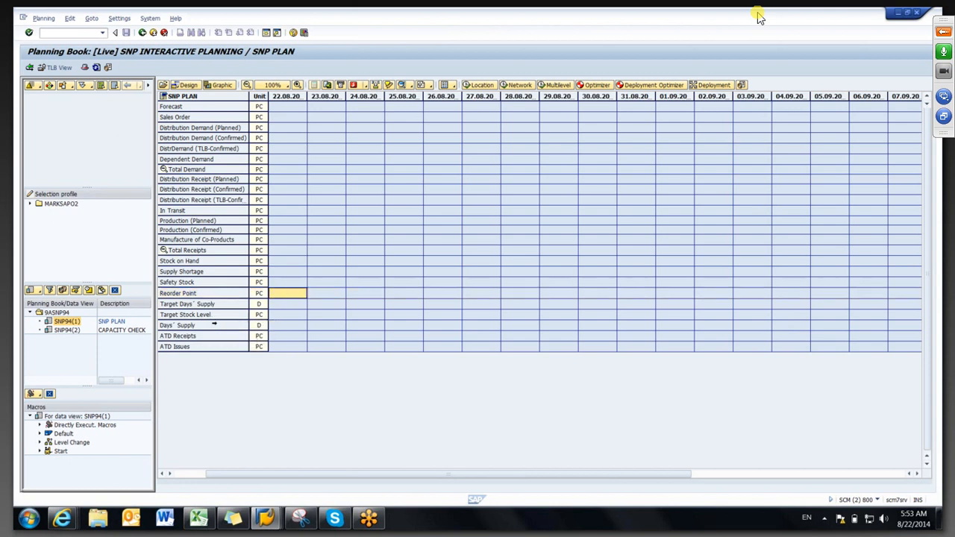
{"action": "left_click", "coordinate": [226, 341]}
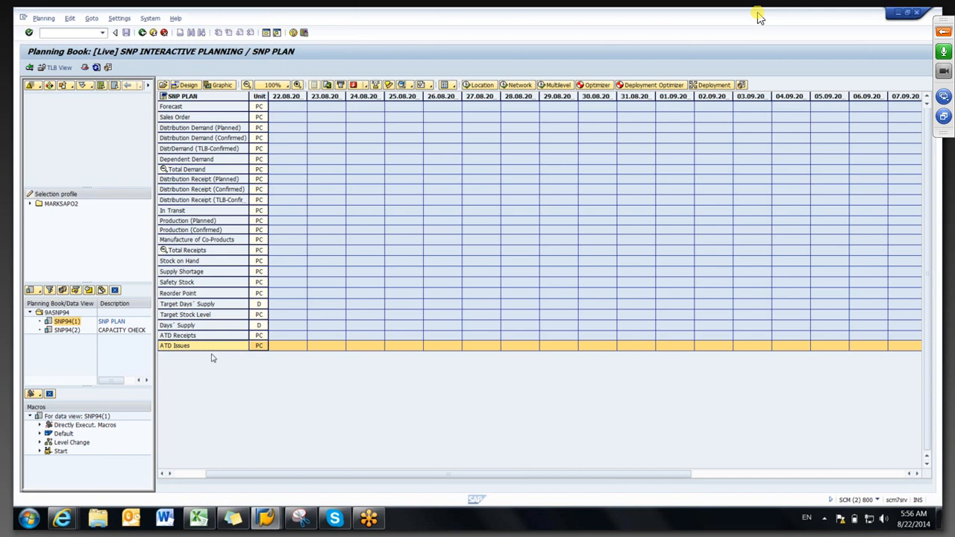
- Examine the Forecast cells from 22.08 to 27.08 and the Dependent Demand cells from 22.08 to 28.08
{"action": "left_click", "coordinate": [288, 106]}
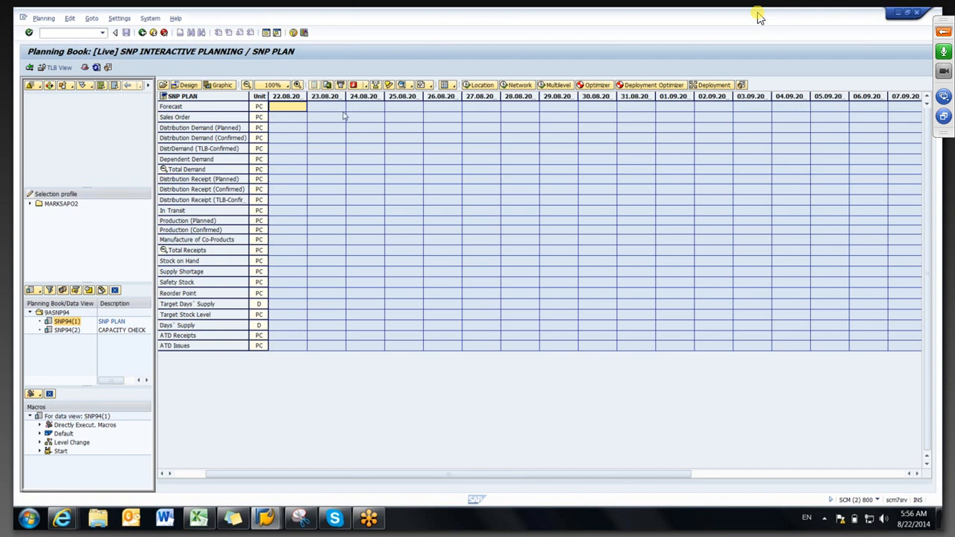
{"action": "left_click_drag", "start_coordinate": [298, 110], "coordinate": [479, 112]}
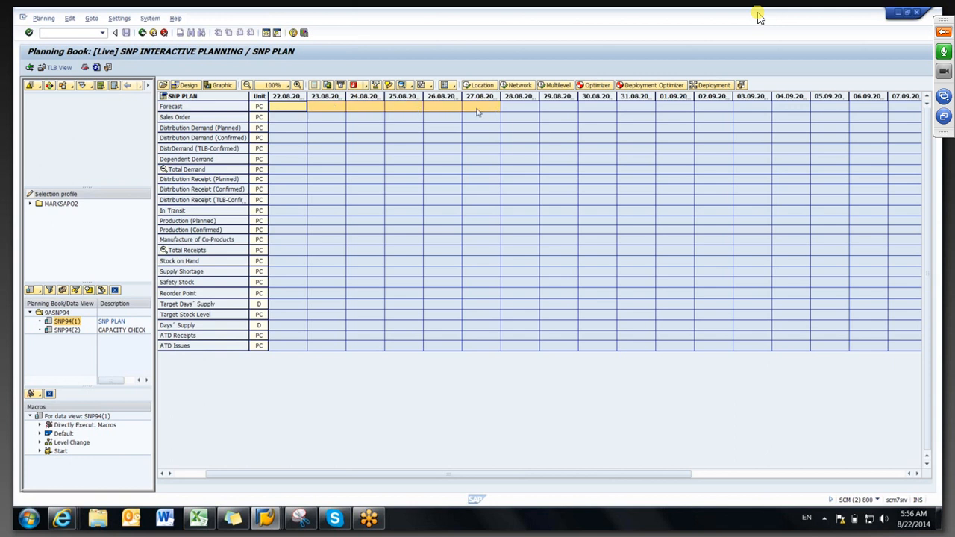
{"action": "left_click_drag", "start_coordinate": [278, 160], "coordinate": [516, 161]}
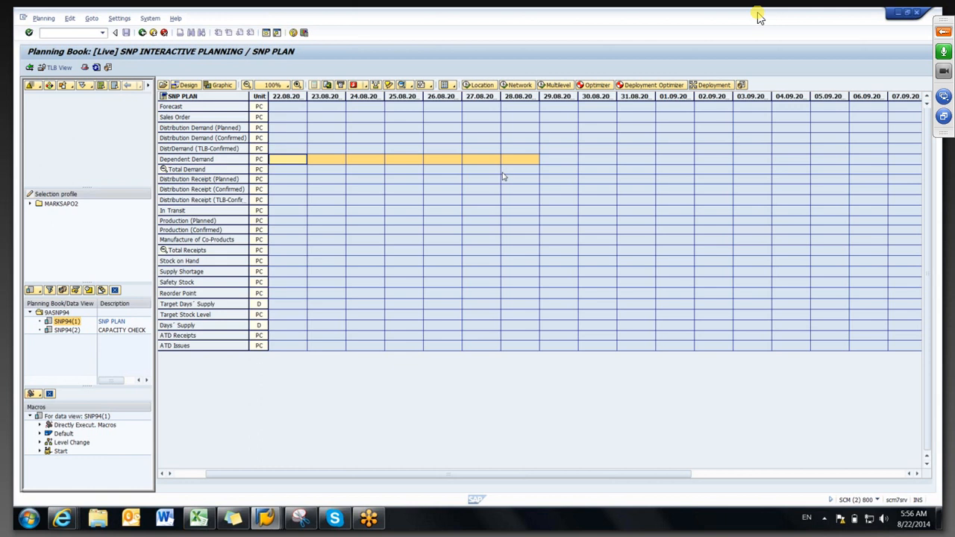
- Open the capacity check data view SNP94(2), expand Available Capacity and examine the Capacity Consumption row
{"action": "left_click", "coordinate": [70, 334]}
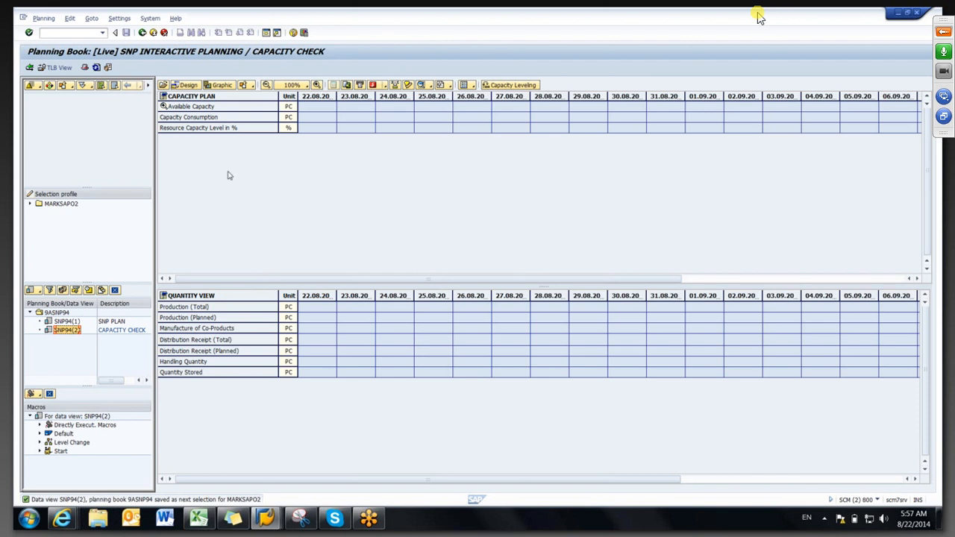
{"action": "double_click", "coordinate": [208, 109]}
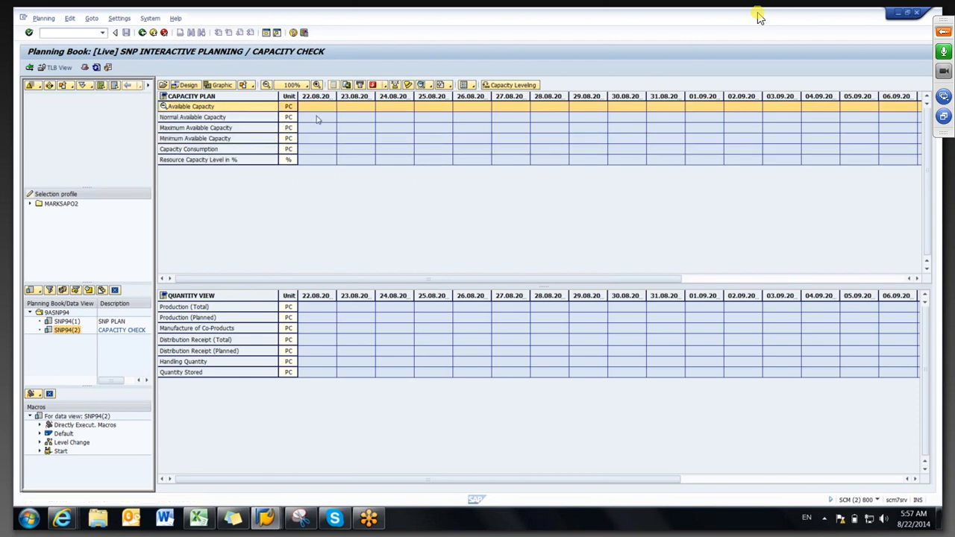
{"action": "left_click_drag", "start_coordinate": [315, 151], "coordinate": [546, 155]}
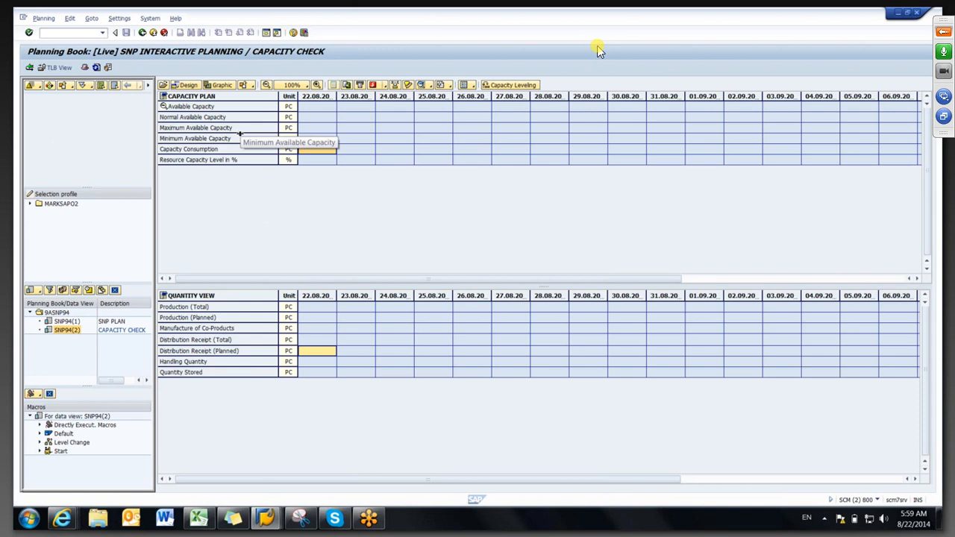
- Return to data view SNP94(1) and start an object selection that shows APO Location Product
{"action": "double_click", "coordinate": [66, 323]}
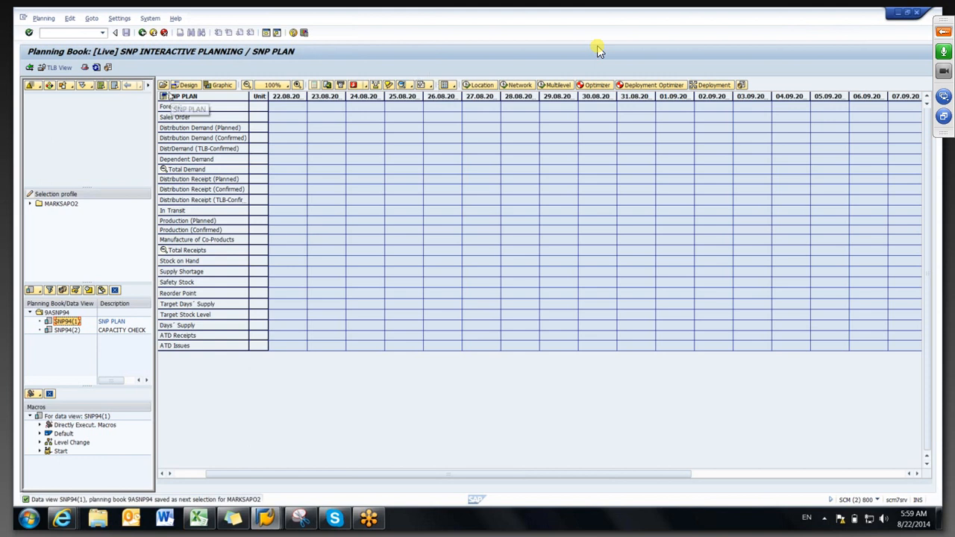
{"action": "left_click", "coordinate": [50, 87]}
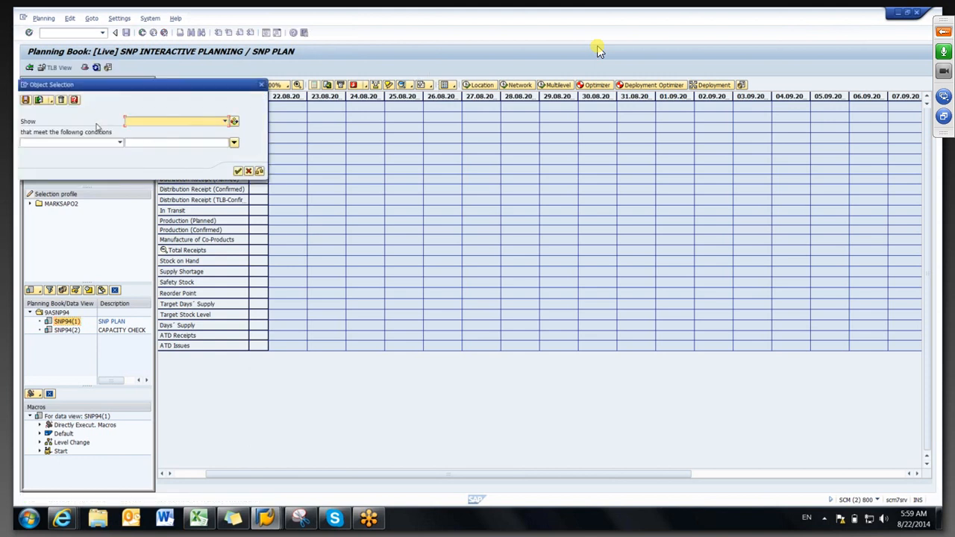
{"action": "left_click", "coordinate": [144, 121]}
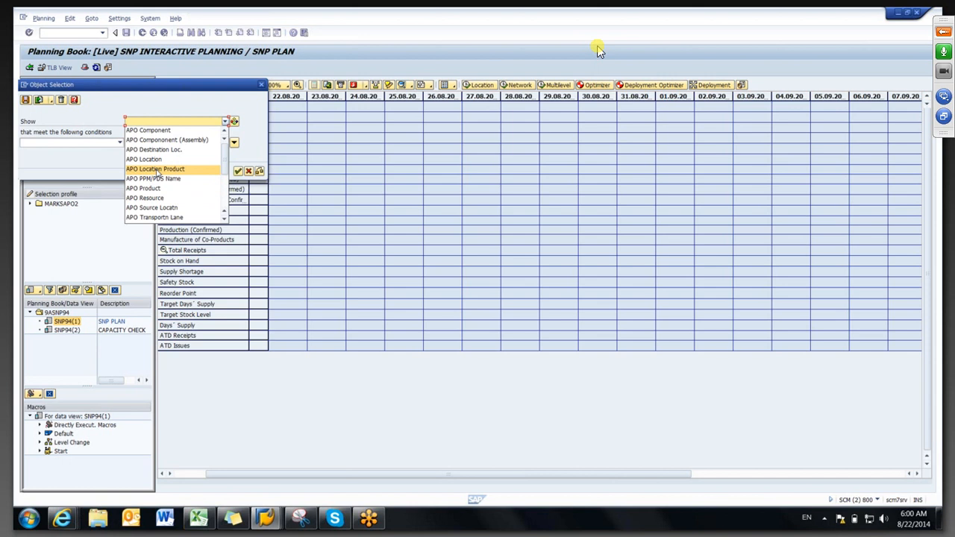
{"action": "left_click", "coordinate": [158, 170]}
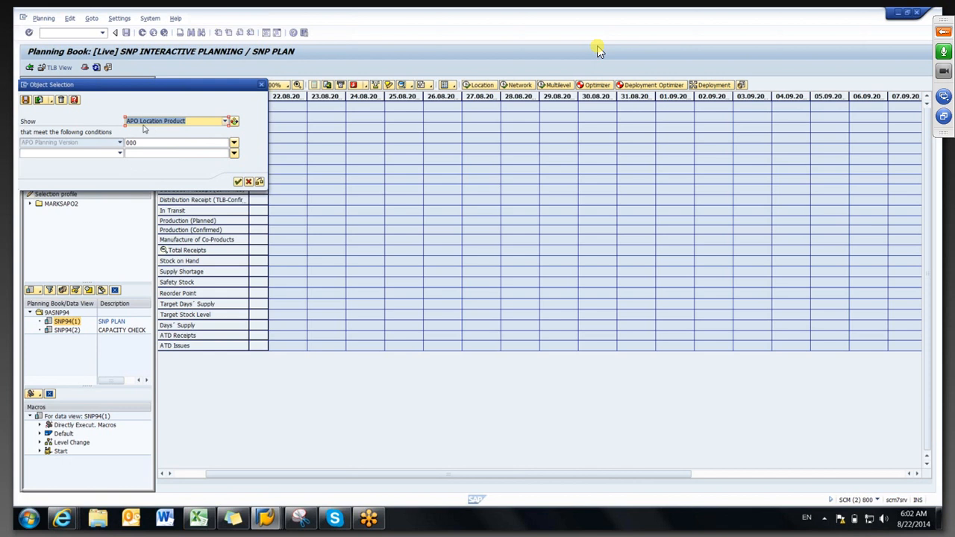
- Restrict the object selection to APO Product 2320 and apply it
{"action": "left_click", "coordinate": [105, 154]}
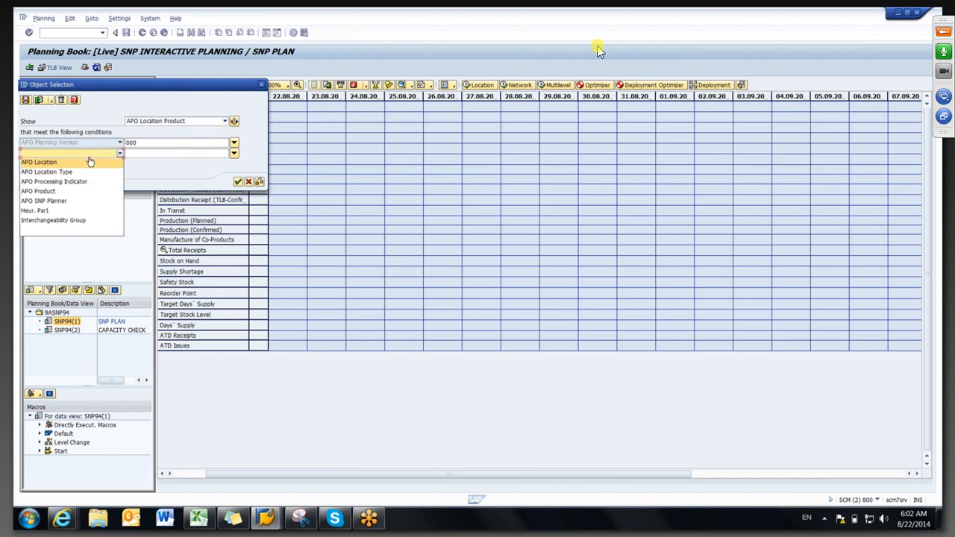
{"action": "left_click", "coordinate": [39, 191]}
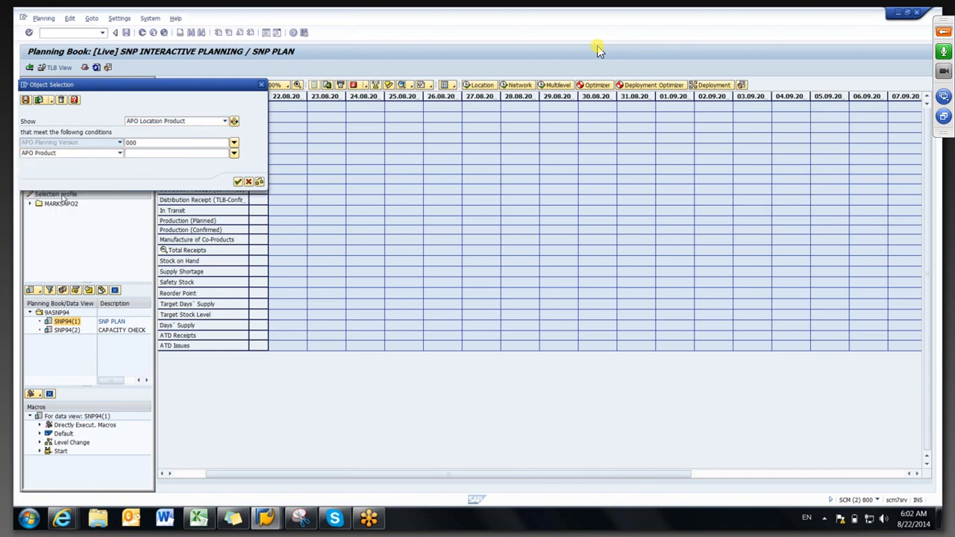
{"action": "left_click", "coordinate": [136, 153]}
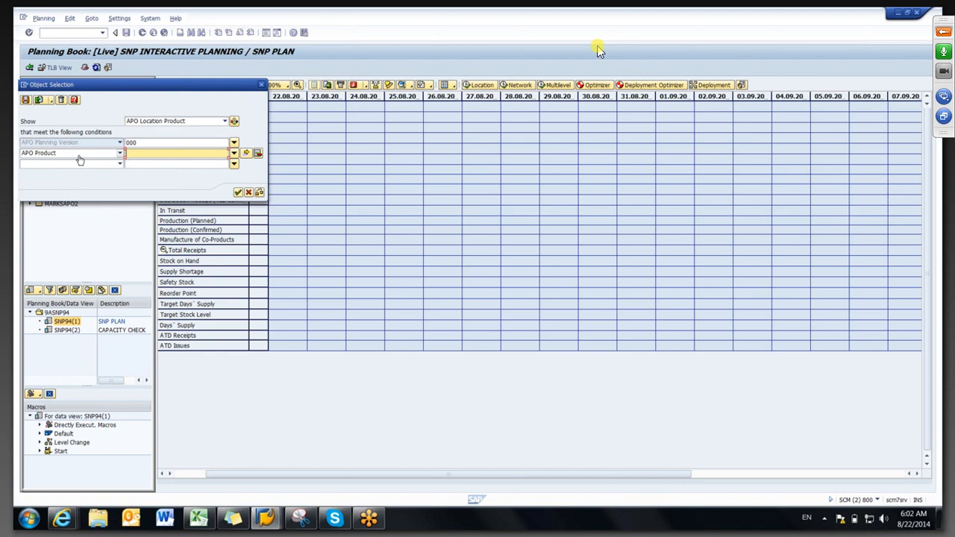
{"action": "type", "text": "2320"}
{"action": "left_click", "coordinate": [237, 192]}
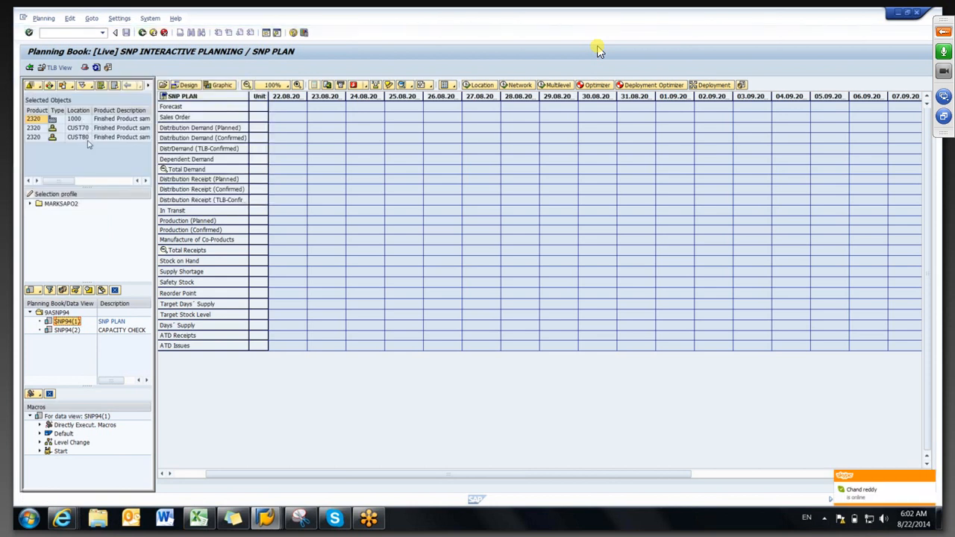
- Load the SNP plan of product 2320 for locations 1000, CUST70 and CUST80 in turn
{"action": "left_click", "coordinate": [87, 120]}
{"action": "left_click", "coordinate": [85, 129]}
{"action": "left_click", "coordinate": [82, 137]}
{"action": "left_click", "coordinate": [80, 120]}
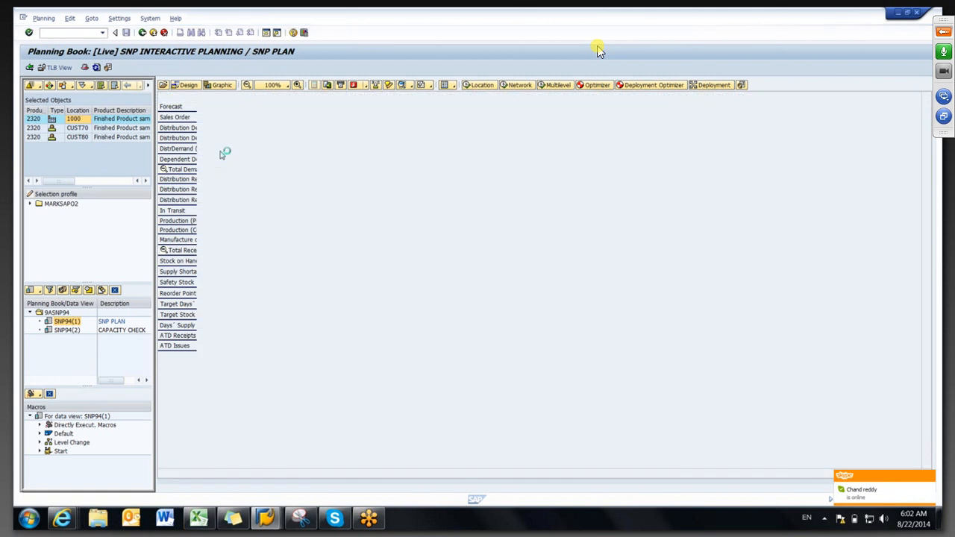
{"action": "left_click", "coordinate": [219, 117]}
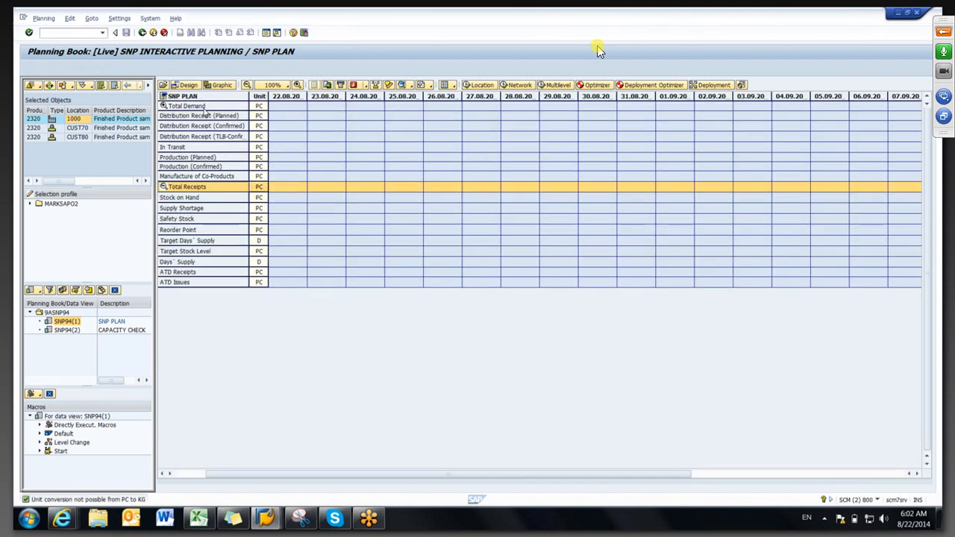
{"action": "double_click", "coordinate": [77, 128]}
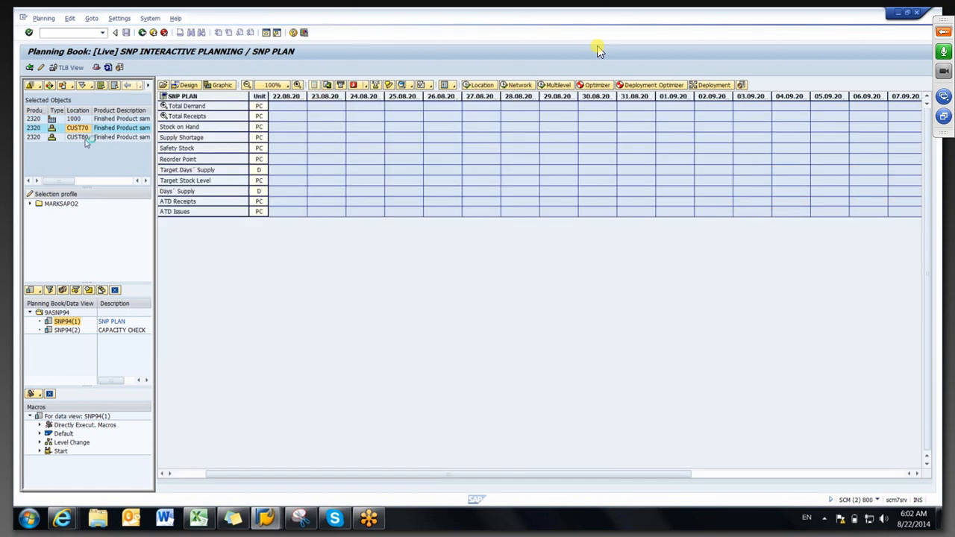
{"action": "double_click", "coordinate": [81, 138]}
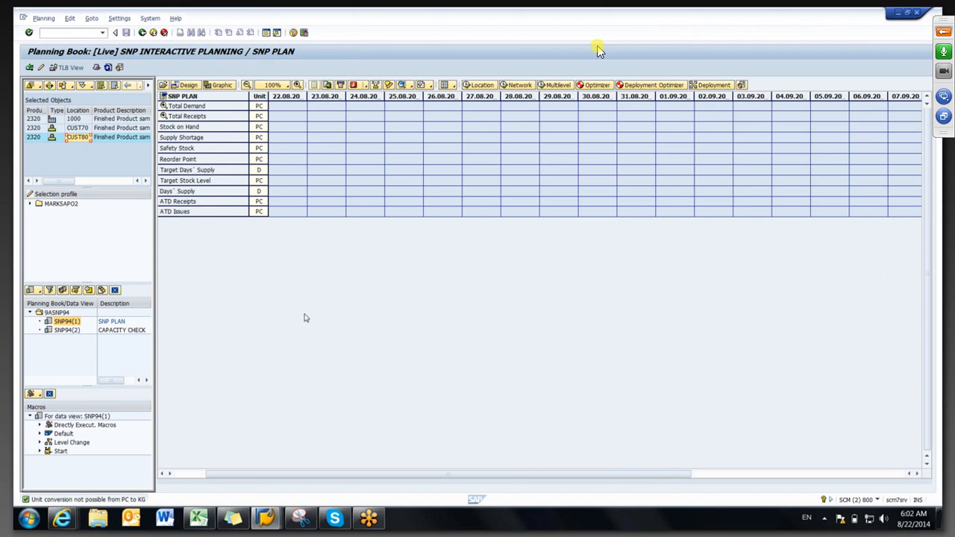
- Save the object selection for product 2320 under the description SM_TEST1 and apply it
{"action": "left_click", "coordinate": [50, 86]}
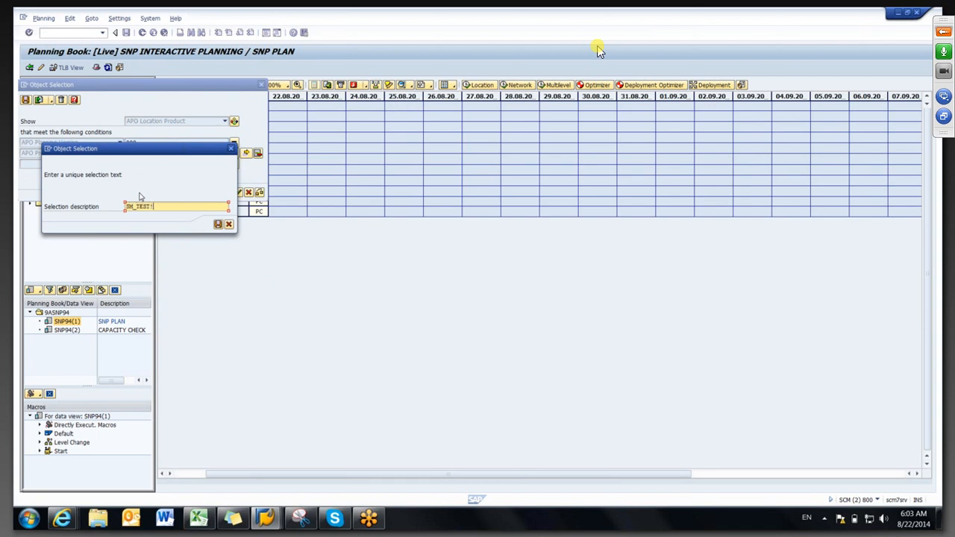
{"action": "type", "text": "1"}
{"action": "left_click", "coordinate": [218, 225]}
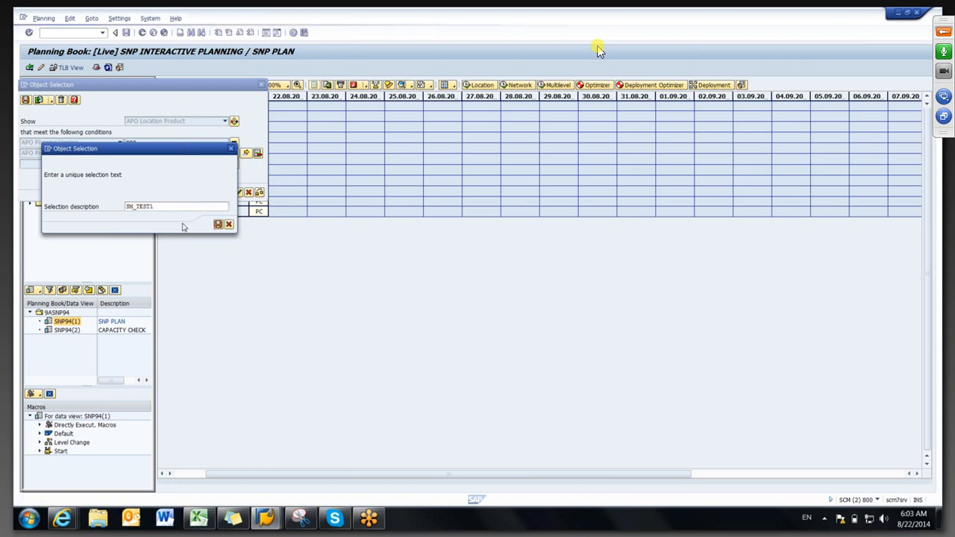
{"action": "left_click", "coordinate": [237, 192]}
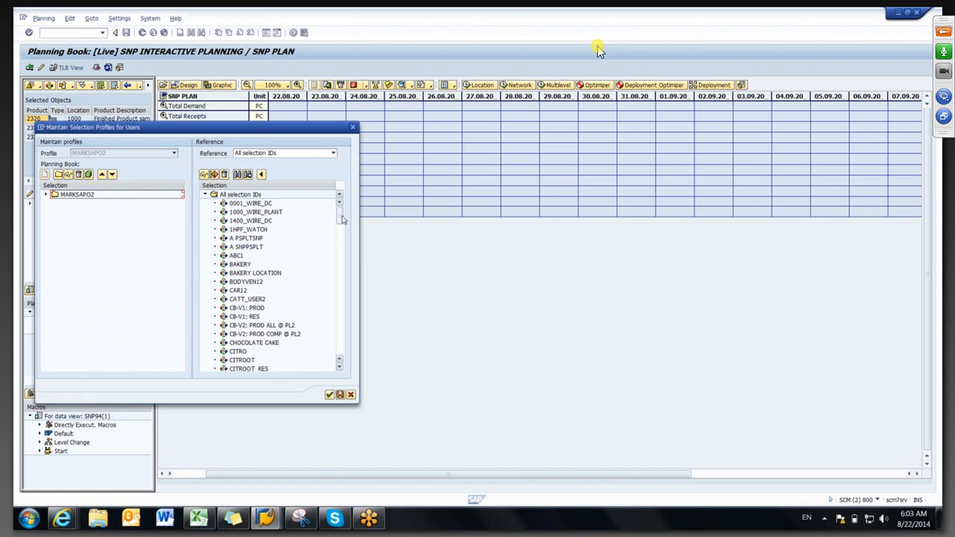
- Assign the selection SM_TEST1 to the user's selection profile, save the profile, and load that selection
{"action": "left_click_drag", "start_coordinate": [343, 219], "coordinate": [346, 317]}
{"action": "left_click", "coordinate": [243, 265]}
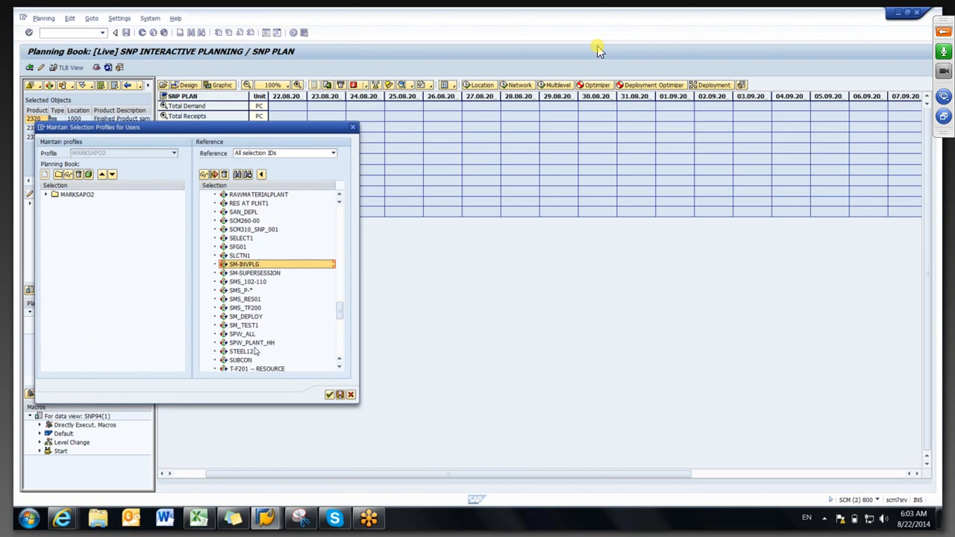
{"action": "left_click", "coordinate": [246, 327]}
{"action": "left_click_drag", "start_coordinate": [235, 330], "coordinate": [81, 197]}
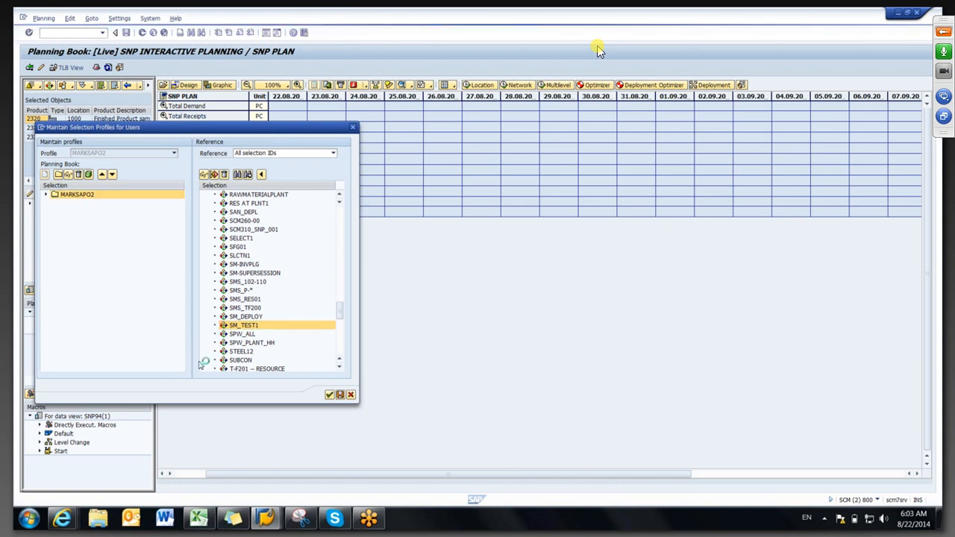
{"action": "left_click", "coordinate": [329, 394]}
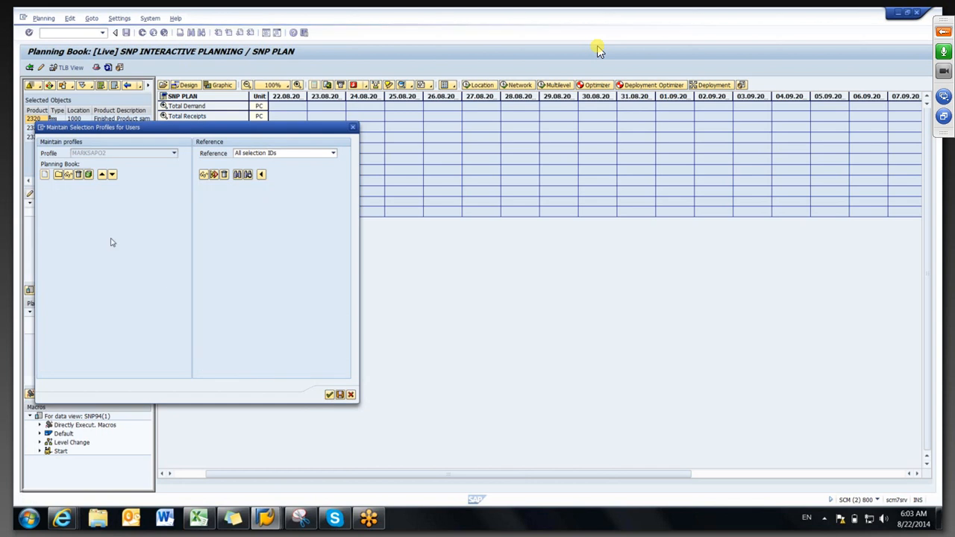
{"action": "left_click", "coordinate": [69, 212]}
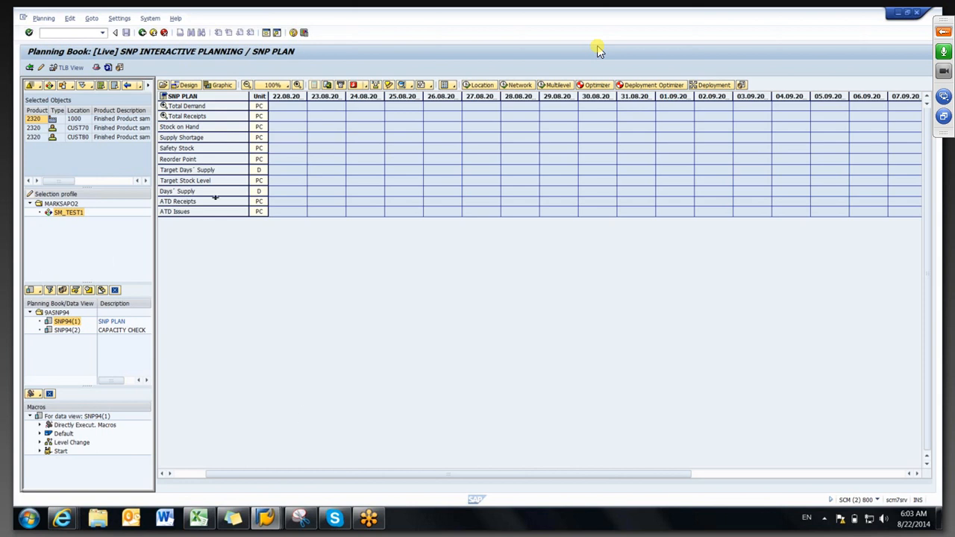
- Examine the CUST80 and CUST70 location entries of product 2320 among the selected objects
{"action": "left_click", "coordinate": [42, 129]}
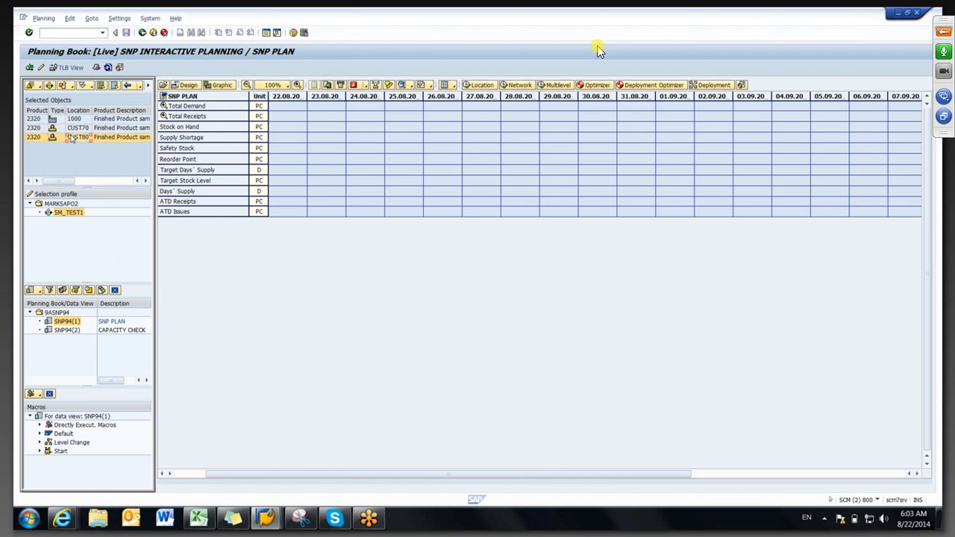
{"action": "left_click", "coordinate": [41, 129]}
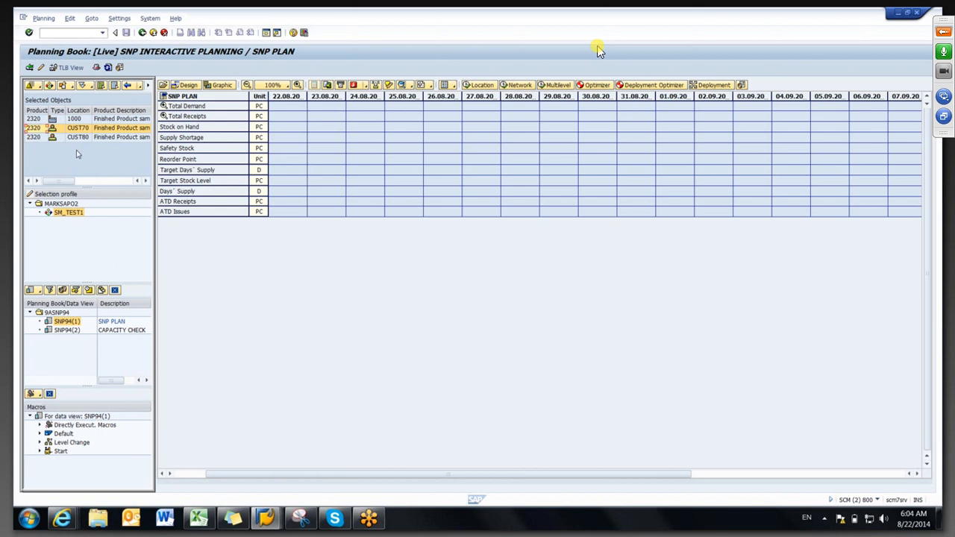
{"action": "left_click", "coordinate": [81, 128]}
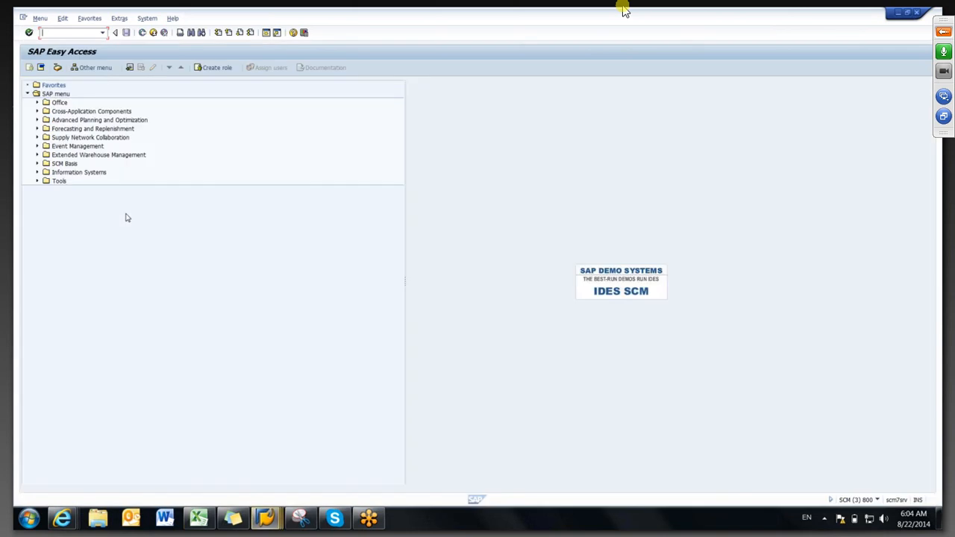
- Open Interactive Demand Planning in a separate session and select planning book ZPA_PB with data view ZPA_DV
{"action": "left_click", "coordinate": [38, 120]}
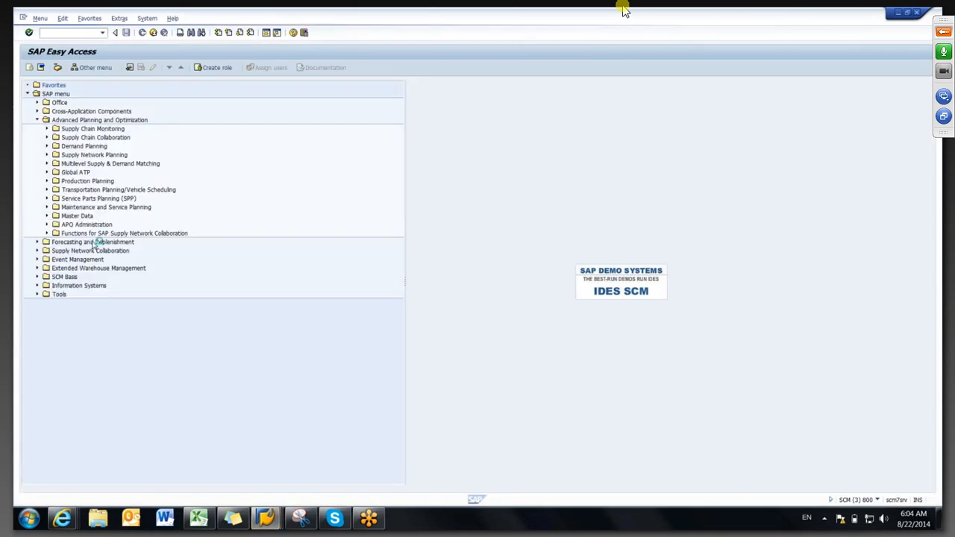
{"action": "left_click", "coordinate": [46, 146]}
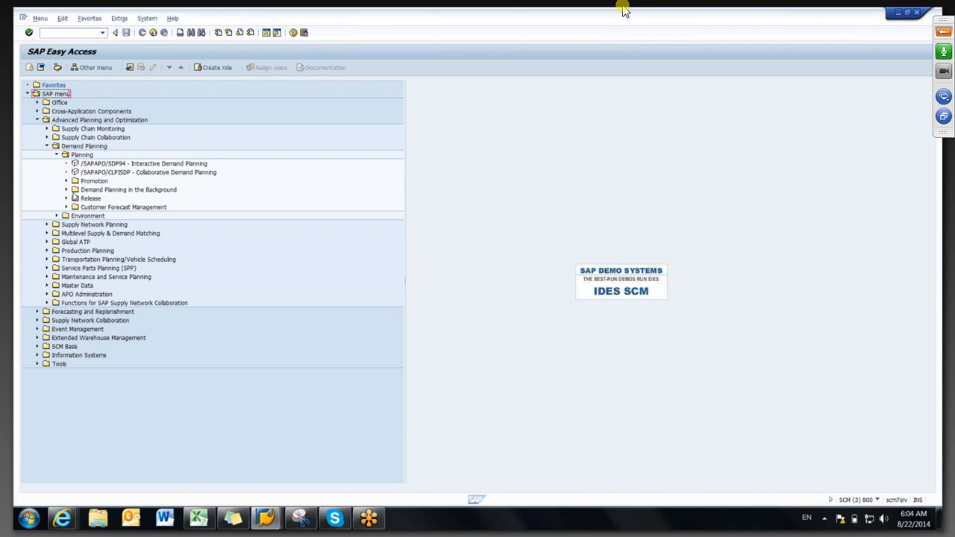
{"action": "double_click", "coordinate": [112, 163]}
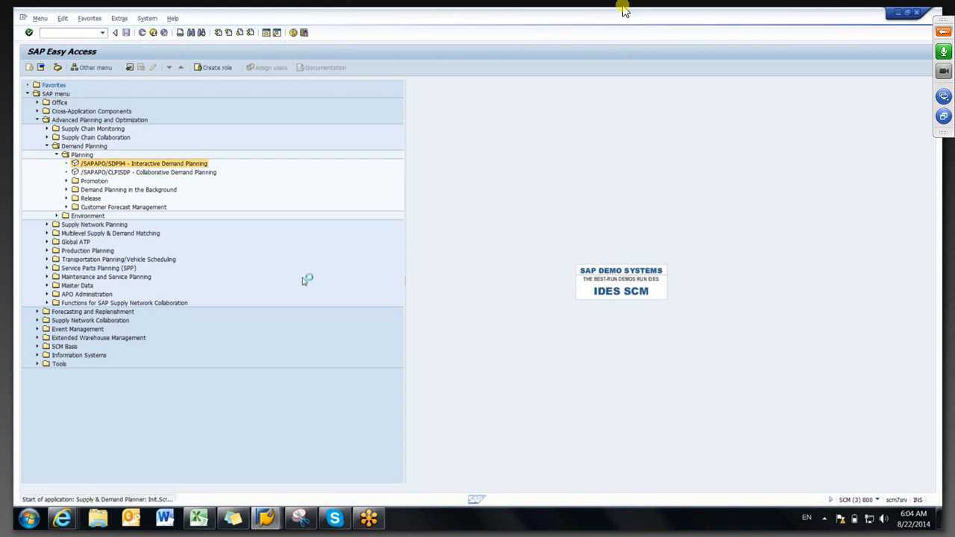
{"action": "left_click", "coordinate": [72, 322]}
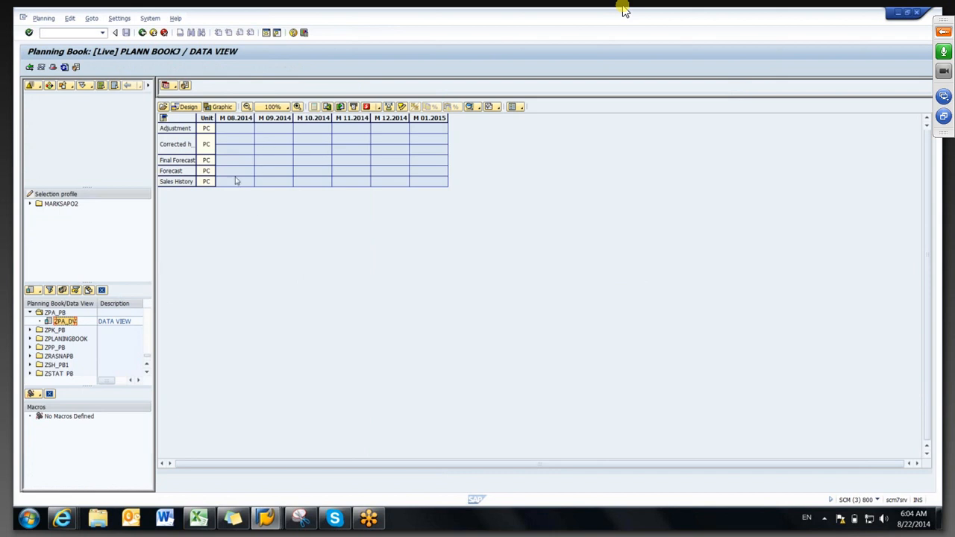
{"action": "left_click", "coordinate": [57, 314]}
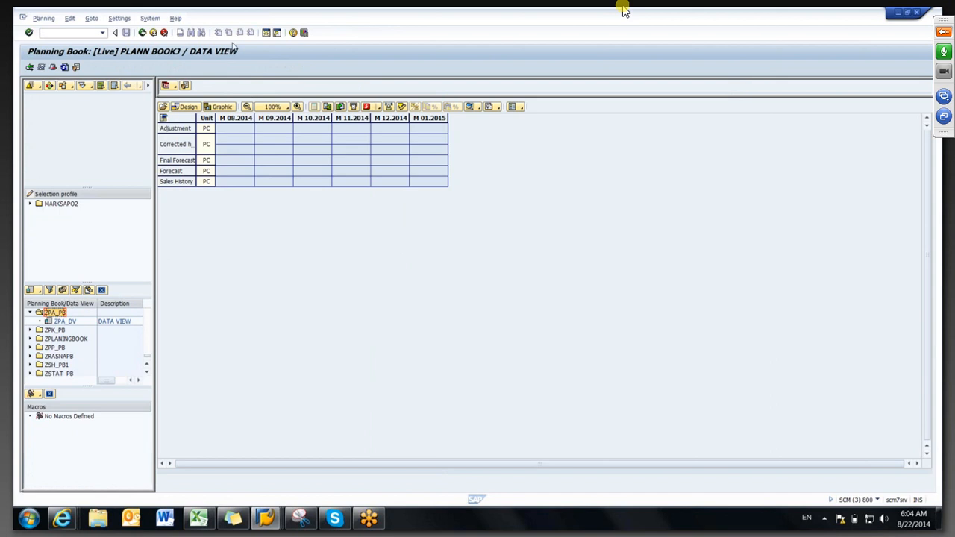
- Start a new session and open S&DP Administration from the Demand Planning environment
{"action": "left_click", "coordinate": [266, 35]}
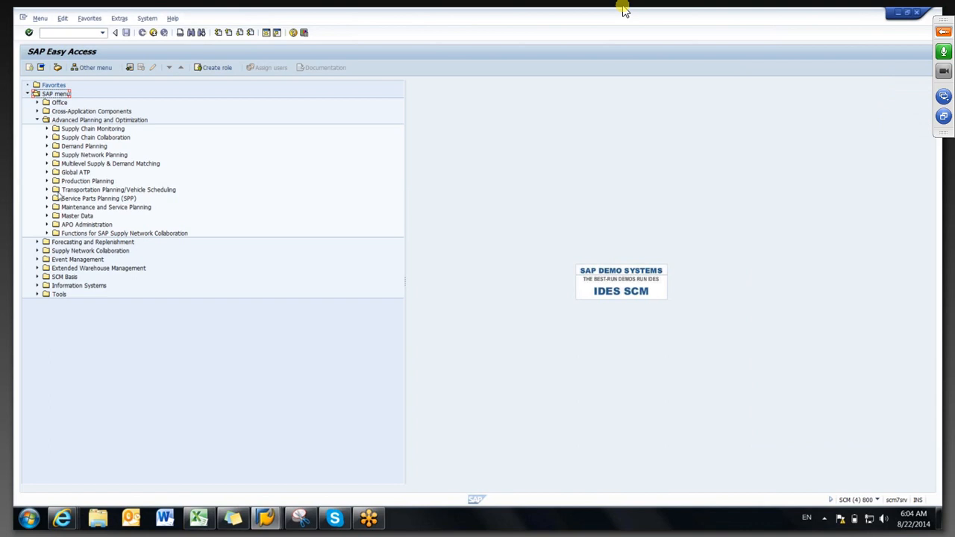
{"action": "left_click", "coordinate": [47, 147]}
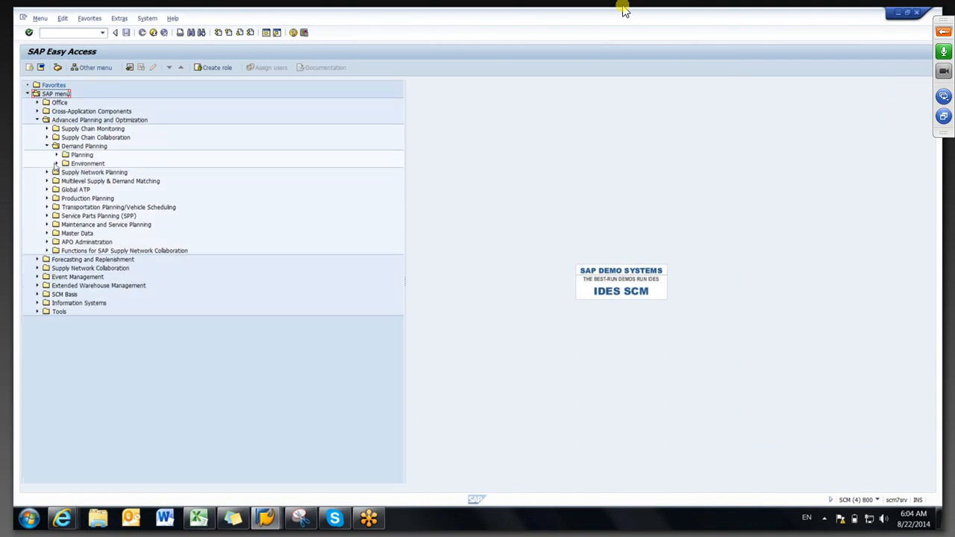
{"action": "left_click", "coordinate": [56, 164]}
{"action": "double_click", "coordinate": [158, 252]}
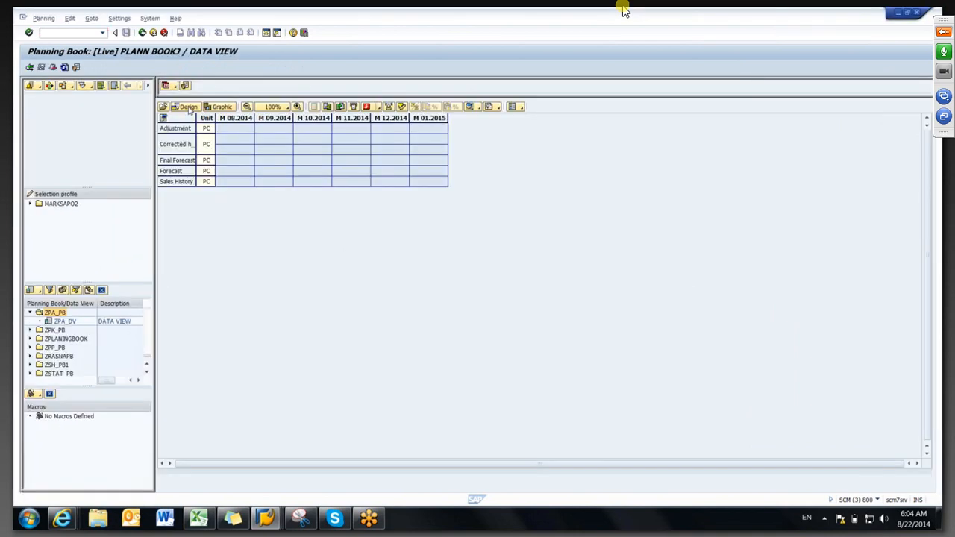
- Open the design of planning book ZPA_PB and pick out its assigned planning area, ZPA_NEW
{"action": "left_click", "coordinate": [186, 107]}
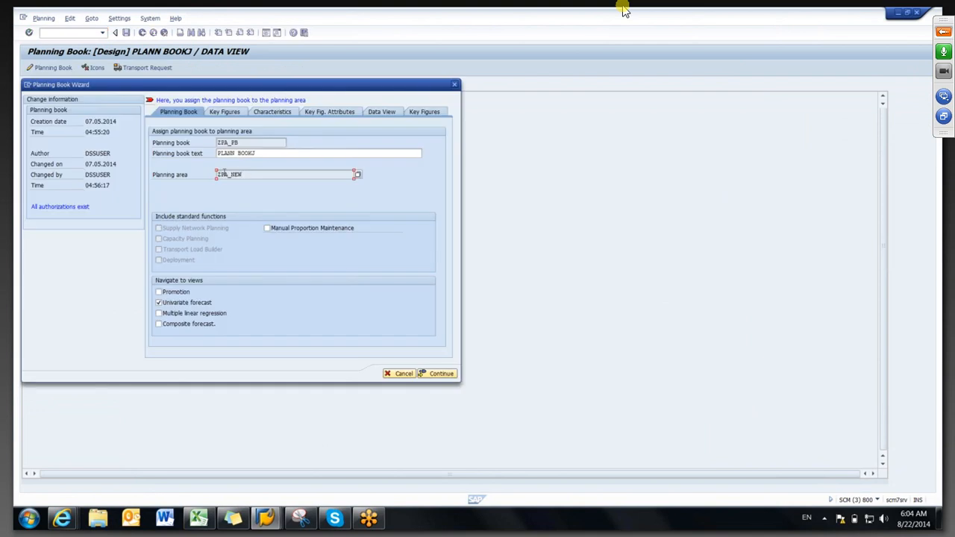
{"action": "left_click_drag", "start_coordinate": [249, 174], "coordinate": [216, 175]}
{"action": "left_click", "coordinate": [216, 176]}
- Open planning area ZPA_NEW in S&DP Administration, copy its master planning object structure name ZAA_POS, and return to the planning area list
{"action": "key", "text": "alt+Tab"}
{"action": "left_click_drag", "start_coordinate": [422, 183], "coordinate": [427, 423]}
{"action": "left_click", "coordinate": [67, 404]}
{"action": "double_click", "coordinate": [68, 405]}
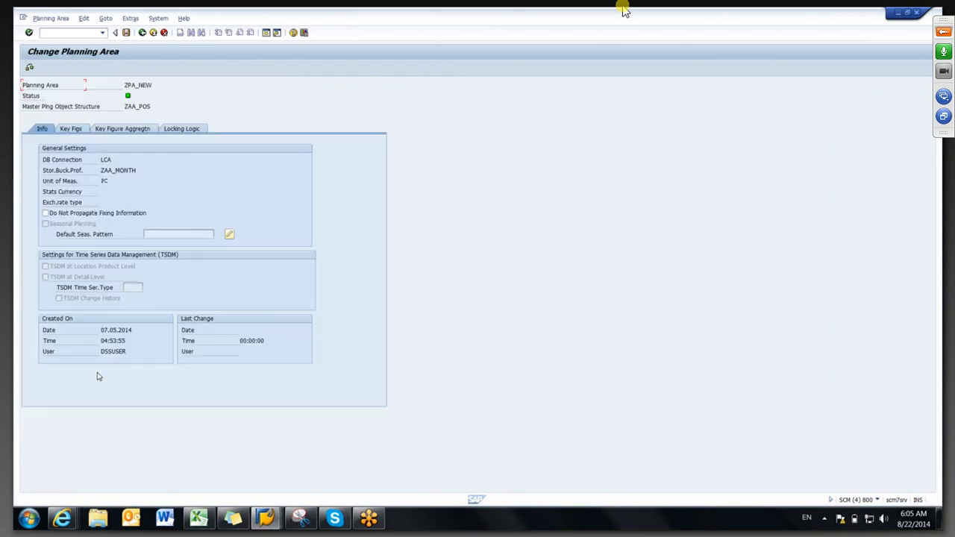
{"action": "left_click_drag", "start_coordinate": [152, 107], "coordinate": [125, 107]}
{"action": "key", "text": "ctrl+c"}
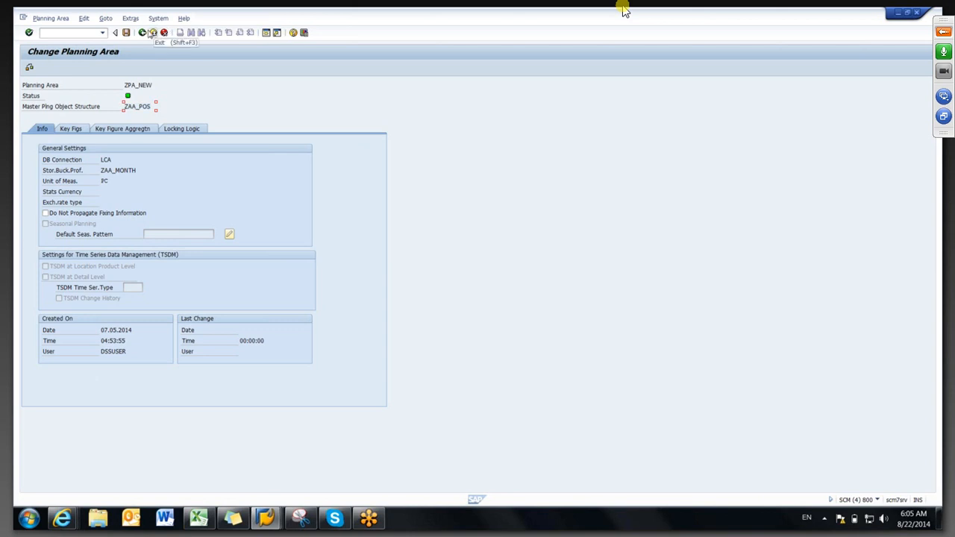
{"action": "left_click", "coordinate": [143, 33]}
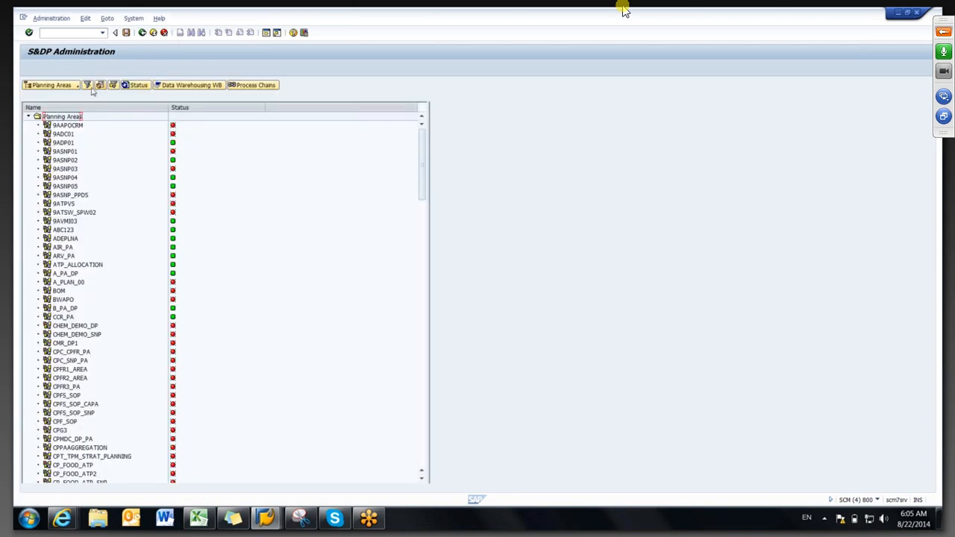
- List the planning object structures and open the maintenance of characteristic combinations for ZAA_POS
{"action": "left_click", "coordinate": [72, 86]}
{"action": "left_click", "coordinate": [75, 106]}
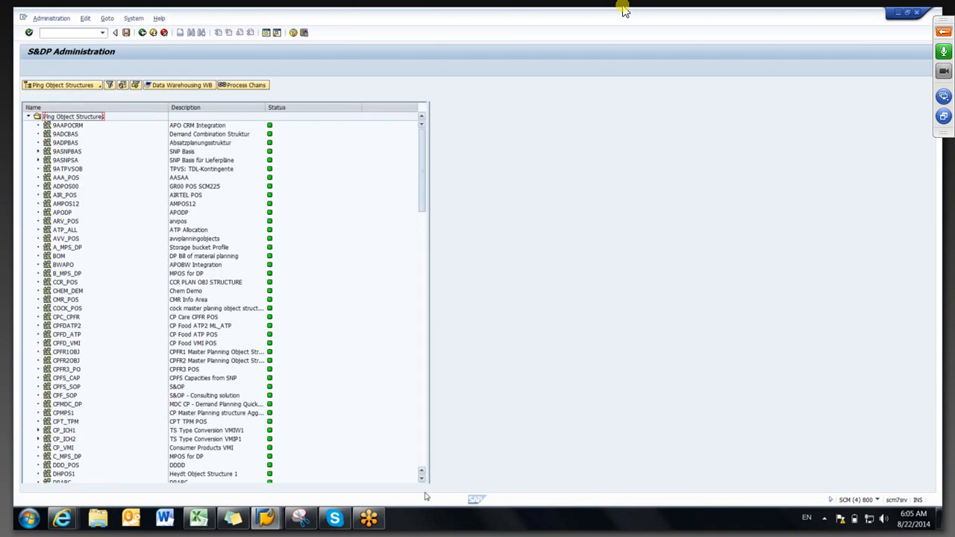
{"action": "left_click_drag", "start_coordinate": [423, 170], "coordinate": [426, 496]}
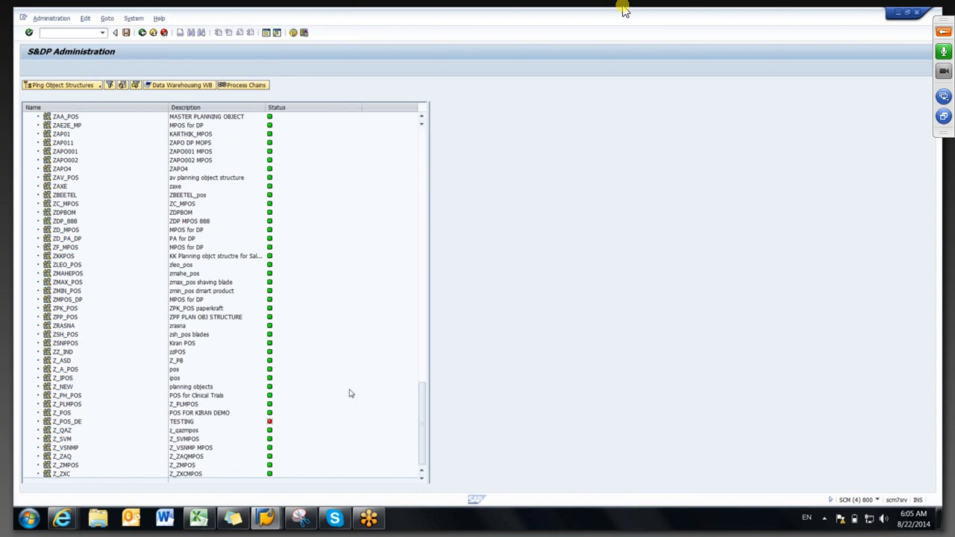
{"action": "left_click", "coordinate": [74, 118]}
{"action": "right_click", "coordinate": [75, 121]}
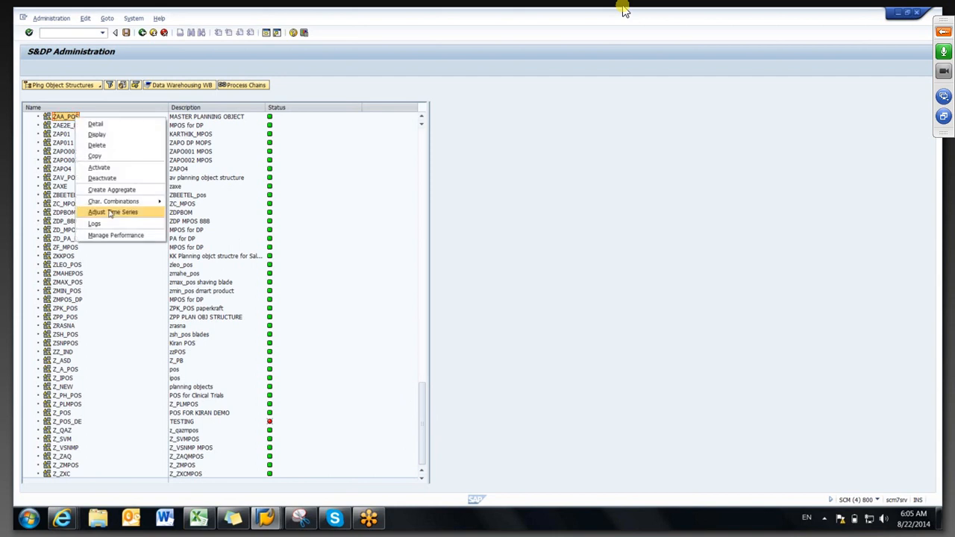
{"action": "mouse_move", "coordinate": [123, 202]}
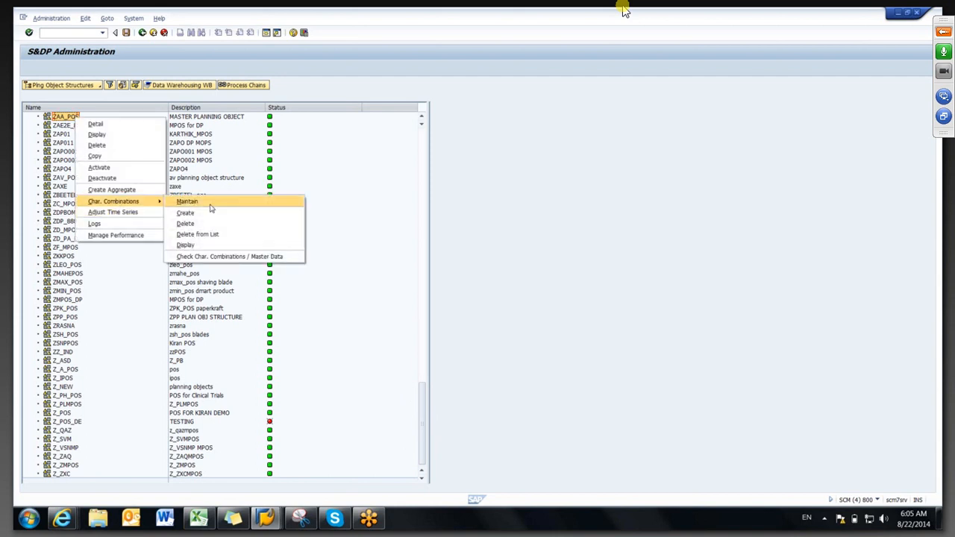
{"action": "left_click", "coordinate": [212, 206]}
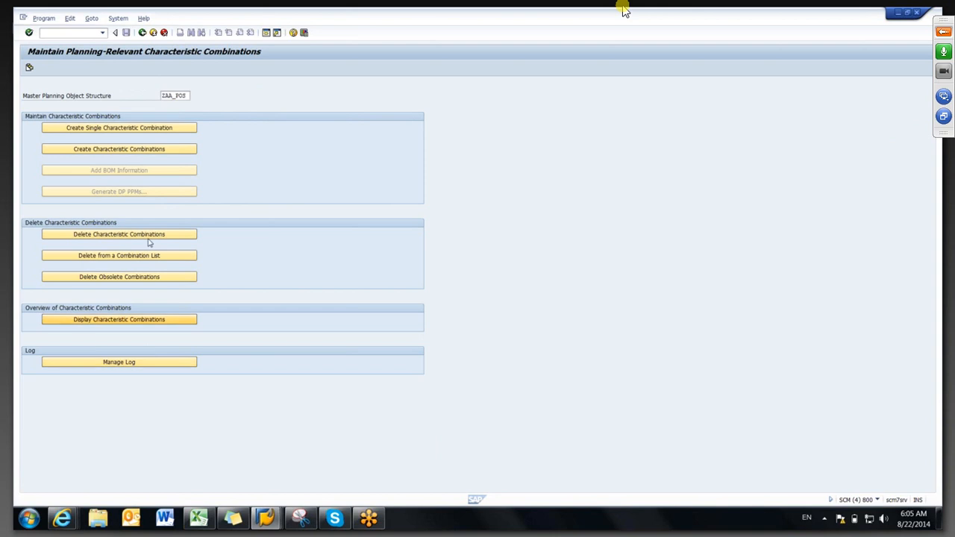
- Display the number and list of existing characteristic combinations of ZAA_POS, and examine the CUST70 and CUST80 rows
{"action": "left_click", "coordinate": [146, 322]}
{"action": "left_click", "coordinate": [65, 67]}
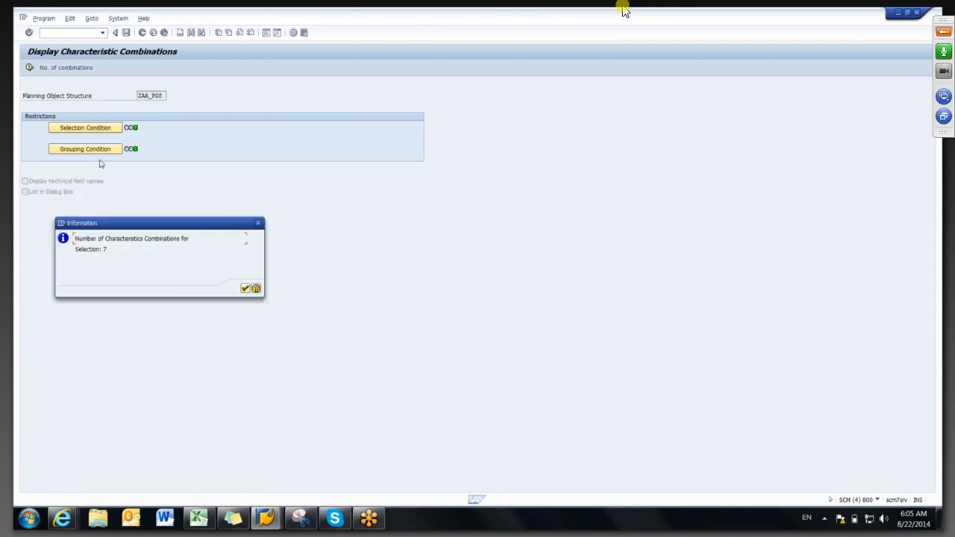
{"action": "left_click", "coordinate": [245, 288]}
{"action": "left_click", "coordinate": [29, 72]}
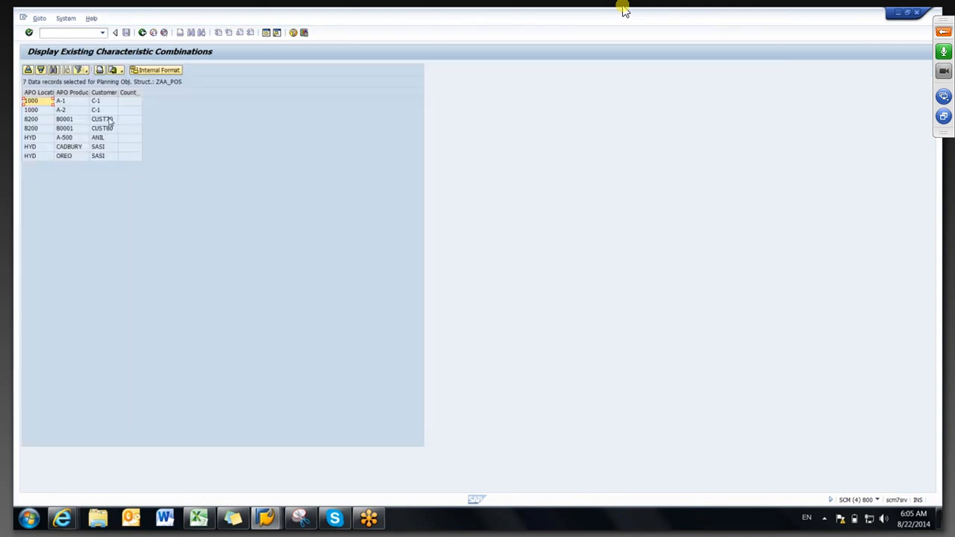
{"action": "left_click", "coordinate": [109, 119]}
{"action": "left_click", "coordinate": [106, 129]}
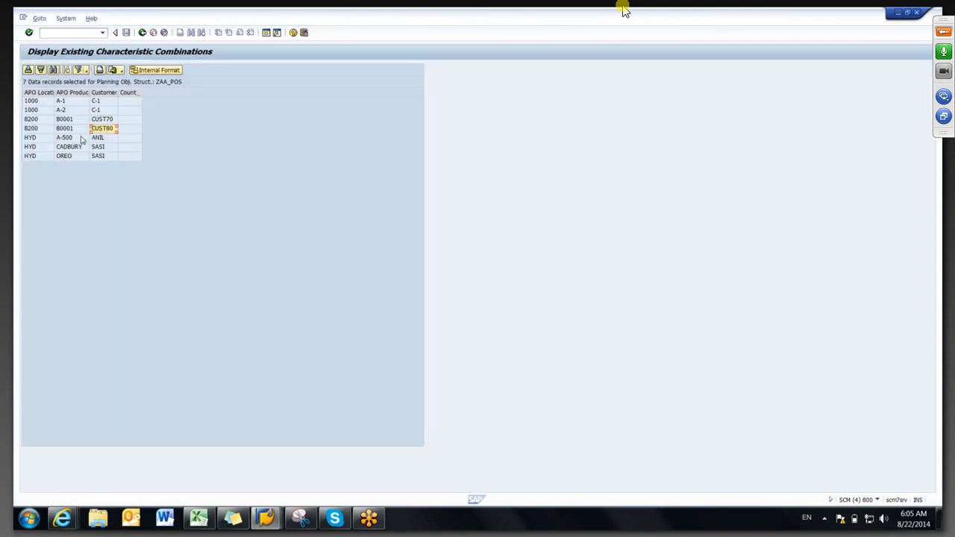
{"action": "left_click", "coordinate": [40, 128]}
{"action": "left_click", "coordinate": [78, 128]}
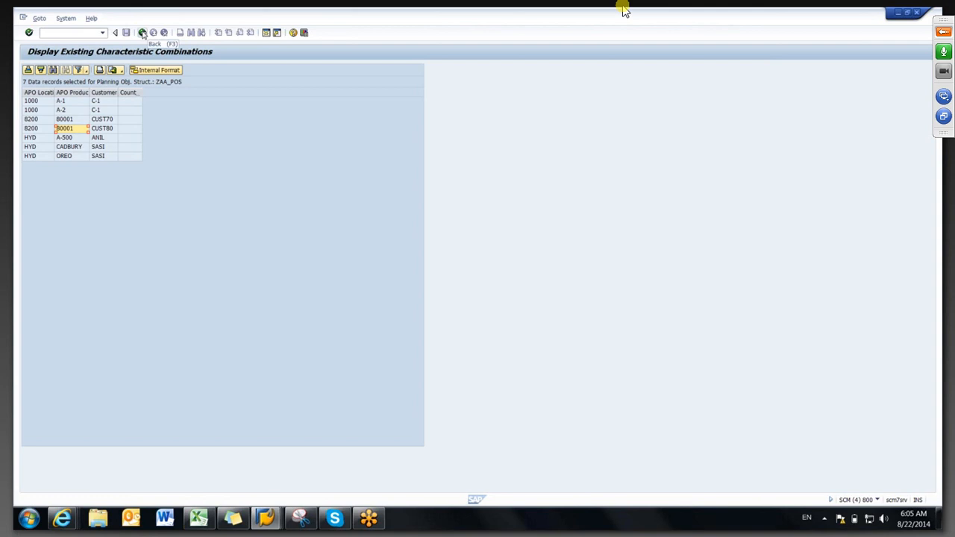
{"action": "left_click", "coordinate": [142, 33]}
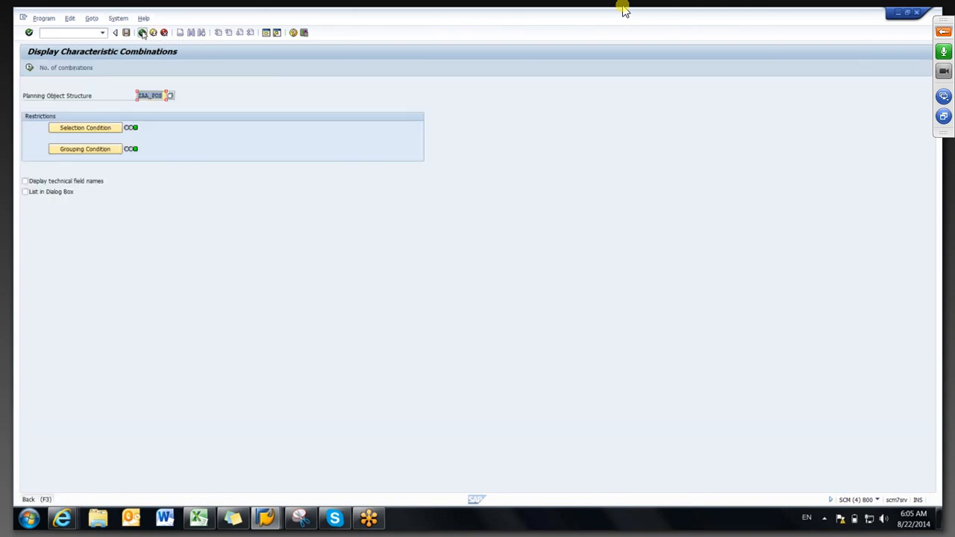
{"action": "left_click", "coordinate": [143, 33]}
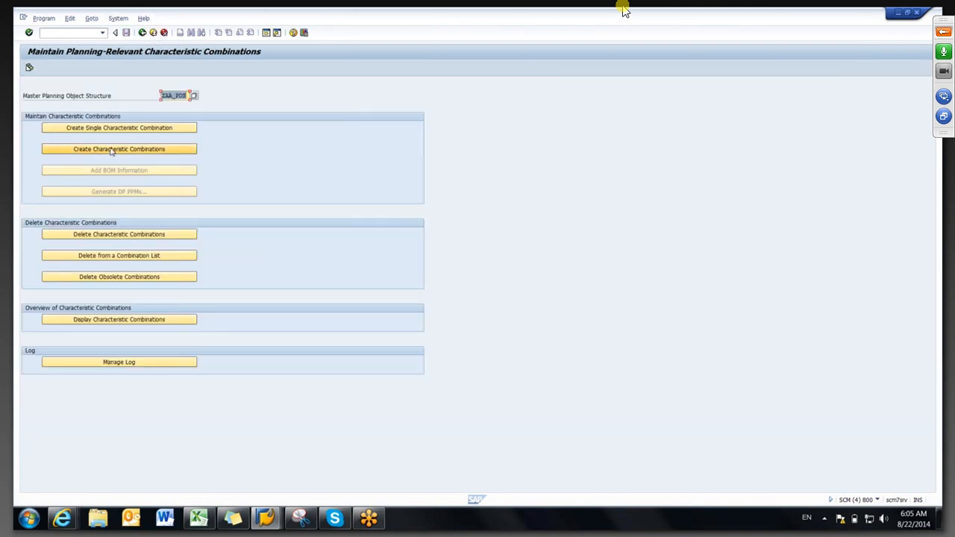
- Start creating characteristic combinations manually for ZAA_POS, with time series adjustment and the characteristic value check enabled
{"action": "left_click", "coordinate": [121, 153]}
{"action": "left_click", "coordinate": [63, 192]}
{"action": "left_click", "coordinate": [52, 251]}
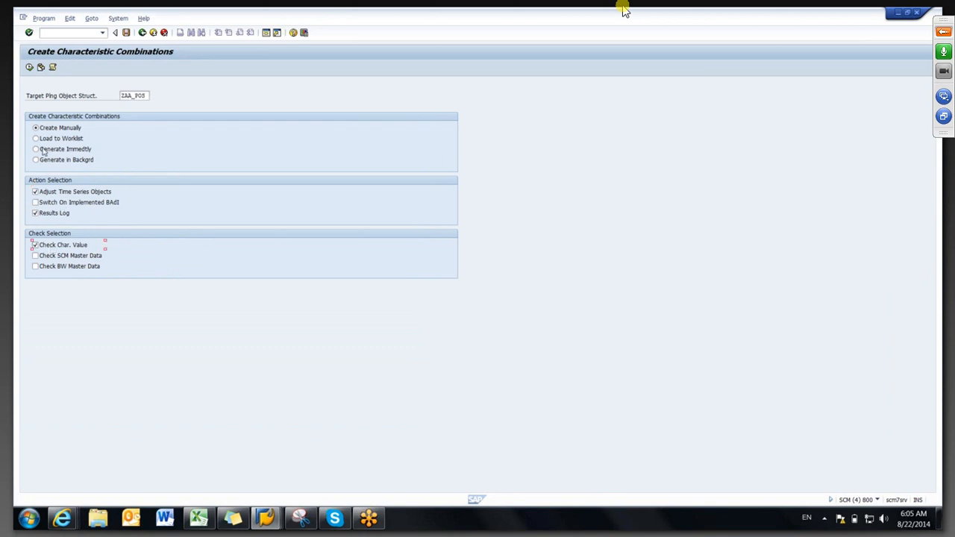
{"action": "left_click", "coordinate": [28, 68]}
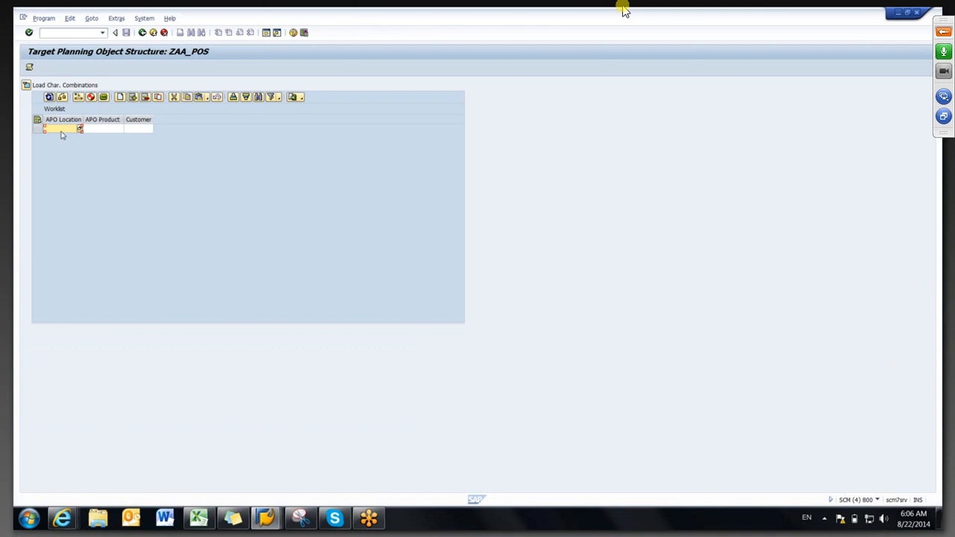
- Enter a worklist combination of APO location 1000, APO product 2320 and customer CUST70
{"action": "type", "text": "1000"}
{"action": "key", "text": "Tab"}
{"action": "type", "text": "2320"}
{"action": "key", "text": "Tab"}
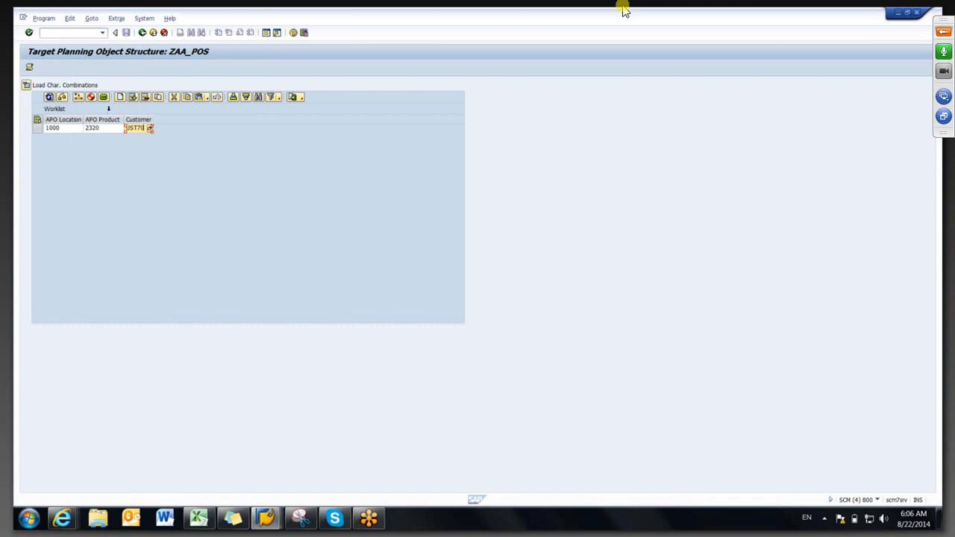
- Add a second worklist combination of APO location 1000, APO product 2320 and customer CUST80
{"action": "left_click", "coordinate": [120, 98]}
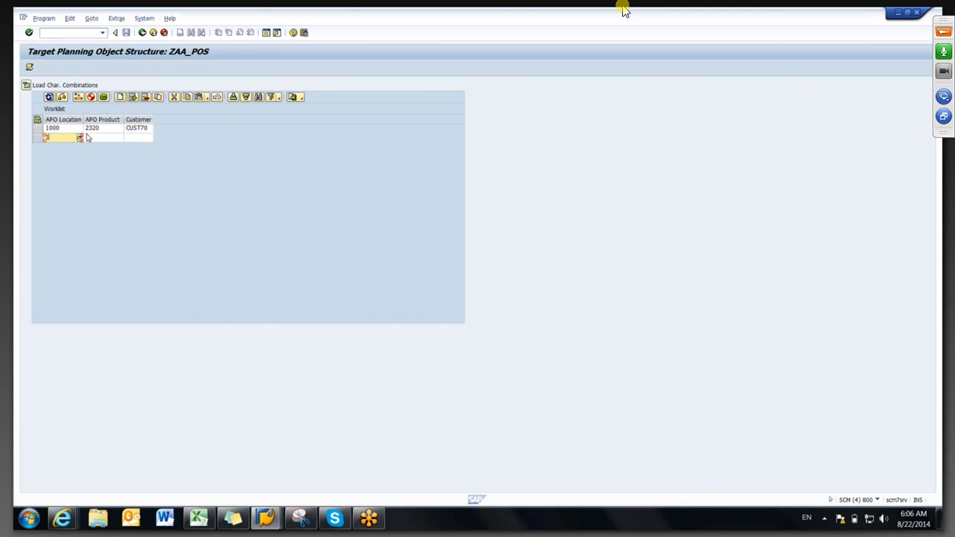
{"action": "key", "text": "Tab"}
{"action": "type", "text": "232"}
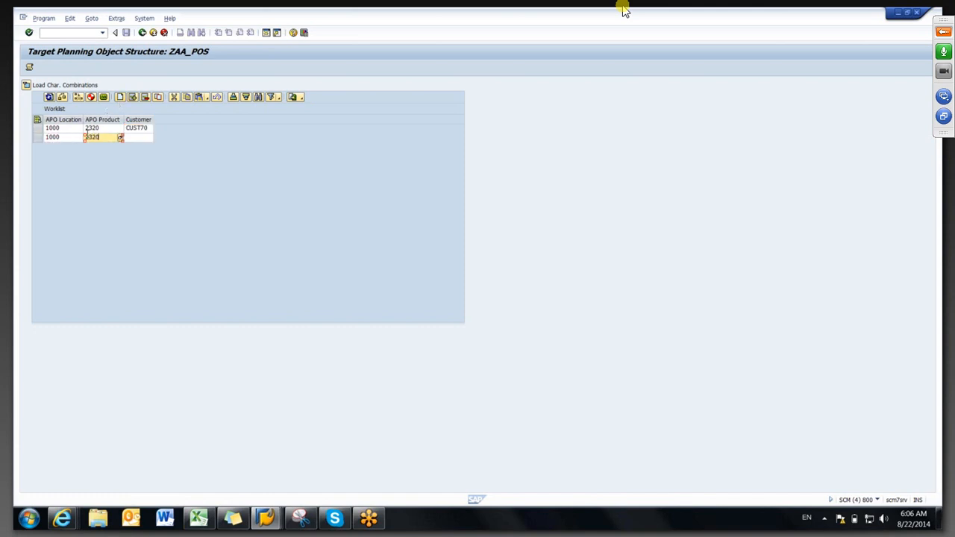
{"action": "type", "text": "0"}
{"action": "key", "text": "Tab"}
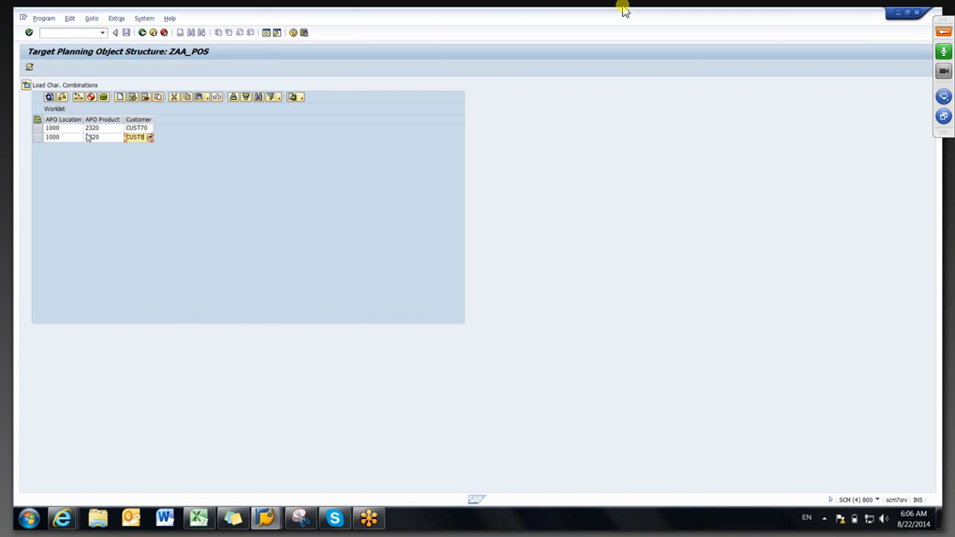
- Create the characteristic combinations for both worklist rows and adjust the time series objects immediately
{"action": "left_click", "coordinate": [38, 119]}
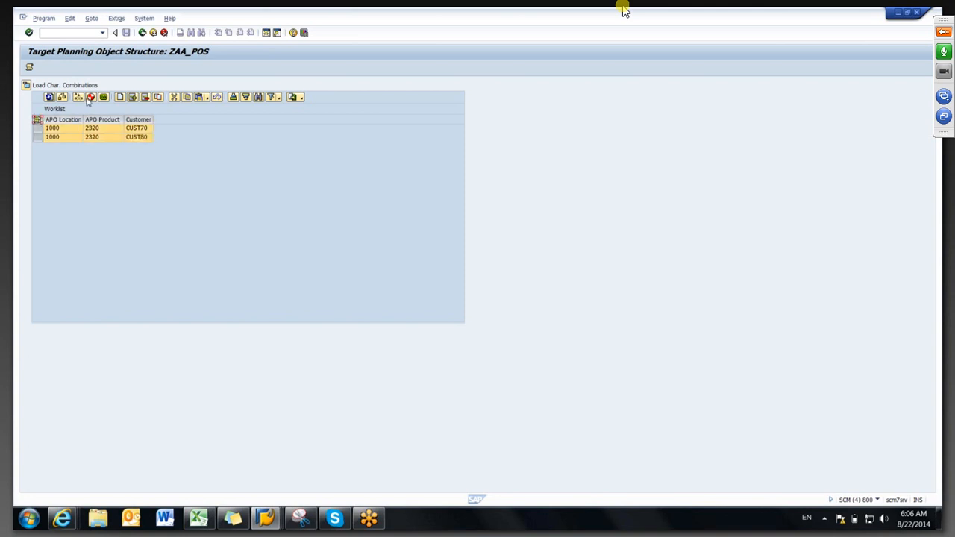
{"action": "left_click", "coordinate": [89, 97]}
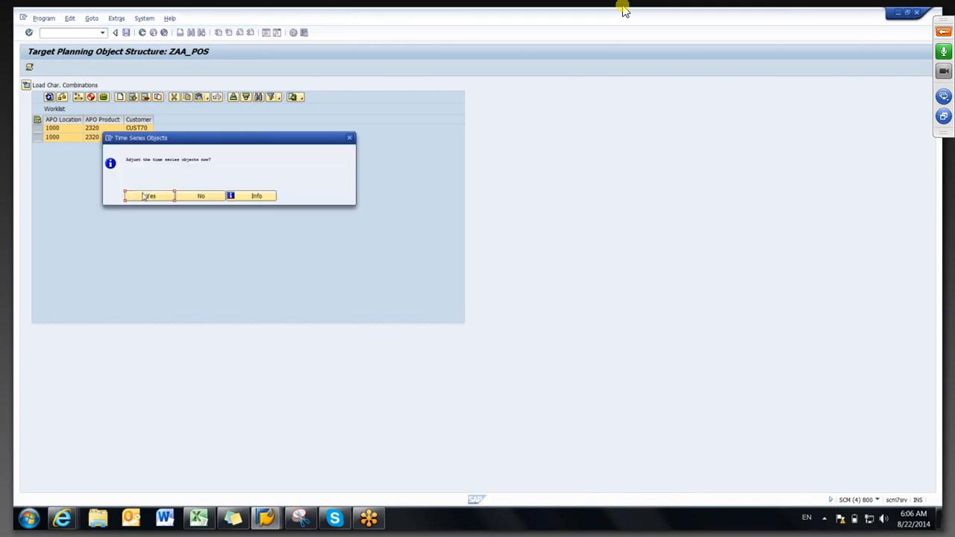
{"action": "left_click", "coordinate": [145, 197]}
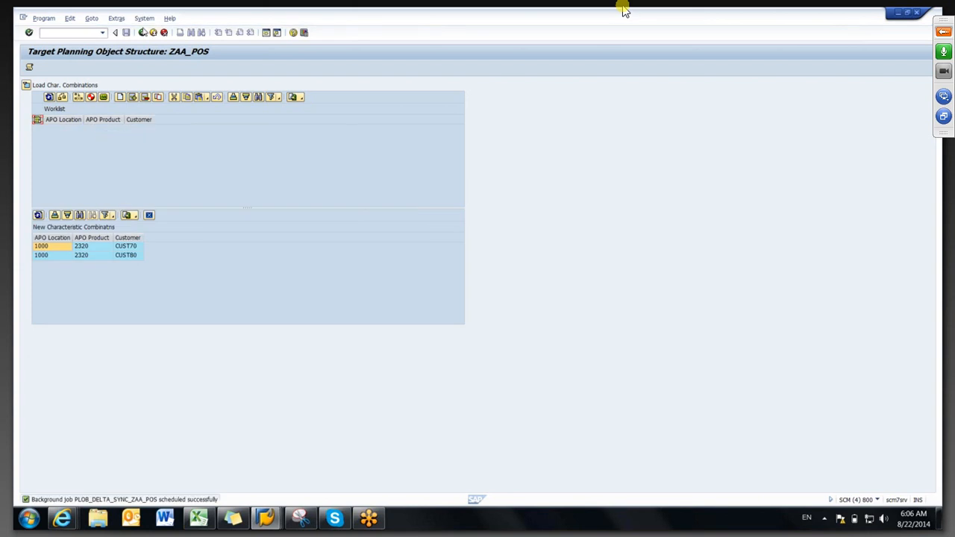
- Switch to the session with the PLANN BOOKJ planning book and return from its design mode to live planning
{"action": "left_click", "coordinate": [277, 526]}
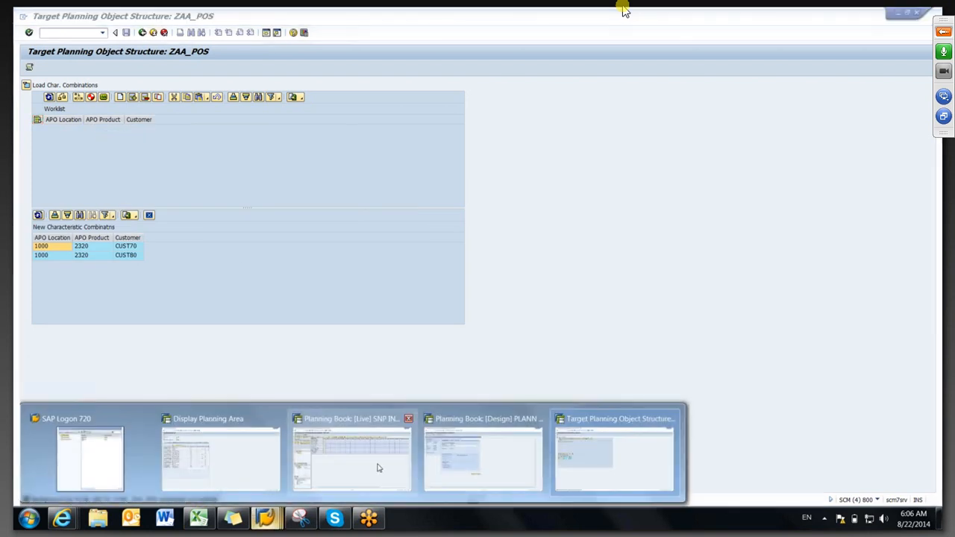
{"action": "left_click", "coordinate": [378, 468]}
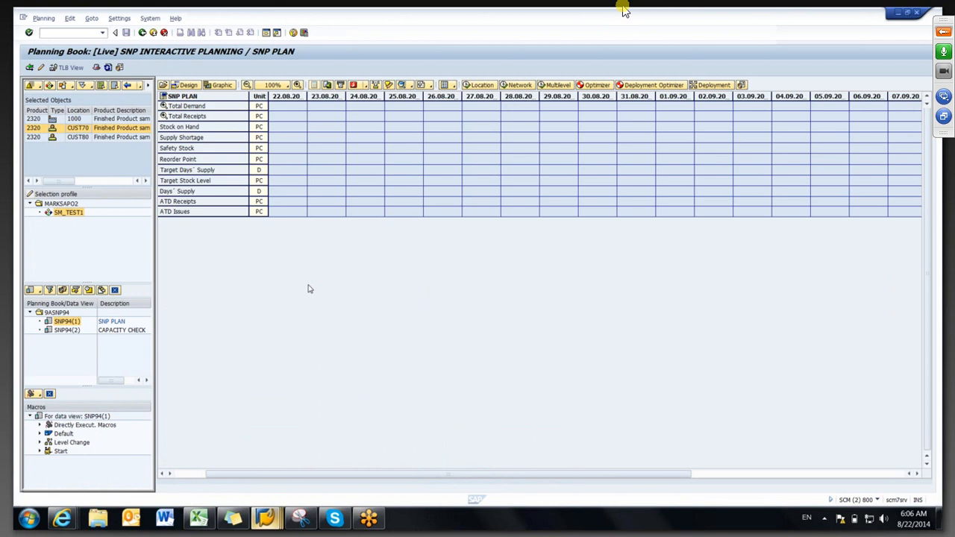
{"action": "left_click", "coordinate": [269, 517]}
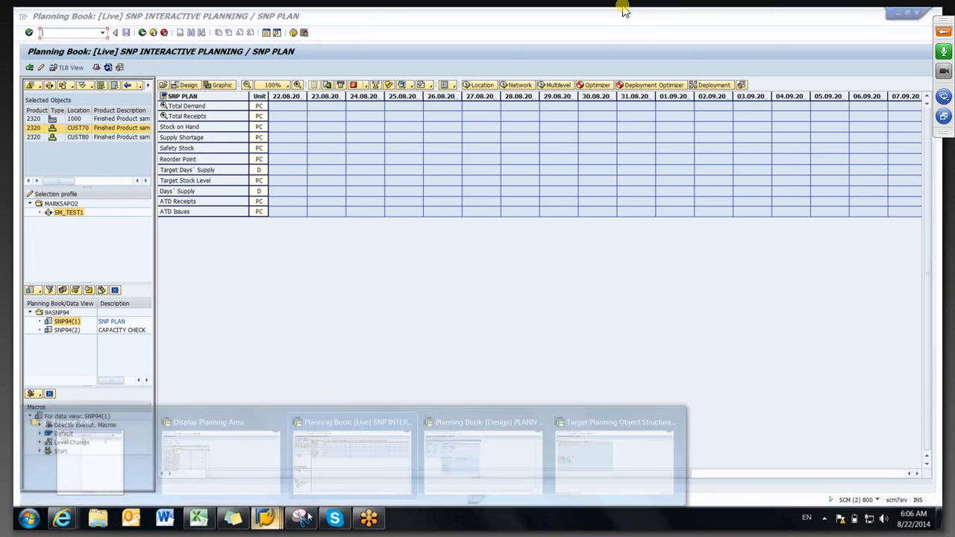
{"action": "left_click", "coordinate": [484, 451]}
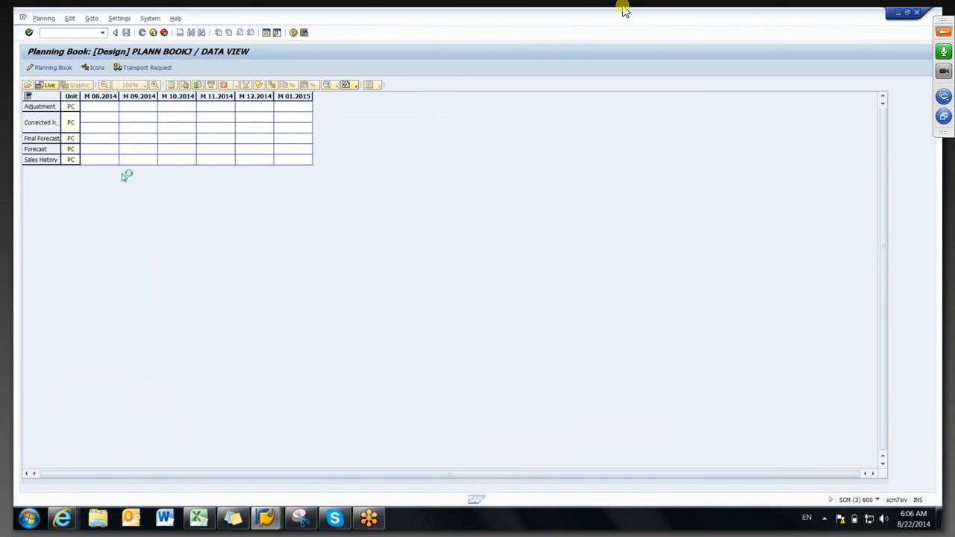
{"action": "left_click", "coordinate": [143, 33]}
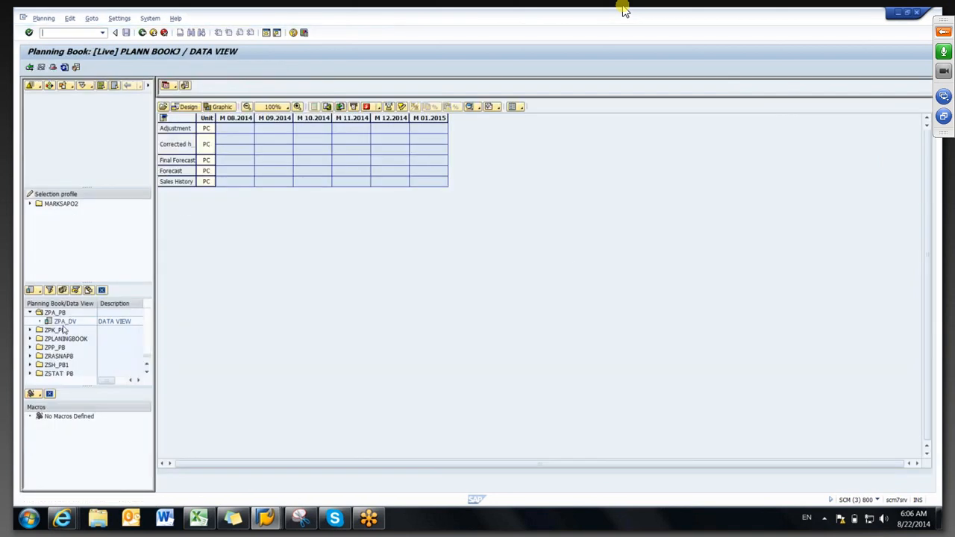
- Select APO product 2320 through an object selection by APO Product and load its data in data view ZPA_DV
{"action": "left_click", "coordinate": [48, 86]}
{"action": "left_click", "coordinate": [170, 125]}
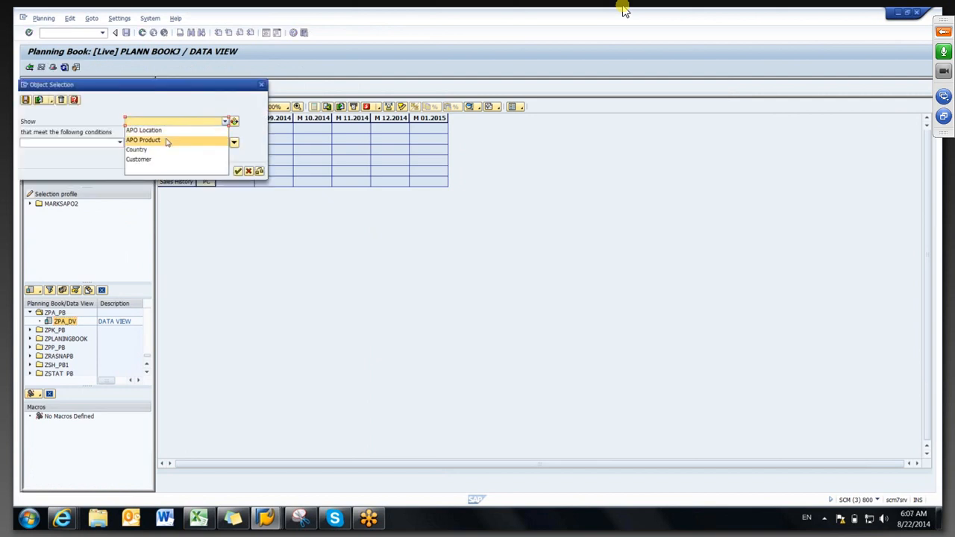
{"action": "left_click", "coordinate": [167, 141]}
{"action": "left_click", "coordinate": [77, 154]}
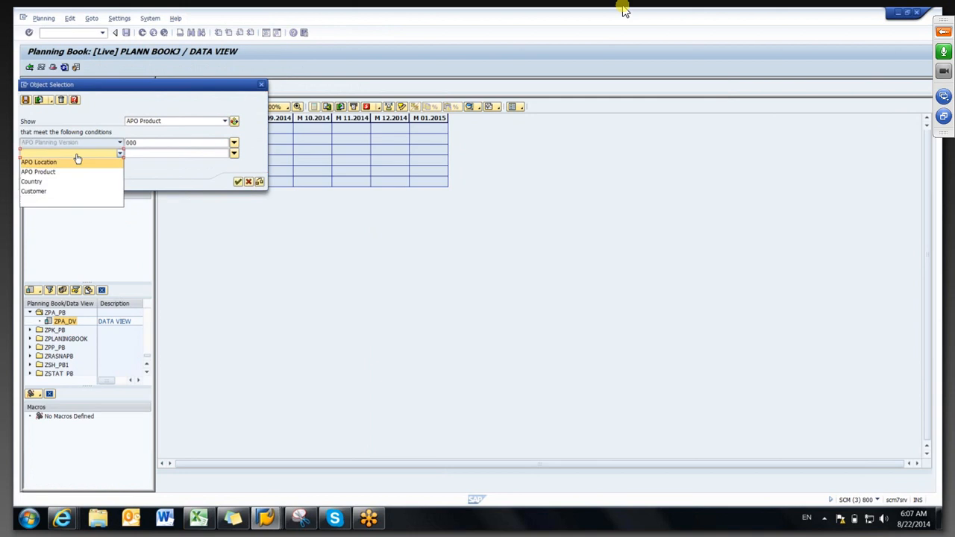
{"action": "left_click", "coordinate": [66, 173]}
{"action": "left_click", "coordinate": [155, 153]}
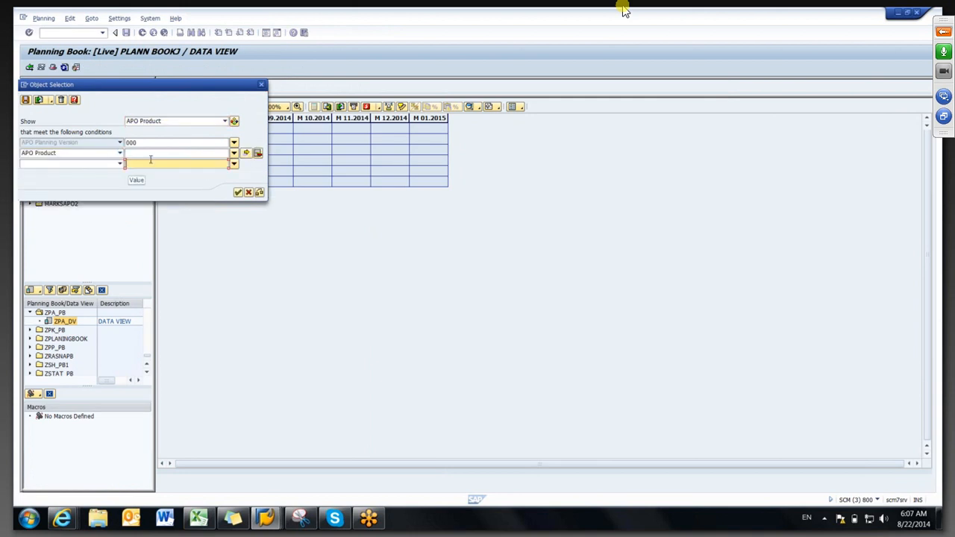
{"action": "type", "text": "2320"}
{"action": "key", "text": "Return"}
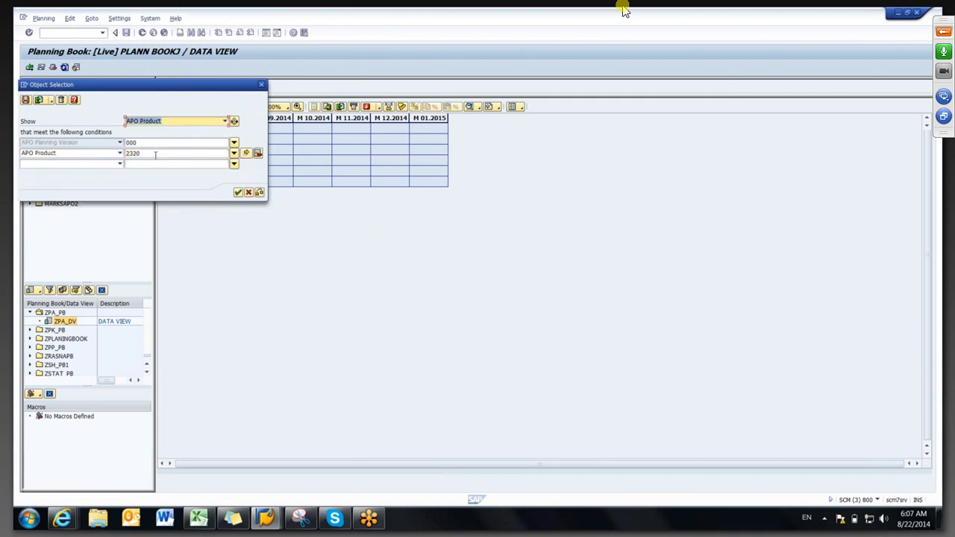
{"action": "left_click", "coordinate": [238, 193]}
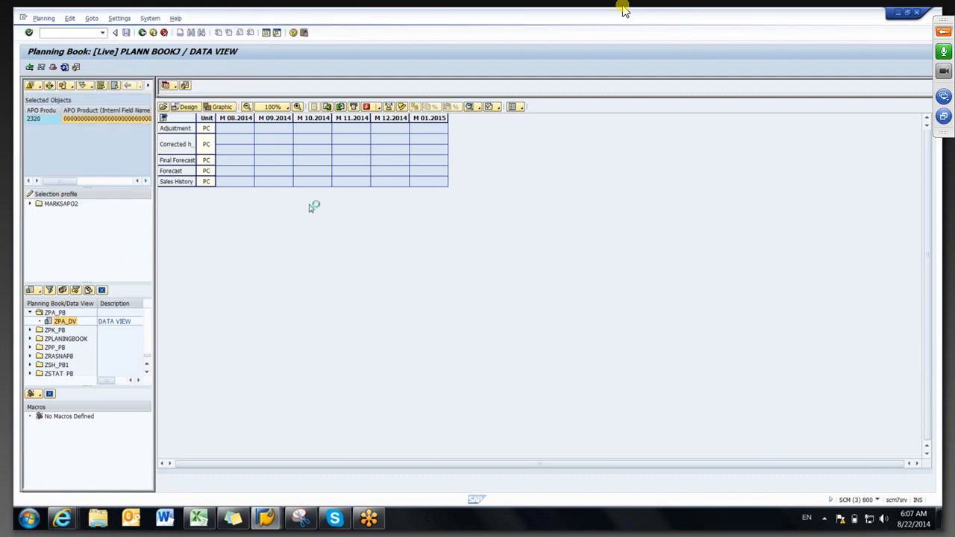
{"action": "left_click", "coordinate": [232, 171]}
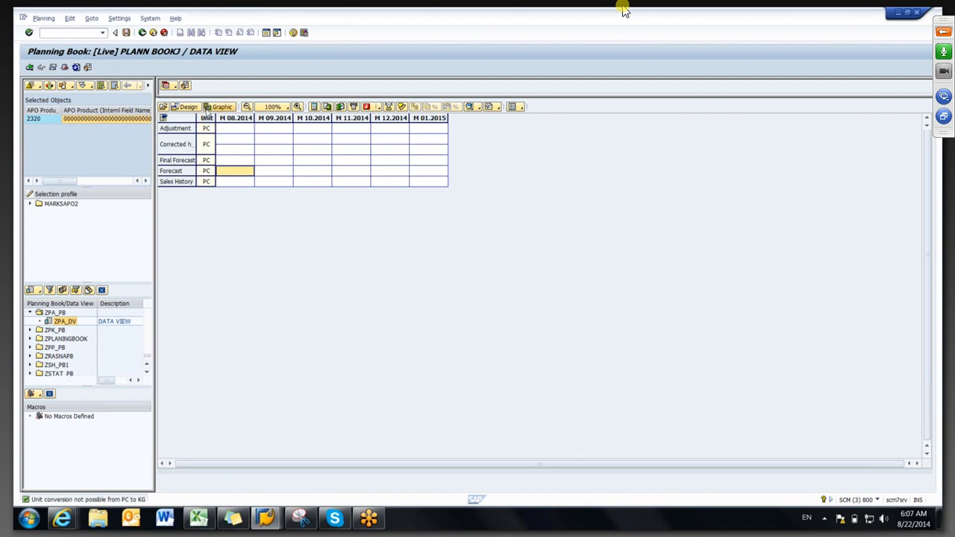
- Add the Customer characteristic to the header information of the planning book
{"action": "left_click", "coordinate": [185, 85]}
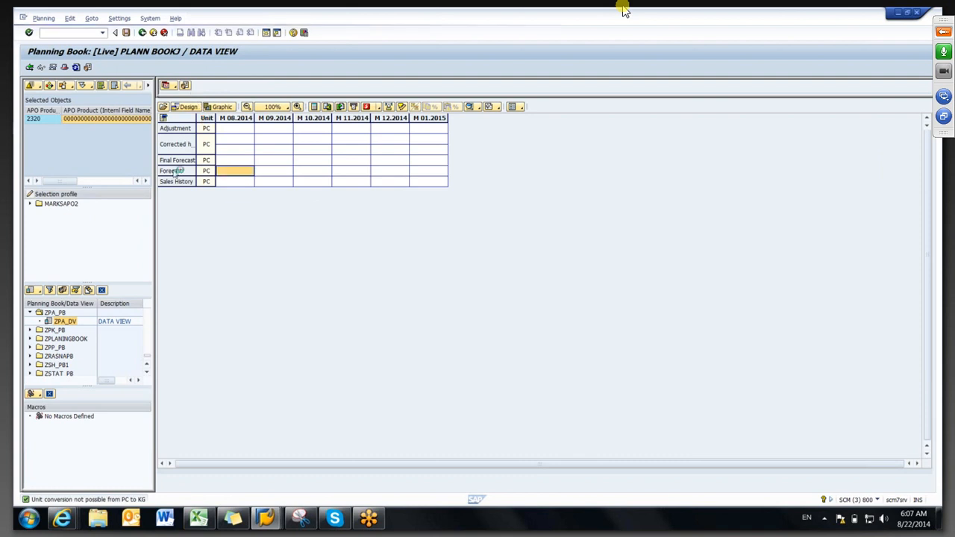
{"action": "left_click", "coordinate": [112, 207]}
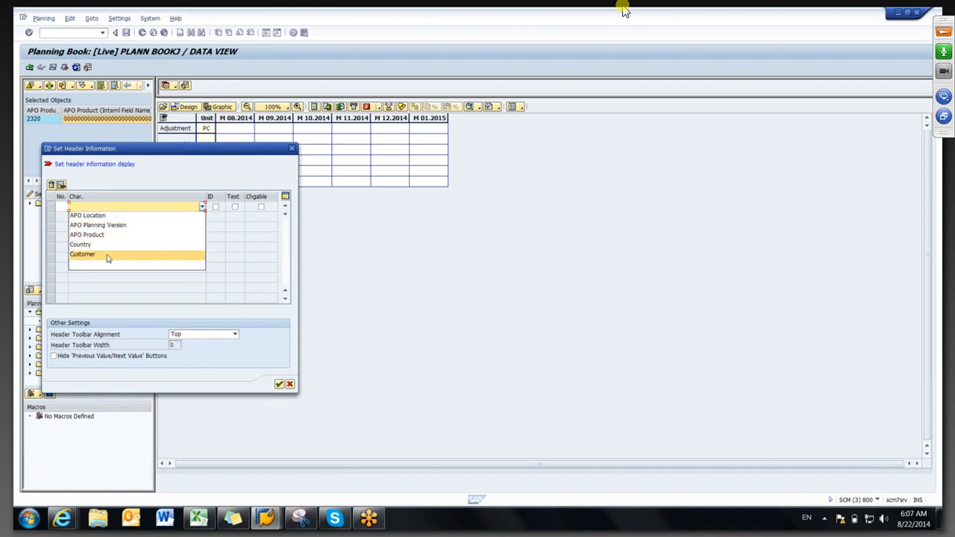
{"action": "left_click", "coordinate": [106, 257]}
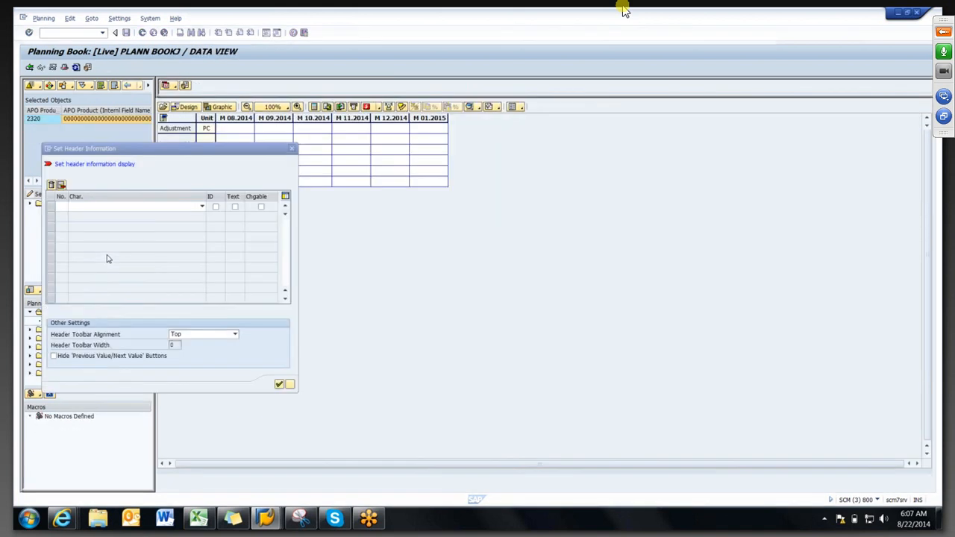
{"action": "key", "text": "alt+Tab"}
{"action": "left_click", "coordinate": [277, 384]}
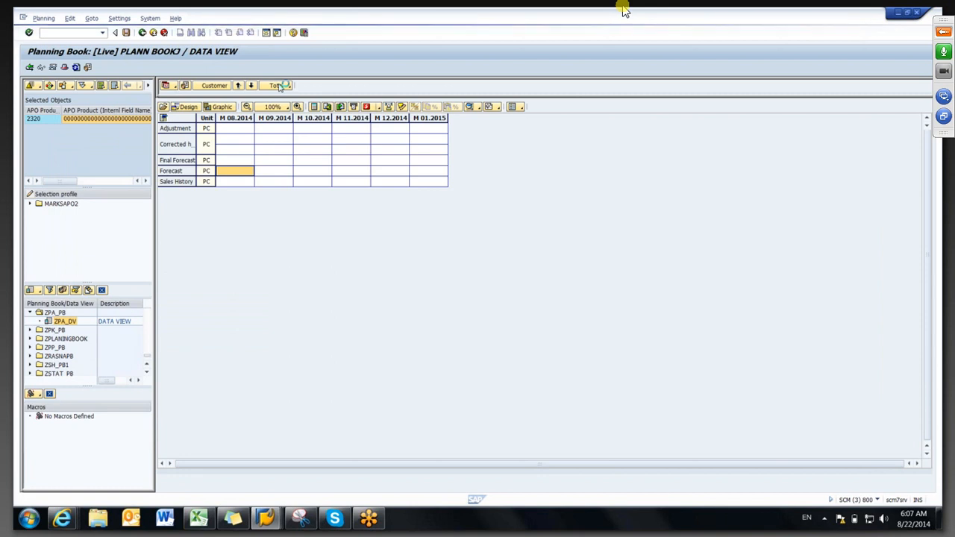
- Show customer CUST70 and enter forecasts of 15,000 for 08.2014, 12,000 for 09.2014 and 18,000 for 10.2014
{"action": "left_click", "coordinate": [282, 86]}
{"action": "left_click", "coordinate": [291, 132]}
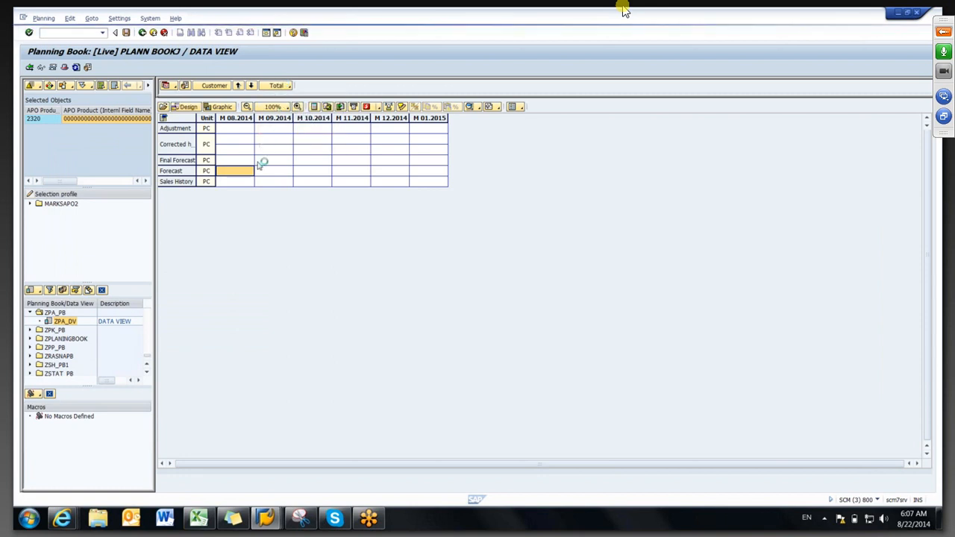
{"action": "type", "text": "5,"}
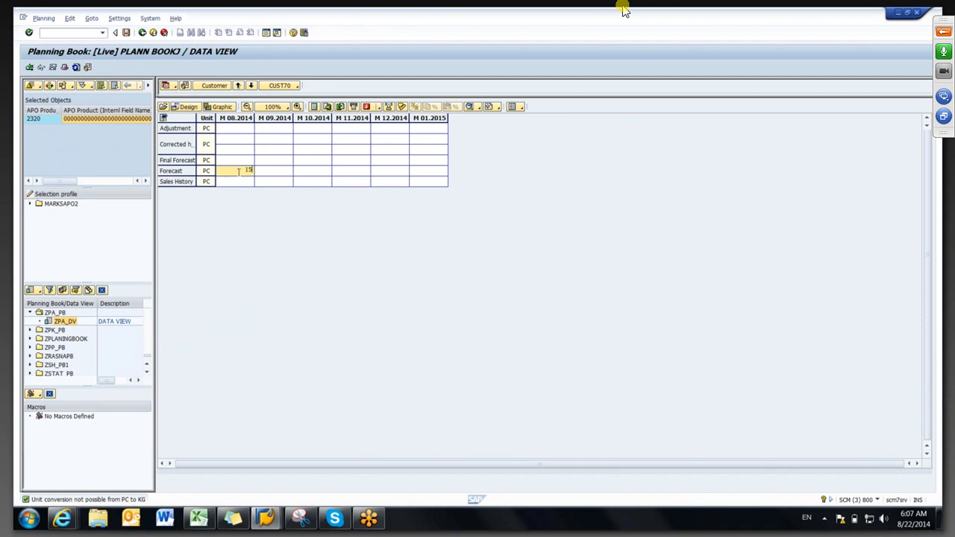
{"action": "type", "text": "00"}
{"action": "key", "text": "Tab"}
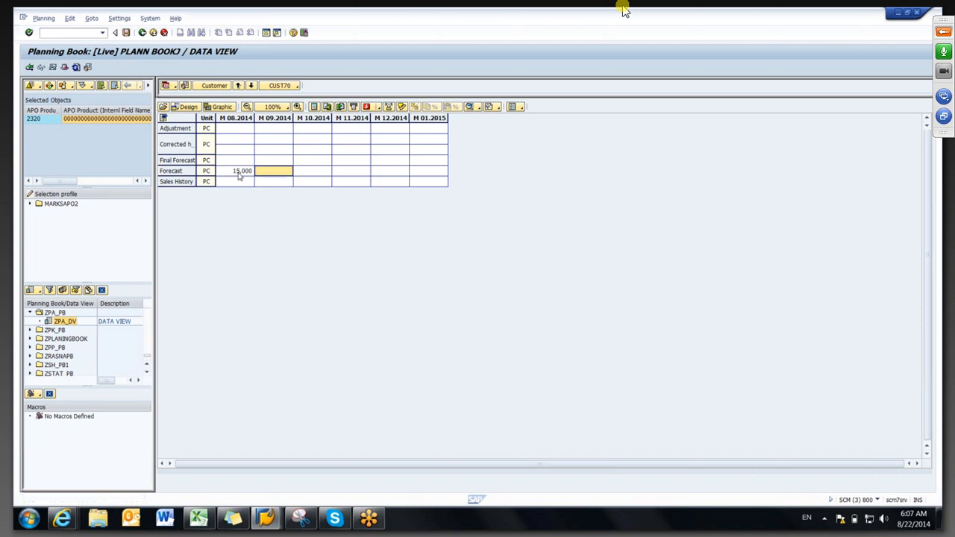
{"action": "type", "text": "12,00"}
{"action": "key", "text": "Tab"}
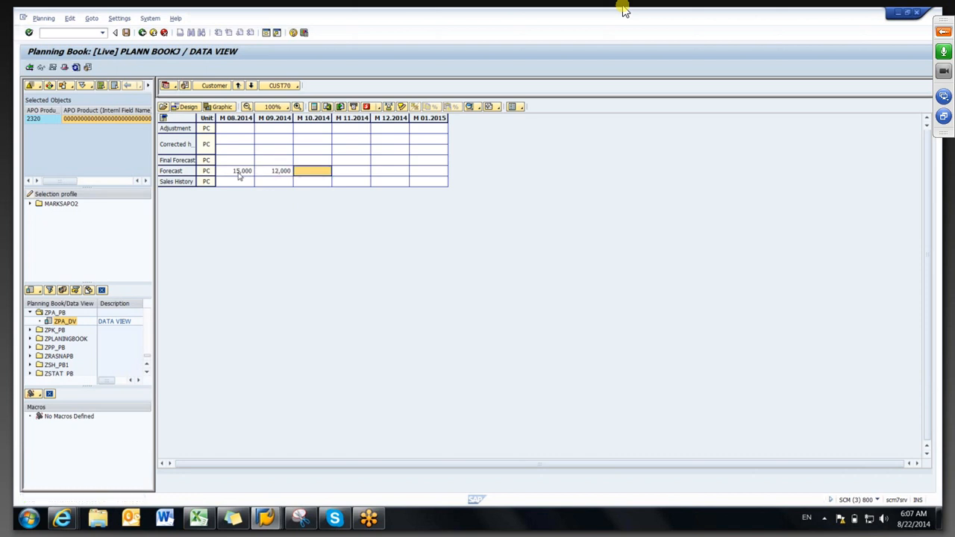
{"action": "type", "text": "18,000"}
{"action": "key", "text": "Return"}
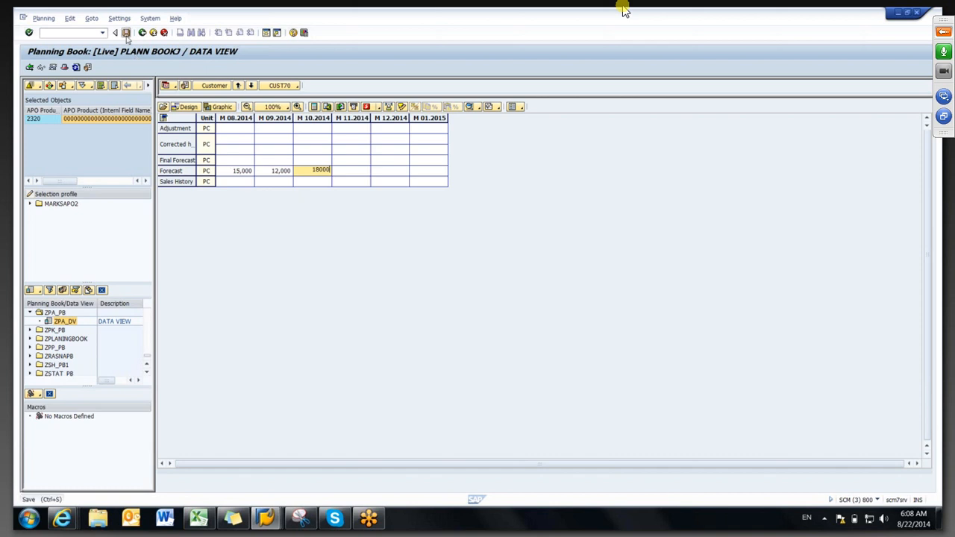
- Show customer CUST80 and enter forecasts of 12,000 for 08.2014, 15,000 for 09.2014 and 18,000 for 10.2014
{"action": "left_click", "coordinate": [296, 87]}
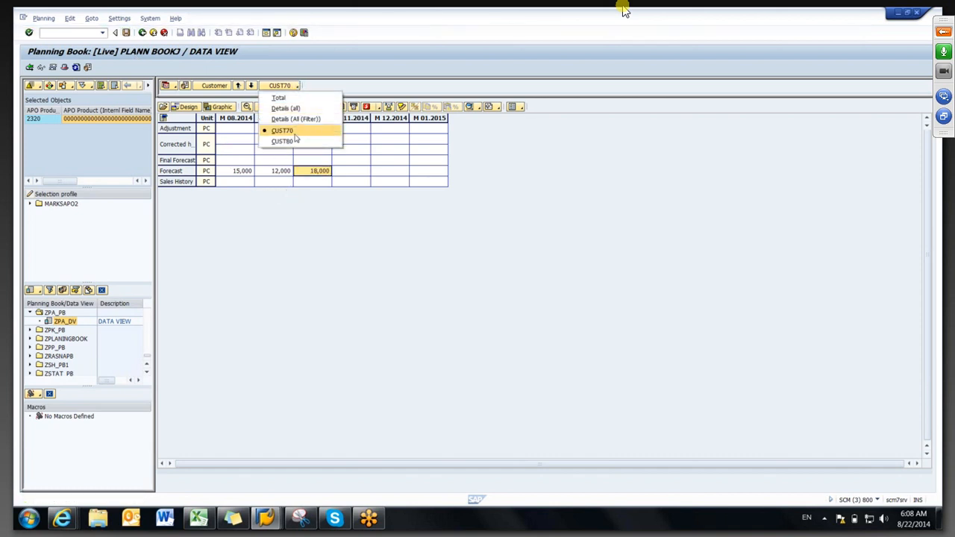
{"action": "left_click", "coordinate": [295, 139]}
{"action": "left_click", "coordinate": [238, 171]}
{"action": "type", "text": "12,000"}
{"action": "key", "text": "Tab"}
{"action": "type", "text": "15"}
{"action": "key", "text": "Tab"}
{"action": "type", "text": "18"}
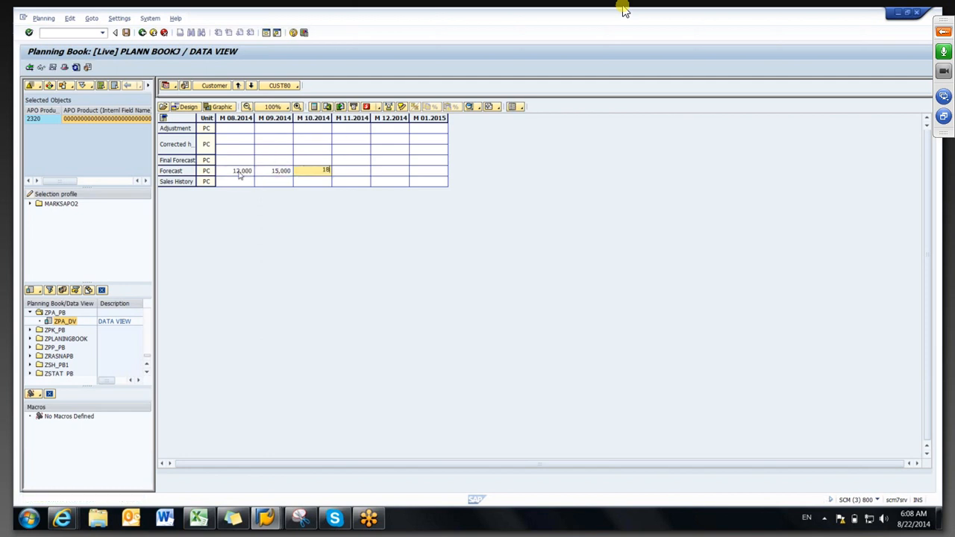
{"action": "type", "text": ",000"}
- Change the CUST80 forecast for 09.2014 to 18,000 and save the planning data
{"action": "left_click", "coordinate": [263, 170]}
{"action": "type", "text": "18,000"}
{"action": "key", "text": "Return"}
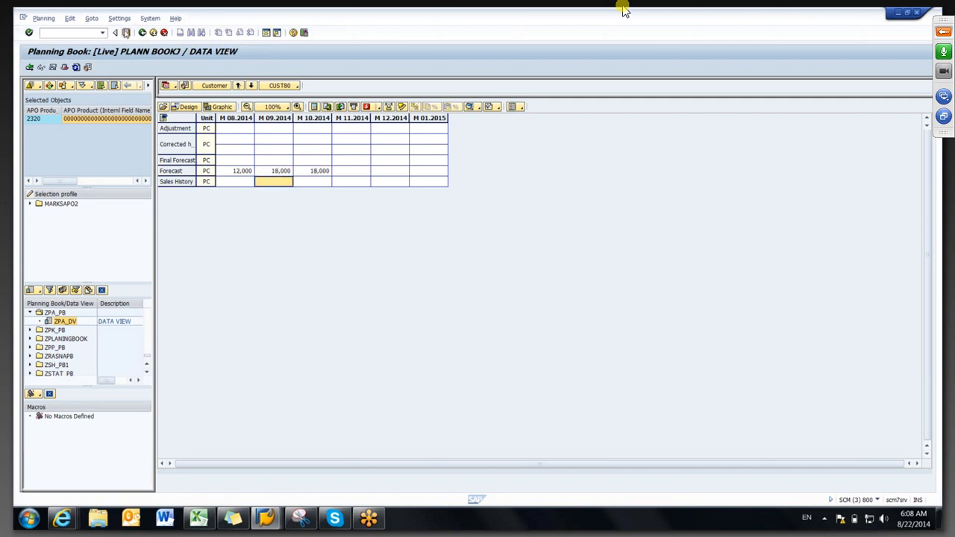
{"action": "left_click", "coordinate": [126, 32]}
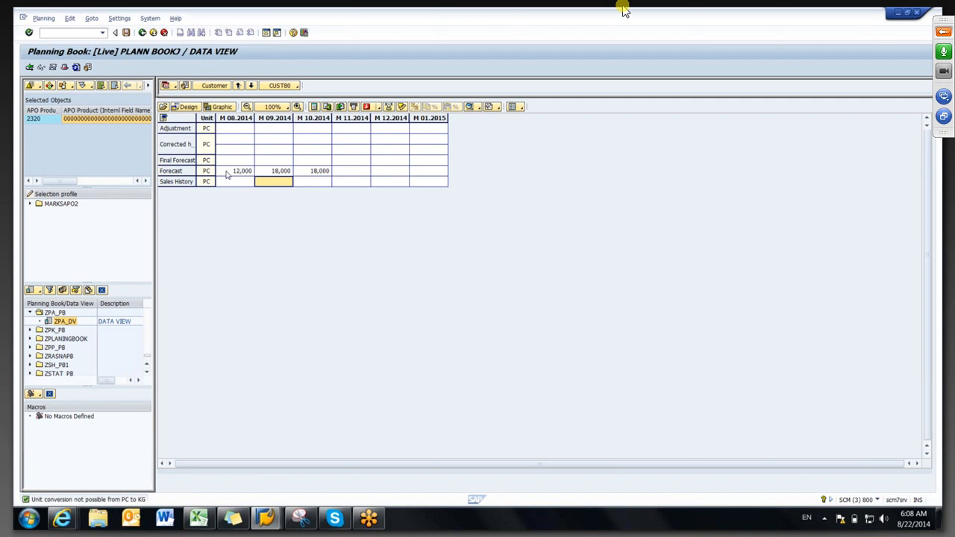
{"action": "left_click", "coordinate": [228, 171]}
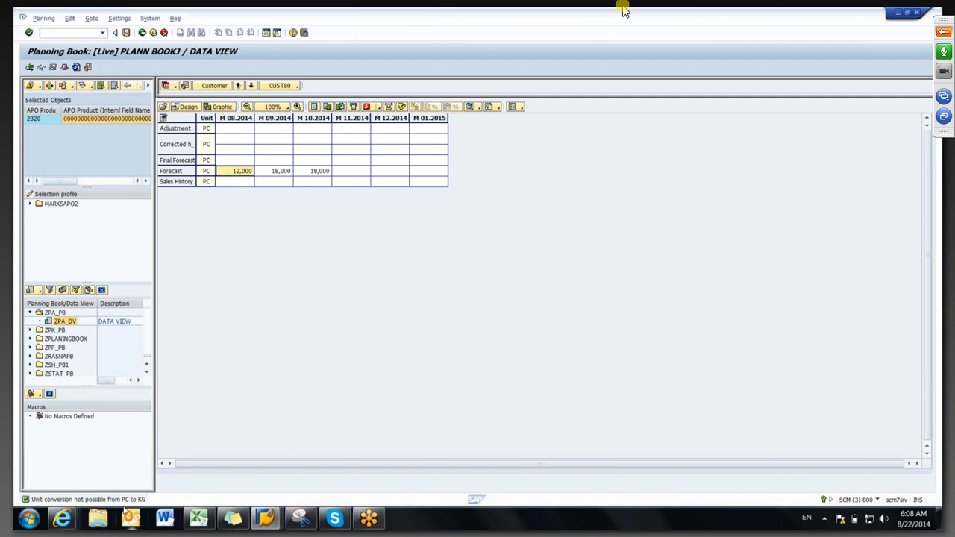
- Switch to the ZAA_POS characteristic combination session and leave it for the SAP Easy Access menu
{"action": "left_click", "coordinate": [270, 523]}
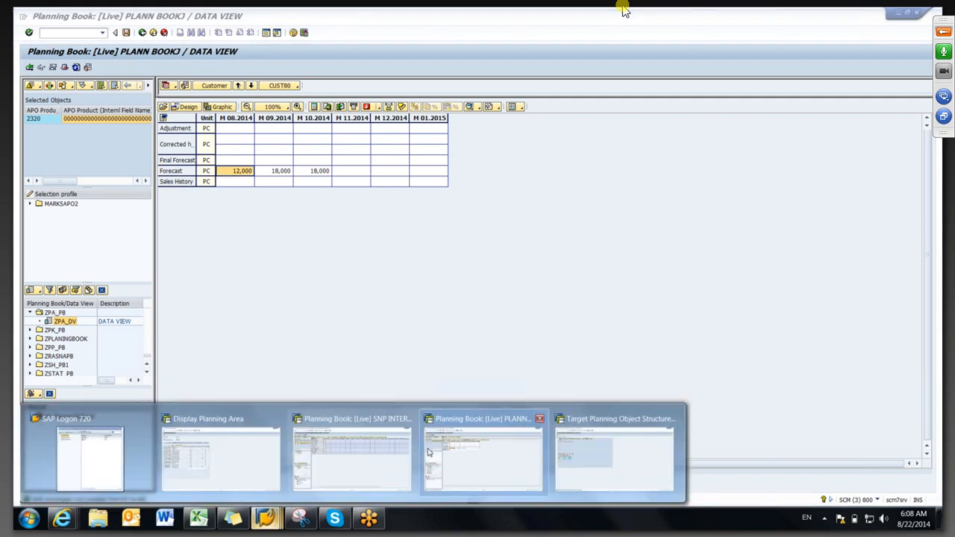
{"action": "left_click", "coordinate": [614, 452]}
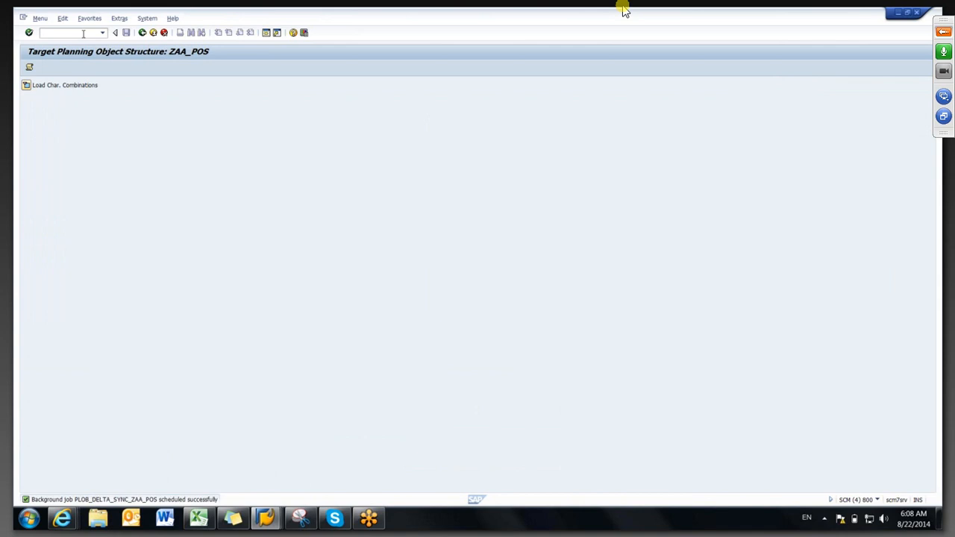
{"action": "left_click", "coordinate": [103, 33]}
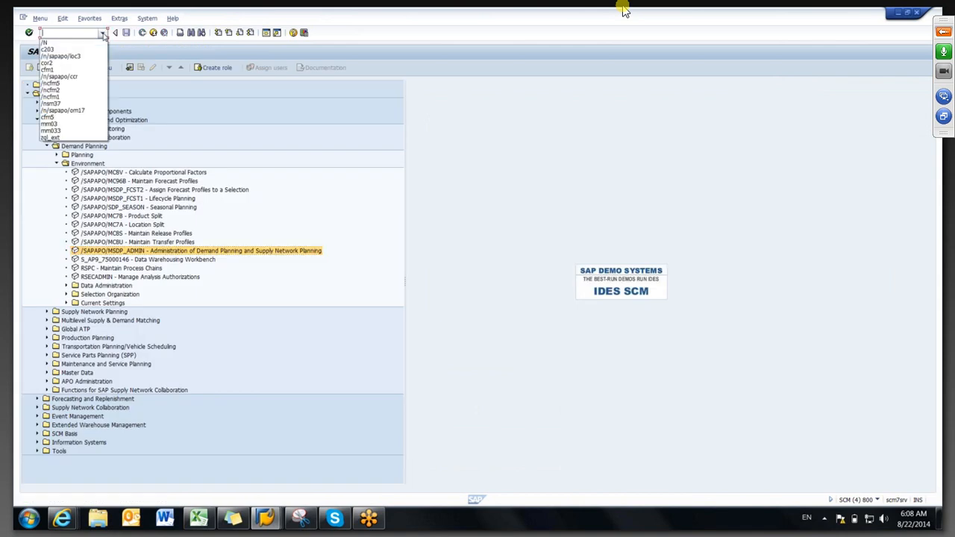
{"action": "left_click", "coordinate": [269, 164]}
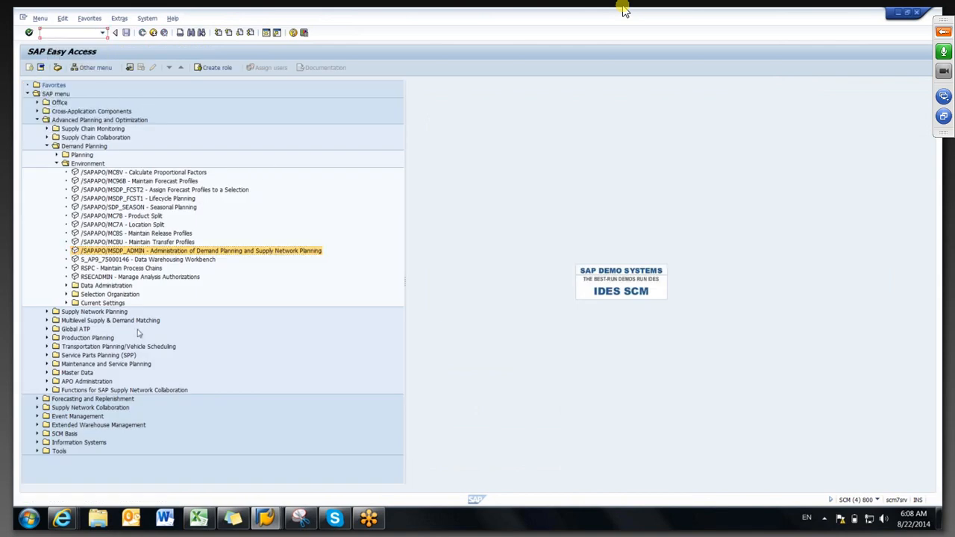
- Open the global data of product 2320 in the APO product master for changing
{"action": "left_click", "coordinate": [47, 373]}
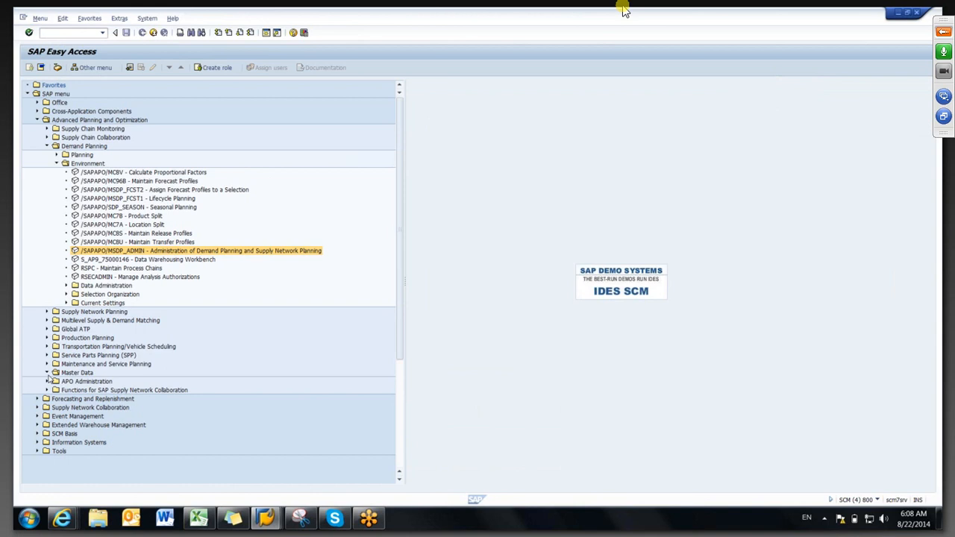
{"action": "left_click", "coordinate": [56, 399]}
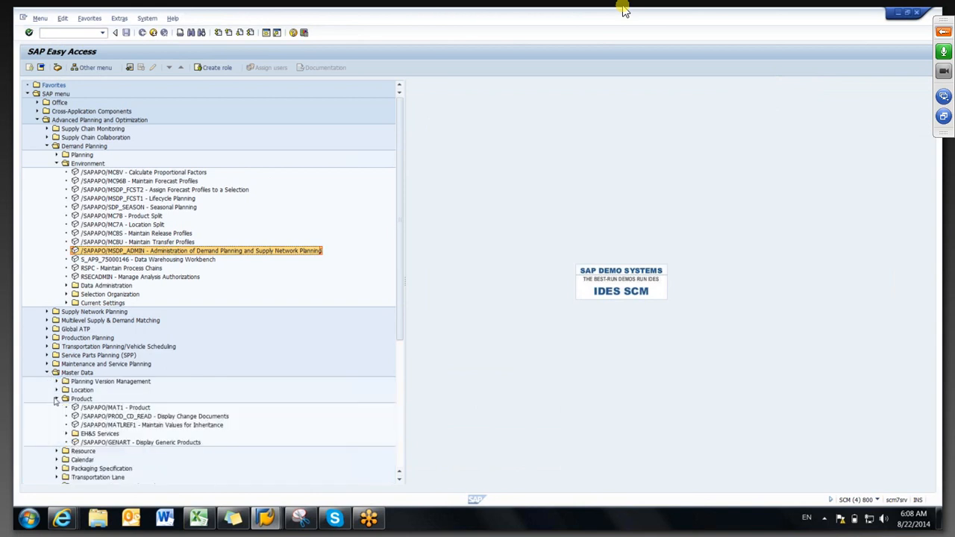
{"action": "double_click", "coordinate": [113, 407]}
{"action": "type", "text": "2320"}
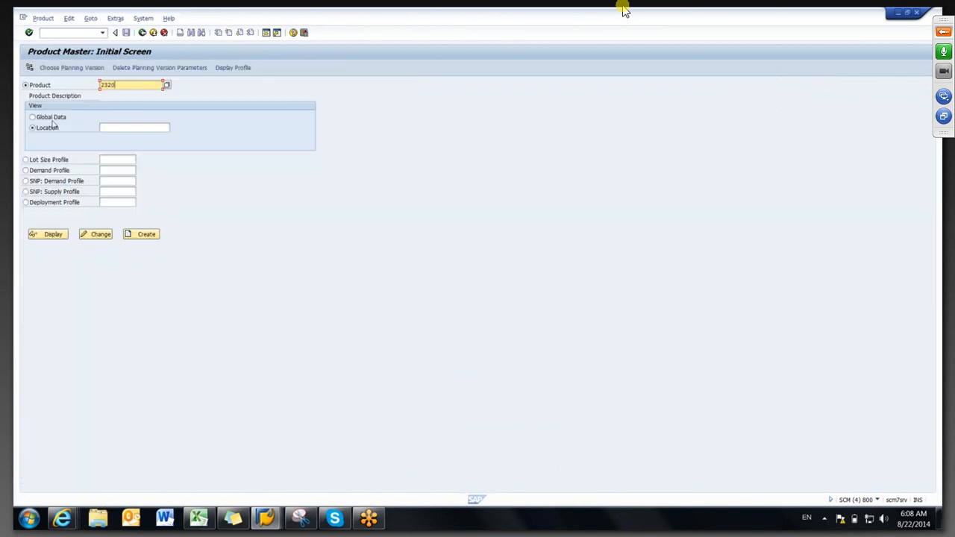
{"action": "left_click", "coordinate": [49, 117]}
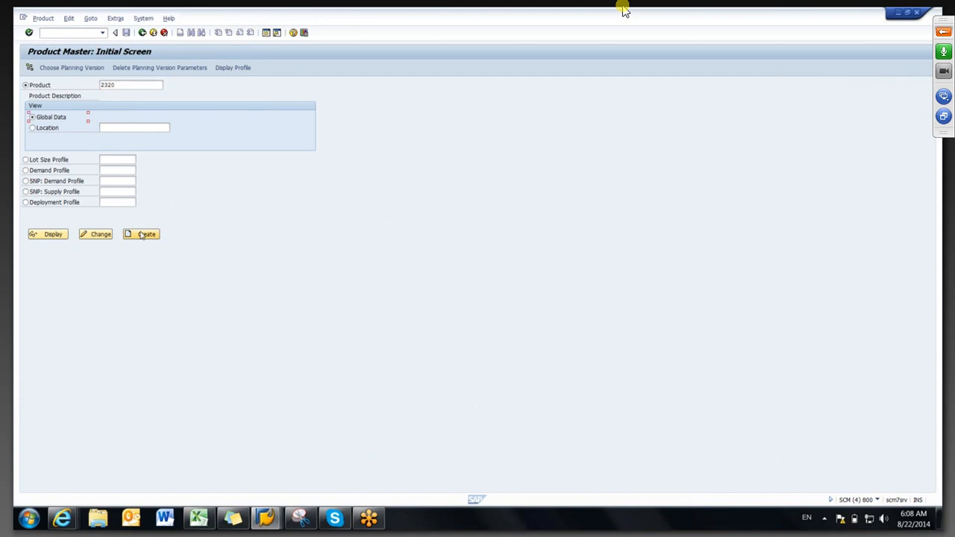
{"action": "left_click", "coordinate": [96, 234]}
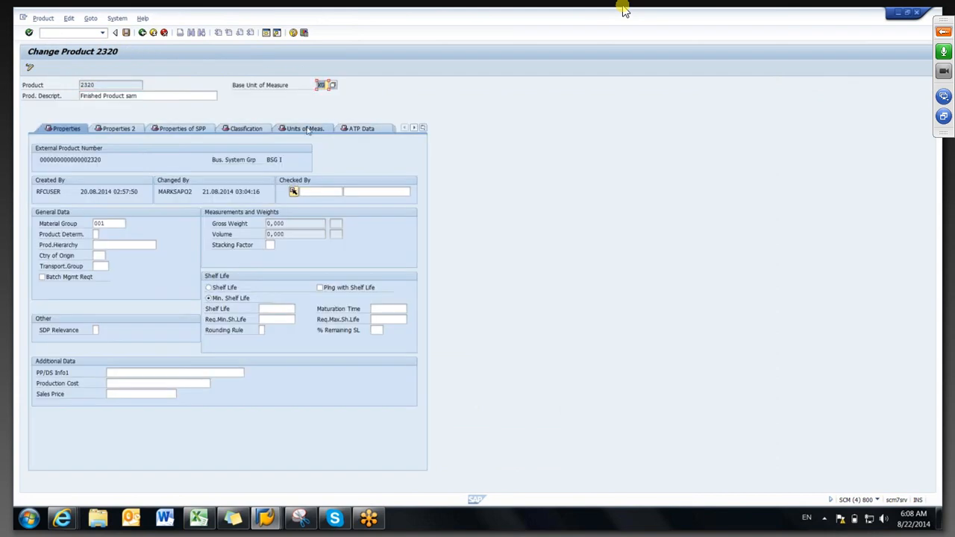
- Add the unit of measure conversion 1 PC = 1 KG to product 2320, save it and return to the initial screen
{"action": "left_click", "coordinate": [49, 181]}
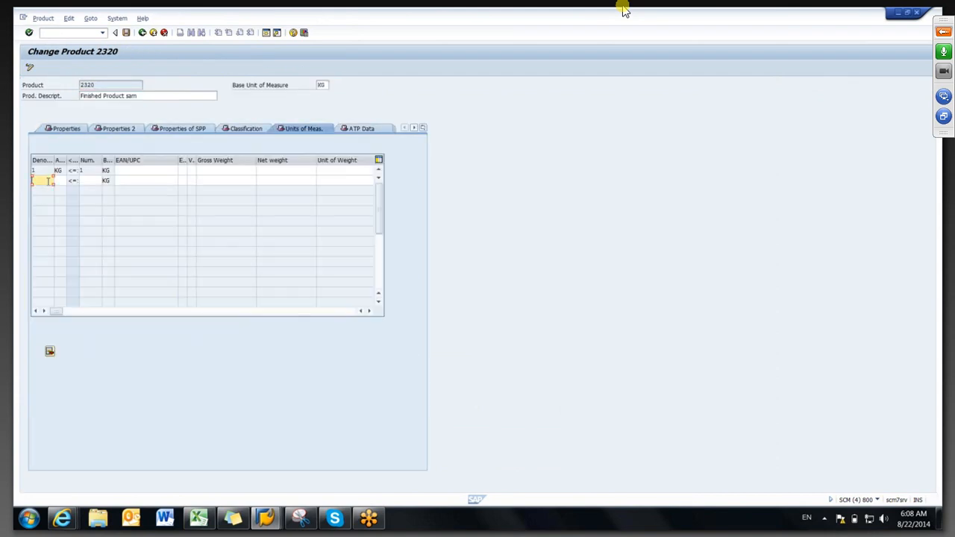
{"action": "type", "text": "1"}
{"action": "key", "text": "Tab"}
{"action": "key", "text": "Tab"}
{"action": "key", "text": "shift+Tab"}
{"action": "key", "text": "Tab"}
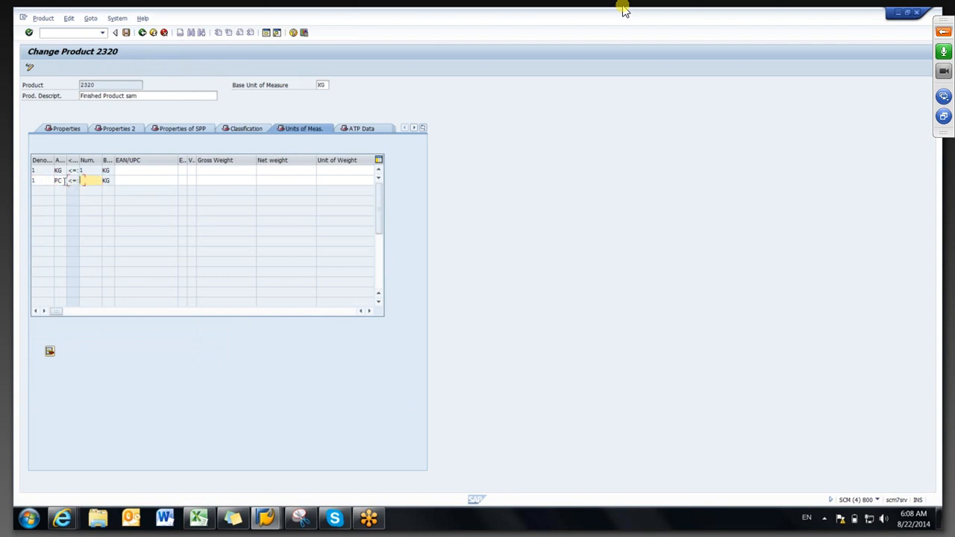
{"action": "left_click", "coordinate": [126, 33]}
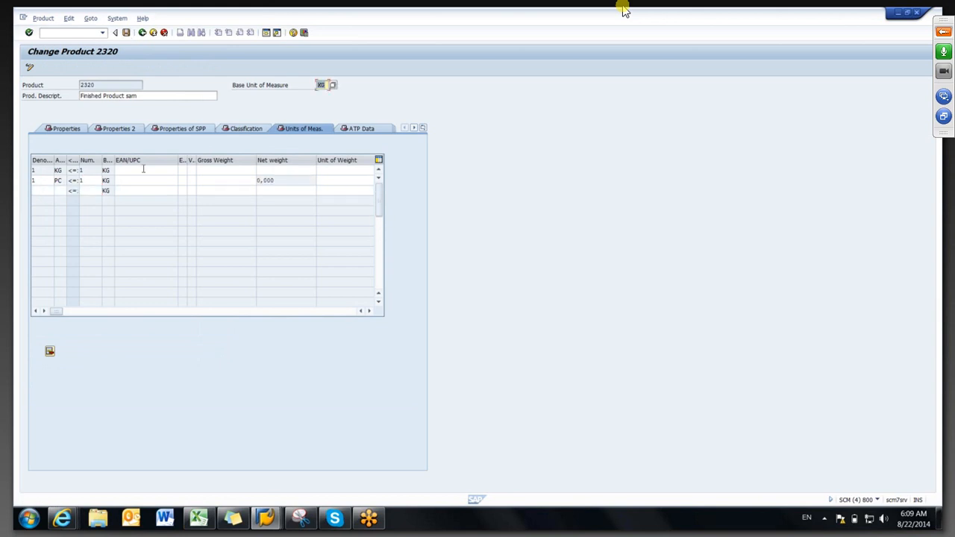
{"action": "left_click", "coordinate": [143, 34]}
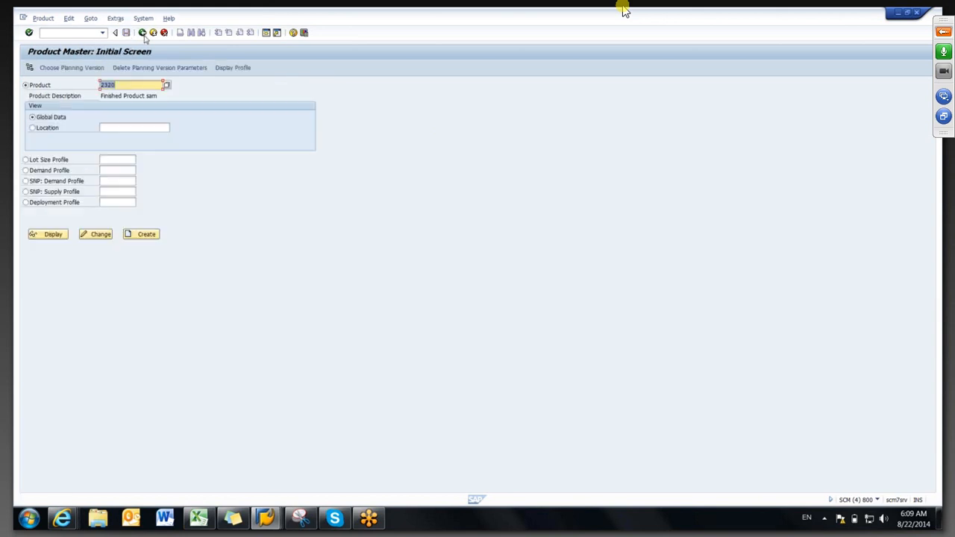
- Open the global data of product 2321 for changing
{"action": "left_click", "coordinate": [118, 82]}
{"action": "key", "text": "BackSpace"}
{"action": "type", "text": "1"}
{"action": "left_click", "coordinate": [101, 233]}
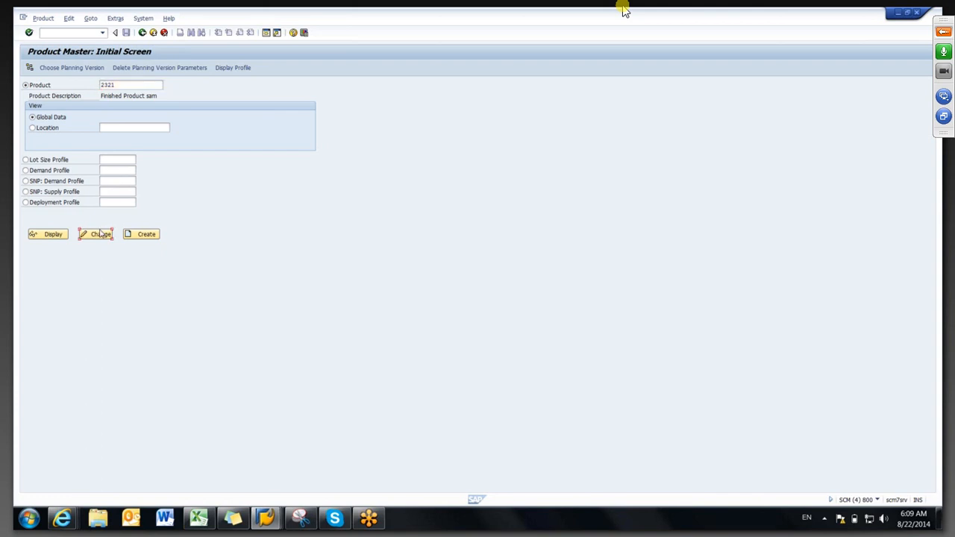
- Add the conversion 1 PC = 1 KG to product 2321, save it and return to the initial screen
{"action": "left_click", "coordinate": [44, 181]}
{"action": "type", "text": "1"}
{"action": "key", "text": "Tab"}
{"action": "key", "text": "Tab"}
{"action": "left_click", "coordinate": [58, 181]}
{"action": "type", "text": "PC"}
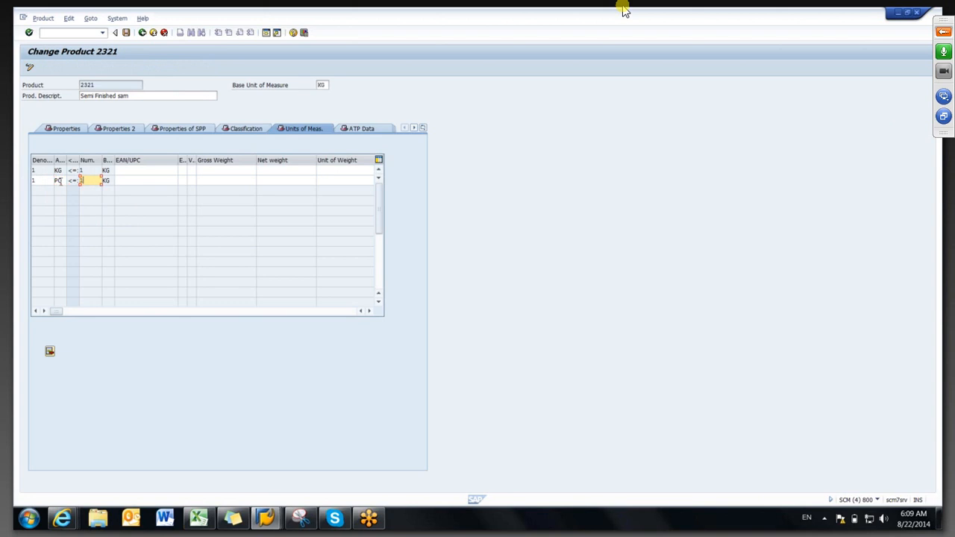
{"action": "key", "text": "Return"}
{"action": "double_click", "coordinate": [106, 96]}
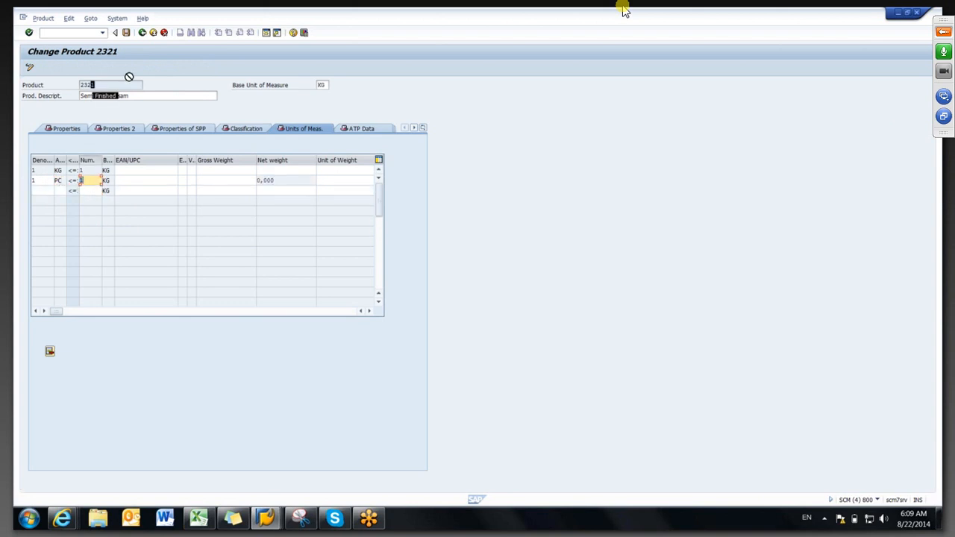
{"action": "left_click_drag", "start_coordinate": [129, 77], "coordinate": [129, 77]}
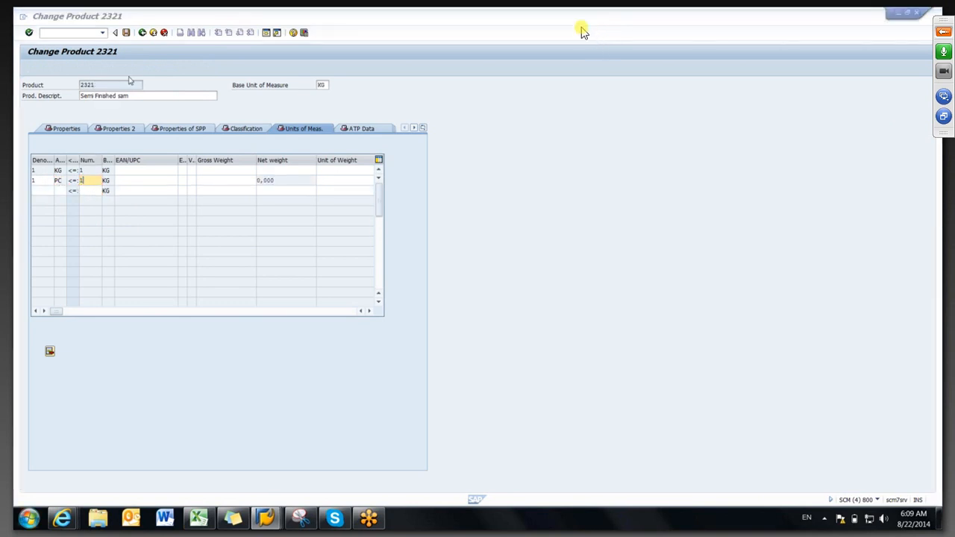
{"action": "key", "text": "super"}
{"action": "left_click", "coordinate": [127, 33]}
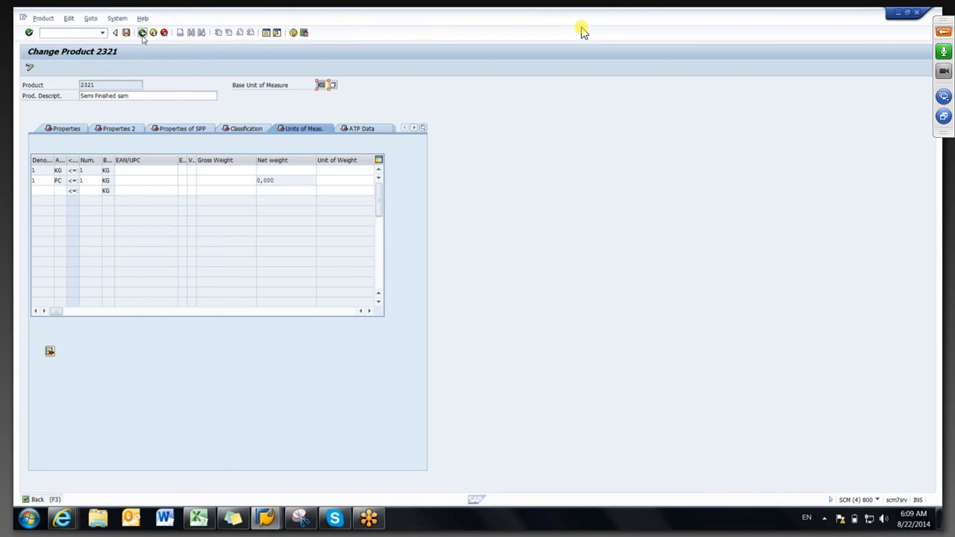
{"action": "left_click", "coordinate": [142, 33]}
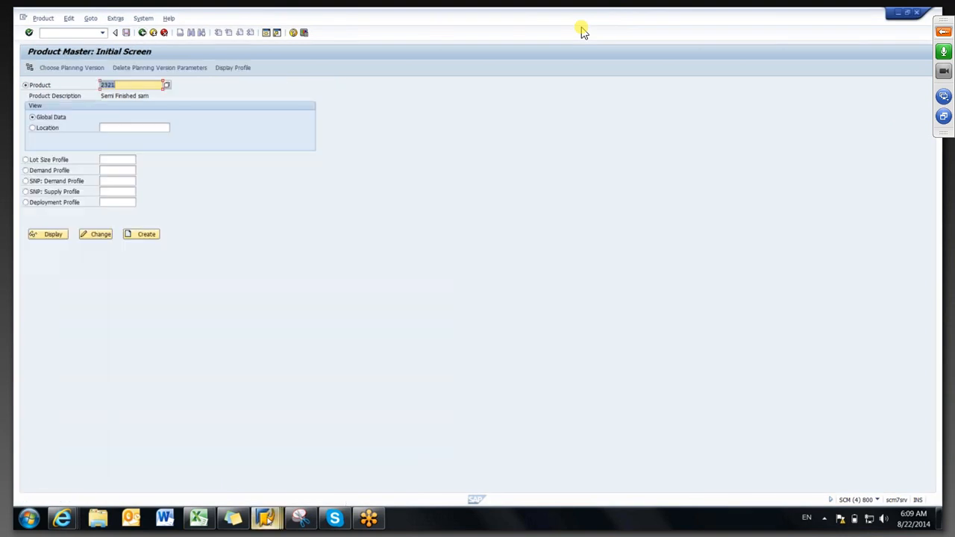
- Switch to the demand planning book session and reload its data view
{"action": "mouse_move", "coordinate": [265, 517]}
{"action": "left_click", "coordinate": [478, 452]}
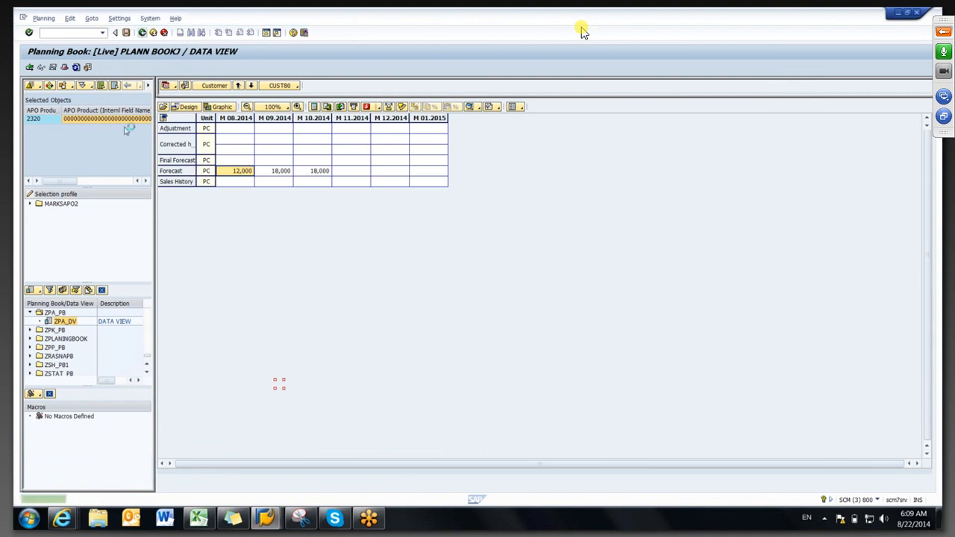
{"action": "double_click", "coordinate": [112, 163]}
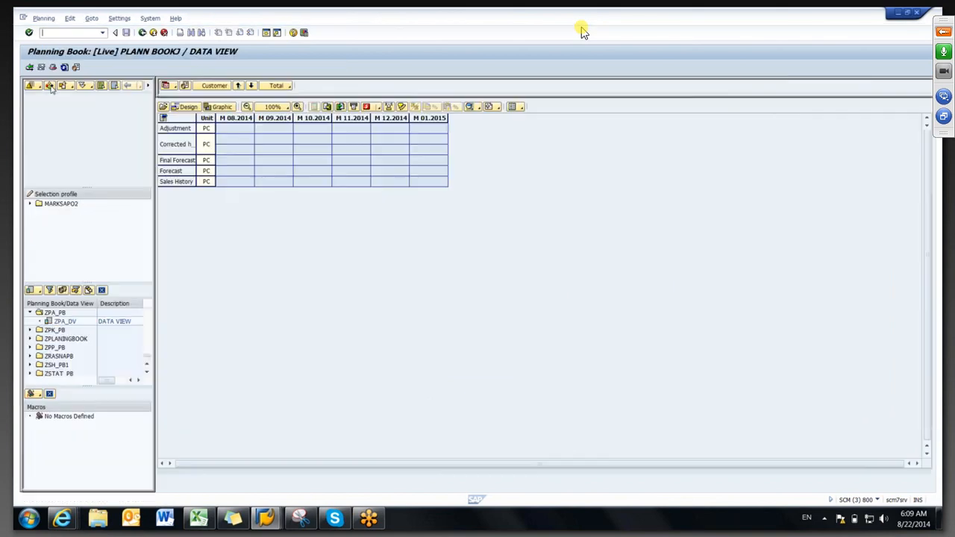
- Select APO products as the objects to show, with Customer as the selection condition
{"action": "left_click", "coordinate": [30, 86]}
{"action": "left_click", "coordinate": [140, 121]}
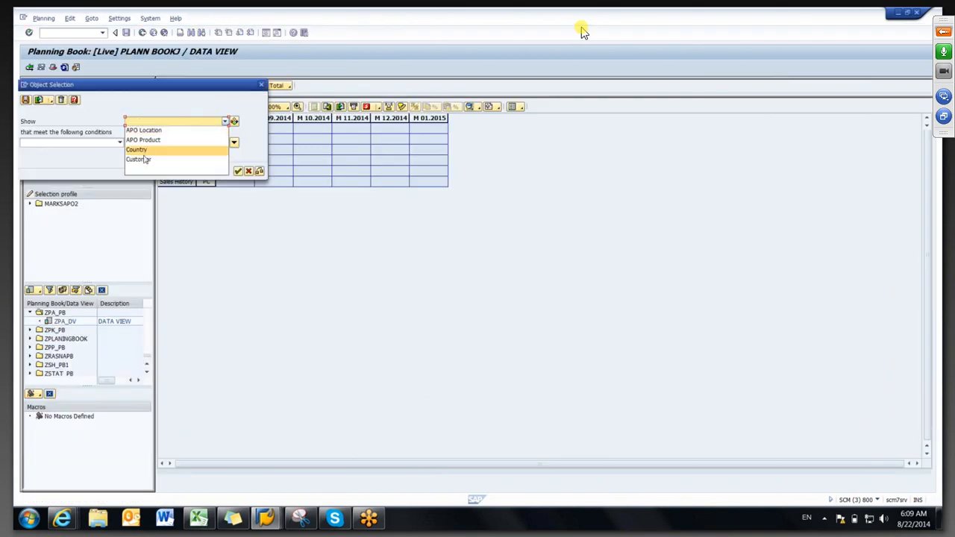
{"action": "left_click", "coordinate": [153, 140]}
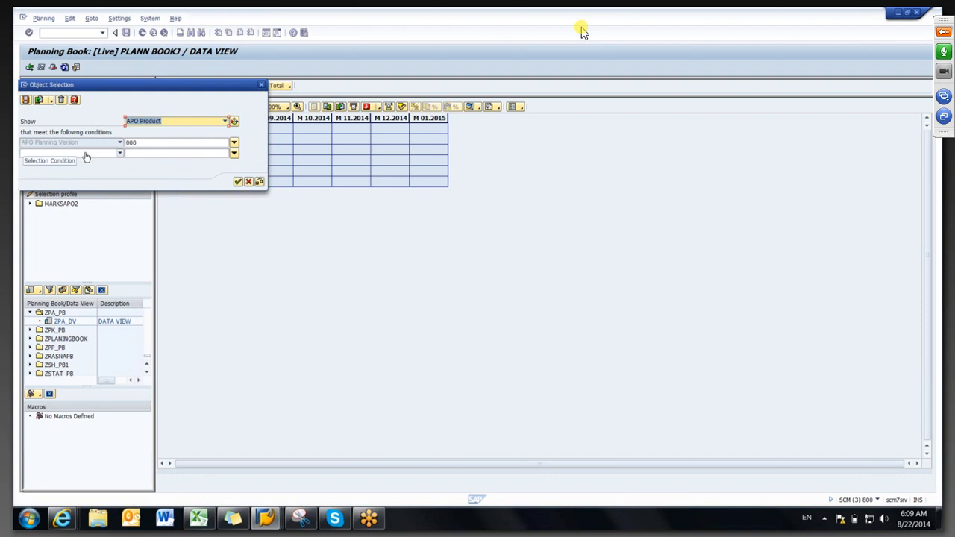
{"action": "left_click", "coordinate": [89, 153]}
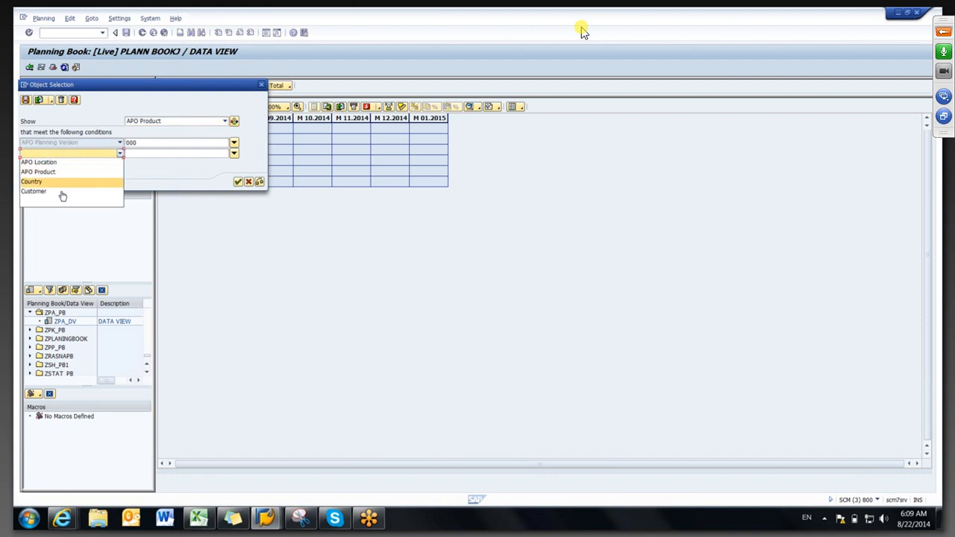
{"action": "left_click", "coordinate": [59, 191]}
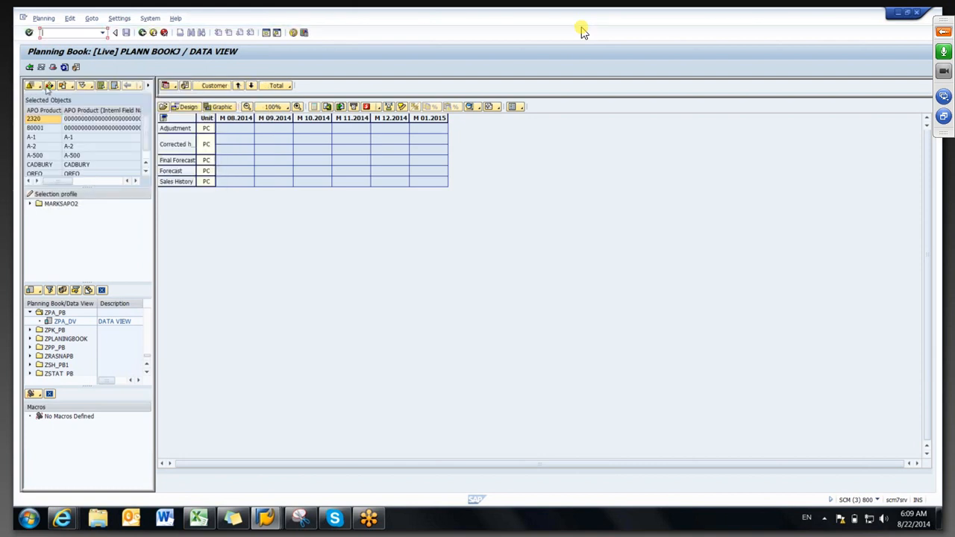
- List the customers of APO product 2320 and display the planning data of CUST80 and CUST70
{"action": "left_click", "coordinate": [48, 85]}
{"action": "left_click", "coordinate": [164, 121]}
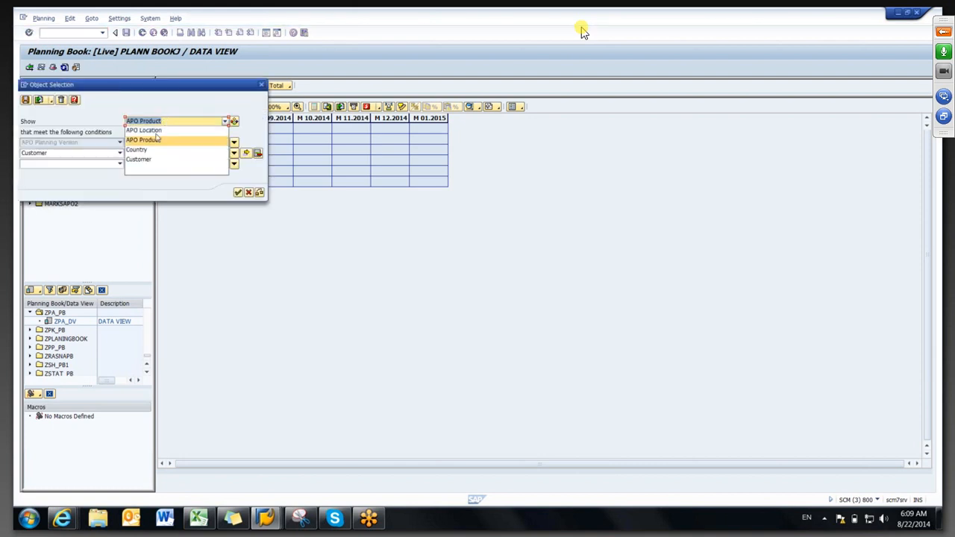
{"action": "left_click", "coordinate": [154, 162]}
{"action": "left_click", "coordinate": [88, 153]}
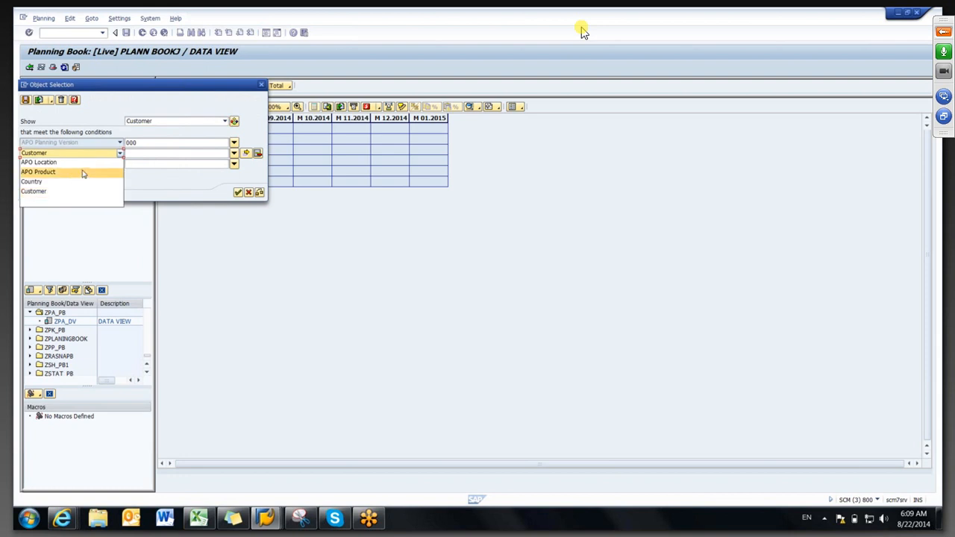
{"action": "left_click", "coordinate": [75, 172]}
{"action": "left_click", "coordinate": [141, 153]}
{"action": "type", "text": "232"}
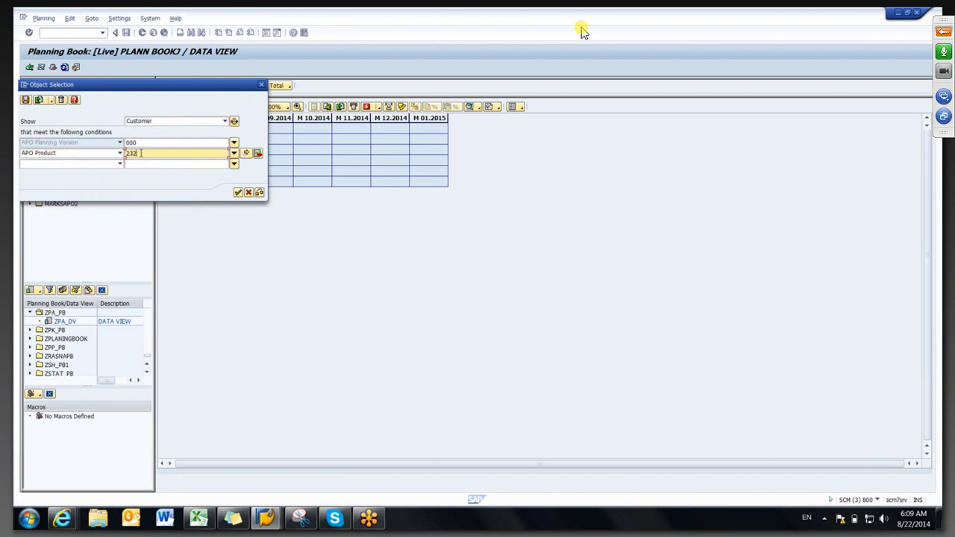
{"action": "type", "text": "0"}
{"action": "left_click", "coordinate": [238, 193]}
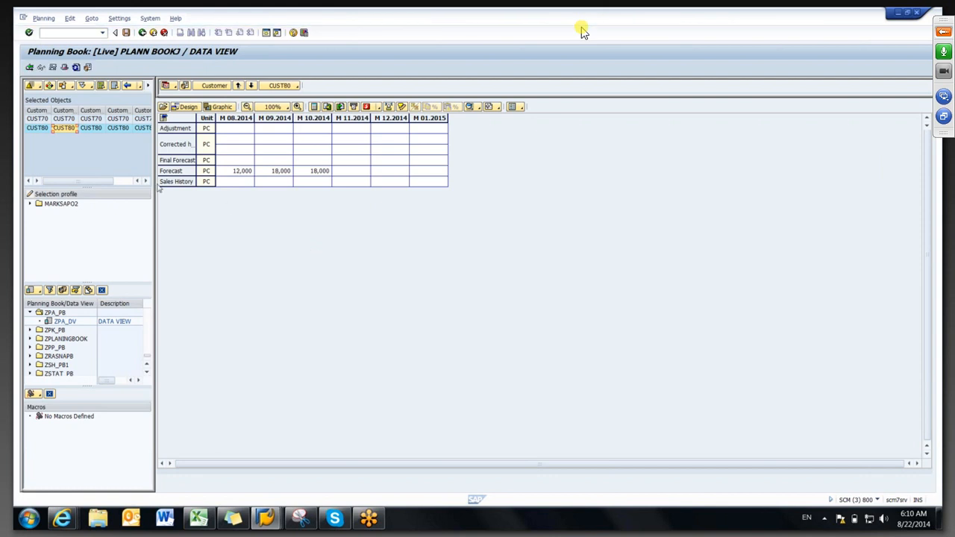
{"action": "double_click", "coordinate": [65, 119]}
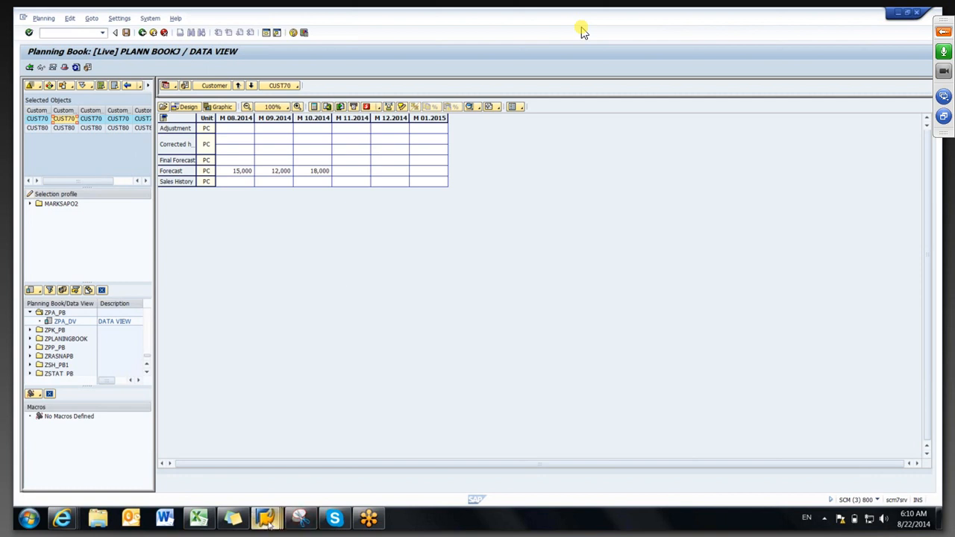
- Leave the product master session for the SAP Easy Access menu and try to start transaction /N/SAPAPO/NC90
{"action": "left_click", "coordinate": [269, 525]}
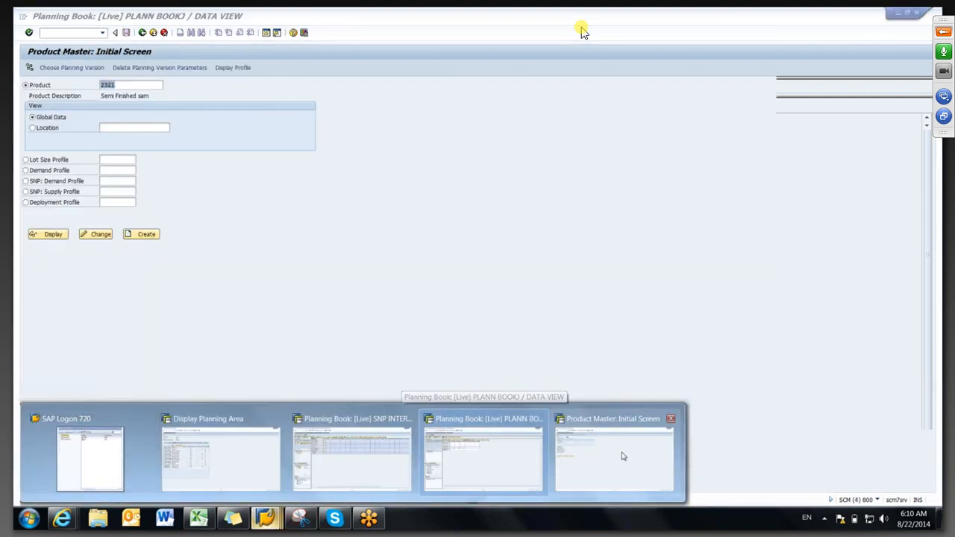
{"action": "left_click", "coordinate": [622, 454]}
{"action": "left_click", "coordinate": [142, 33]}
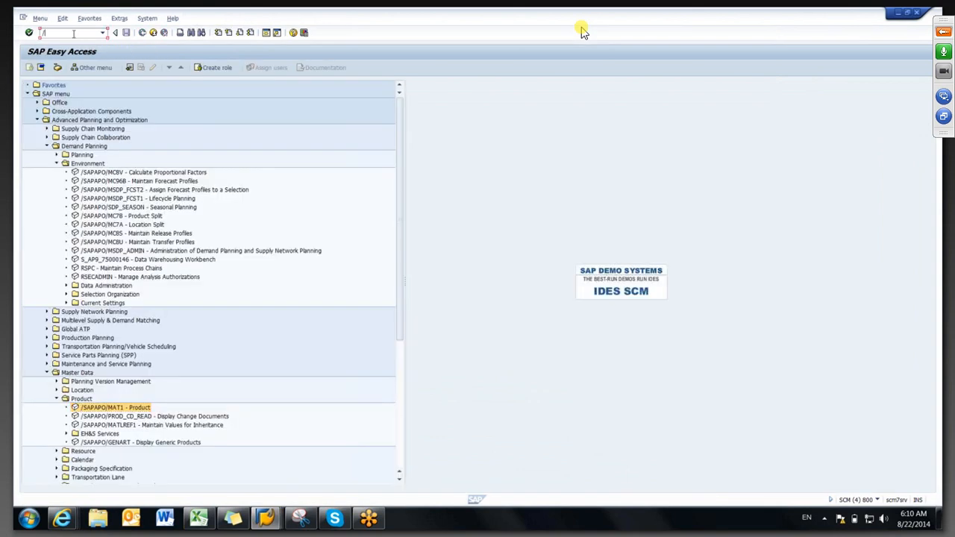
{"action": "type", "text": "/N/SAPAPO/NC90"}
{"action": "key", "text": "Return"}
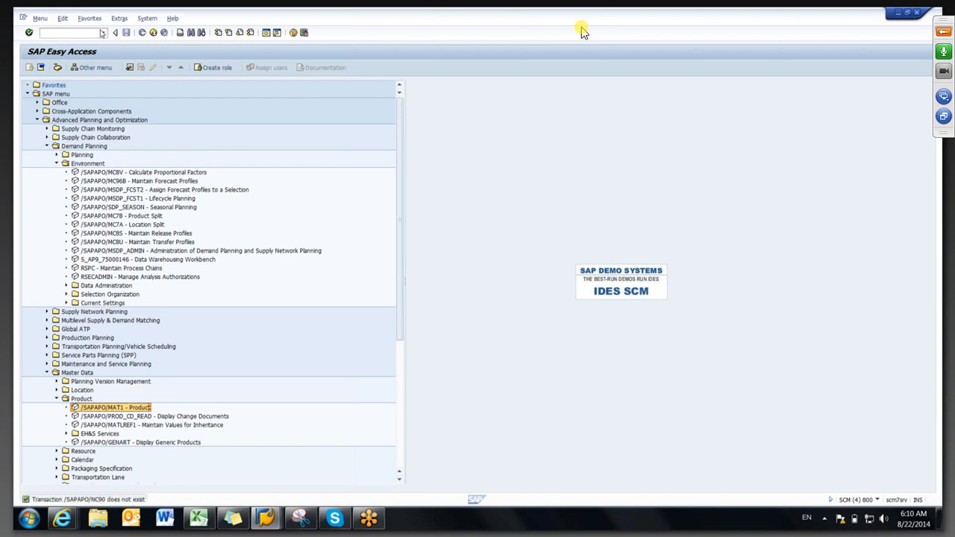
- Correct the transaction code to /N/SAPAPO/MC90 and open the Release to SNP screen
{"action": "left_click", "coordinate": [103, 33]}
{"action": "left_click", "coordinate": [76, 38]}
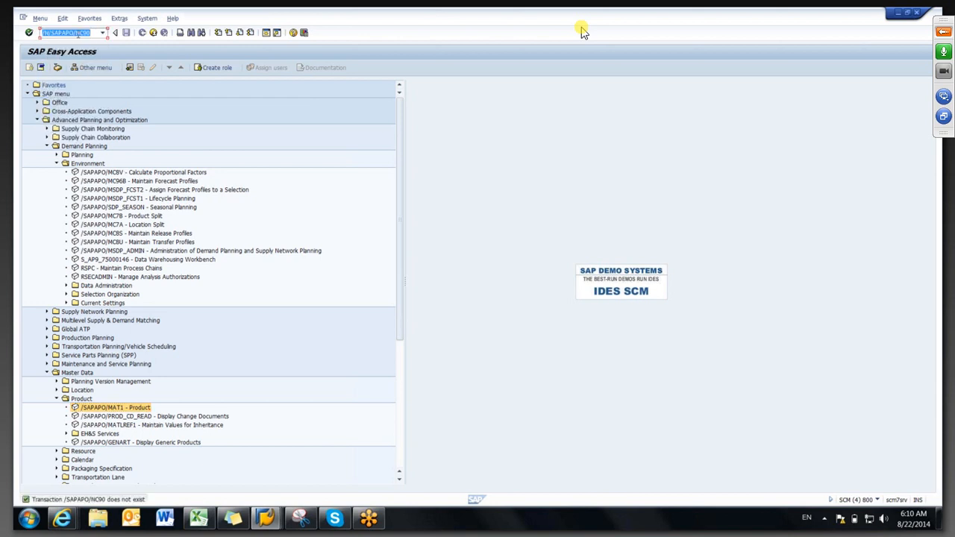
{"action": "left_click", "coordinate": [81, 34]}
{"action": "key", "text": "BackSpace"}
{"action": "type", "text": "M"}
{"action": "key", "text": "Return"}
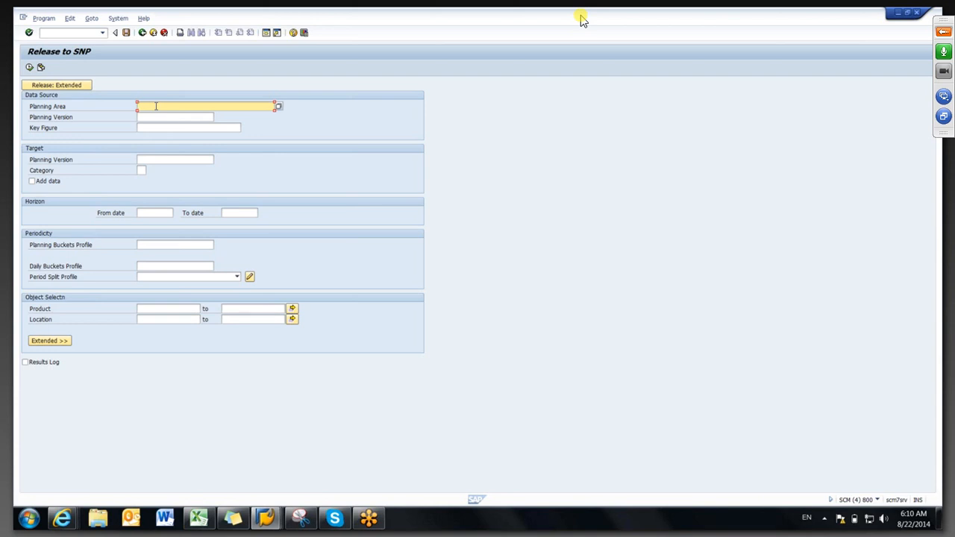
- Return to the SAP Easy Access menu and open Release Demand Planning to Supply Network Planning from Demand Planning's Planning > Release folder
{"action": "left_click", "coordinate": [142, 33]}
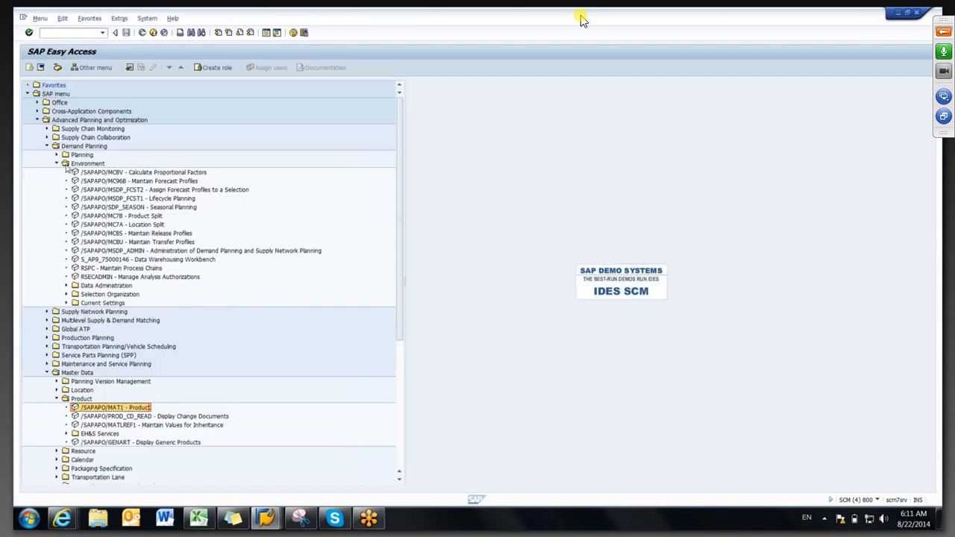
{"action": "left_click", "coordinate": [65, 303]}
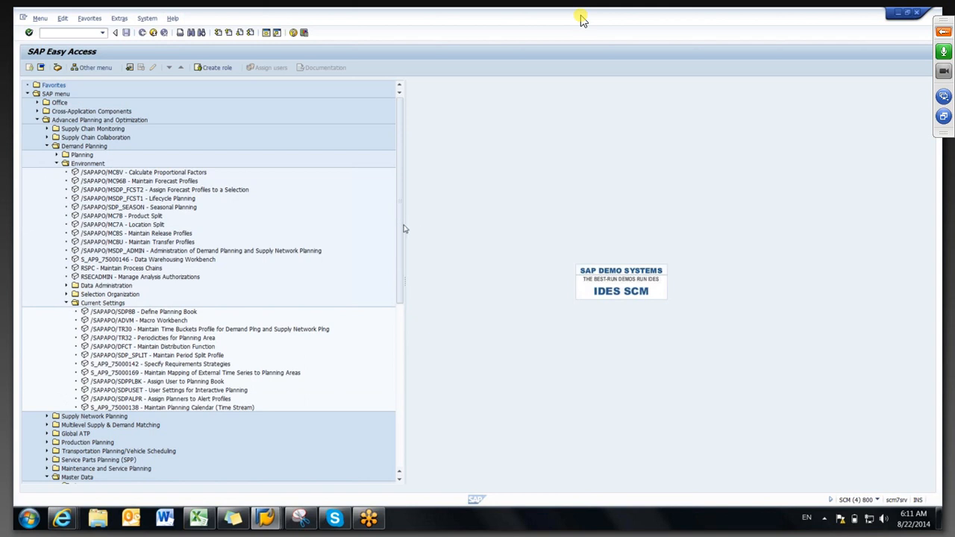
{"action": "left_click_drag", "start_coordinate": [403, 231], "coordinate": [407, 288]}
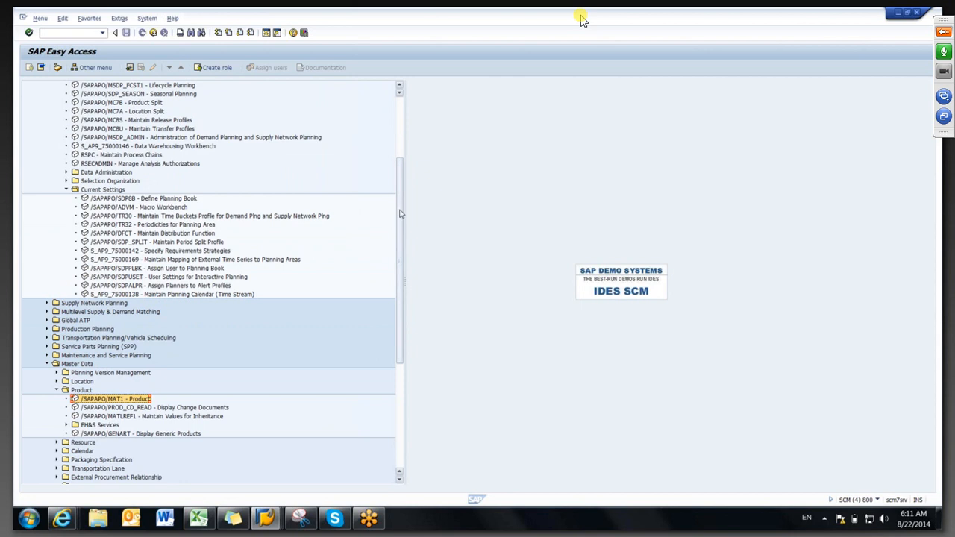
{"action": "scroll", "coordinate": [400, 192], "scroll_direction": "up", "scroll_amount": 3}
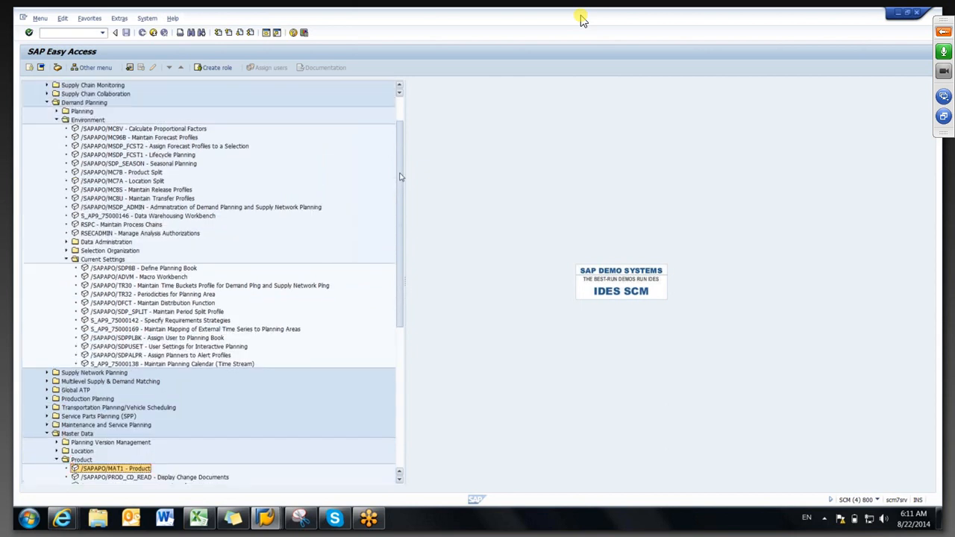
{"action": "left_click", "coordinate": [57, 111]}
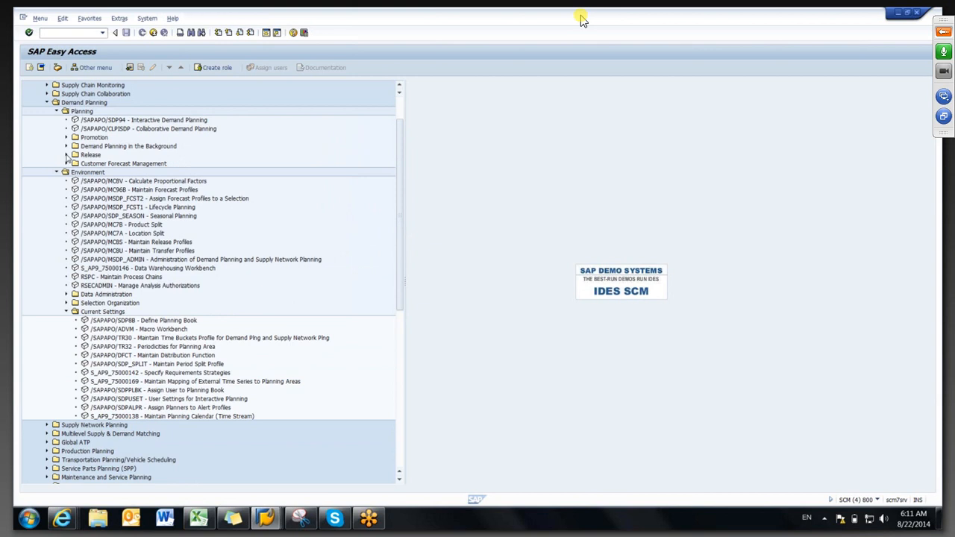
{"action": "left_click", "coordinate": [65, 155]}
{"action": "left_click", "coordinate": [156, 164]}
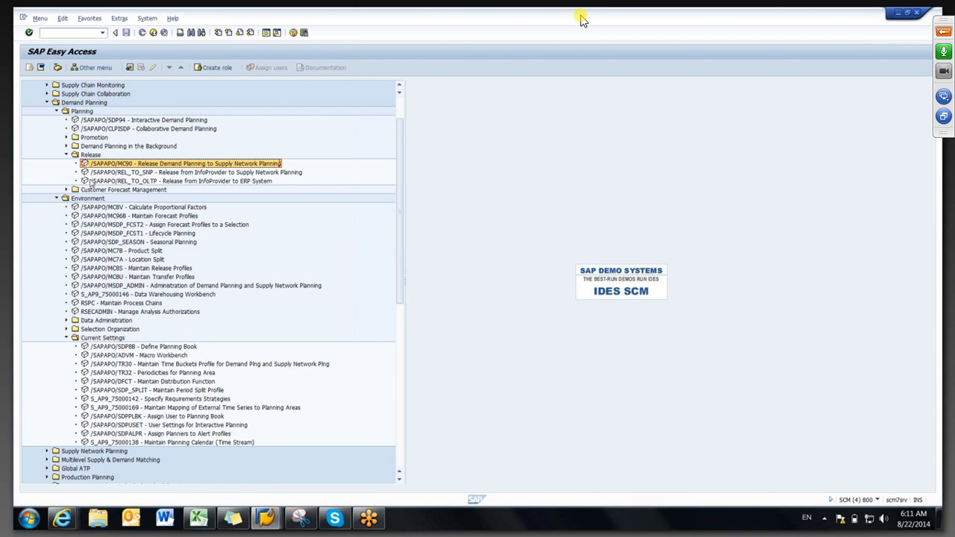
{"action": "left_click", "coordinate": [56, 199]}
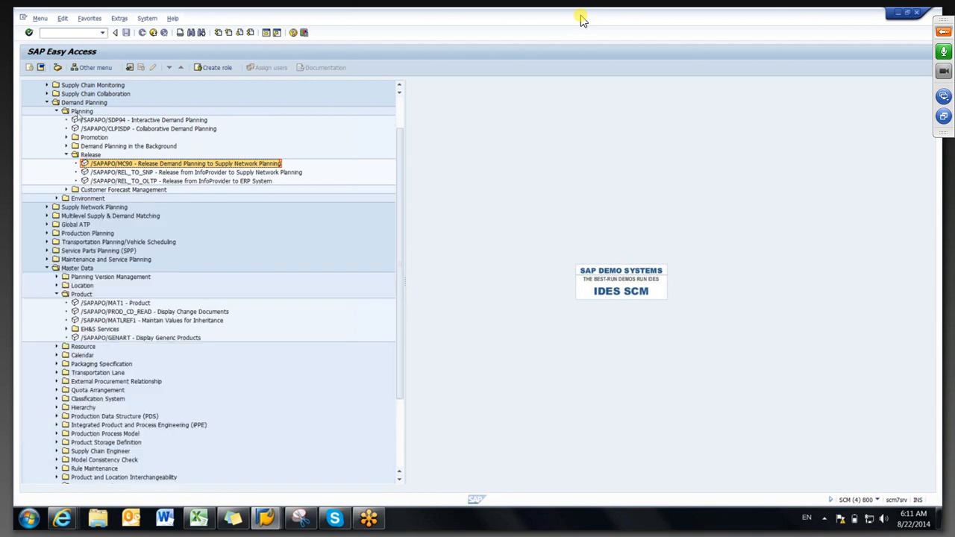
{"action": "double_click", "coordinate": [112, 167]}
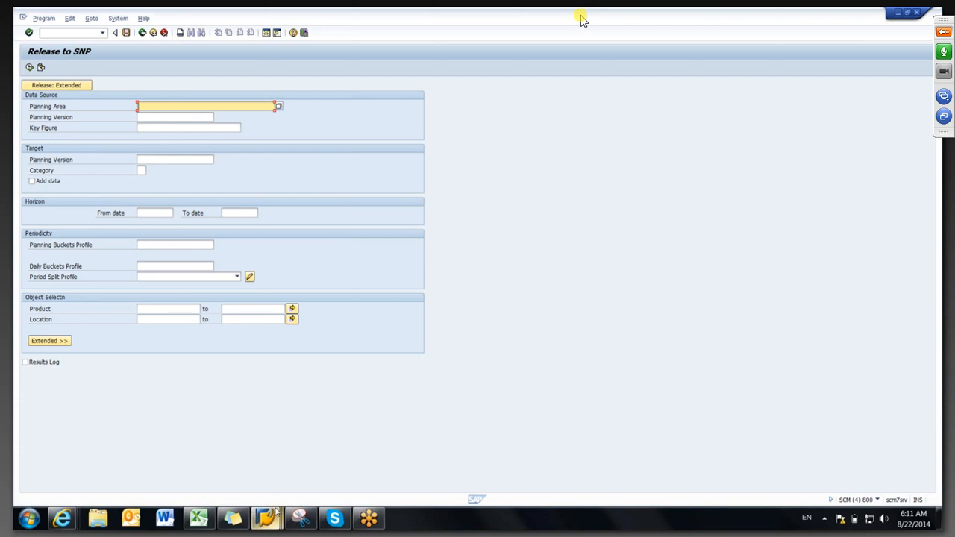
- Look up the planning area in the planning book's design settings and set the release data source to area ZPA_NEW, version 000
{"action": "mouse_move", "coordinate": [276, 514]}
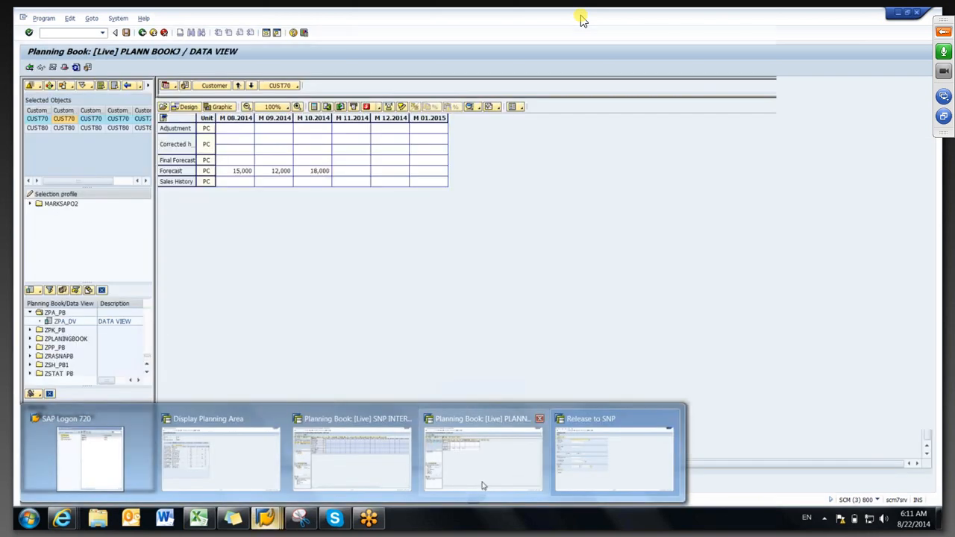
{"action": "left_click", "coordinate": [482, 486]}
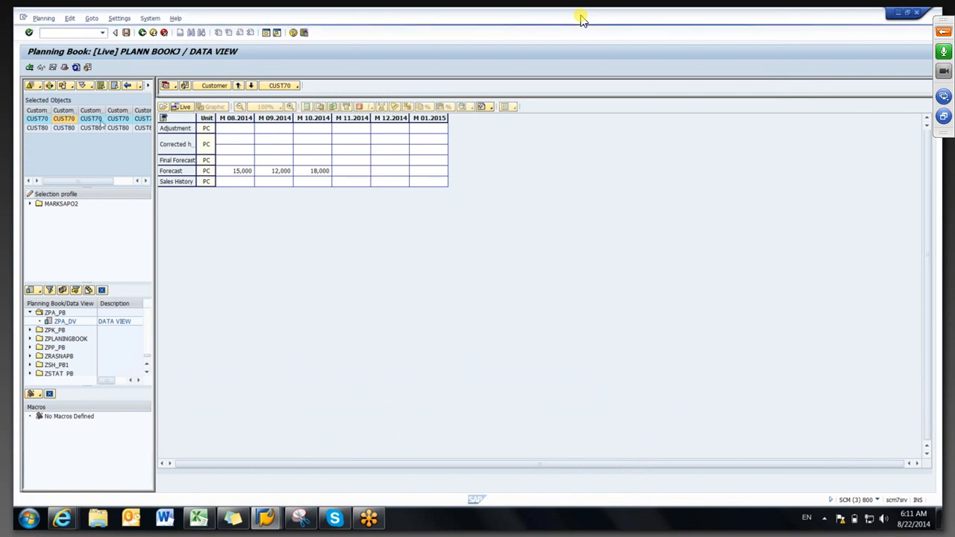
{"action": "left_click", "coordinate": [88, 67]}
{"action": "left_click", "coordinate": [60, 69]}
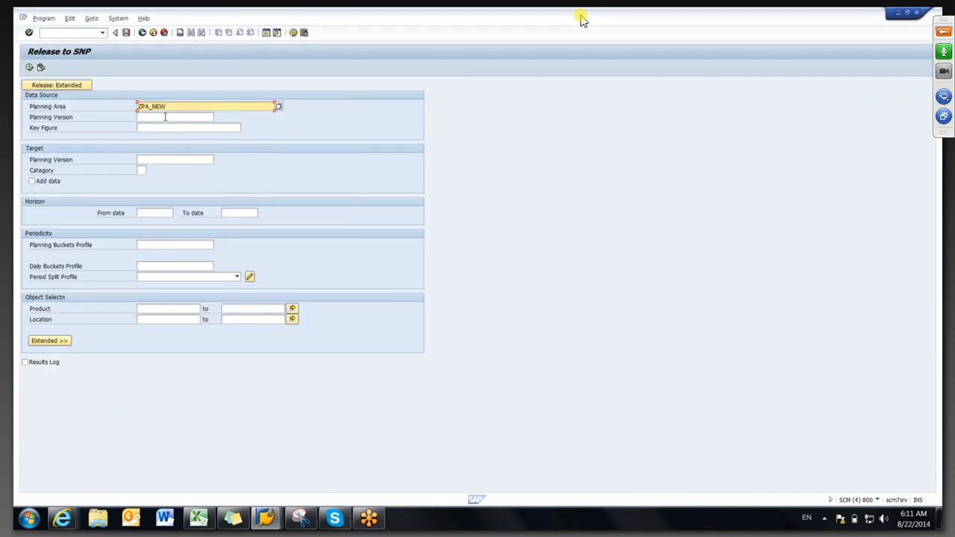
{"action": "left_click", "coordinate": [165, 117]}
{"action": "type", "text": "000"}
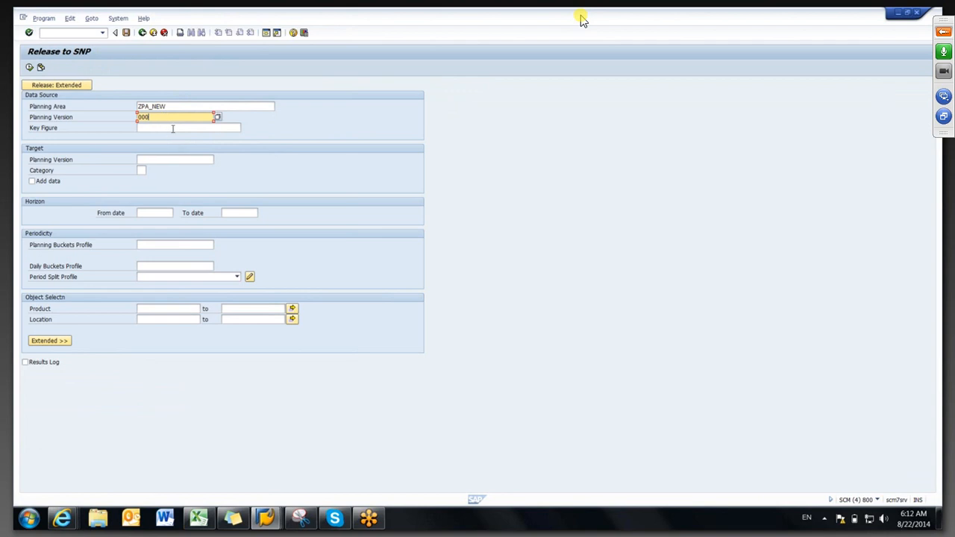
- List the available source key figures and compare Forecast with the key figures assigned to data view ZPA_DV
{"action": "left_click", "coordinate": [172, 128]}
{"action": "left_click", "coordinate": [245, 129]}
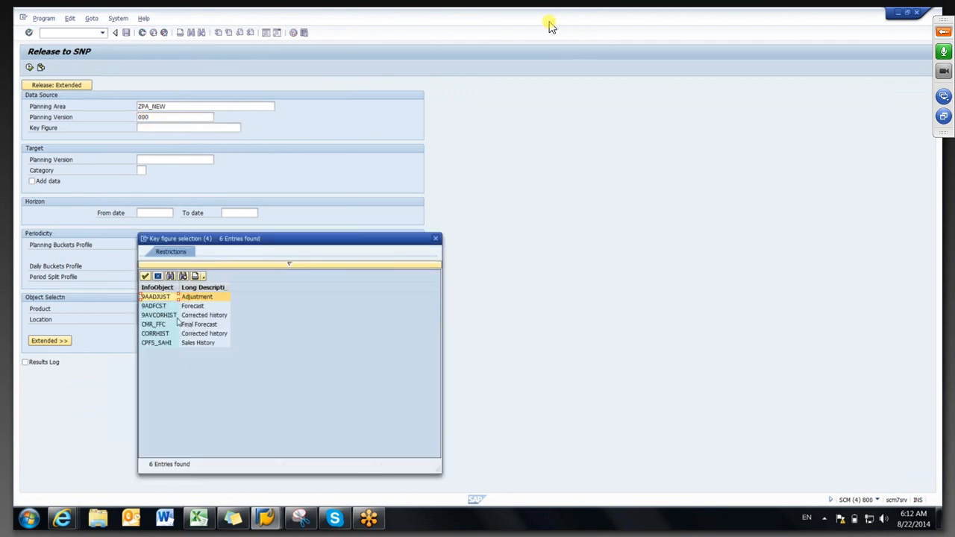
{"action": "left_click", "coordinate": [165, 307]}
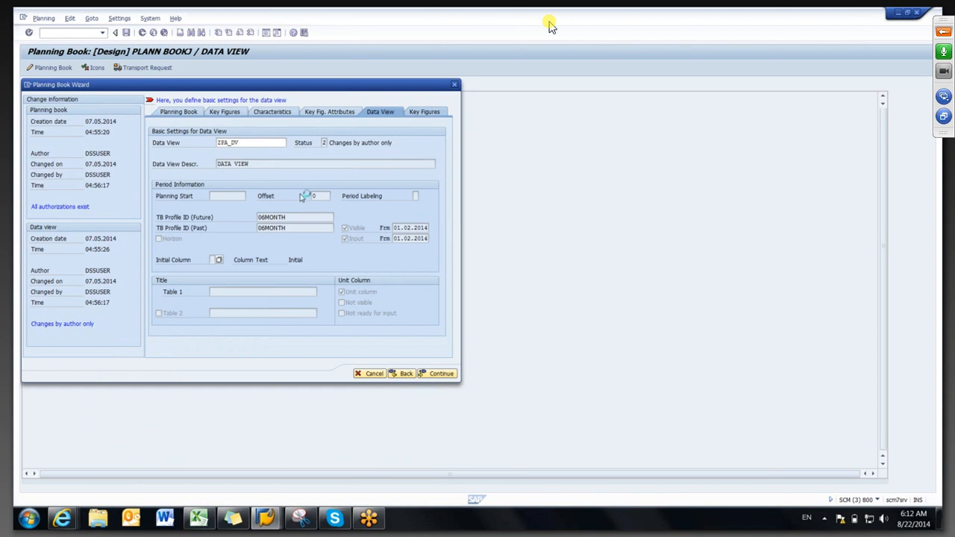
{"action": "left_click", "coordinate": [196, 218]}
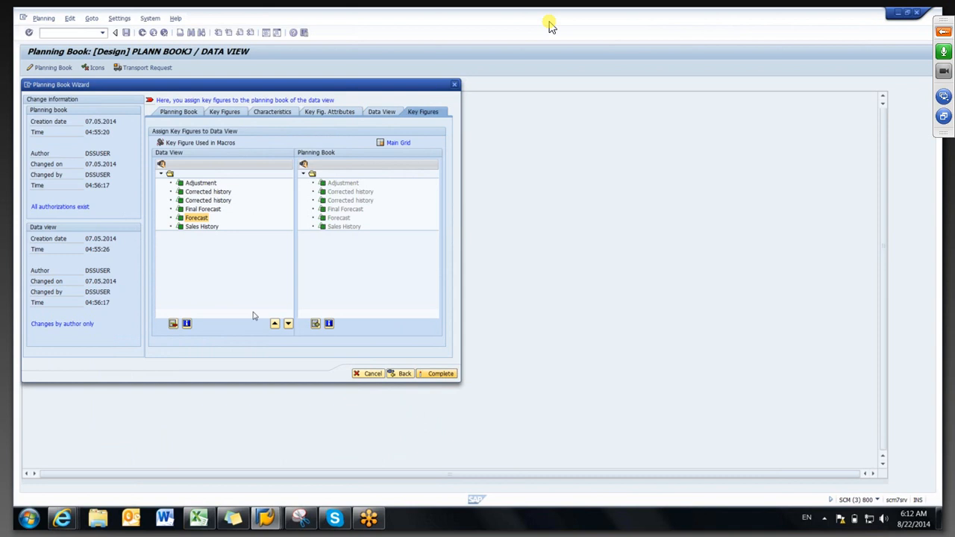
{"action": "key", "text": "F8"}
{"action": "key", "text": "Return"}
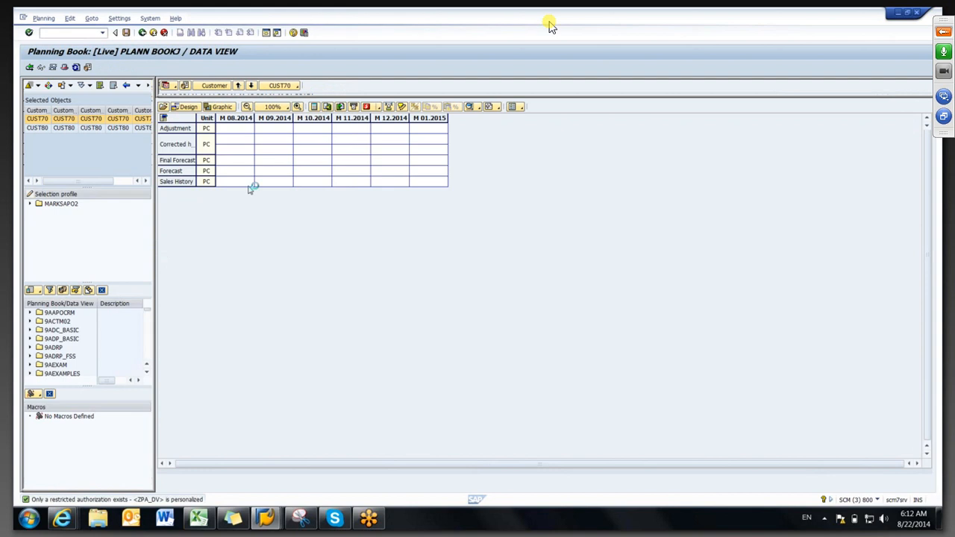
- Copy CUST70's forecast values 15,000, 12,000 and 18,000 for 08.2014 to 10.2014 into the Final Forecast row
{"action": "left_click_drag", "start_coordinate": [240, 172], "coordinate": [320, 172]}
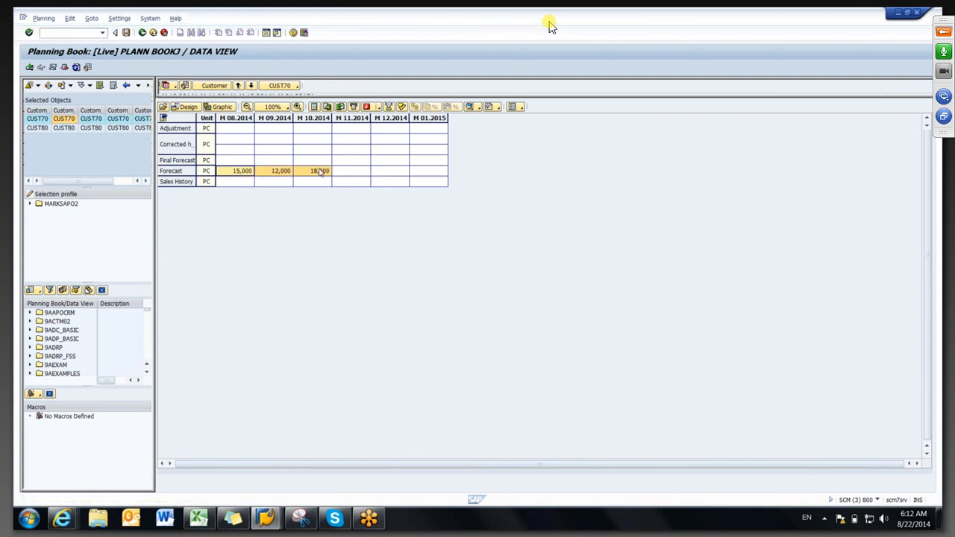
{"action": "left_click", "coordinate": [244, 163]}
{"action": "type", "text": "15,000"}
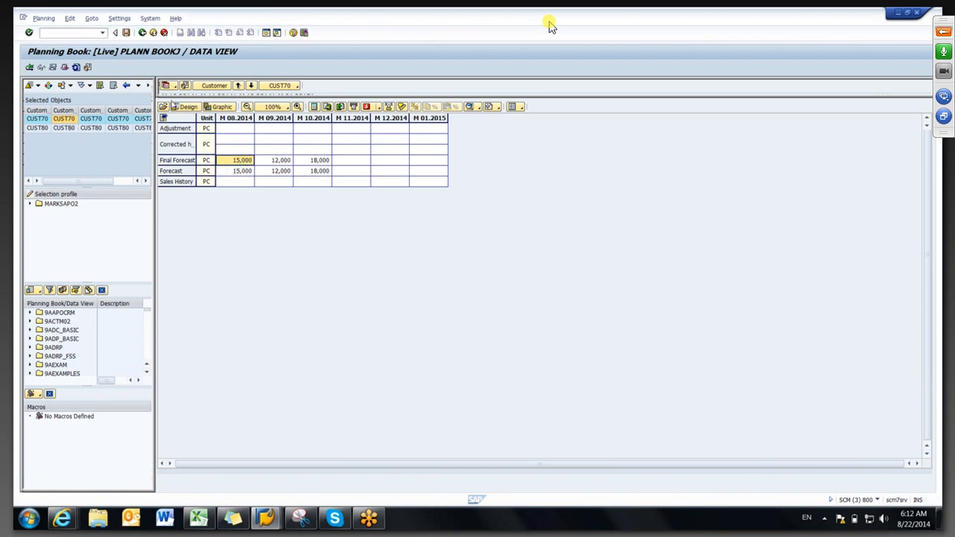
- Copy CUST80's forecast values 12,000, 18,000 and 18,000 for 08.2014 to 10.2014 into Final Forecast and save the planning data
{"action": "left_click", "coordinate": [65, 128]}
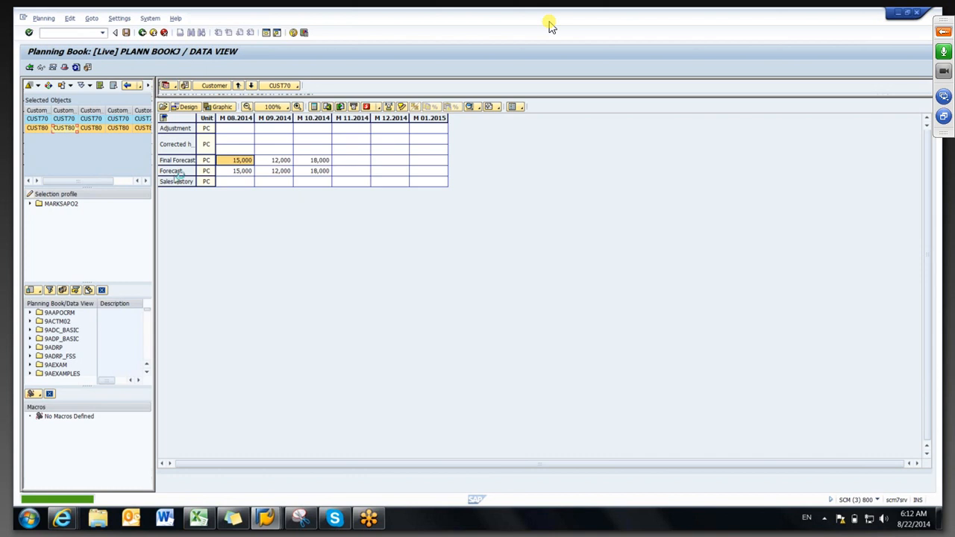
{"action": "left_click_drag", "start_coordinate": [236, 171], "coordinate": [323, 173]}
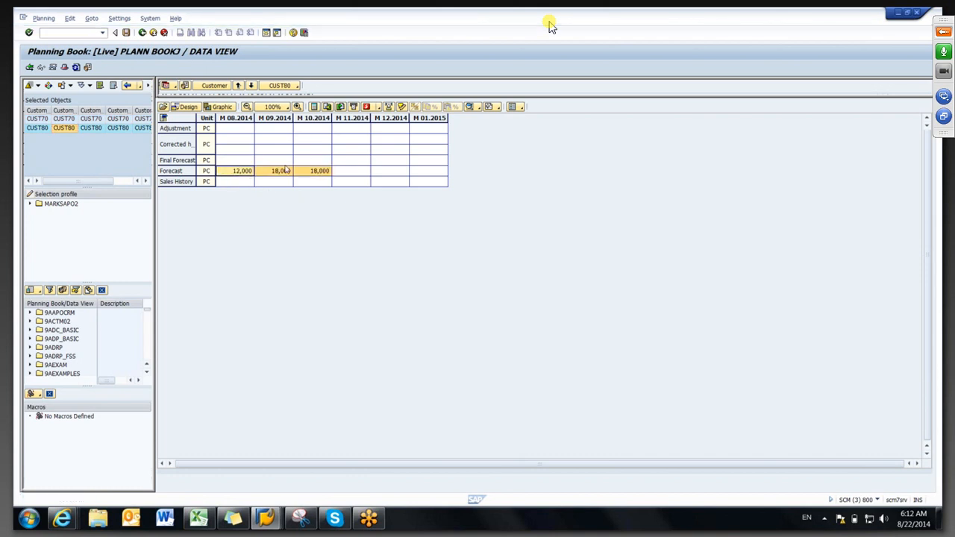
{"action": "left_click", "coordinate": [240, 159]}
{"action": "type", "text": "120000"}
{"action": "key", "text": "Return"}
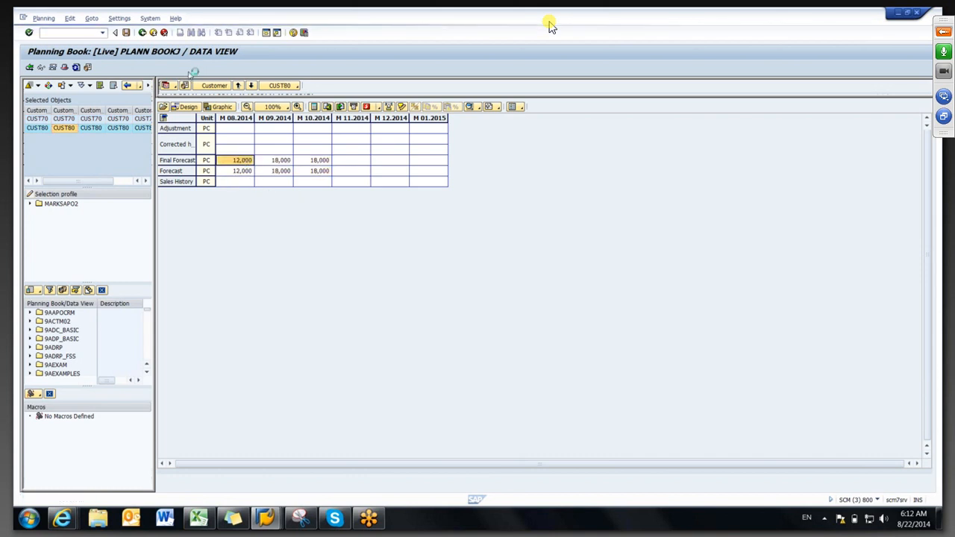
{"action": "key", "text": "ctrl+s"}
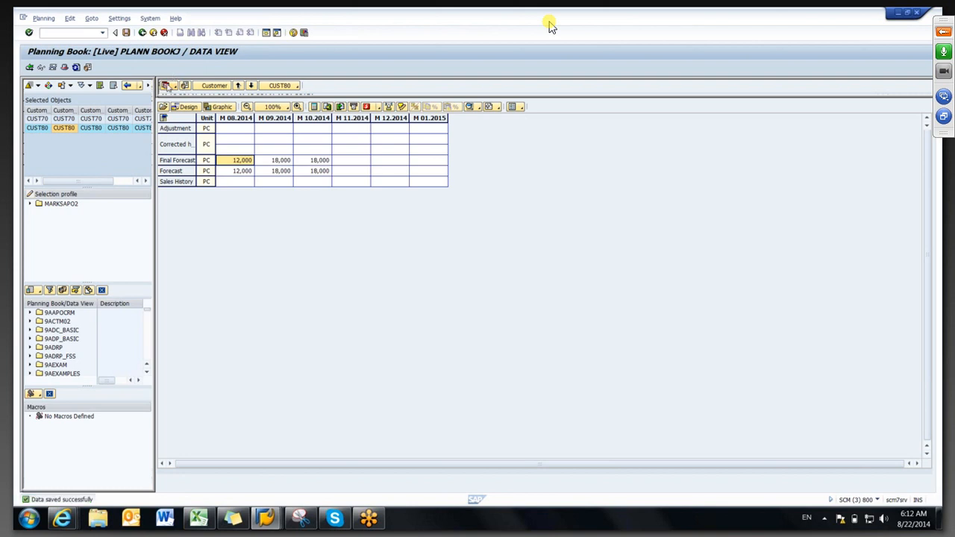
- Return to the Release to SNP session and set the source key figure to Final Forecast, CMR_FFC
{"action": "key", "text": "alt+Tab"}
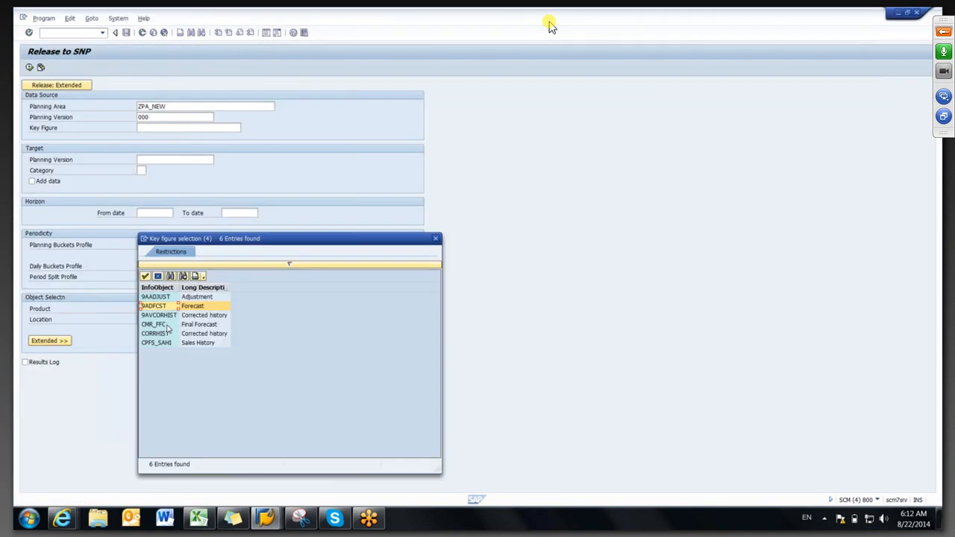
{"action": "left_click", "coordinate": [161, 328]}
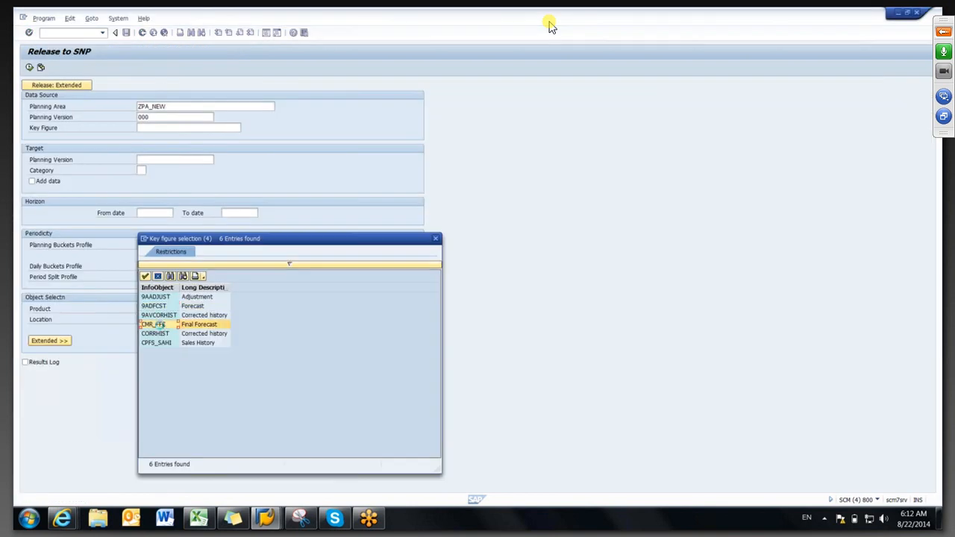
{"action": "double_click", "coordinate": [162, 328]}
{"action": "left_click_drag", "start_coordinate": [170, 128], "coordinate": [144, 128]}
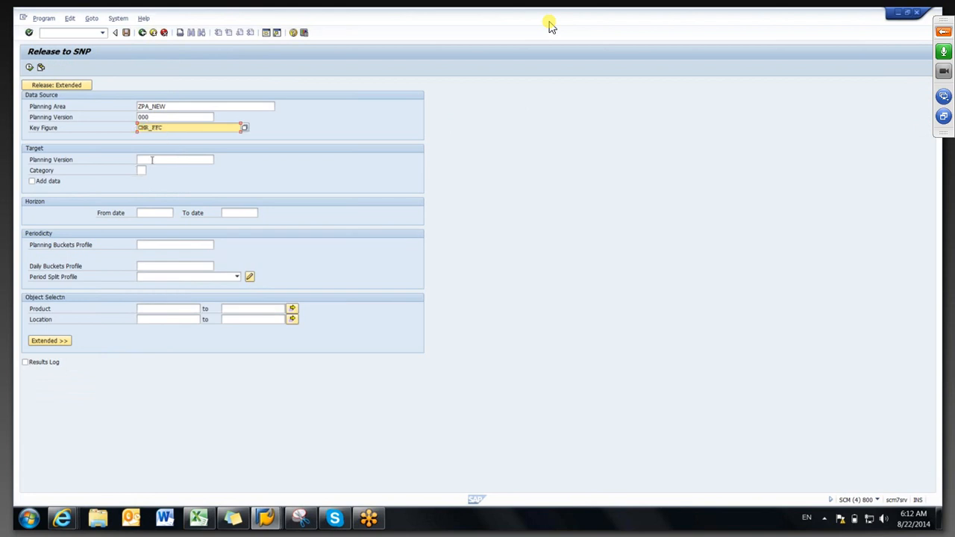
- Set the release target to planning version 000 and category FA
{"action": "left_click", "coordinate": [151, 159]}
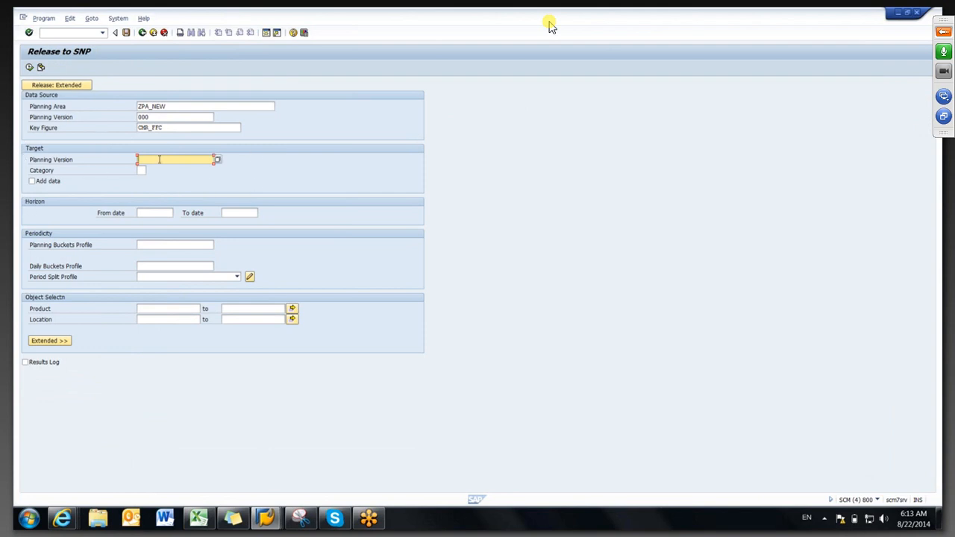
{"action": "type", "text": "000"}
{"action": "key", "text": "Tab"}
{"action": "type", "text": "F"}
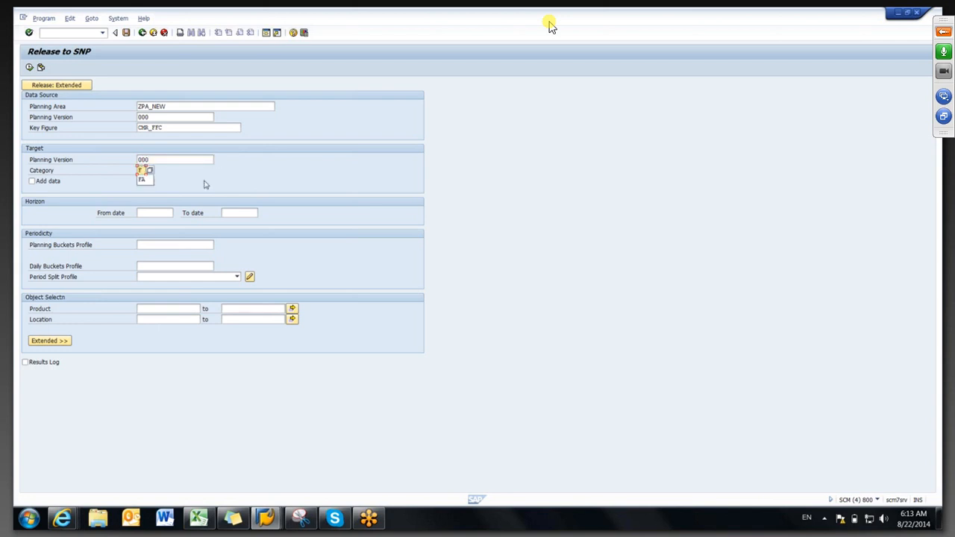
{"action": "type", "text": "A"}
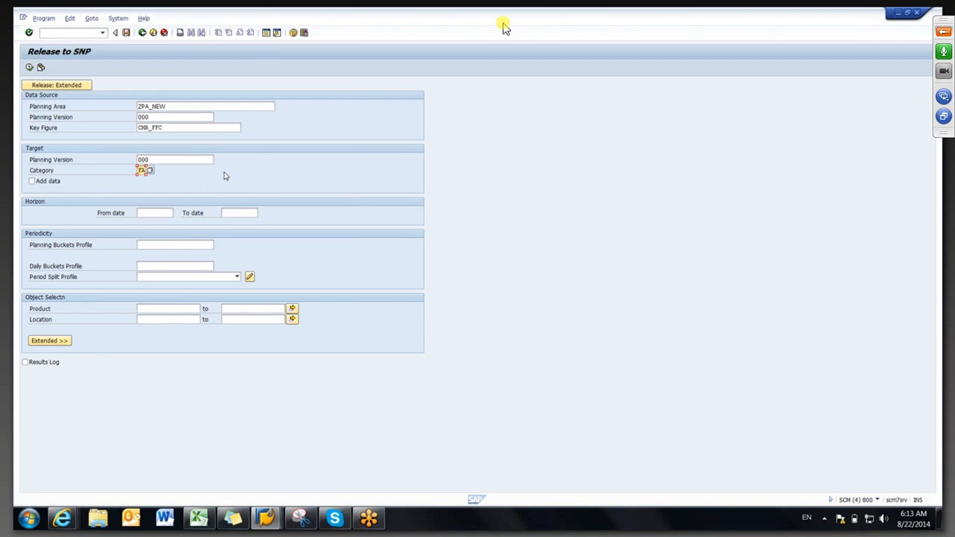
- Switch to Excel, start a new workbook, and enter DP in cell H5 and FF KF in cell H7
{"action": "left_click", "coordinate": [198, 524]}
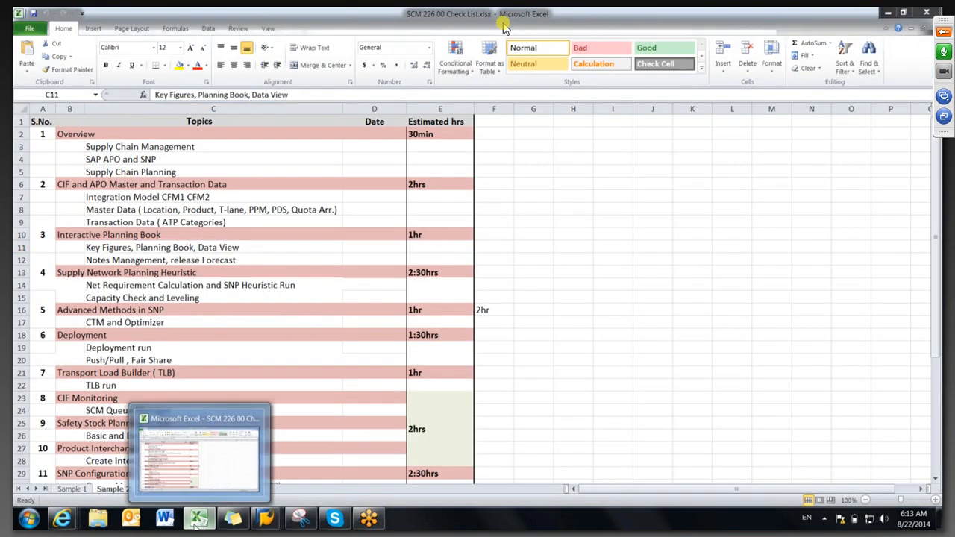
{"action": "right_click", "coordinate": [199, 522]}
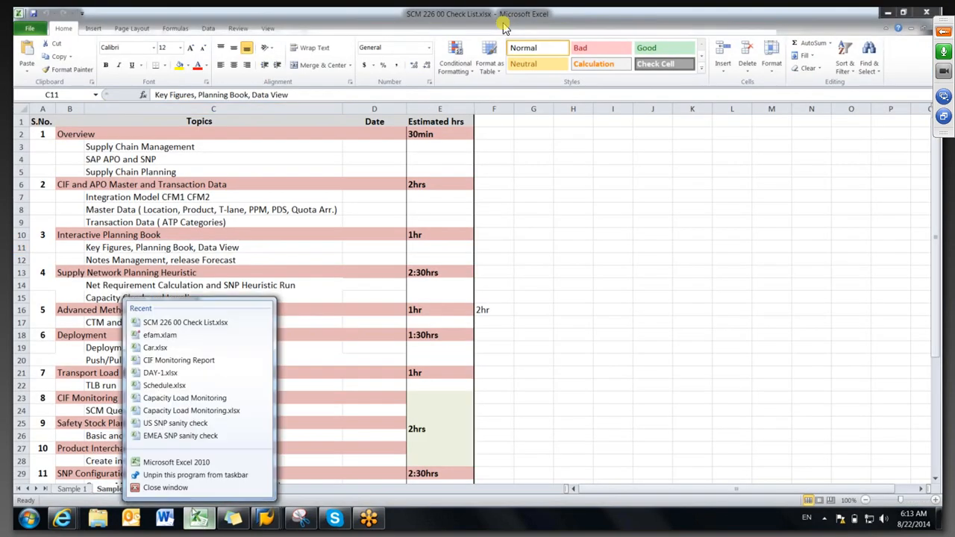
{"action": "left_click", "coordinate": [176, 464]}
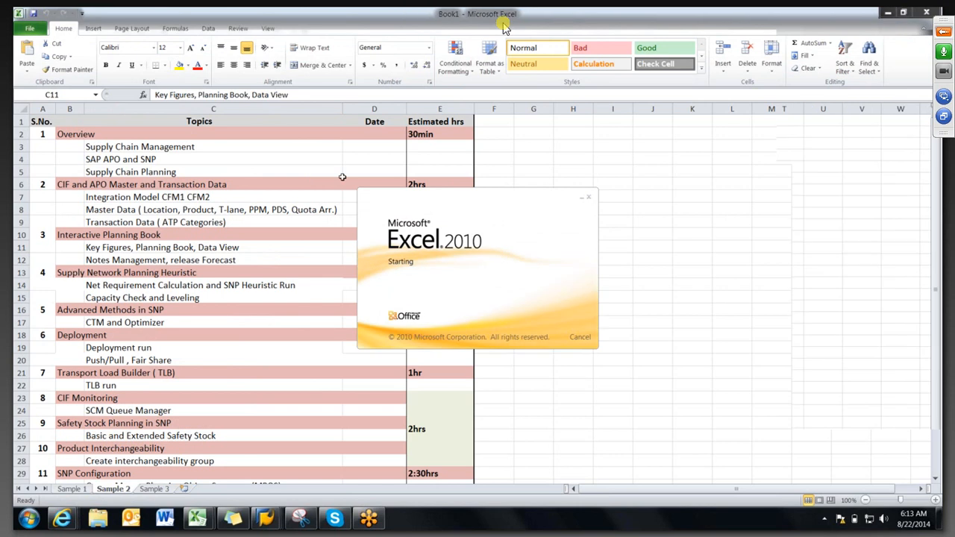
{"action": "left_click", "coordinate": [306, 167]}
{"action": "type", "text": "DP"}
{"action": "left_click", "coordinate": [315, 190]}
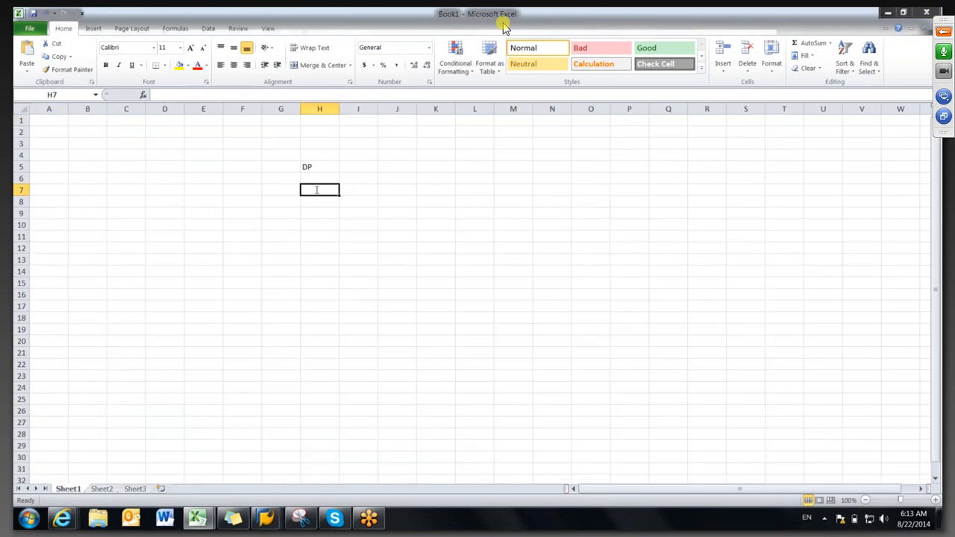
{"action": "type", "text": "FF KF"}
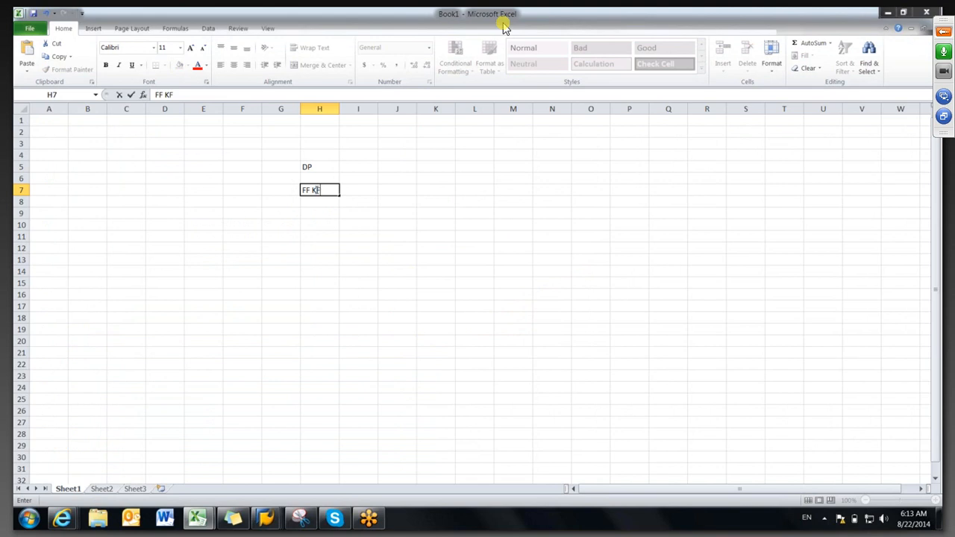
- Draw a straight arrow pointing down from the FF KF label to about row 10
{"action": "left_click", "coordinate": [317, 226]}
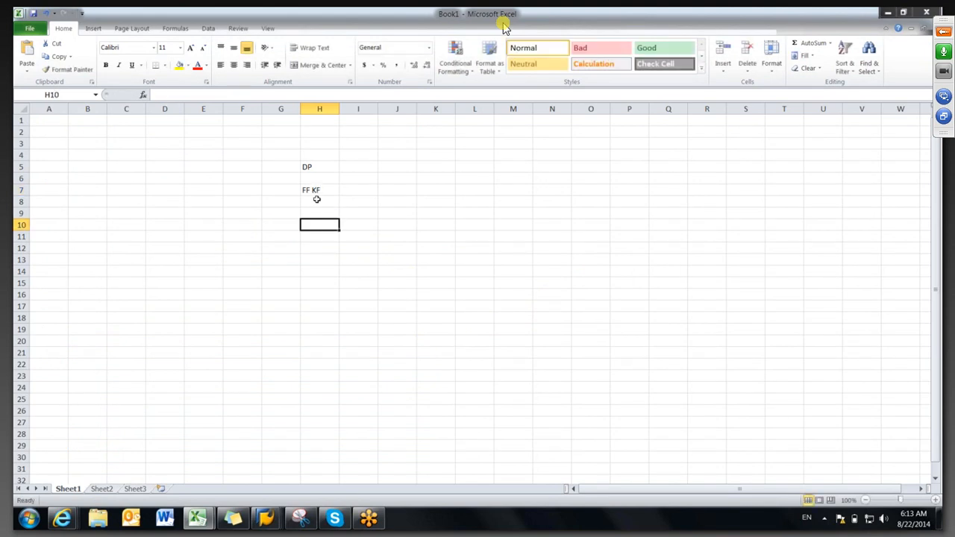
{"action": "left_click", "coordinate": [100, 32]}
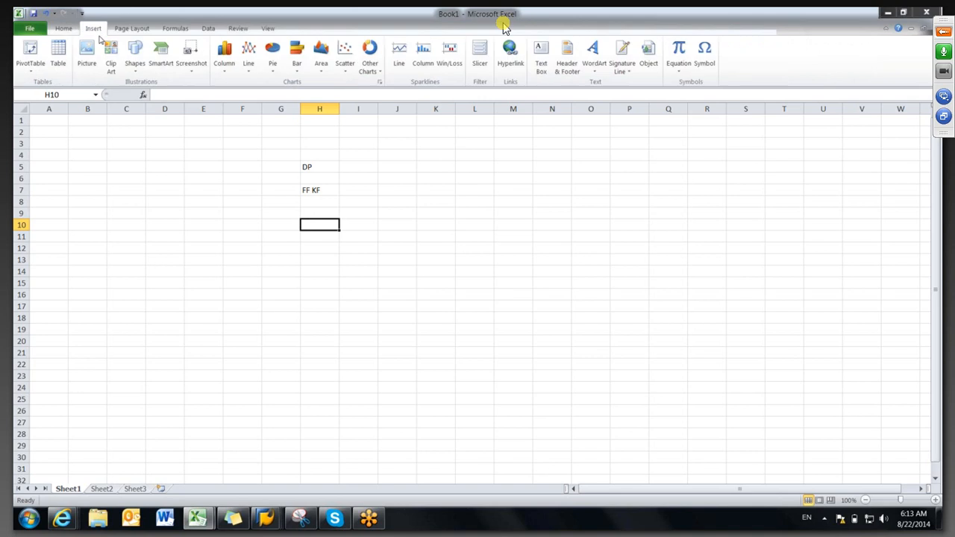
{"action": "left_click", "coordinate": [136, 58]}
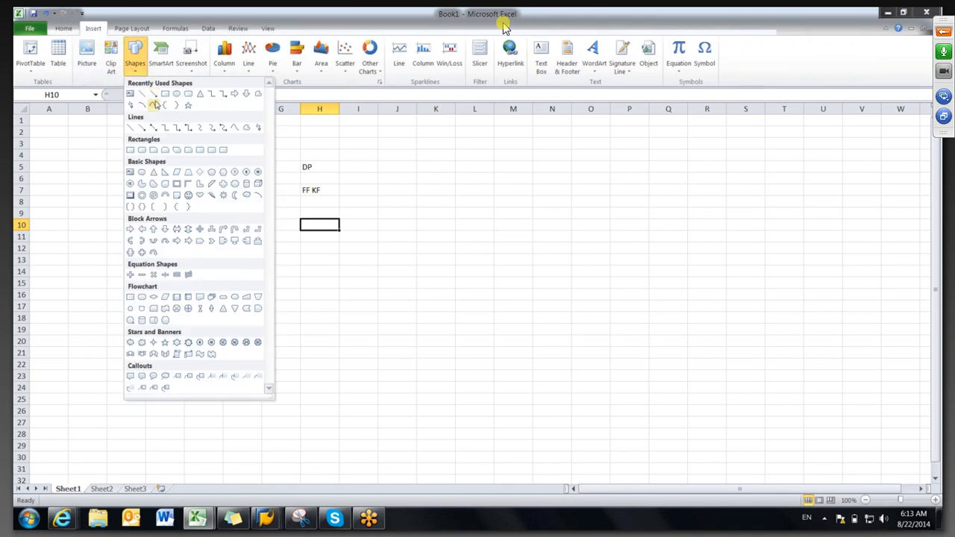
{"action": "left_click", "coordinate": [153, 105]}
{"action": "left_click_drag", "start_coordinate": [312, 199], "coordinate": [312, 238]}
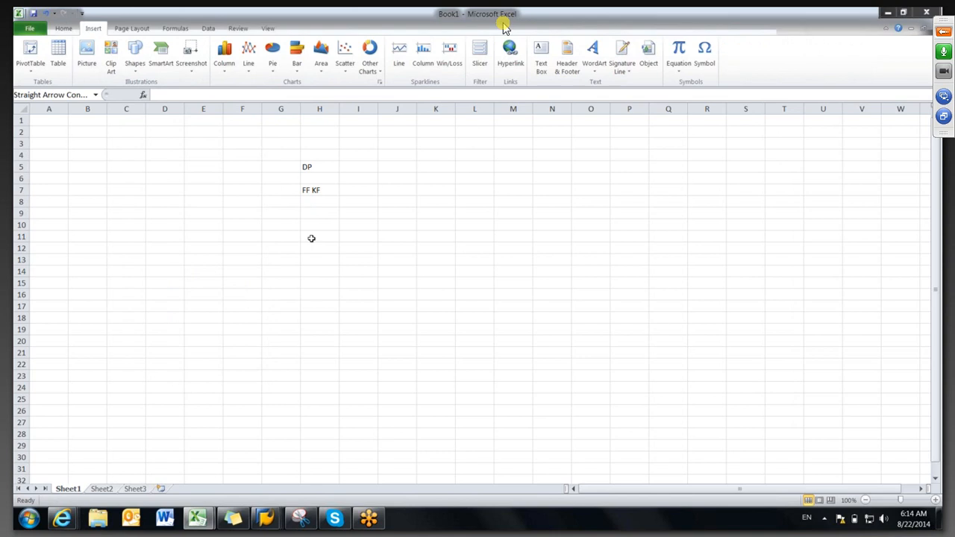
- Enter the label CATOGERY in cell G11, beside the foot of the arrow
{"action": "left_click", "coordinate": [311, 240]}
{"action": "type", "text": "FA"}
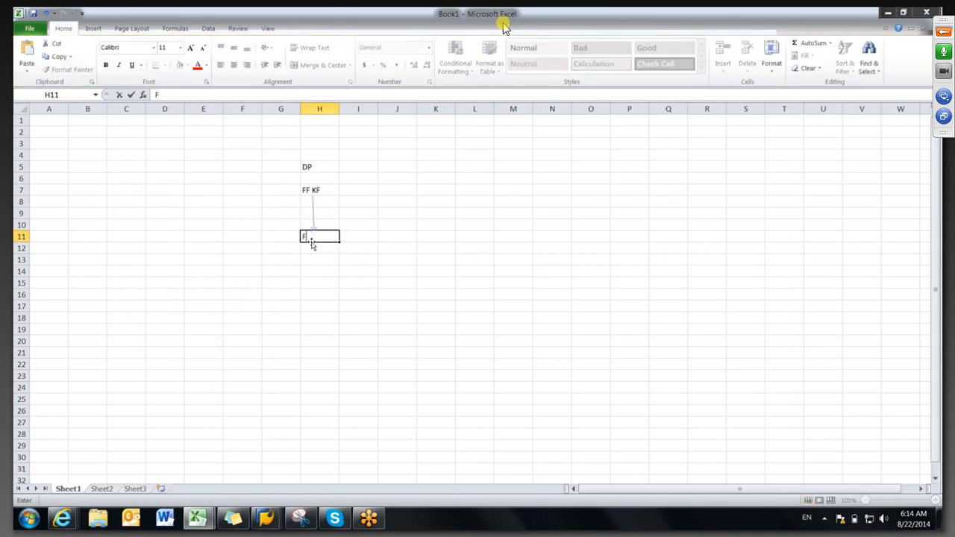
{"action": "left_click_drag", "start_coordinate": [313, 238], "coordinate": [286, 235]}
{"action": "left_click", "coordinate": [280, 238]}
{"action": "type", "text": "CATOGERY"}
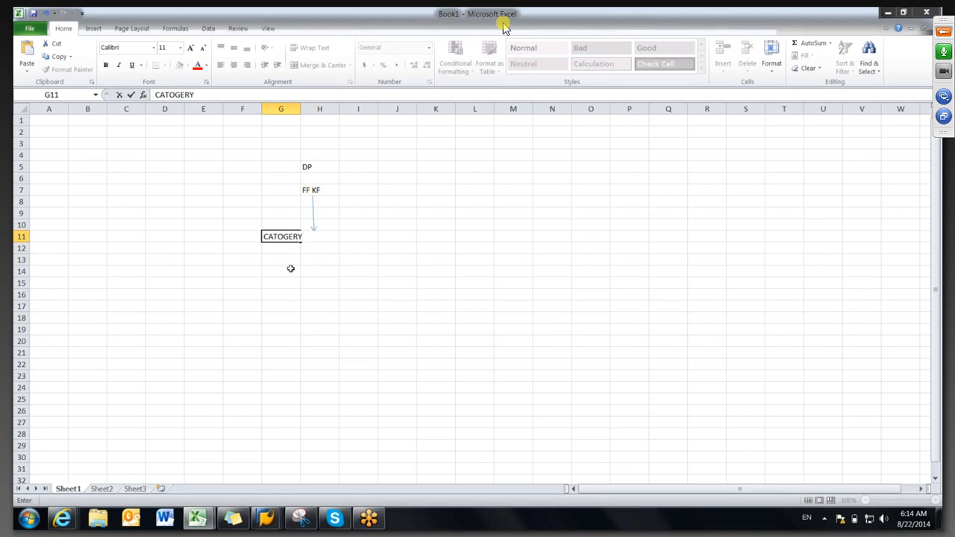
- Confirm the CATOGERY entry in G11 and enter the heading SNP PA in cell M9
{"action": "left_click", "coordinate": [290, 270]}
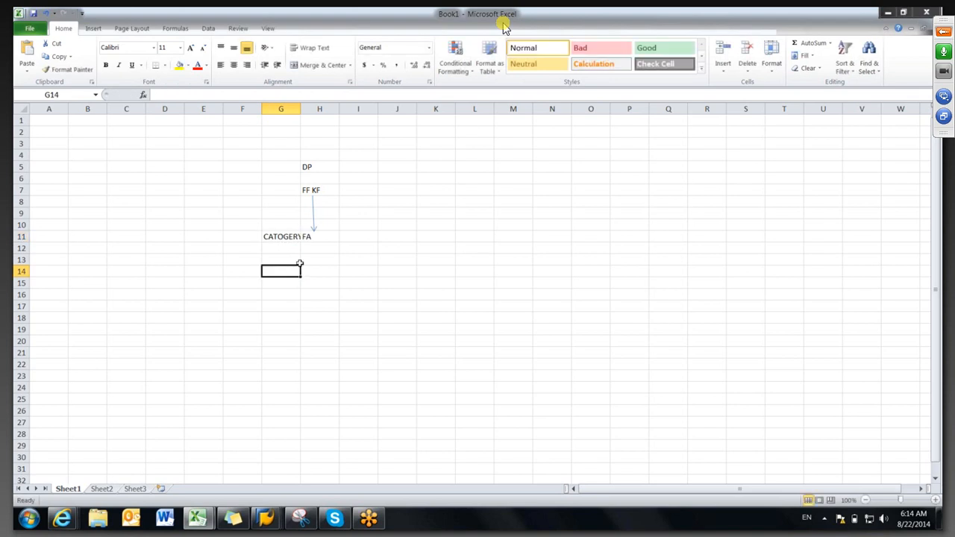
{"action": "left_click", "coordinate": [332, 239]}
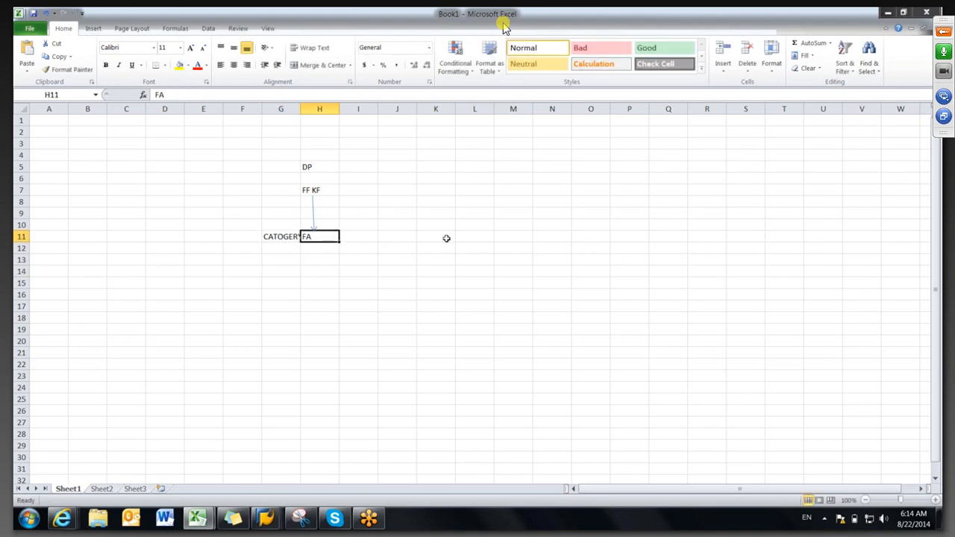
{"action": "left_click", "coordinate": [488, 236]}
{"action": "left_click", "coordinate": [514, 211]}
{"action": "type", "text": "SNP PA"}
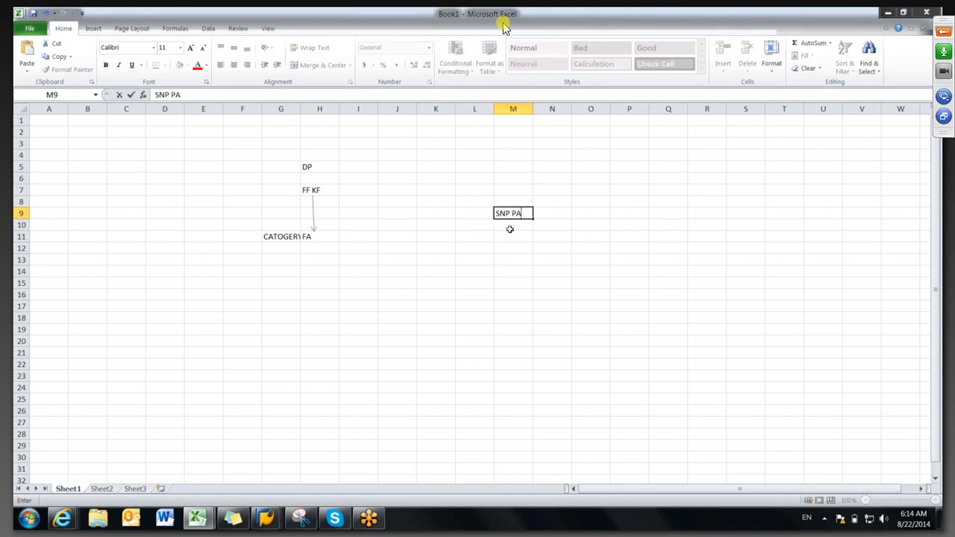
- Enter FORECAST in cell O11 and FA in cell M11 beneath the SNP PA heading
{"action": "left_click", "coordinate": [507, 237]}
{"action": "left_click", "coordinate": [575, 237]}
{"action": "type", "text": "FORECAST"}
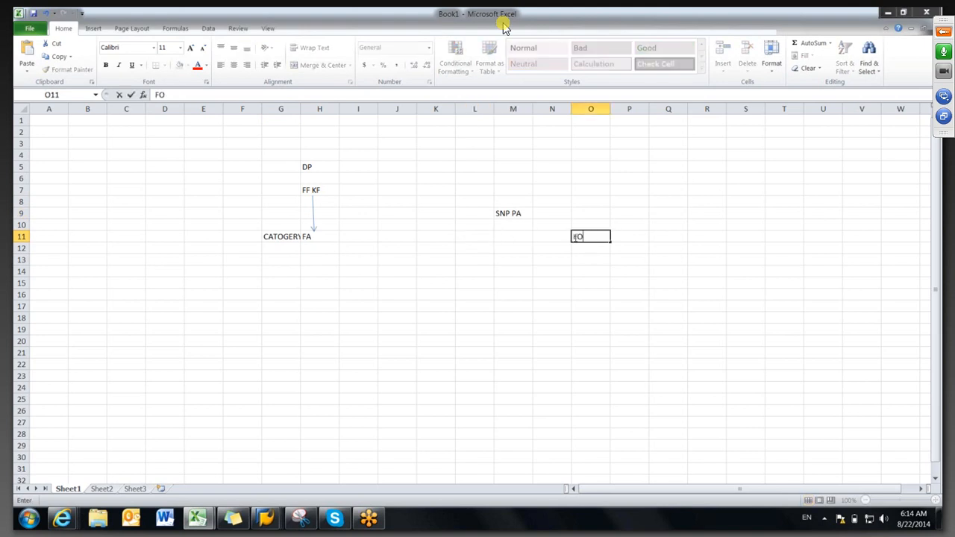
{"action": "left_click", "coordinate": [511, 238]}
{"action": "type", "text": "FA"}
{"action": "key", "text": "Return"}
{"action": "left_click_drag", "start_coordinate": [512, 248], "coordinate": [296, 179]}
{"action": "left_click", "coordinate": [358, 201]}
{"action": "left_click", "coordinate": [321, 189]}
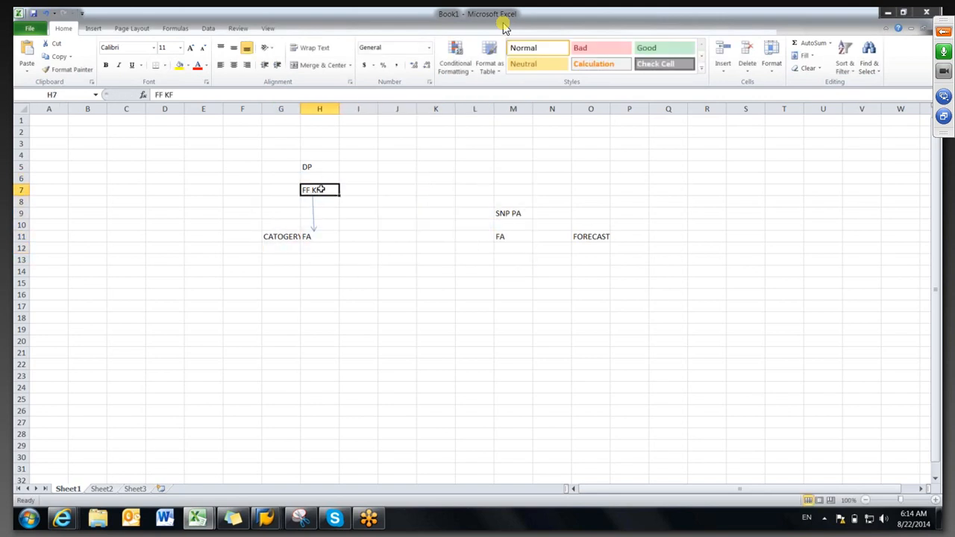
{"action": "left_click", "coordinate": [318, 236]}
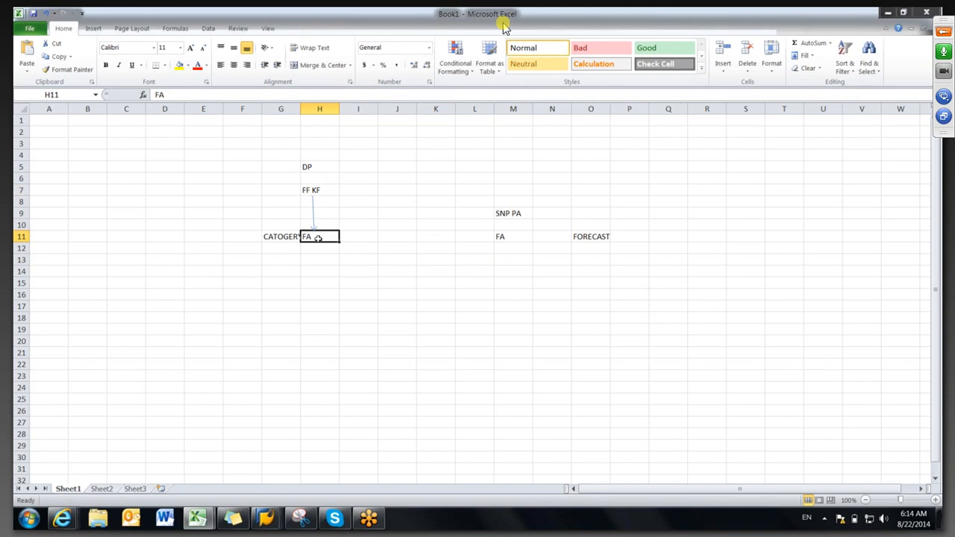
{"action": "left_click", "coordinate": [513, 235]}
{"action": "left_click", "coordinate": [595, 241]}
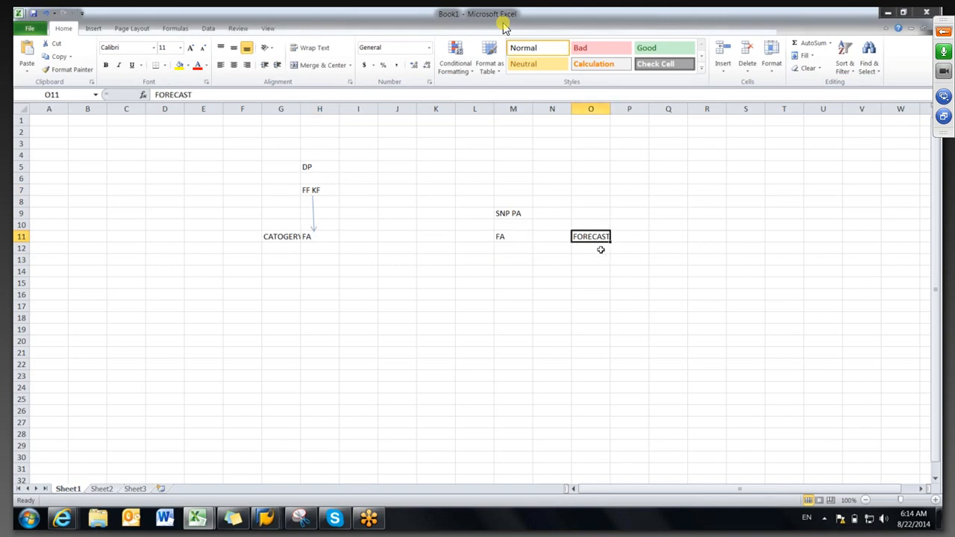
{"action": "left_click", "coordinate": [519, 213]}
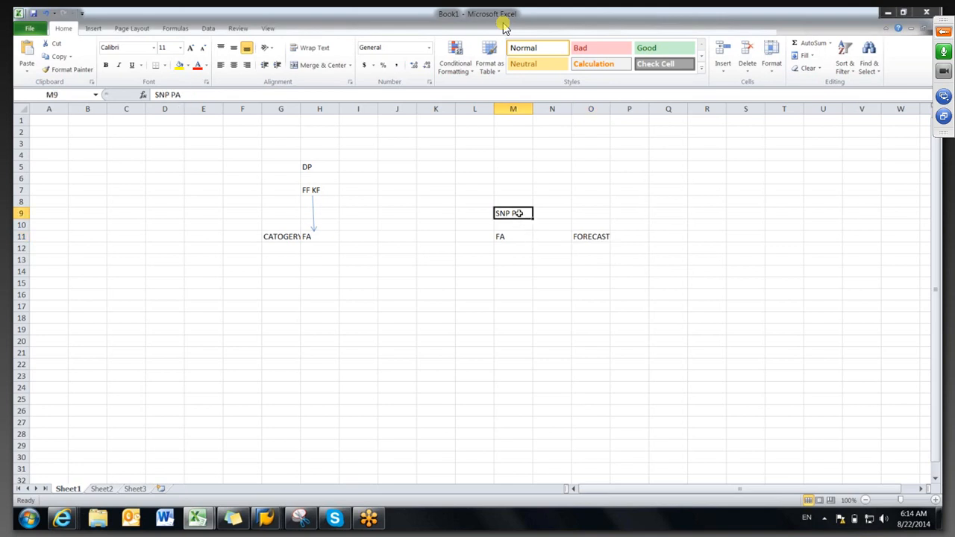
- Enter a second planning area heading, ZZSNPPA, in cell M16
{"action": "left_click", "coordinate": [513, 297]}
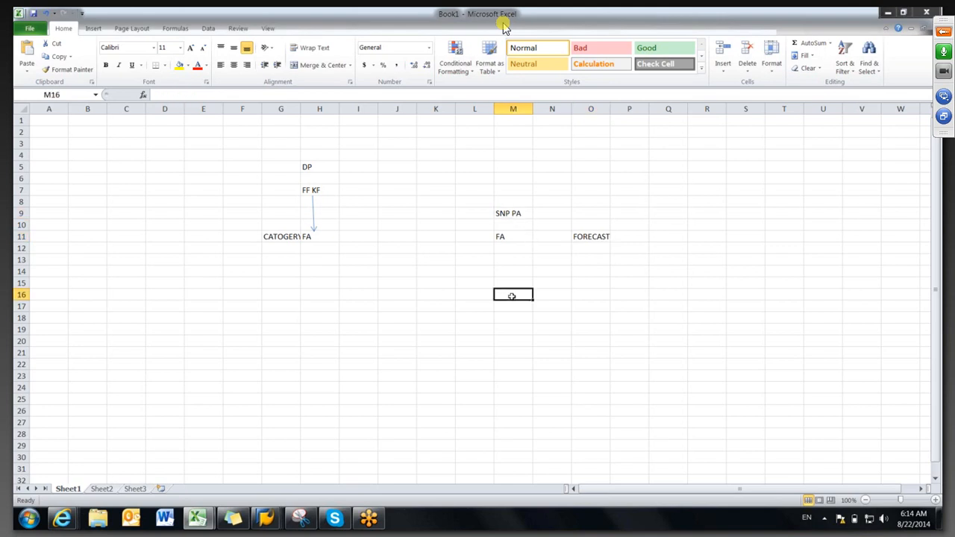
{"action": "type", "text": "ZZSNPPA"}
{"action": "left_click", "coordinate": [509, 332]}
- Enter FORECAST in cell O17 and FA in cell M17 beneath the ZZSNPPA heading
{"action": "left_click", "coordinate": [579, 308]}
{"action": "type", "text": "FF"}
{"action": "key", "text": "BackSpace"}
{"action": "type", "text": "ORECAST"}
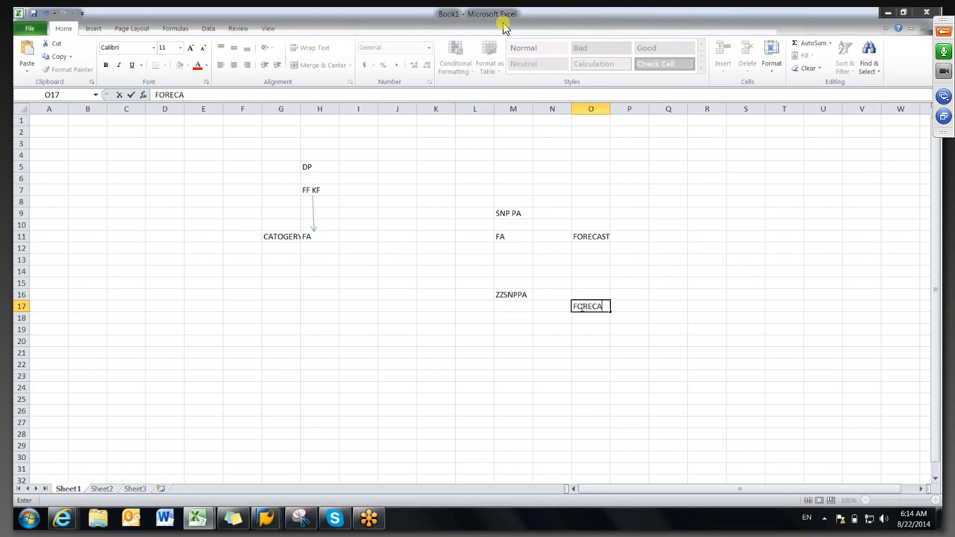
{"action": "left_click", "coordinate": [516, 309]}
{"action": "type", "text": "FA"}
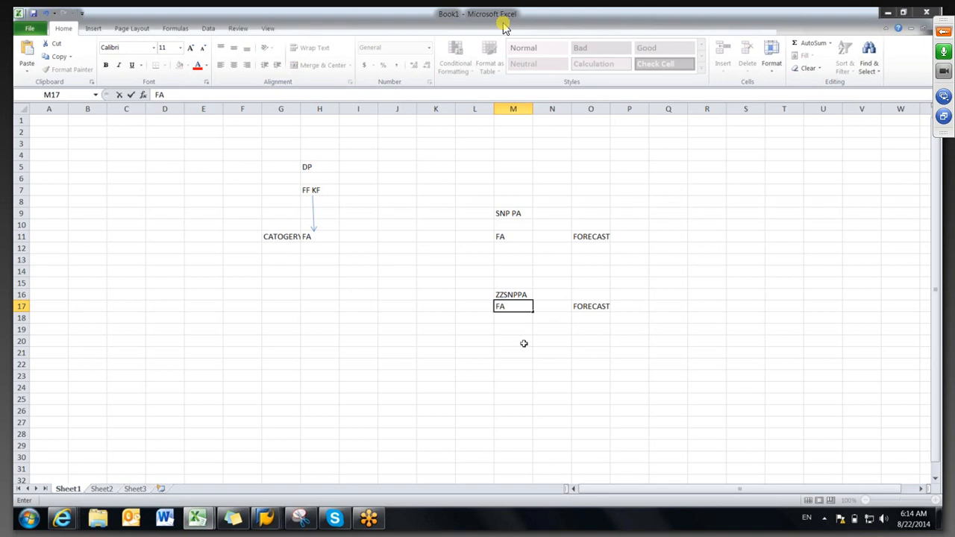
{"action": "left_click", "coordinate": [523, 340]}
{"action": "left_click", "coordinate": [316, 190]}
{"action": "left_click", "coordinate": [320, 240]}
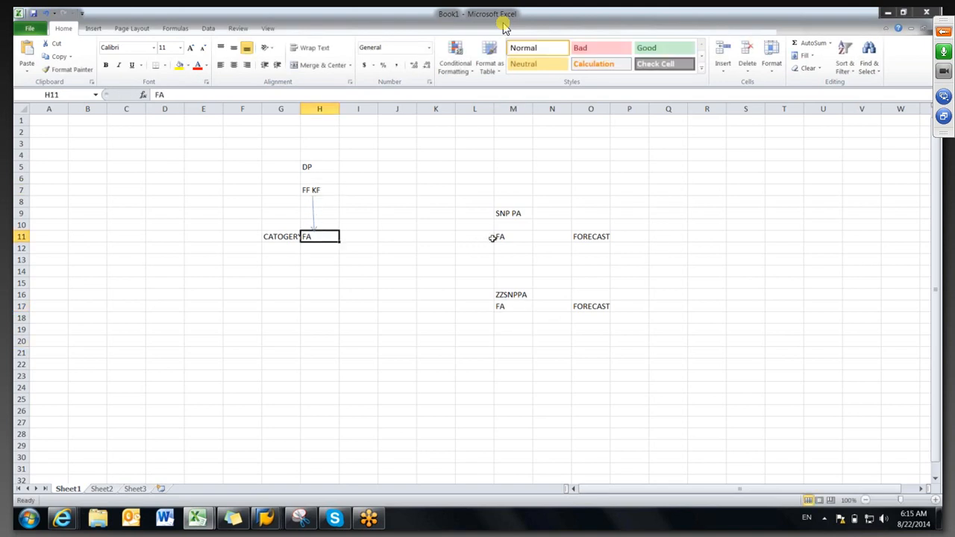
{"action": "left_click", "coordinate": [520, 214]}
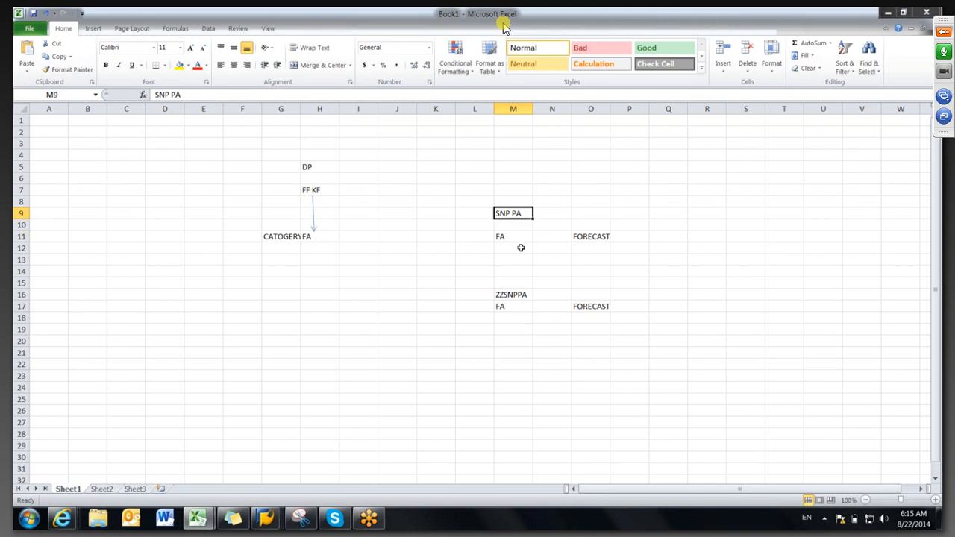
{"action": "left_click", "coordinate": [522, 296]}
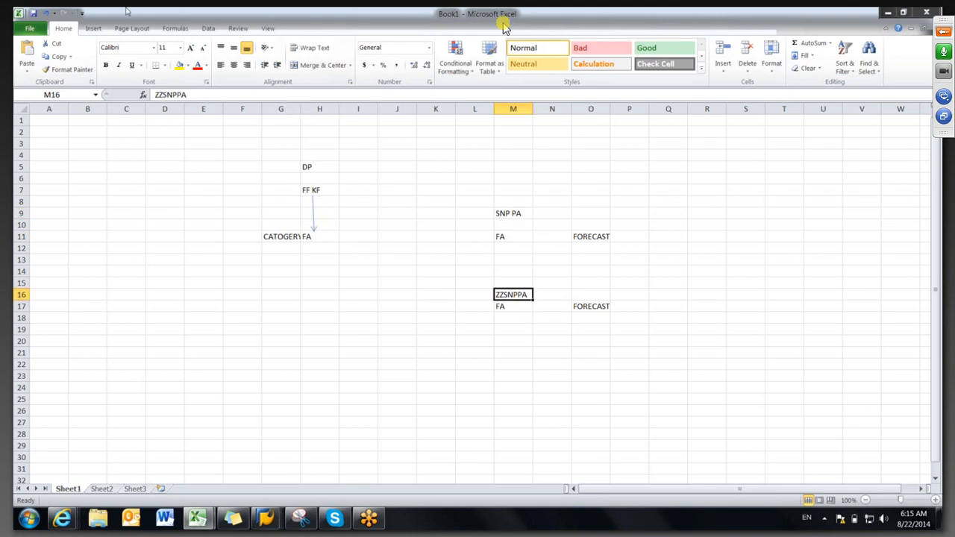
- Draw double-headed arrows from the FA in H11 to the FA in M11 and to ZZSNPPA in M16
{"action": "left_click", "coordinate": [94, 29]}
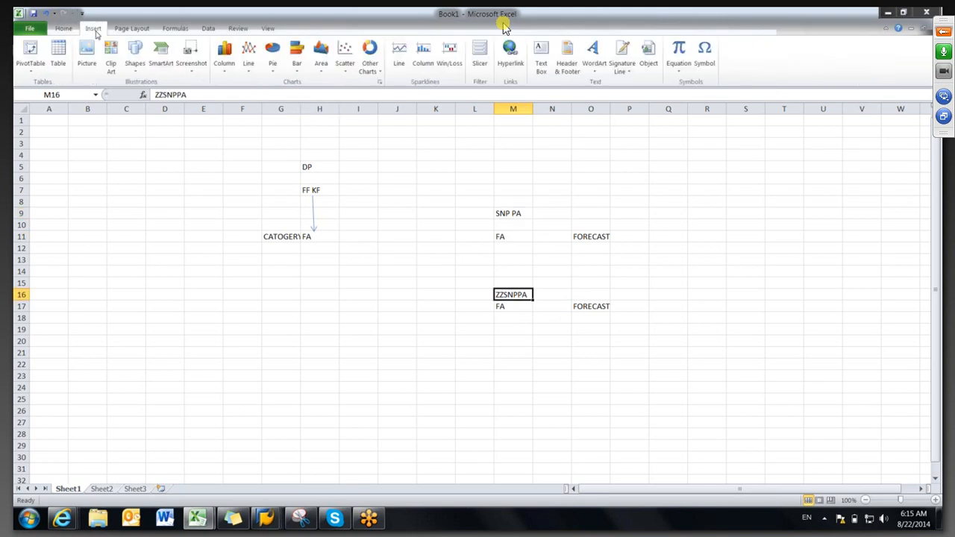
{"action": "left_click", "coordinate": [131, 61]}
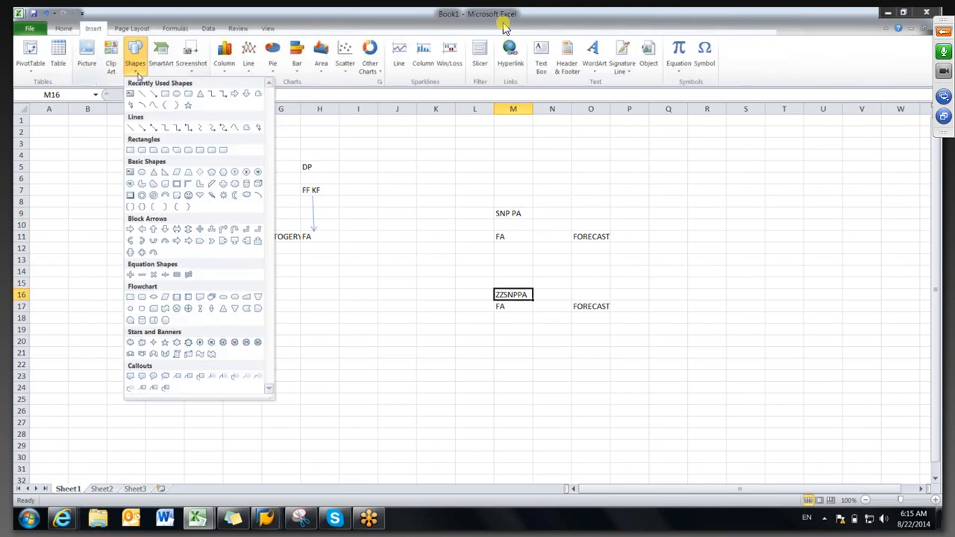
{"action": "left_click", "coordinate": [153, 127]}
{"action": "left_click_drag", "start_coordinate": [322, 237], "coordinate": [491, 237]}
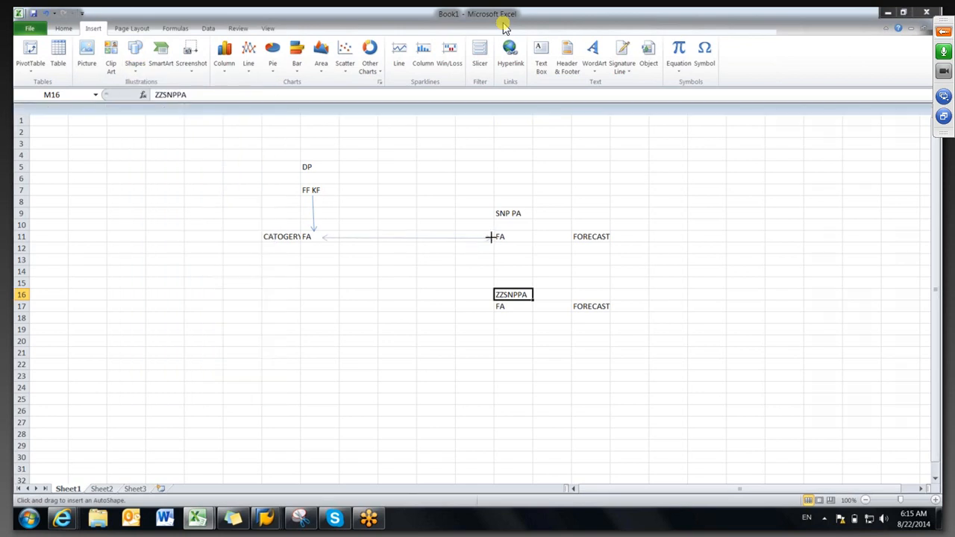
{"action": "left_click_drag", "start_coordinate": [491, 237], "coordinate": [491, 237]}
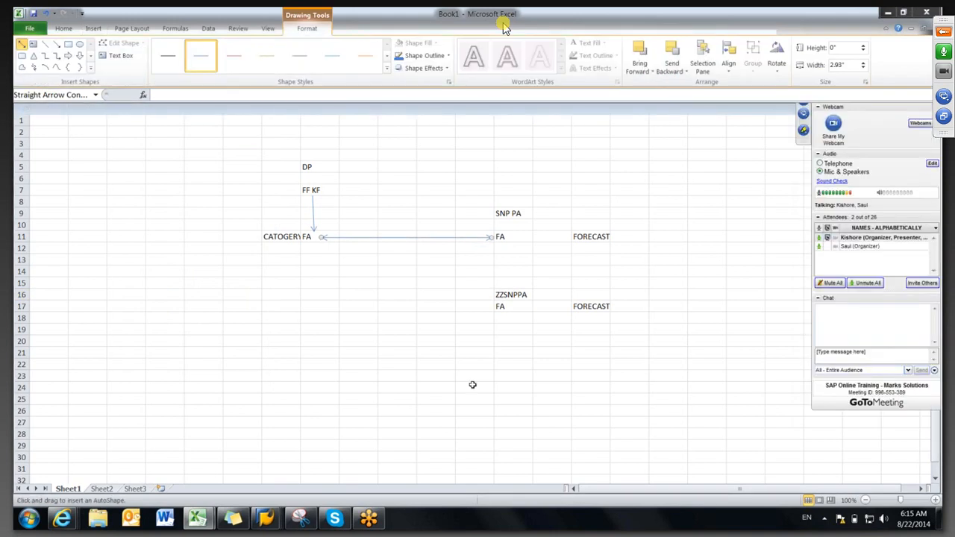
{"action": "left_click", "coordinate": [473, 386]}
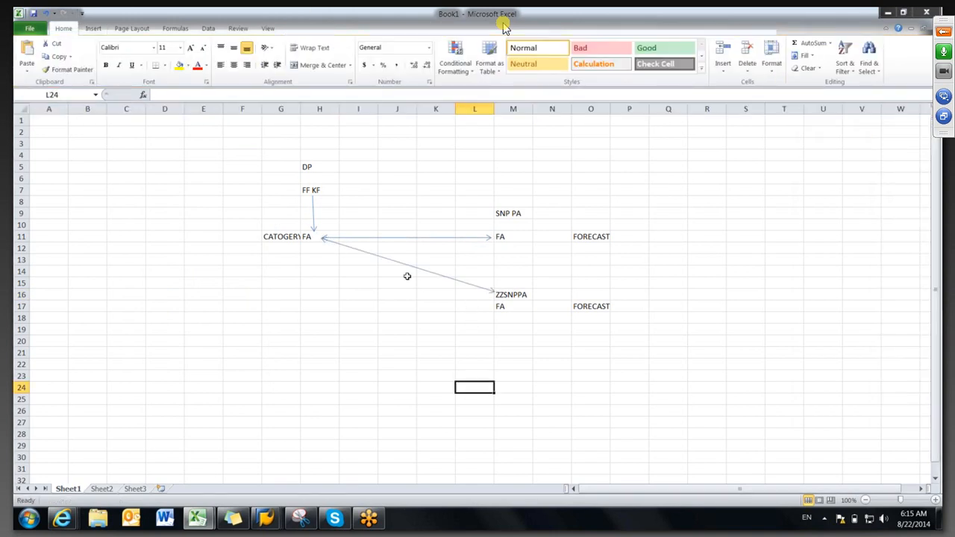
{"action": "left_click", "coordinate": [512, 221]}
{"action": "left_click", "coordinate": [513, 293]}
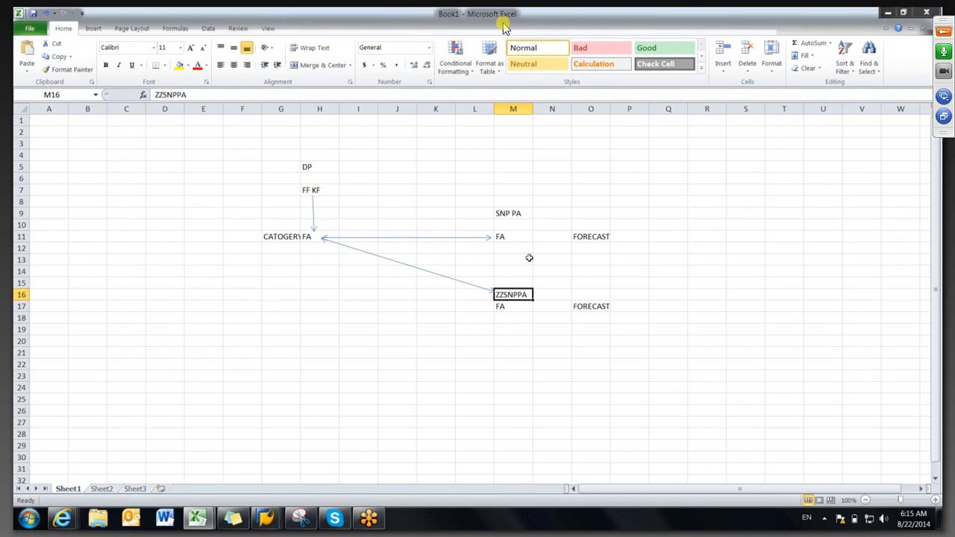
{"action": "left_click", "coordinate": [603, 236]}
{"action": "left_click", "coordinate": [512, 234]}
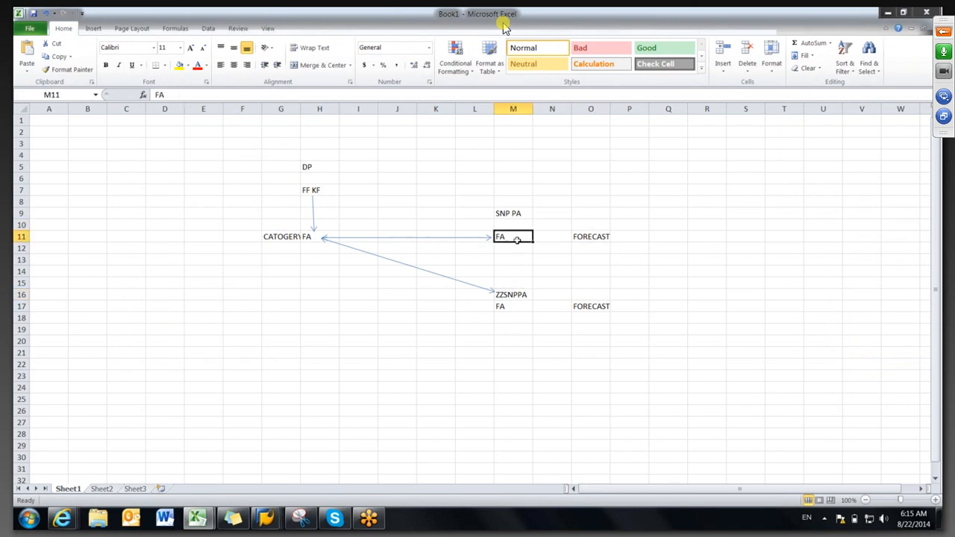
{"action": "left_click", "coordinate": [309, 235]}
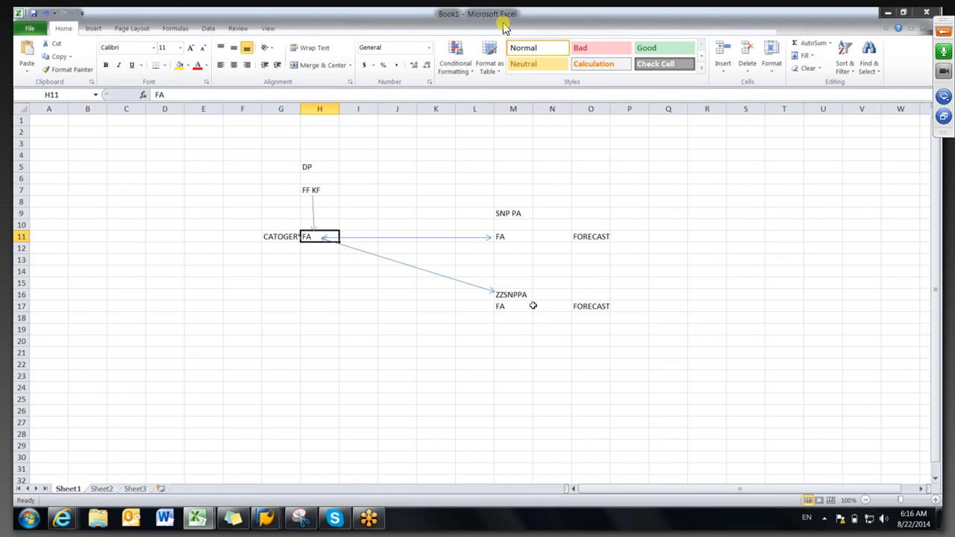
{"action": "left_click", "coordinate": [594, 235]}
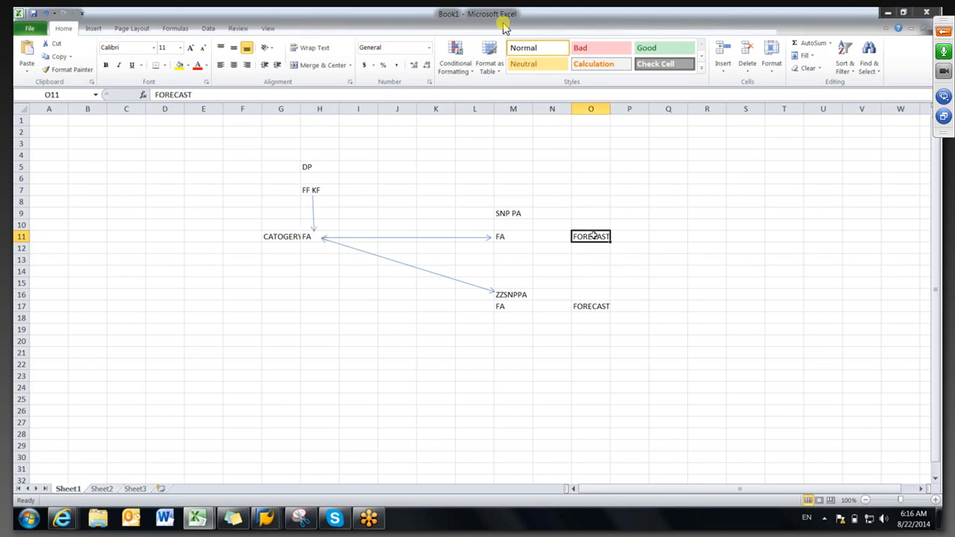
- Enter FA+BA in cell Q11, in the same row as the SNP PA forecast
{"action": "left_click", "coordinate": [662, 239]}
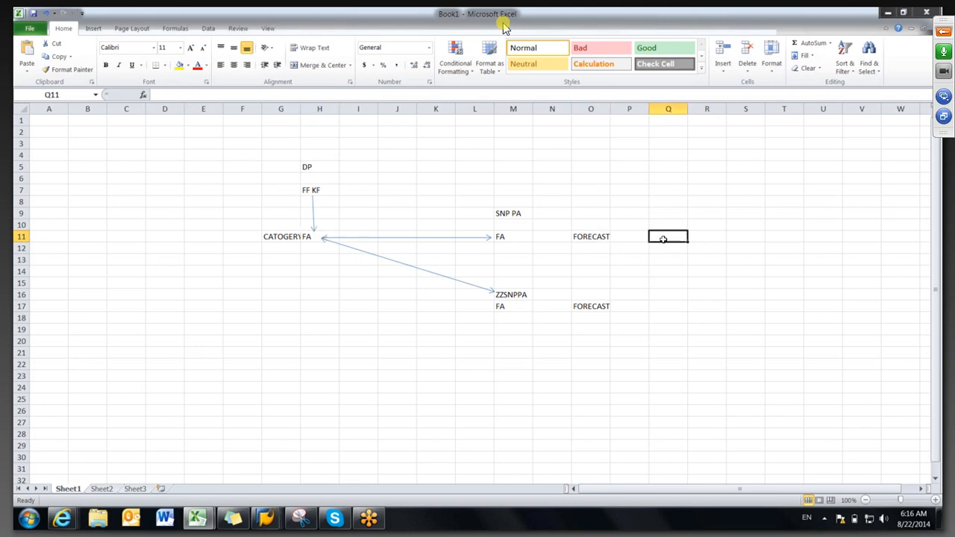
{"action": "type", "text": "FA"}
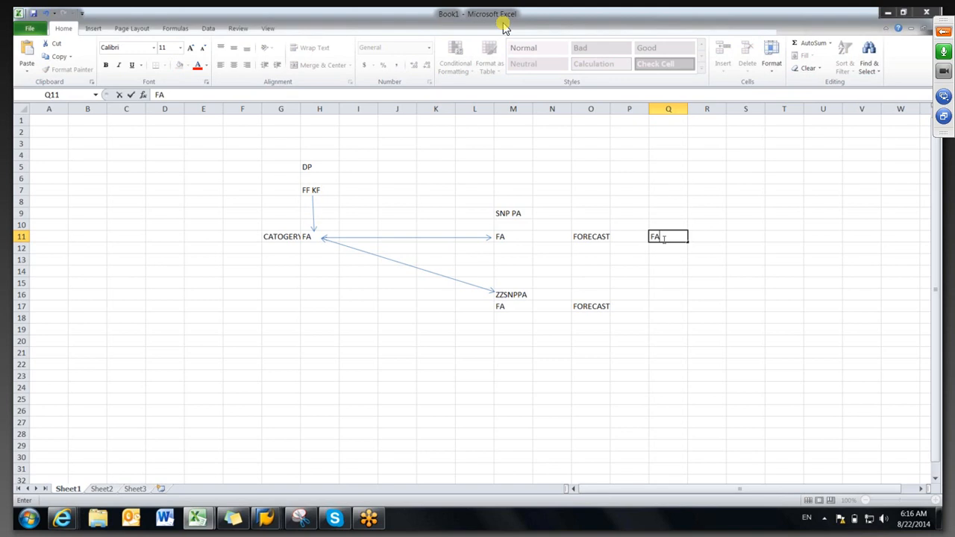
{"action": "type", "text": "+BA"}
{"action": "left_click", "coordinate": [664, 269]}
{"action": "left_click", "coordinate": [675, 239]}
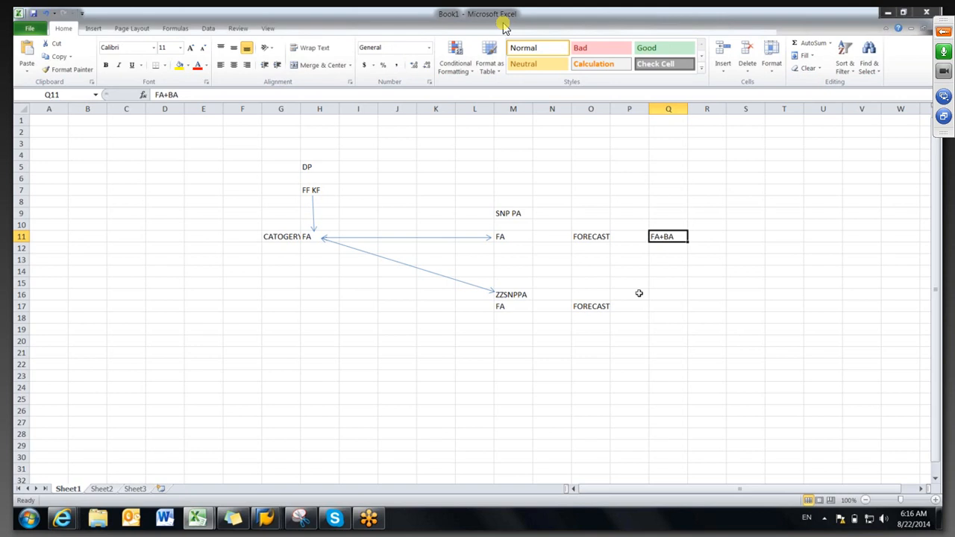
{"action": "left_click", "coordinate": [602, 239]}
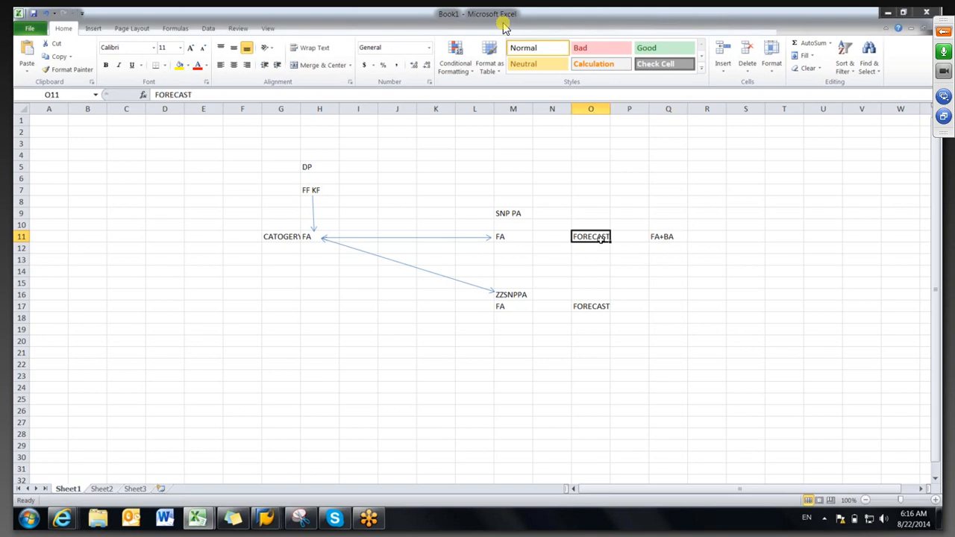
{"action": "left_click", "coordinate": [317, 157]}
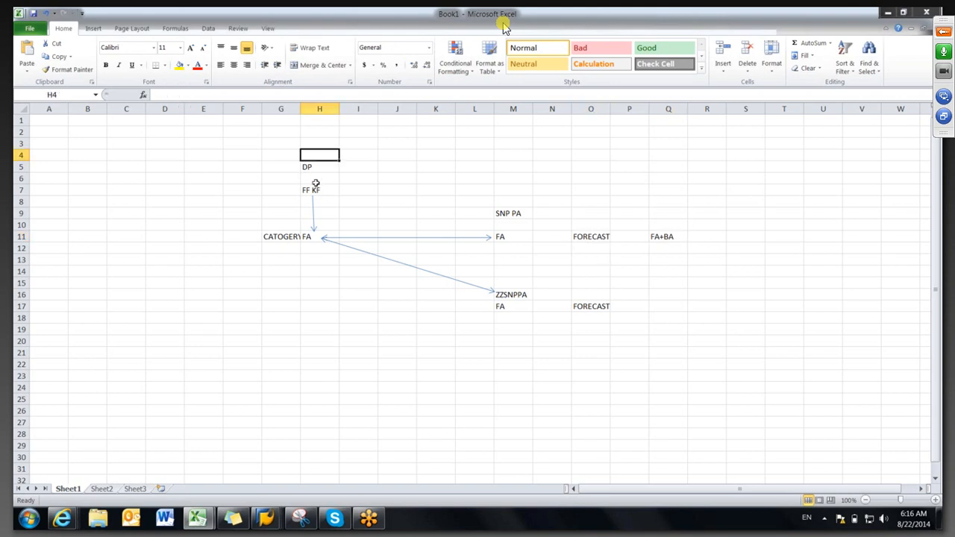
{"action": "left_click", "coordinate": [315, 235]}
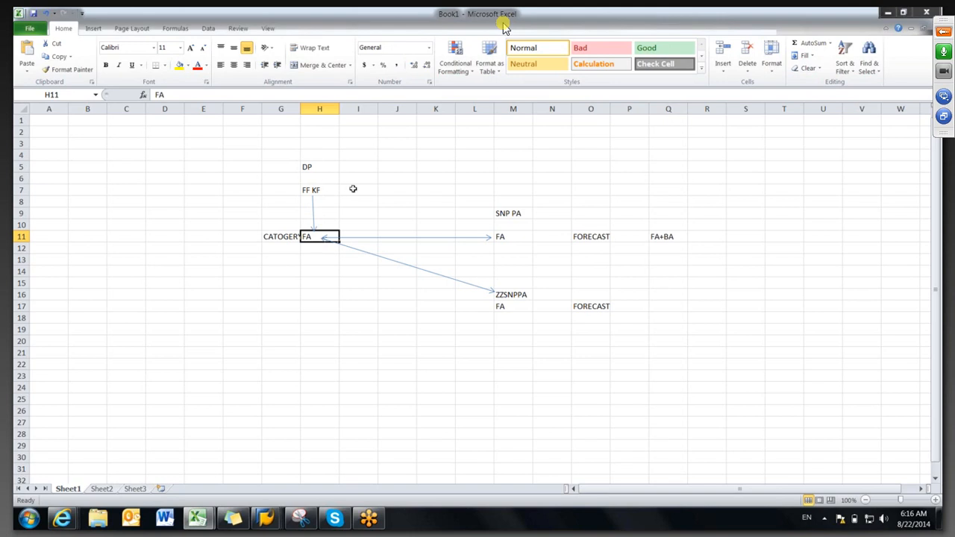
- Enter the sample quantity 1000 in cell H14 below the FA category
{"action": "left_click", "coordinate": [320, 273]}
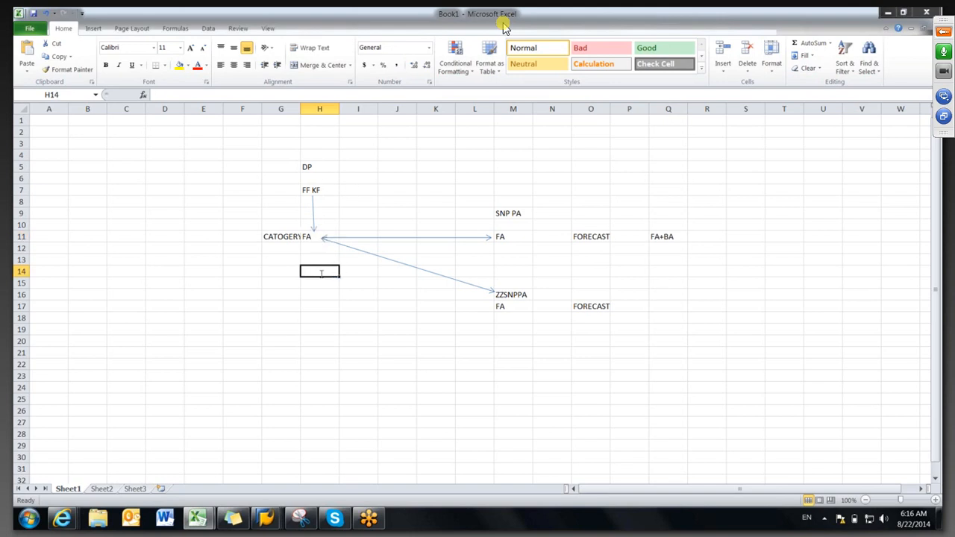
{"action": "type", "text": "1000"}
{"action": "left_click", "coordinate": [344, 312]}
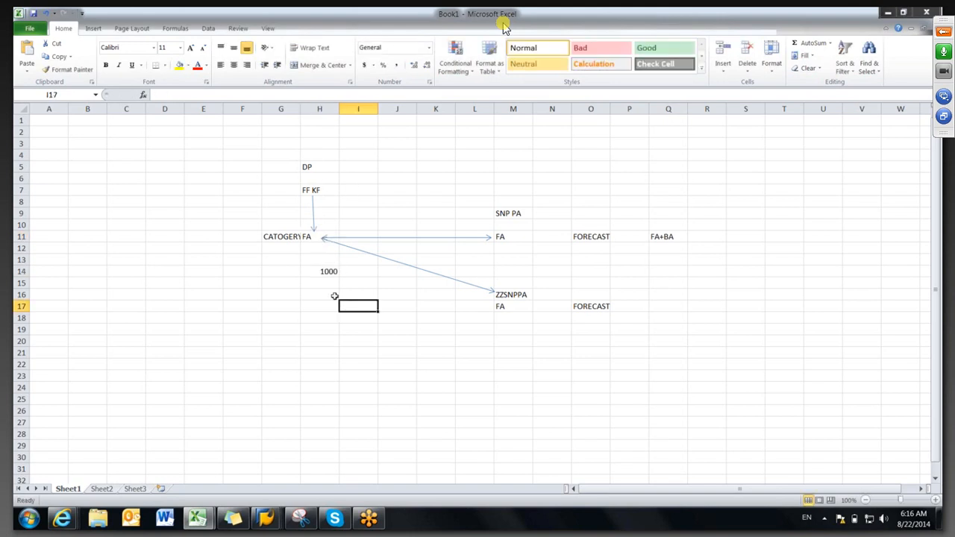
- Change the sample quantity in cell H14 to 1500
{"action": "left_click", "coordinate": [675, 237]}
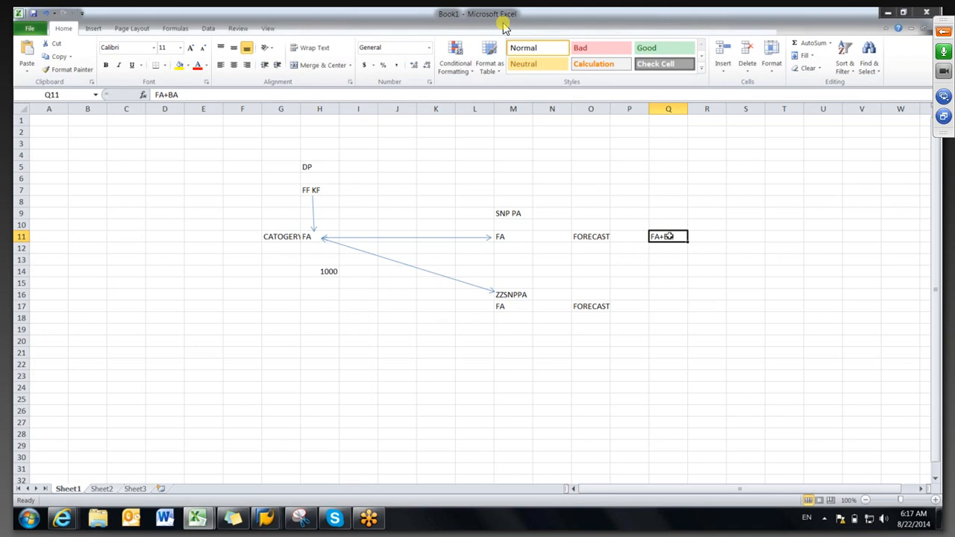
{"action": "left_click", "coordinate": [595, 238]}
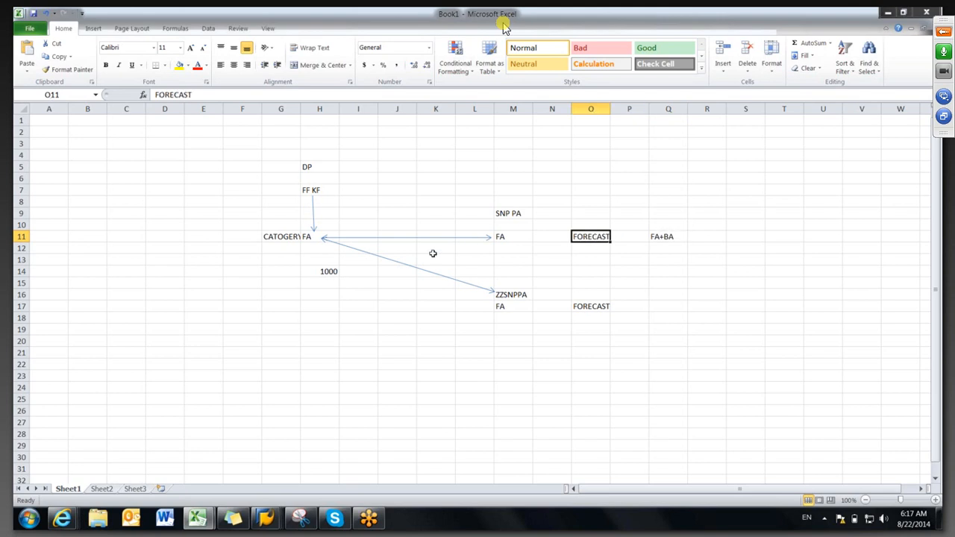
{"action": "left_click", "coordinate": [320, 273]}
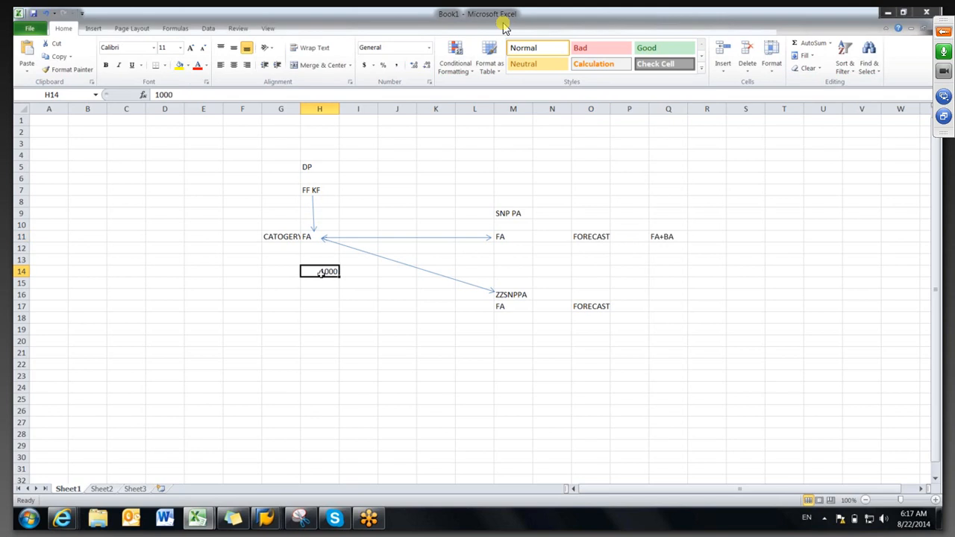
{"action": "type", "text": "1500"}
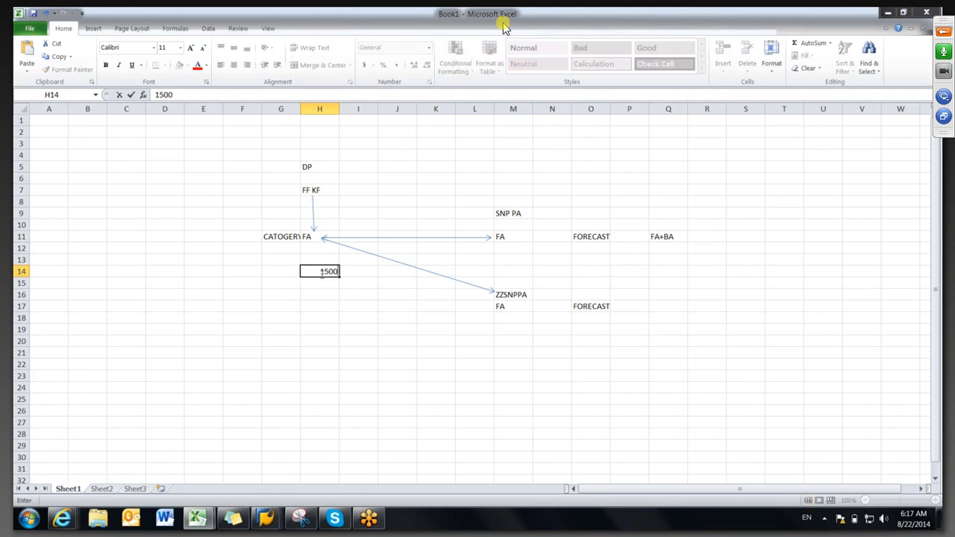
{"action": "left_click", "coordinate": [349, 298]}
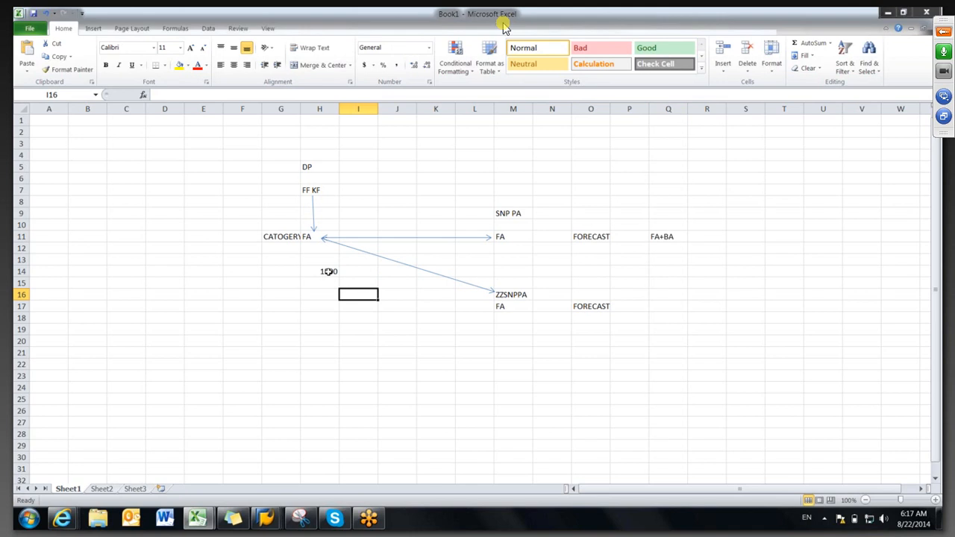
{"action": "left_click", "coordinate": [321, 306]}
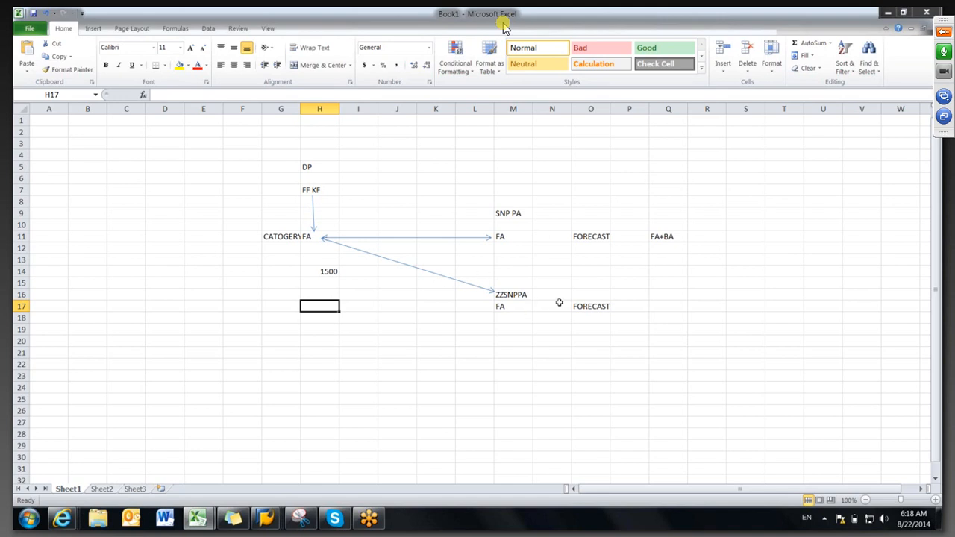
- Clear the sample quantity in cell H14 and the FA+BA entry in cell Q11
{"action": "left_click", "coordinate": [325, 272]}
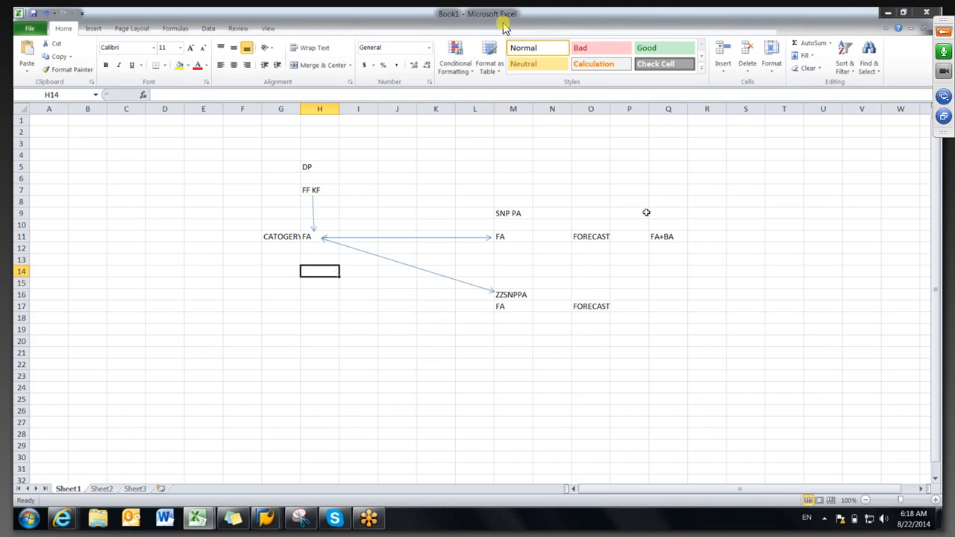
{"action": "left_click", "coordinate": [668, 237]}
{"action": "key", "text": "Delete"}
{"action": "left_click", "coordinate": [581, 293]}
- Review how category FA in H11 links to the FA and FORECAST entries of SNP PA and ZZSNPPA
{"action": "left_click", "coordinate": [320, 236]}
{"action": "left_click", "coordinate": [508, 239]}
{"action": "left_click", "coordinate": [577, 248]}
{"action": "left_click", "coordinate": [580, 303]}
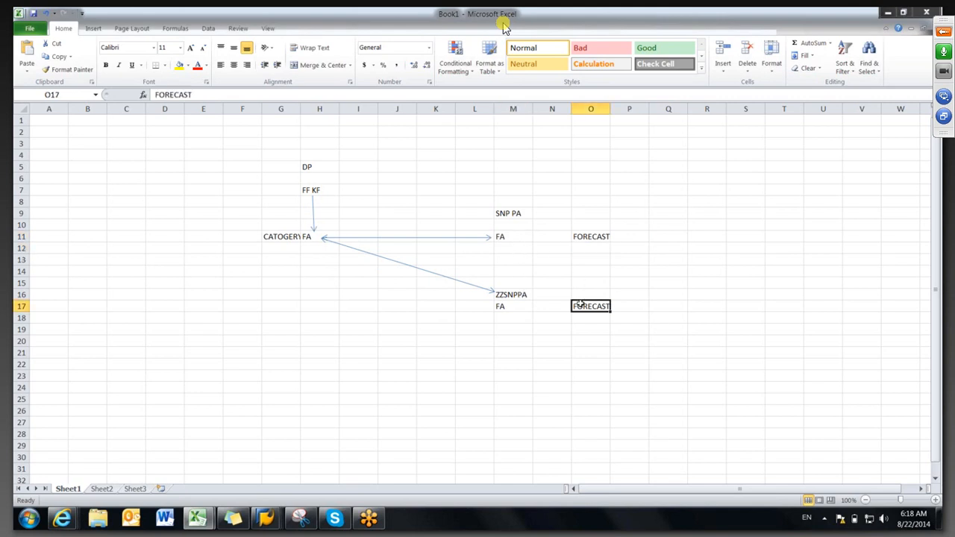
{"action": "left_click", "coordinate": [586, 237]}
{"action": "left_click", "coordinate": [515, 213]}
{"action": "left_click", "coordinate": [512, 298]}
{"action": "left_click", "coordinate": [522, 371]}
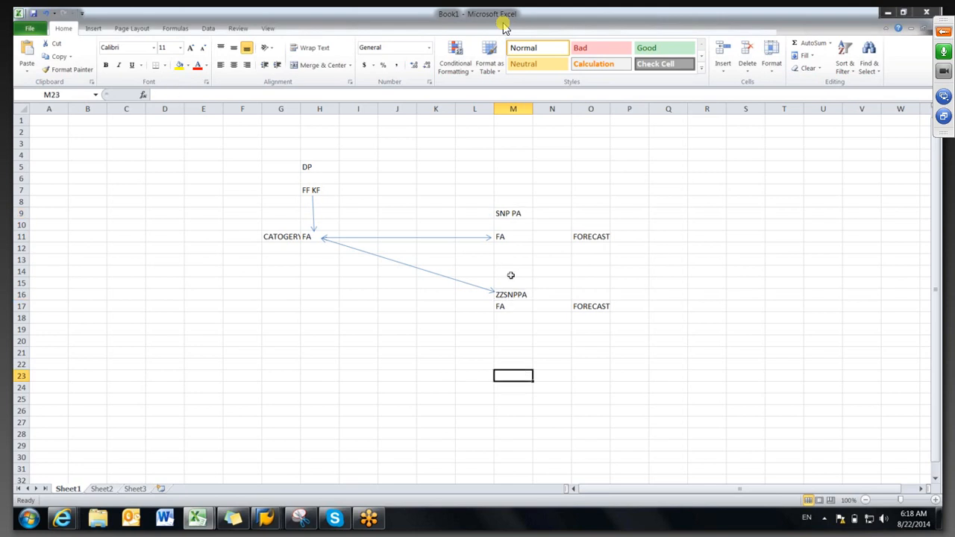
{"action": "left_click", "coordinate": [521, 239]}
{"action": "left_click", "coordinate": [512, 318]}
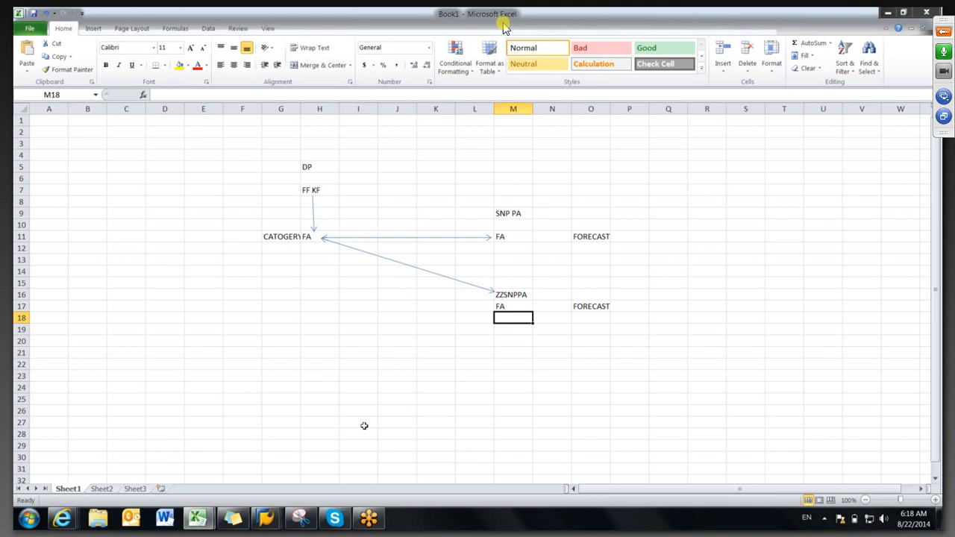
- Switch to the SAP Release to SNP window and set the horizon from 01.08.2014 to 31.12.2014
{"action": "left_click", "coordinate": [266, 522]}
{"action": "mouse_move", "coordinate": [267, 519]}
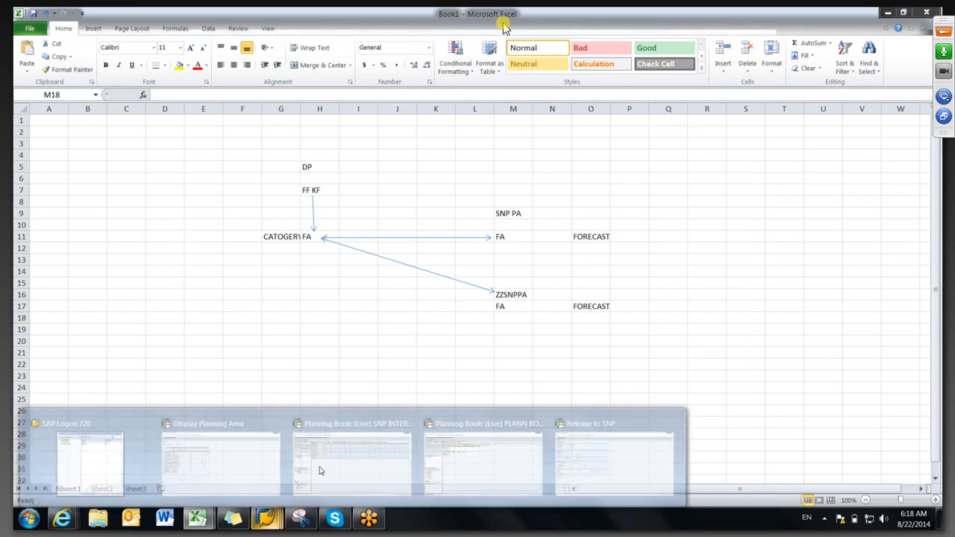
{"action": "left_click", "coordinate": [603, 443]}
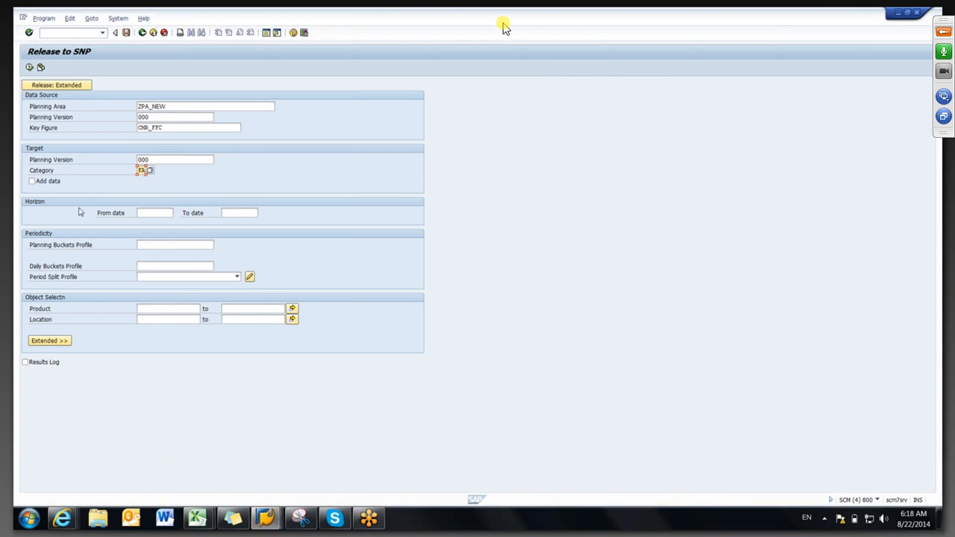
{"action": "left_click", "coordinate": [147, 211]}
{"action": "type", "text": "01082014"}
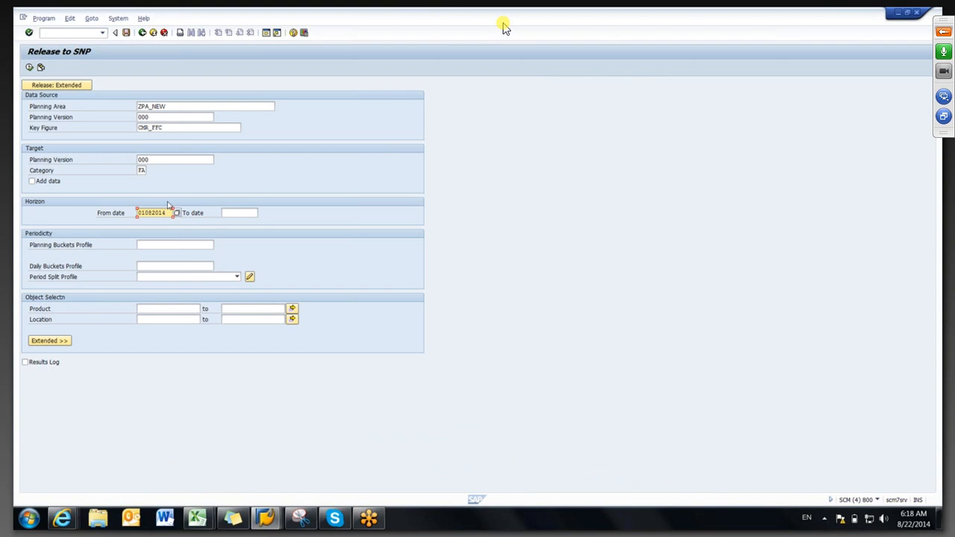
{"action": "left_click", "coordinate": [243, 211]}
{"action": "left_click", "coordinate": [239, 222]}
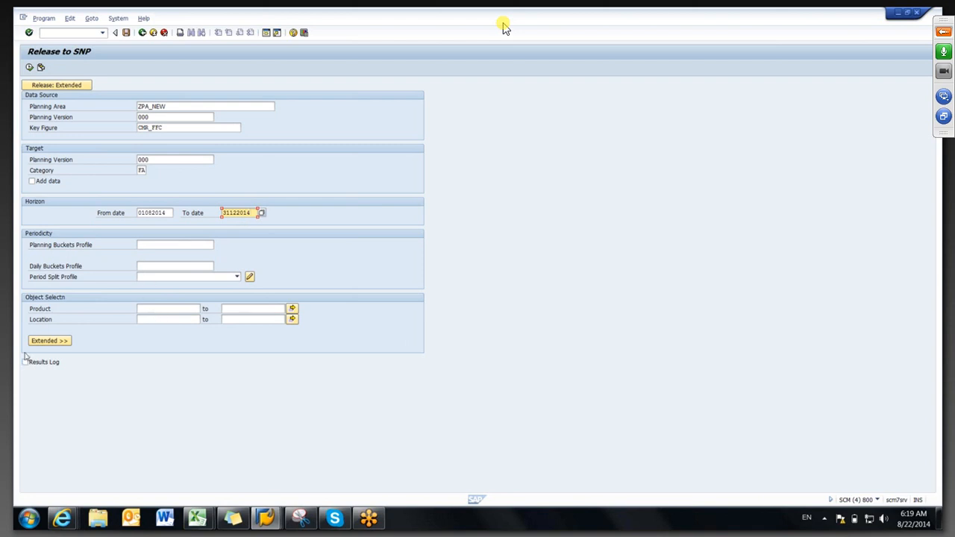
- Expand the extended release options and enter product 2320 in the object selection
{"action": "left_click", "coordinate": [50, 340]}
{"action": "left_click", "coordinate": [183, 308]}
{"action": "type", "text": "2320"}
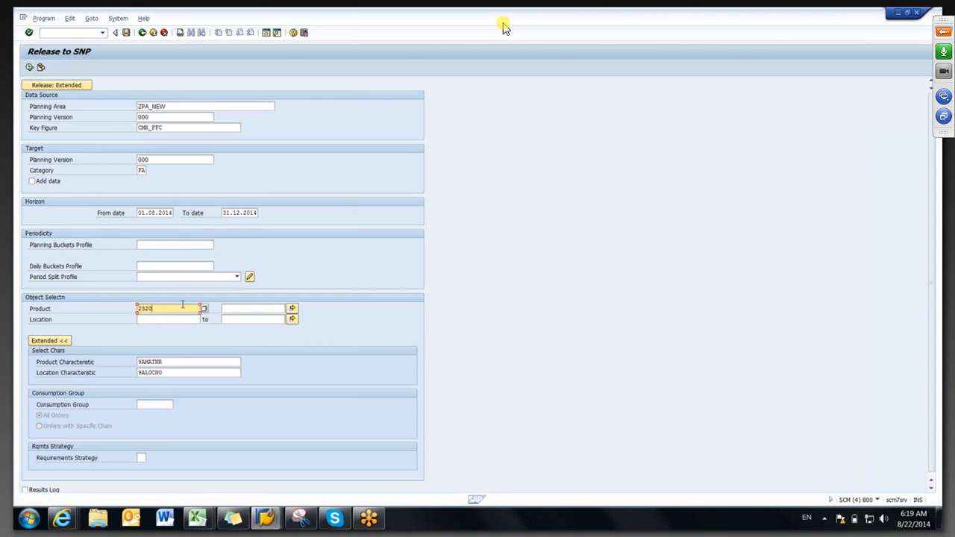
- Choose 9AMATNR as the product characteristic and CUST as the location characteristic
{"action": "left_click", "coordinate": [191, 363]}
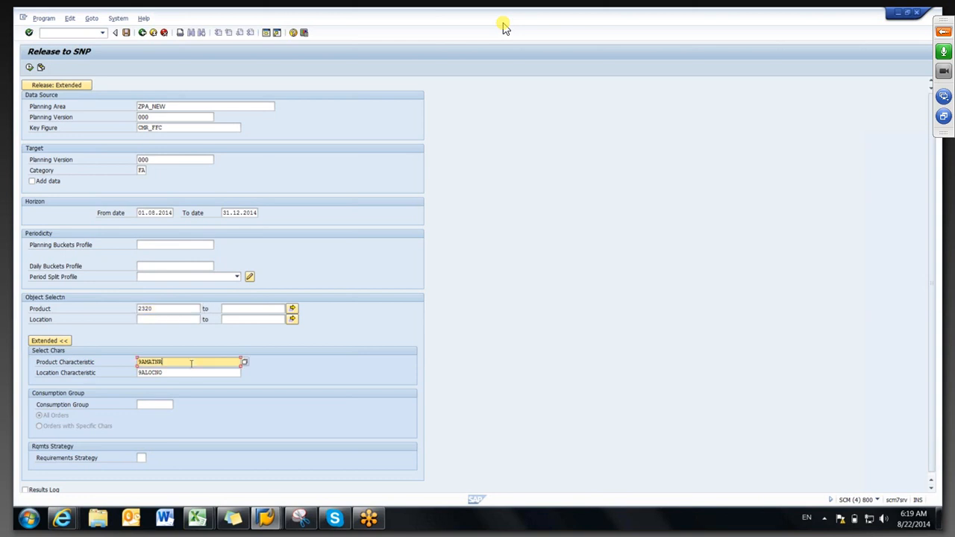
{"action": "key", "text": "F4"}
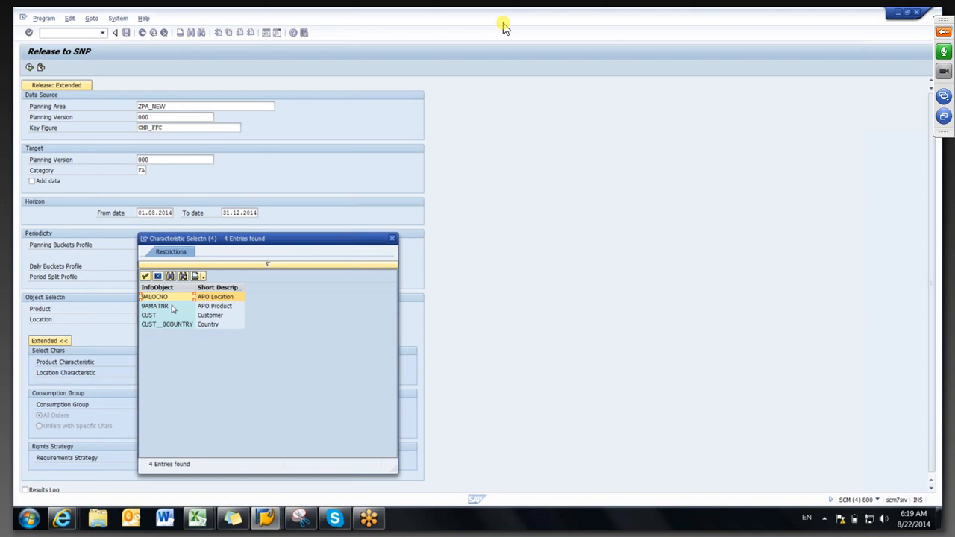
{"action": "double_click", "coordinate": [171, 308]}
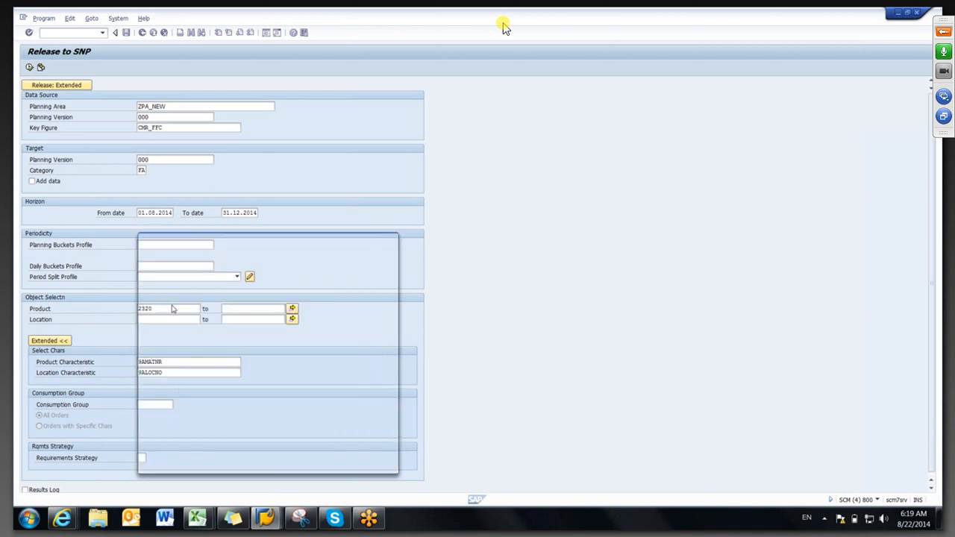
{"action": "left_click", "coordinate": [240, 373]}
{"action": "left_click", "coordinate": [245, 373]}
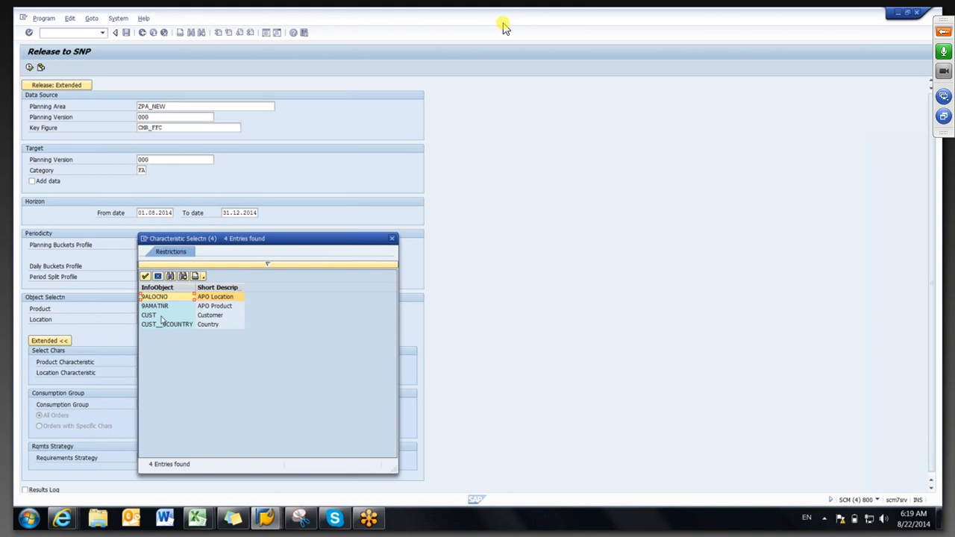
{"action": "double_click", "coordinate": [160, 315]}
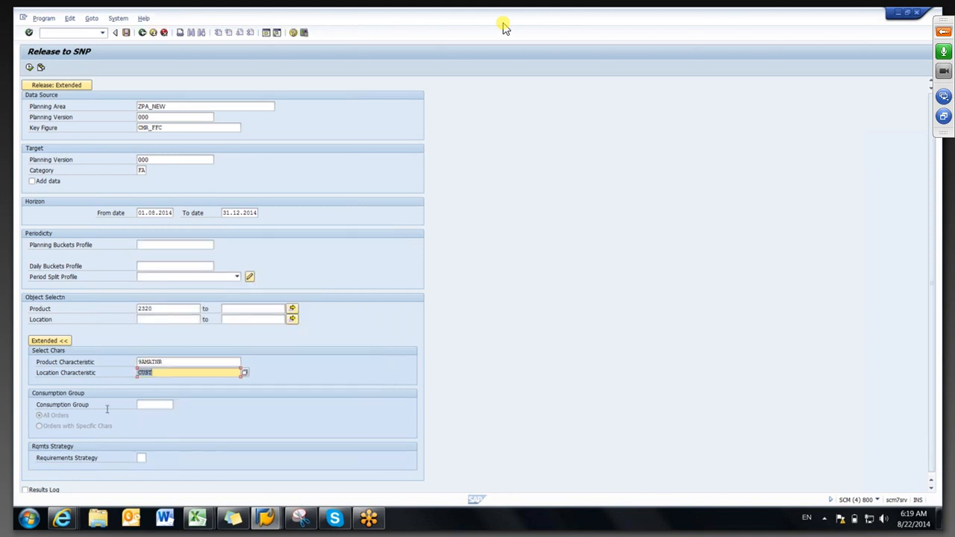
- Turn on the results log and execute the forecast release to SNP
{"action": "left_click", "coordinate": [25, 490]}
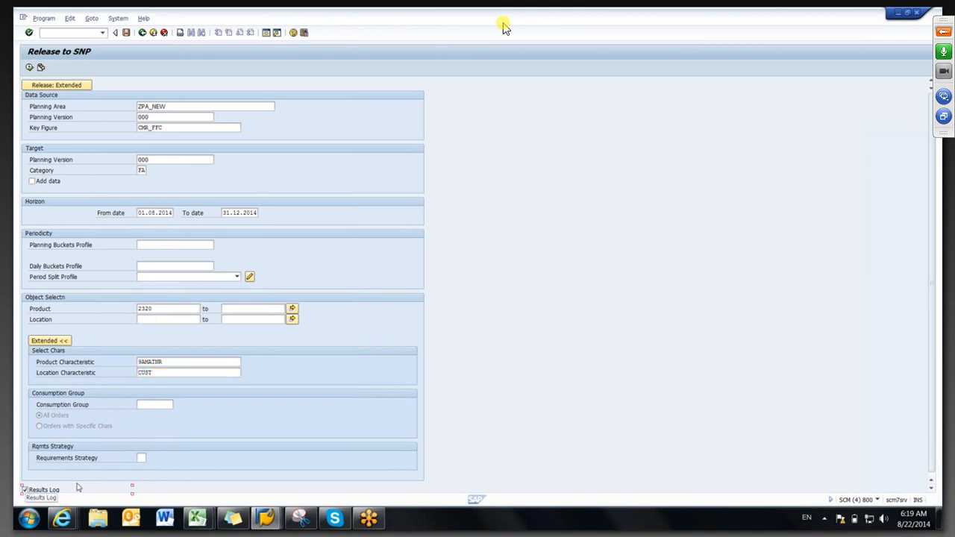
{"action": "left_click", "coordinate": [30, 67]}
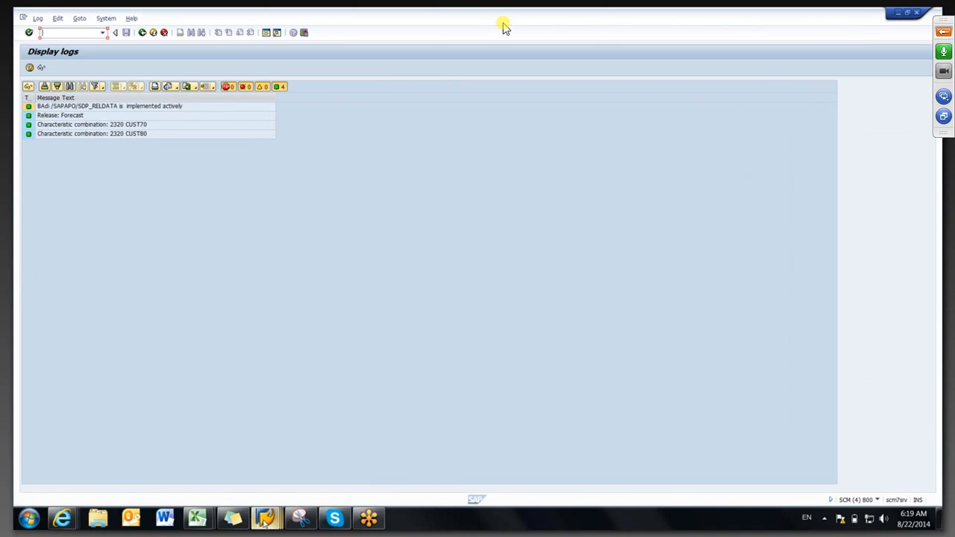
- Switch to the SNP interactive planning book and load the planning data for product 2320 at location CUST70
{"action": "mouse_move", "coordinate": [263, 523]}
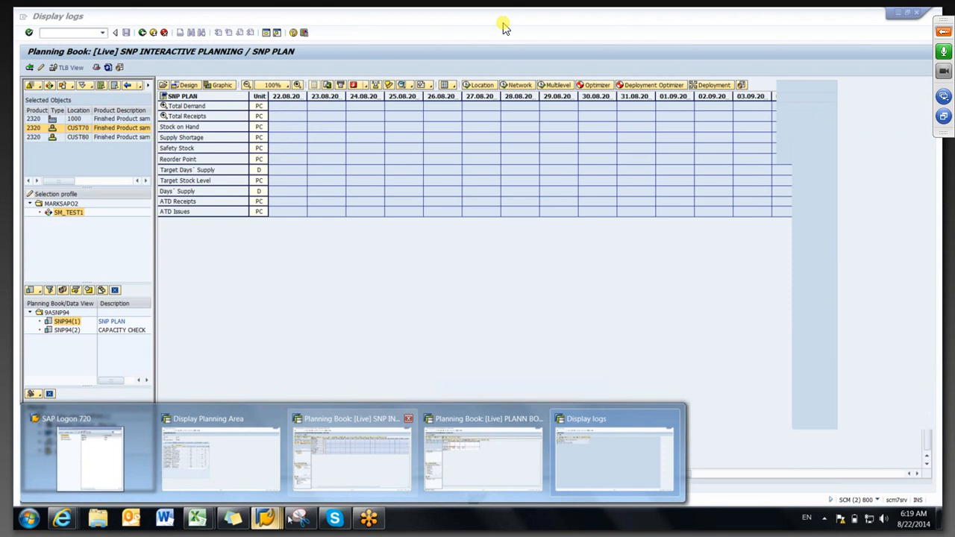
{"action": "left_click", "coordinate": [373, 442]}
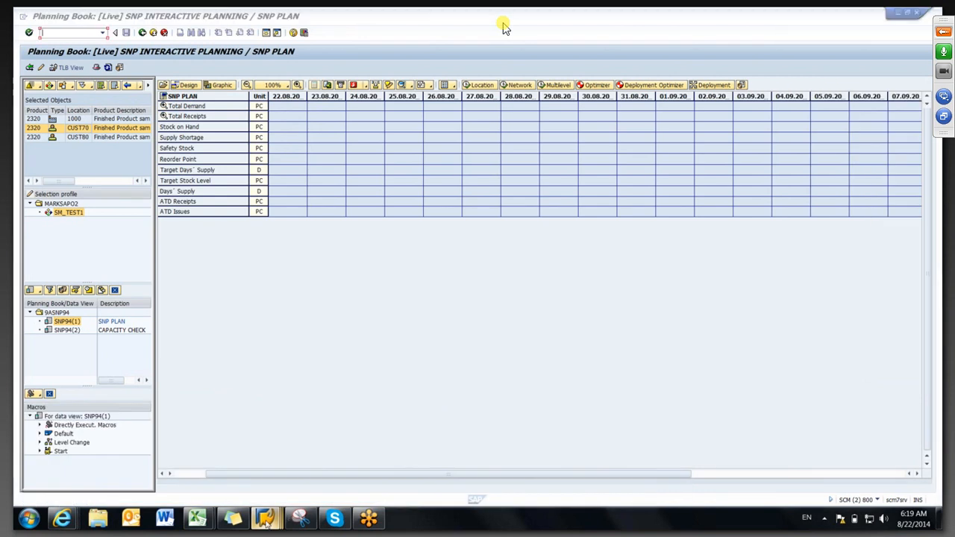
{"action": "mouse_move", "coordinate": [266, 523]}
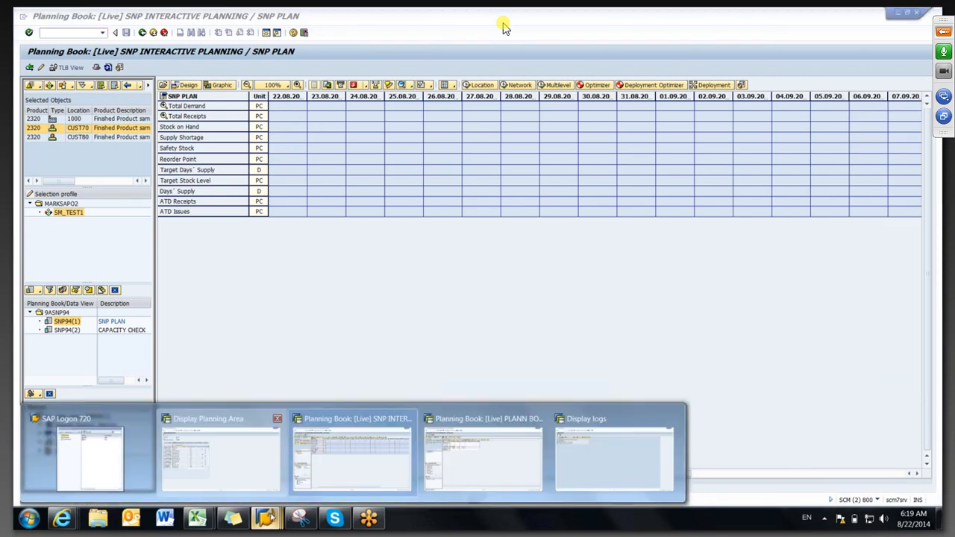
{"action": "left_click", "coordinate": [332, 479]}
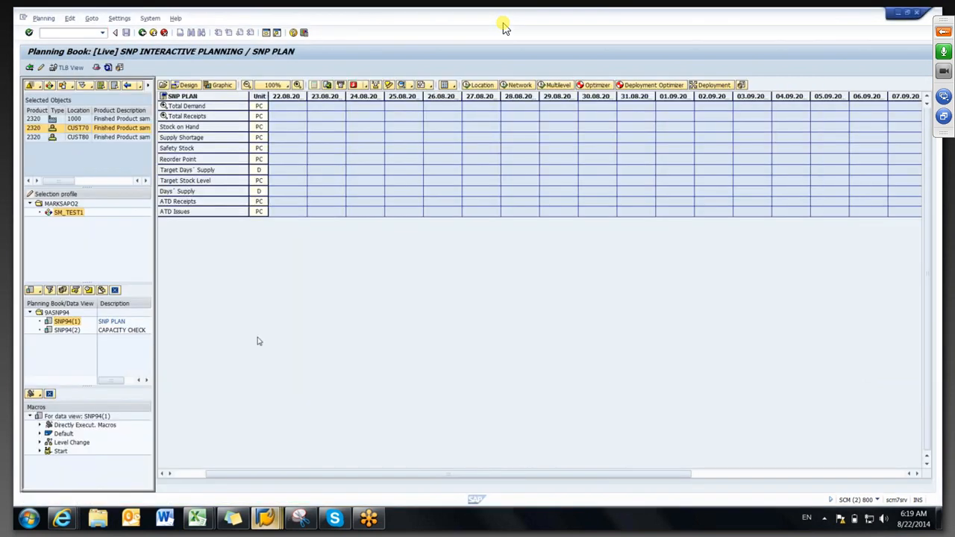
{"action": "double_click", "coordinate": [71, 128]}
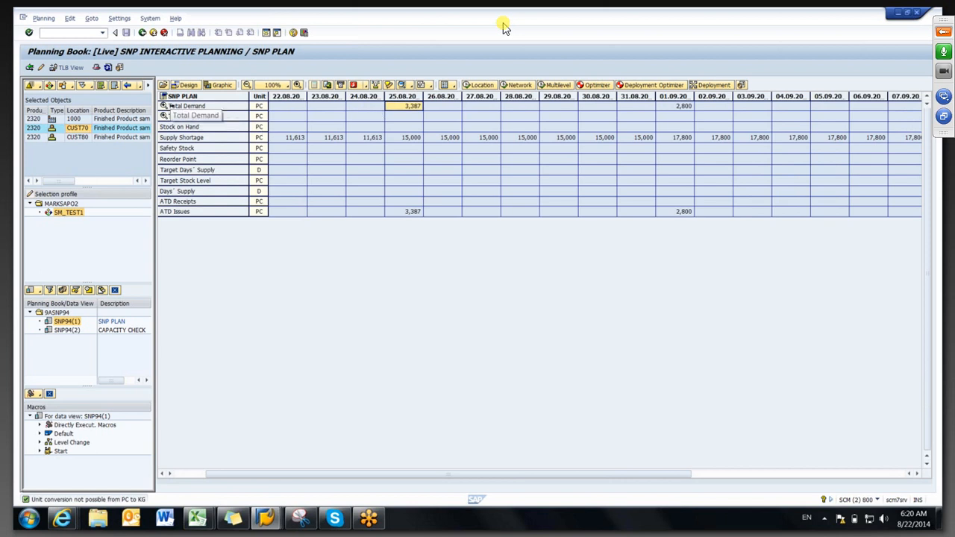
- Expand the Total Demand row and examine the released forecast in the INITIAL, 25.08 and 01.09 buckets
{"action": "left_click", "coordinate": [163, 106]}
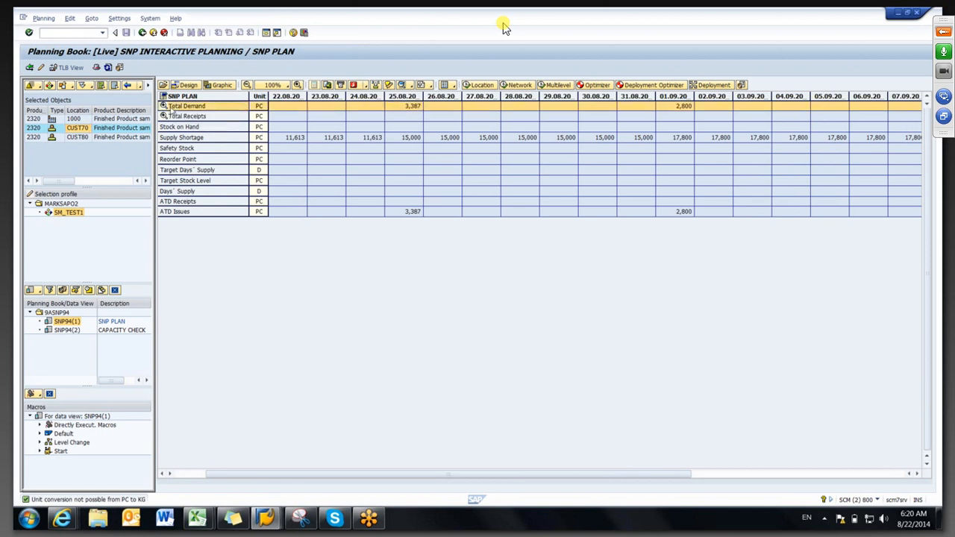
{"action": "mouse_move", "coordinate": [254, 473]}
{"action": "left_mouse_down"}
{"action": "mouse_move", "coordinate": [220, 479]}
{"action": "mouse_move", "coordinate": [554, 476]}
{"action": "mouse_move", "coordinate": [209, 468]}
{"action": "left_mouse_up"}
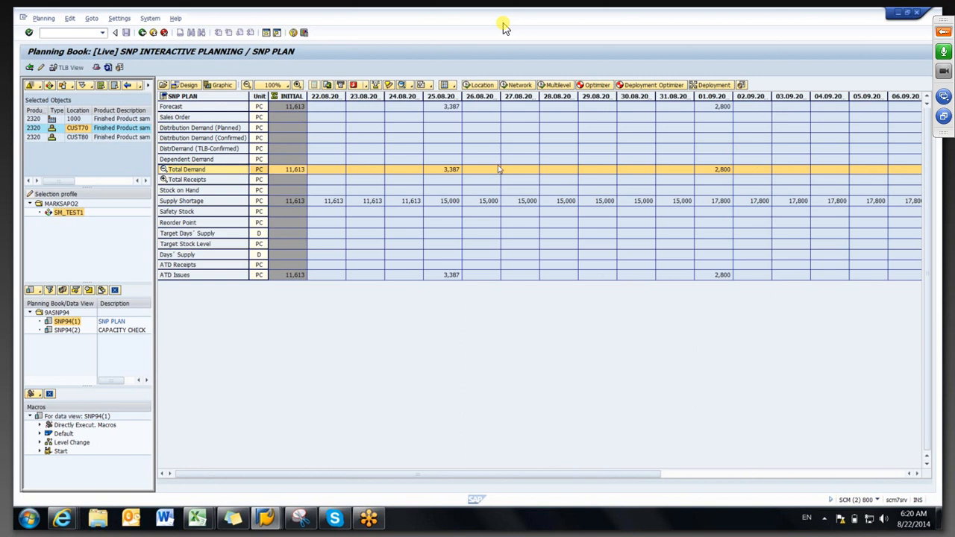
{"action": "left_click", "coordinate": [713, 108]}
{"action": "left_click", "coordinate": [432, 109]}
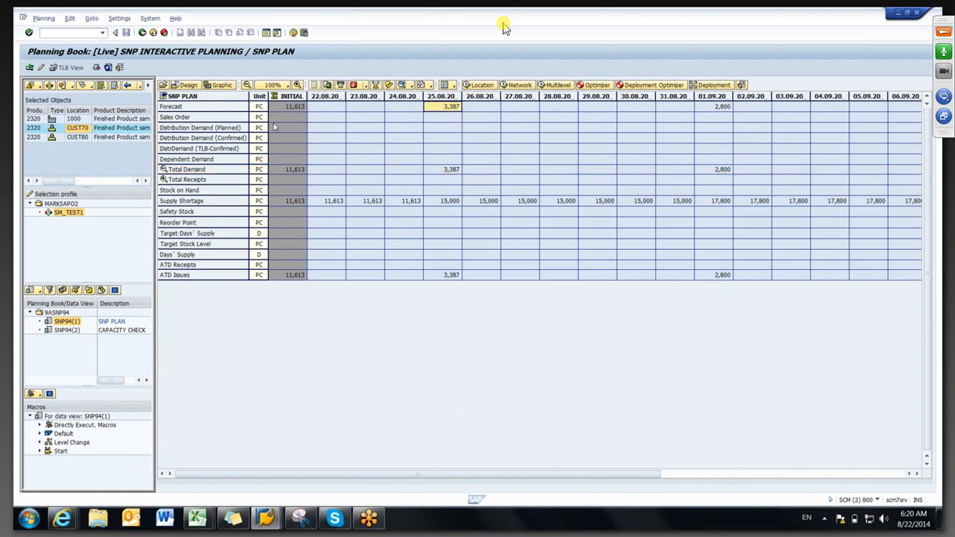
{"action": "left_click", "coordinate": [272, 110]}
{"action": "left_click", "coordinate": [438, 109]}
{"action": "left_click", "coordinate": [434, 171]}
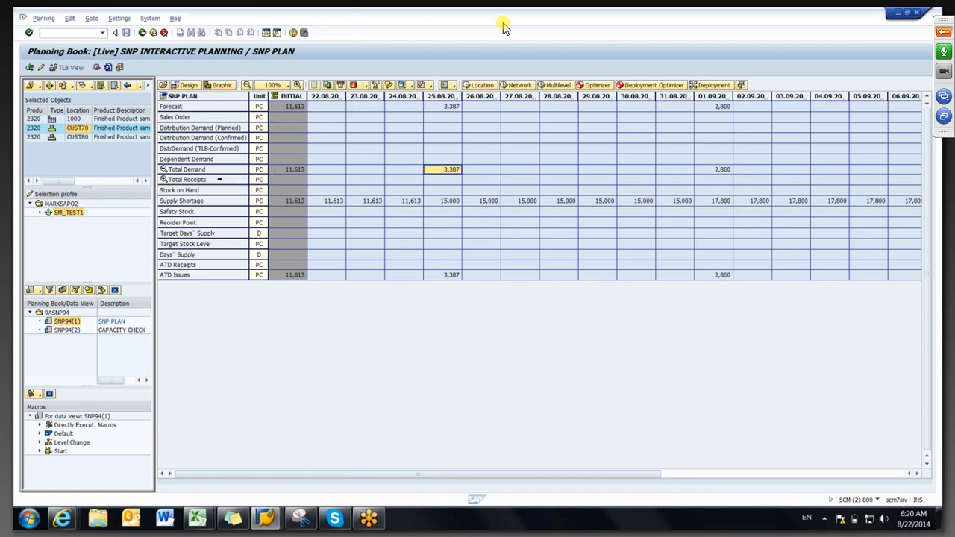
- Expand the Total Receipts row and compare the supply shortage with the forecast in the INITIAL and 25.08 buckets
{"action": "left_click", "coordinate": [218, 181]}
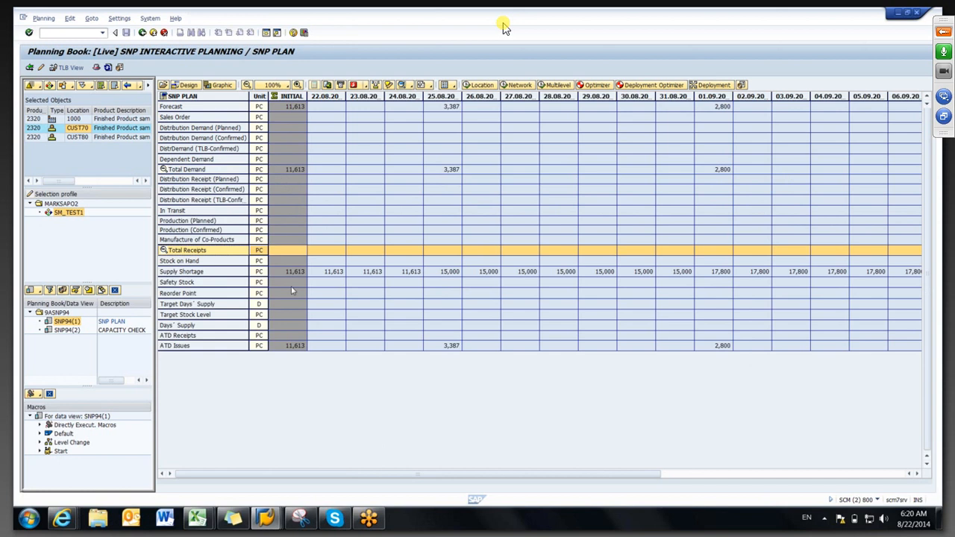
{"action": "left_click", "coordinate": [282, 274]}
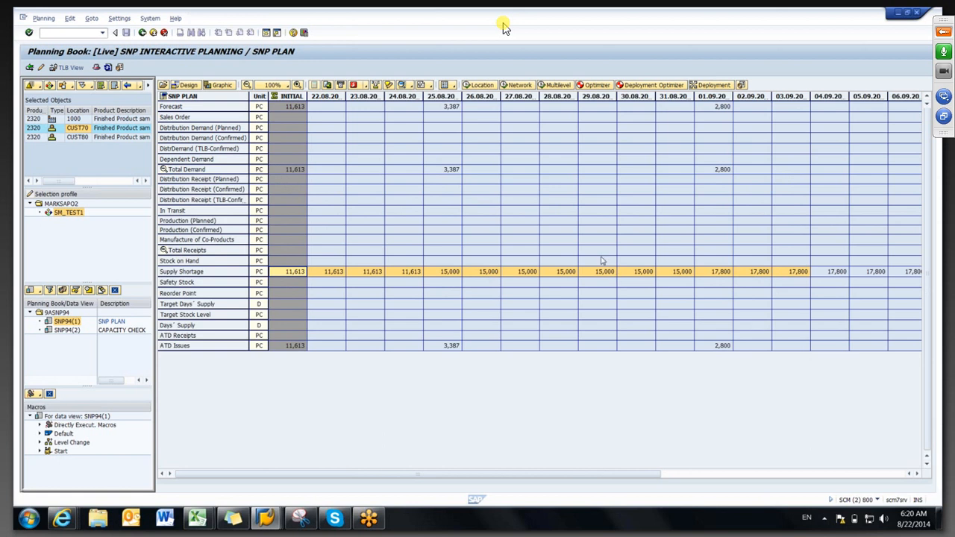
{"action": "left_click", "coordinate": [561, 223]}
{"action": "left_click", "coordinate": [287, 108]}
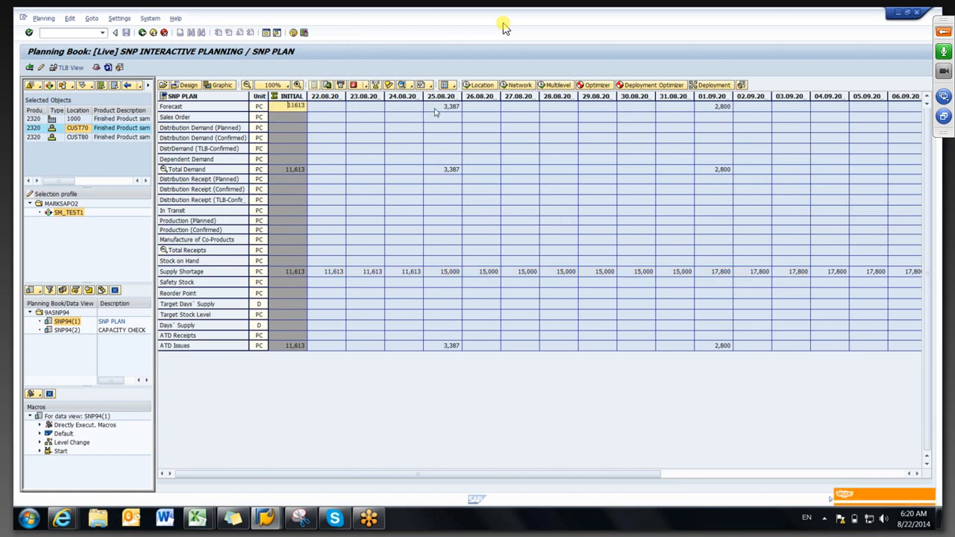
{"action": "left_click", "coordinate": [436, 109]}
{"action": "left_click", "coordinate": [275, 109]}
{"action": "left_click", "coordinate": [433, 110]}
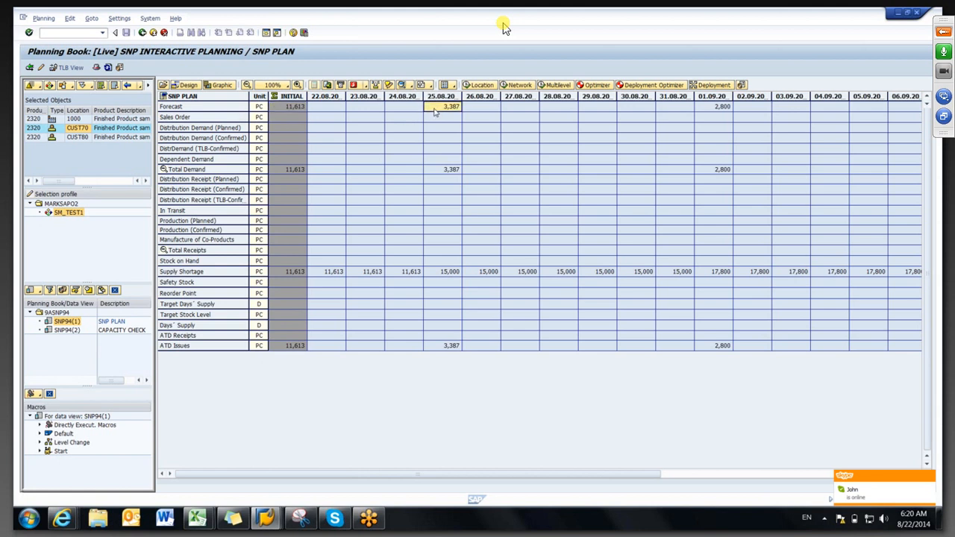
- Examine the Forecast row at CUST70 and calculate the total of its INITIAL through 25.08 buckets
{"action": "left_click", "coordinate": [705, 107]}
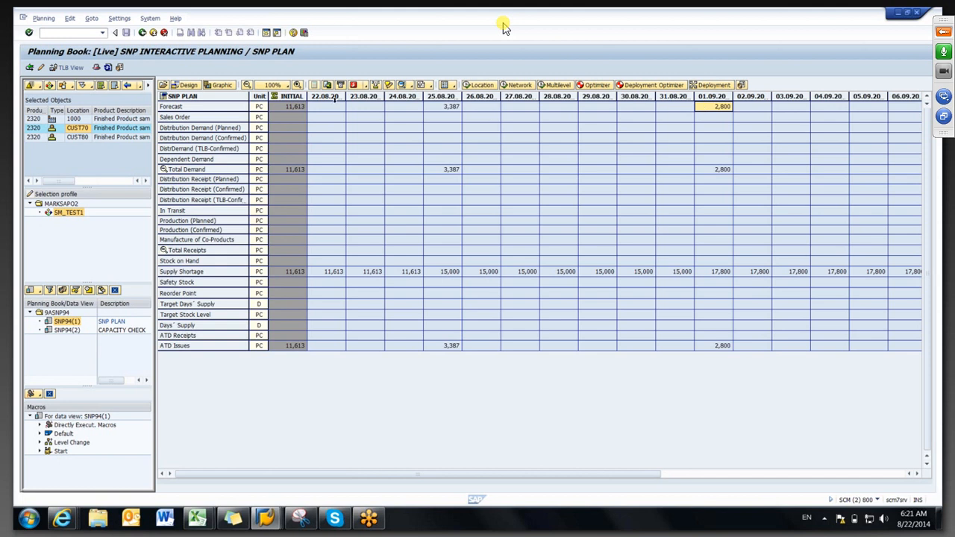
{"action": "left_click", "coordinate": [235, 106]}
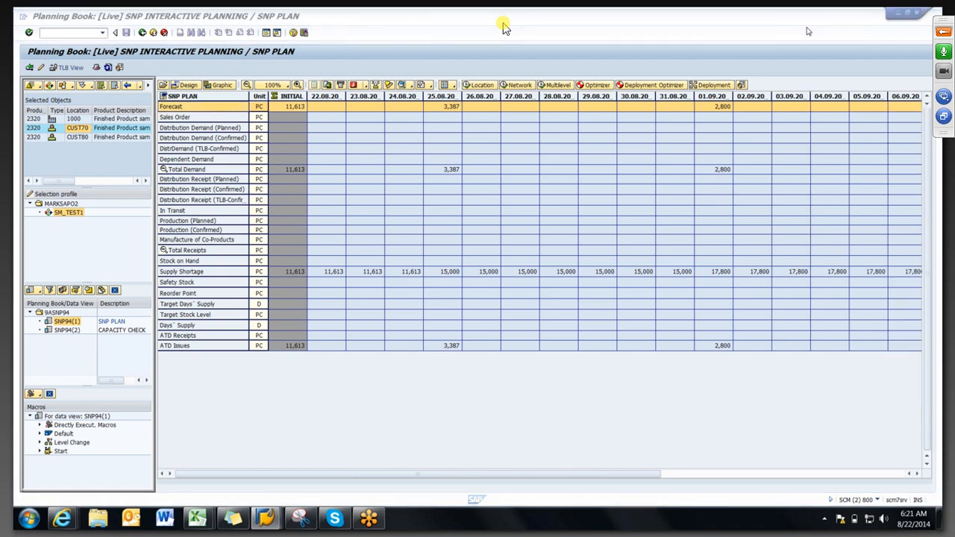
{"action": "left_click", "coordinate": [710, 110]}
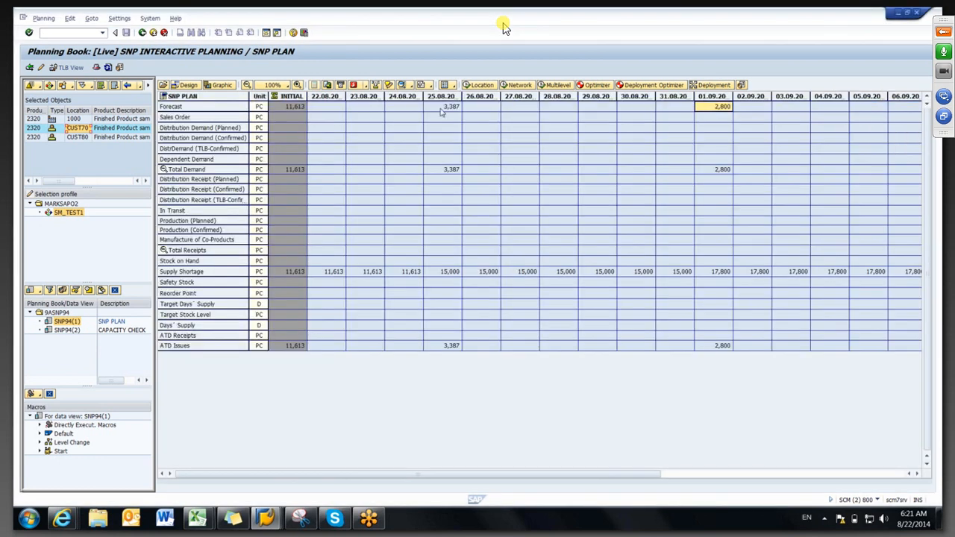
{"action": "left_click_drag", "start_coordinate": [442, 111], "coordinate": [285, 115]}
{"action": "right_click", "coordinate": [285, 115]}
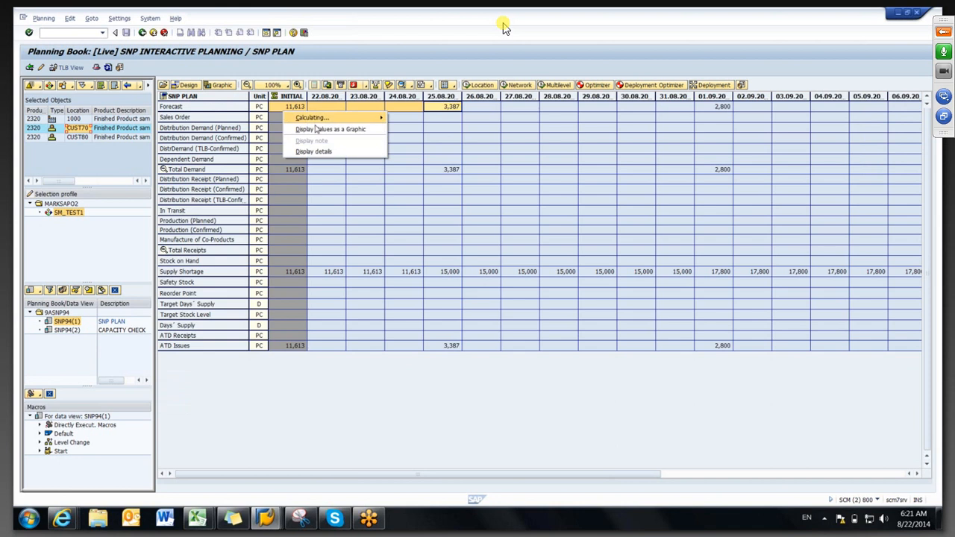
{"action": "mouse_move", "coordinate": [348, 116]}
{"action": "left_click", "coordinate": [405, 118]}
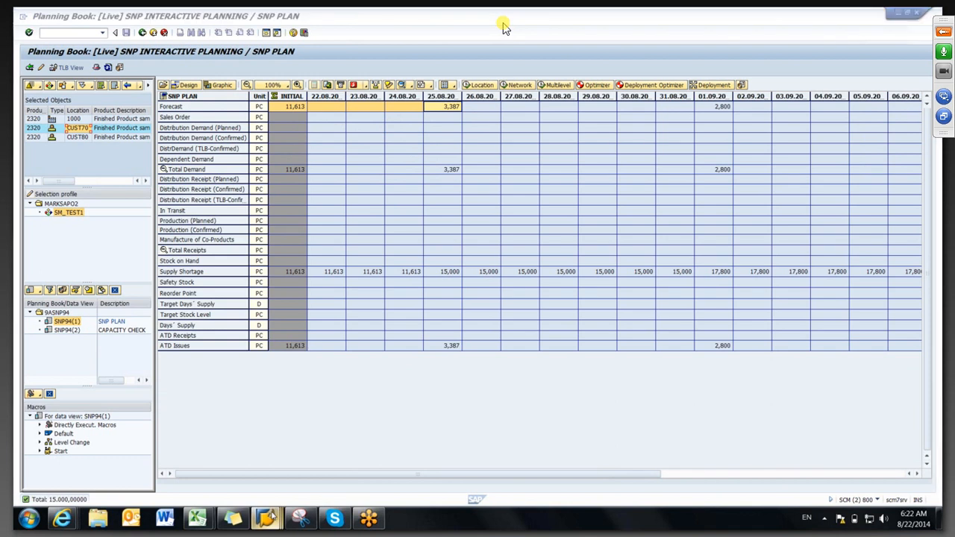
- Compare the August and September Final Forecast in the DP planning book with the SNP forecast buckets from 01.09 onward
{"action": "mouse_move", "coordinate": [270, 515]}
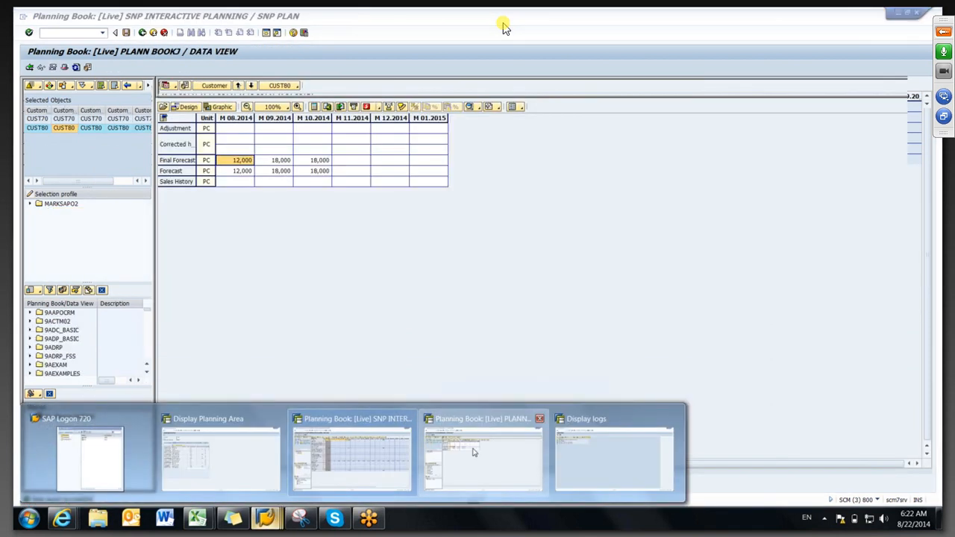
{"action": "left_click", "coordinate": [473, 451]}
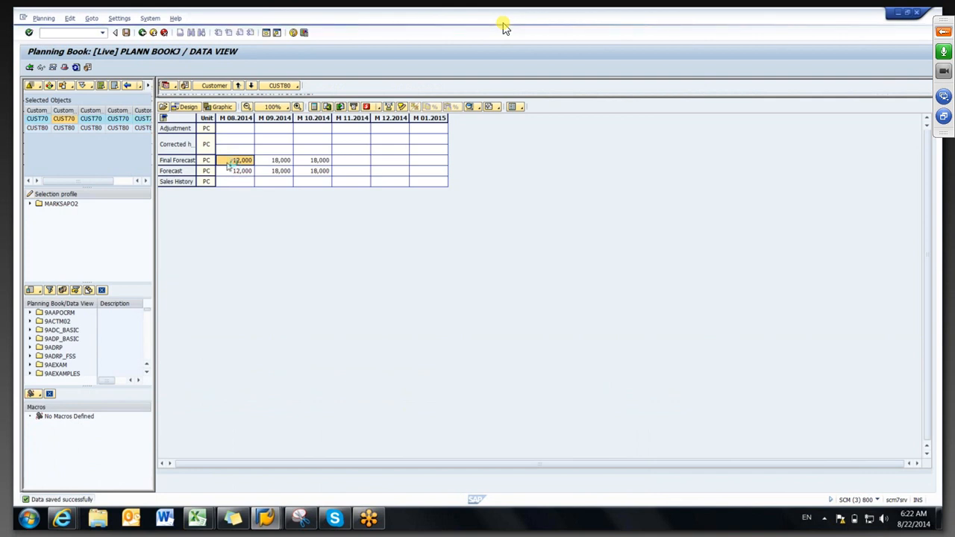
{"action": "left_click", "coordinate": [268, 161]}
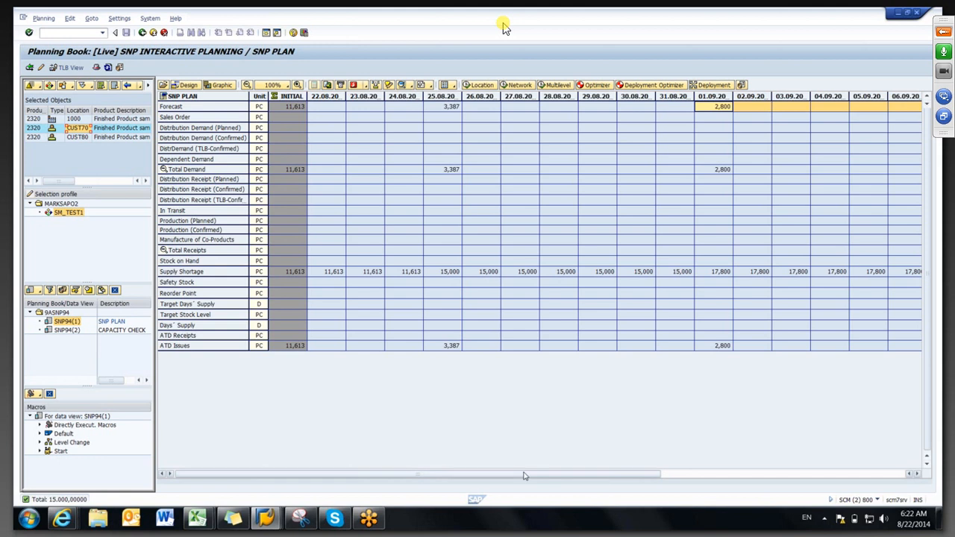
{"action": "mouse_move", "coordinate": [538, 476]}
{"action": "left_mouse_down"}
{"action": "mouse_move", "coordinate": [724, 466]}
{"action": "mouse_move", "coordinate": [532, 476]}
{"action": "left_mouse_up"}
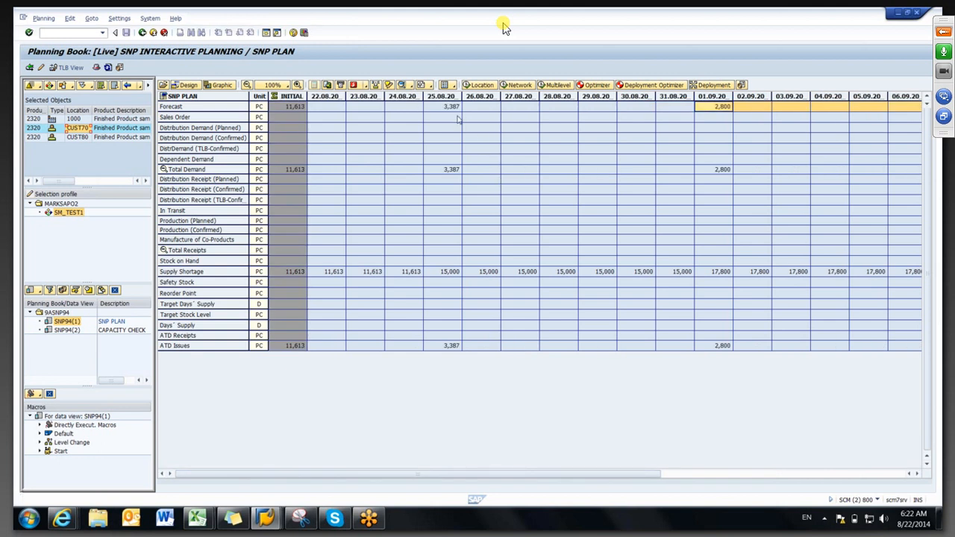
- Examine the Forecast row's daily buckets between 22.08 and 26.08 in the SNP planning book
{"action": "left_click", "coordinate": [338, 109]}
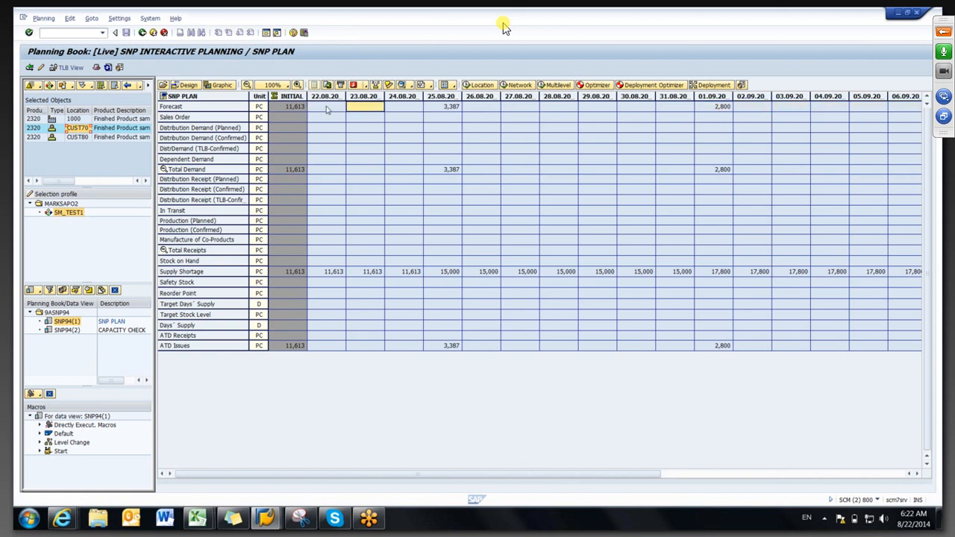
{"action": "left_click", "coordinate": [378, 114]}
{"action": "left_click", "coordinate": [420, 112]}
{"action": "left_click", "coordinate": [484, 112]}
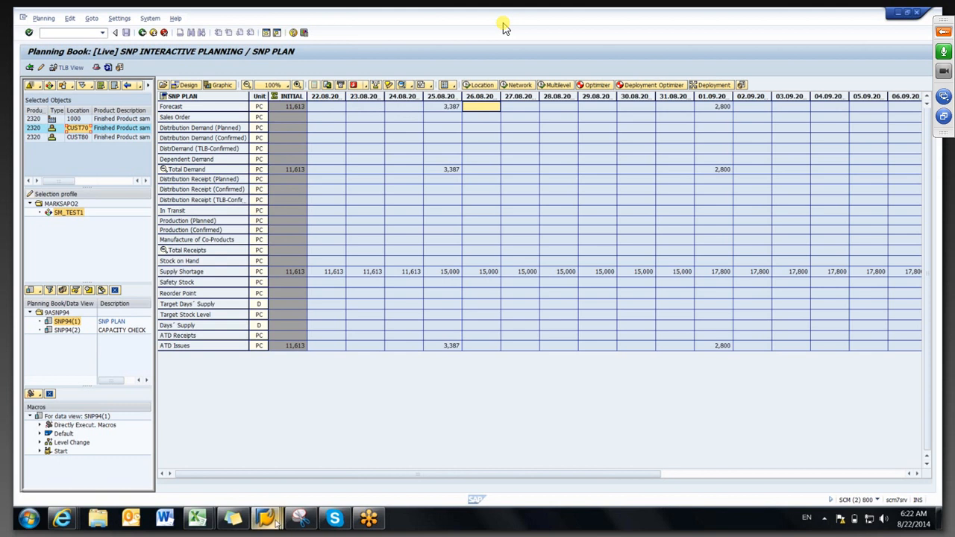
- Return from the release log to the Release to SNP selection and set the Daily Buckets Profile to 9ADAYS
{"action": "mouse_move", "coordinate": [276, 523]}
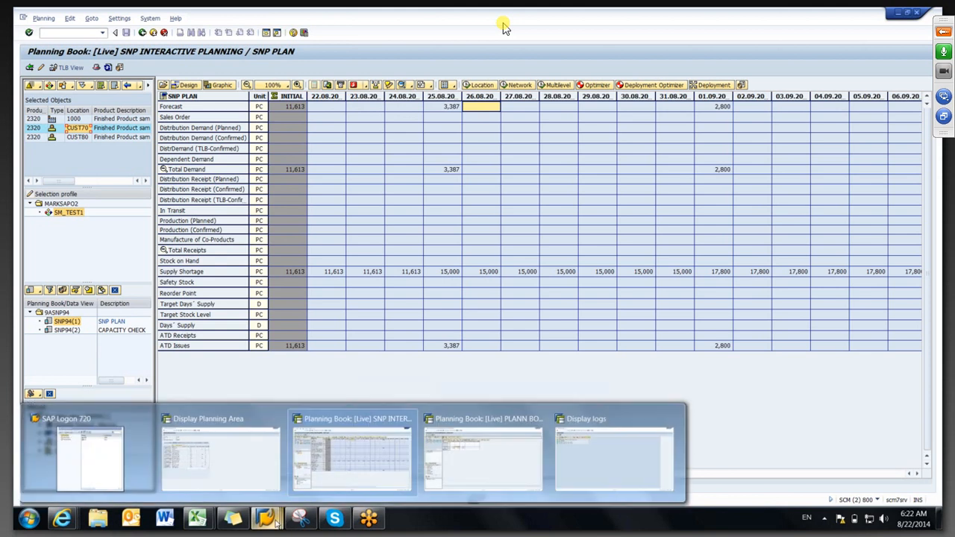
{"action": "left_click", "coordinate": [600, 448]}
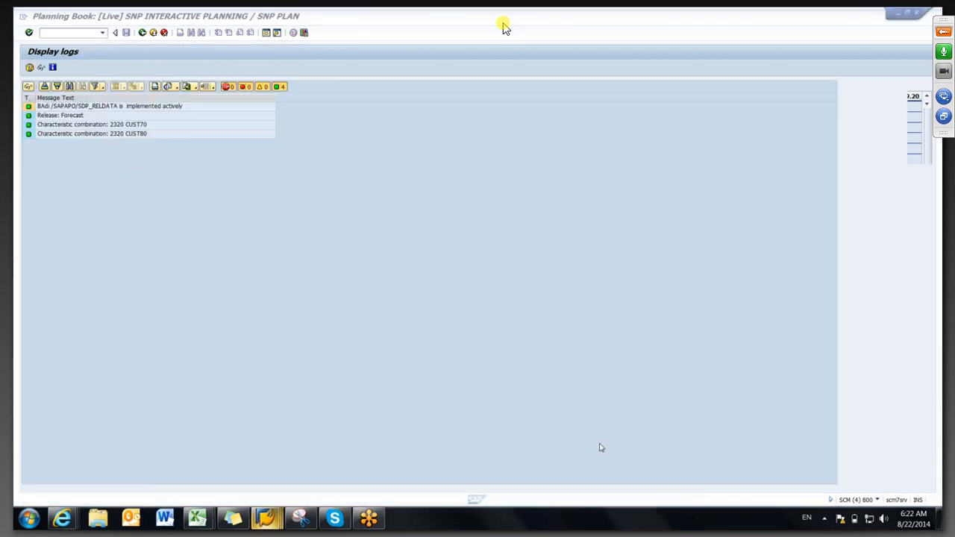
{"action": "left_click", "coordinate": [141, 32]}
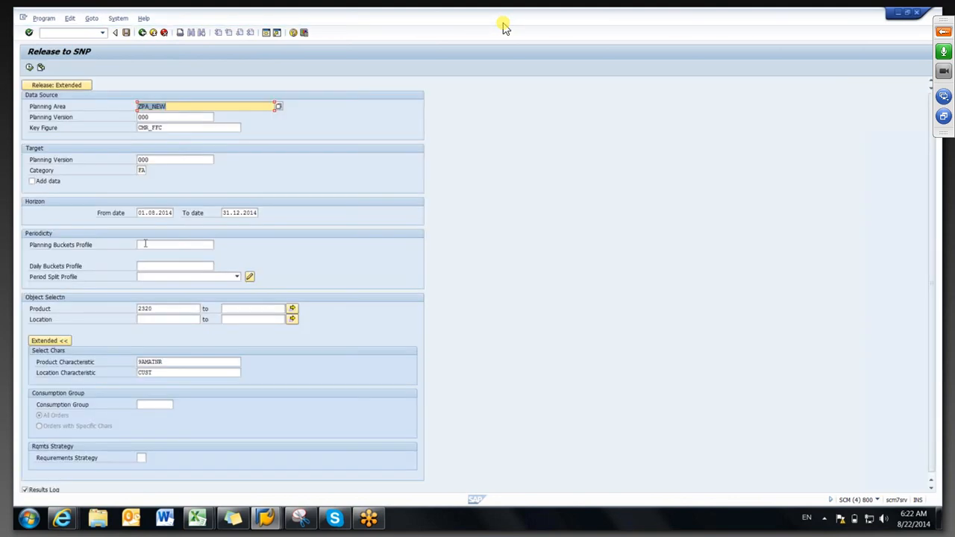
{"action": "left_click", "coordinate": [145, 244]}
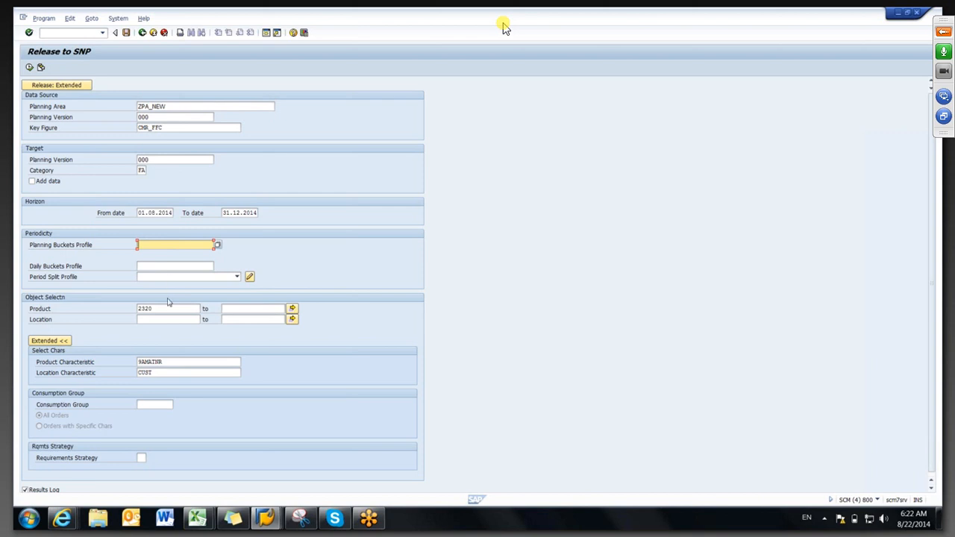
{"action": "left_click", "coordinate": [158, 267]}
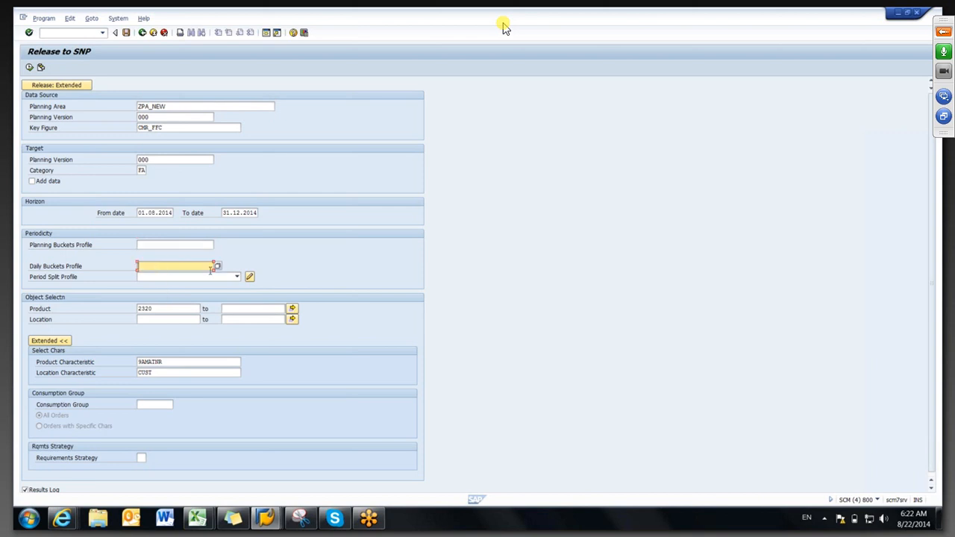
{"action": "left_click", "coordinate": [216, 267]}
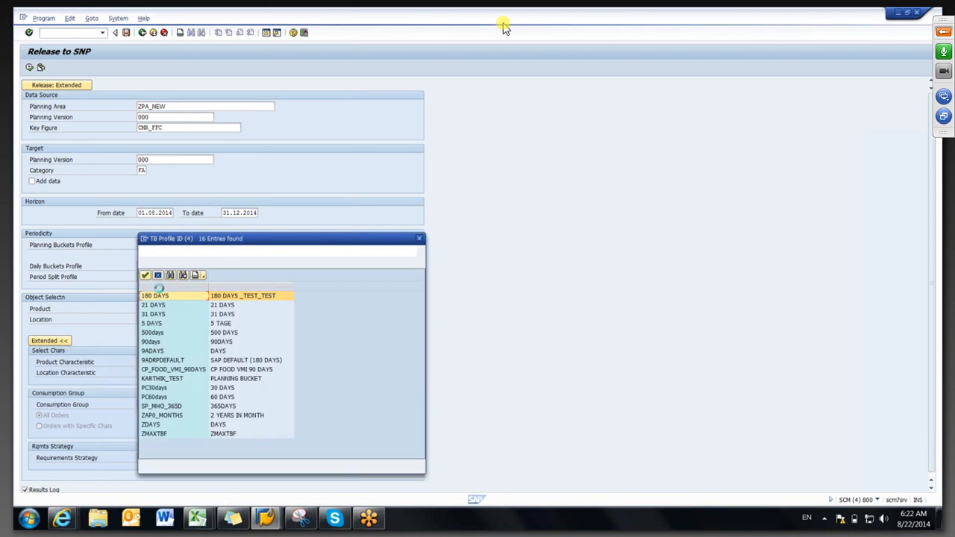
{"action": "double_click", "coordinate": [153, 353]}
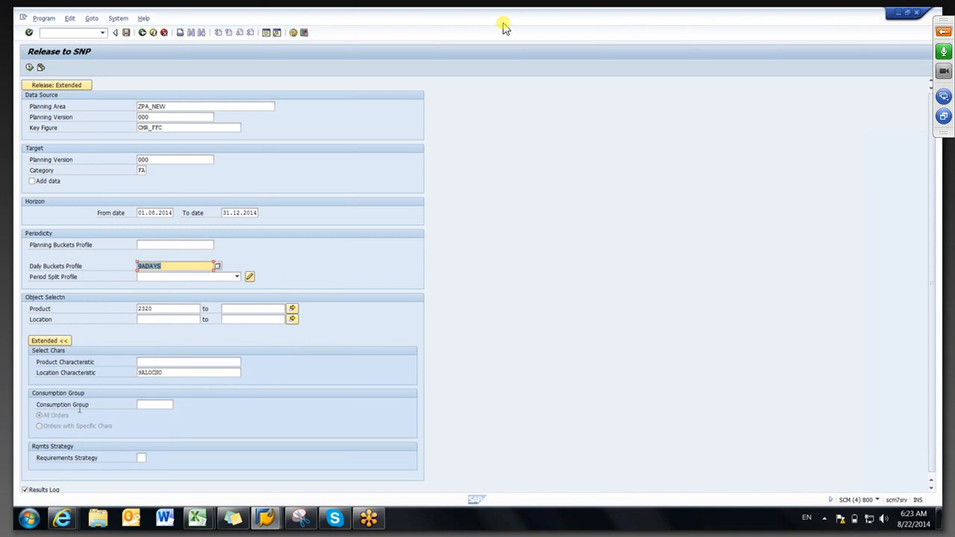
- Set the Product Characteristic to 9AMATNR and the Location Characteristic to CUST for the release
{"action": "left_click", "coordinate": [153, 363]}
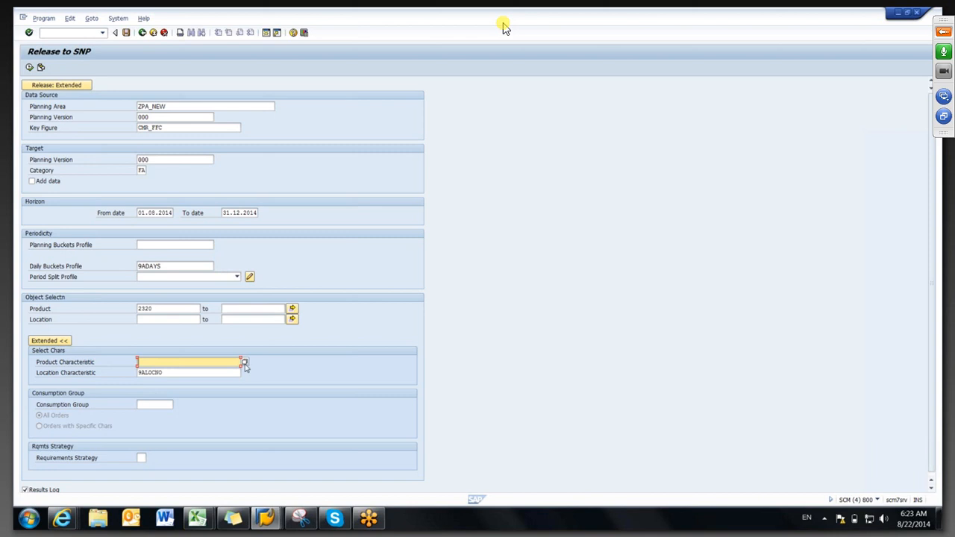
{"action": "left_click", "coordinate": [244, 363]}
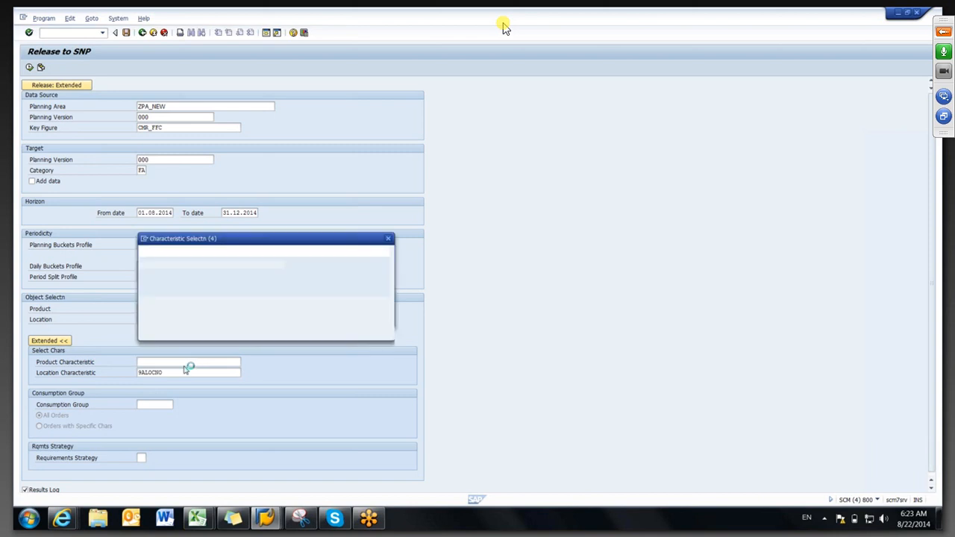
{"action": "left_click", "coordinate": [161, 307]}
{"action": "double_click", "coordinate": [165, 308]}
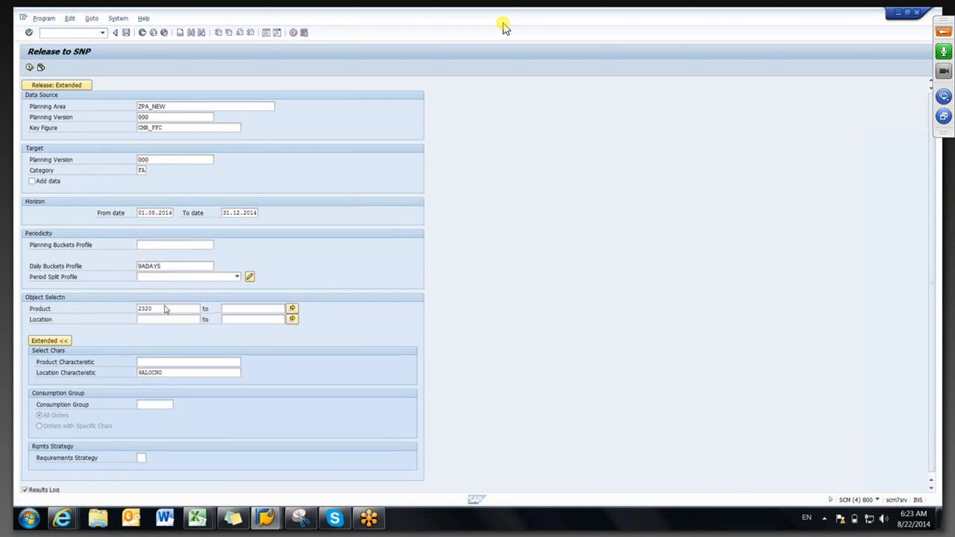
{"action": "left_click", "coordinate": [172, 372]}
{"action": "left_click", "coordinate": [244, 372]}
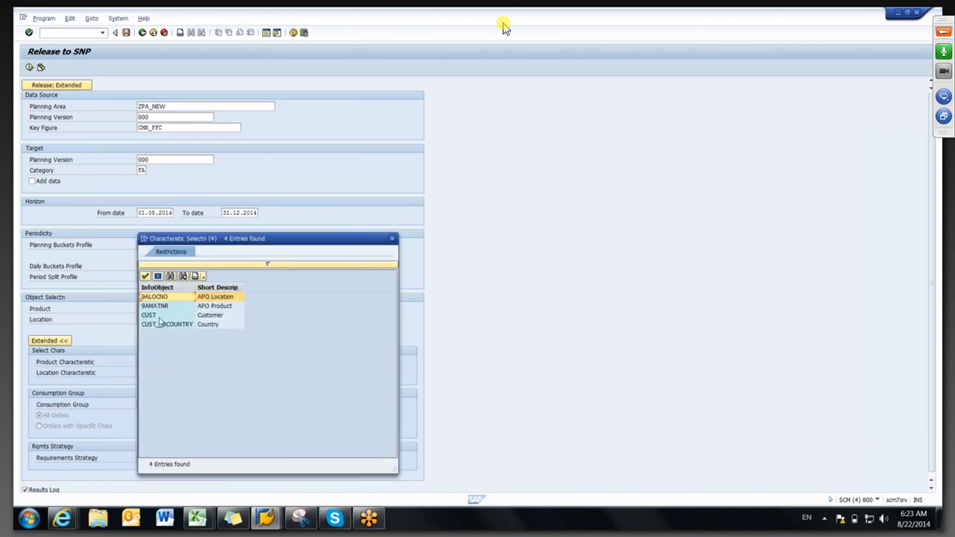
{"action": "double_click", "coordinate": [159, 320]}
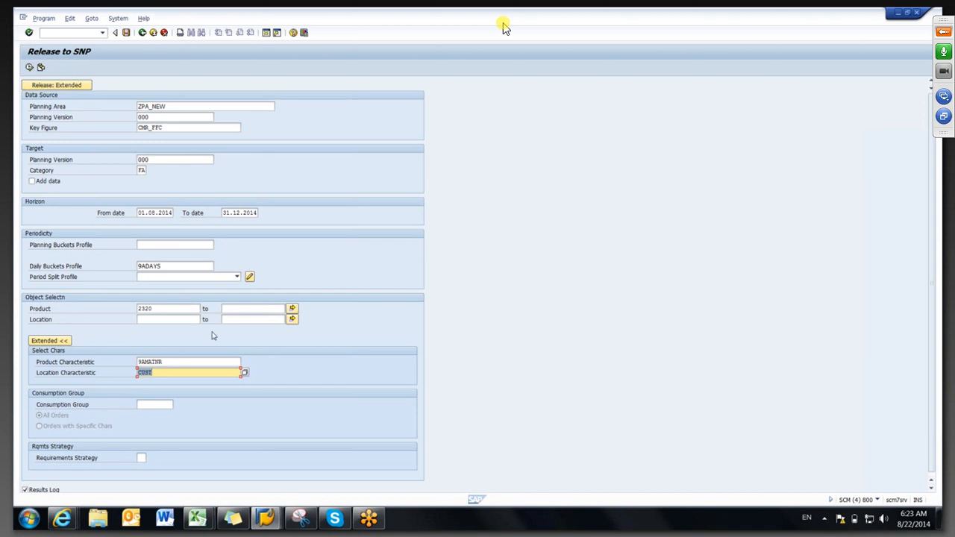
- Restrict the release to location CUST70 and execute it
{"action": "left_click", "coordinate": [175, 320]}
{"action": "type", "text": "CUST70"}
{"action": "key", "text": "Return"}
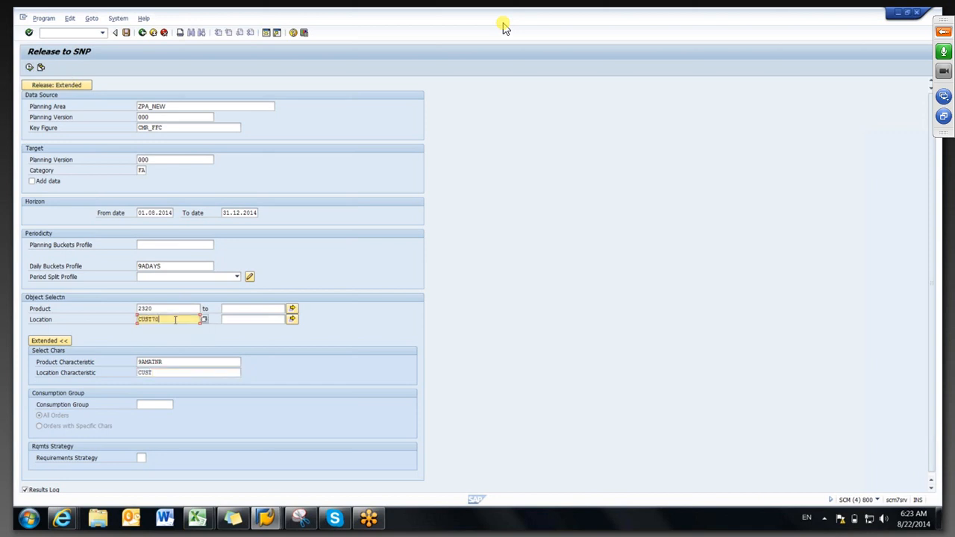
{"action": "left_click", "coordinate": [30, 67]}
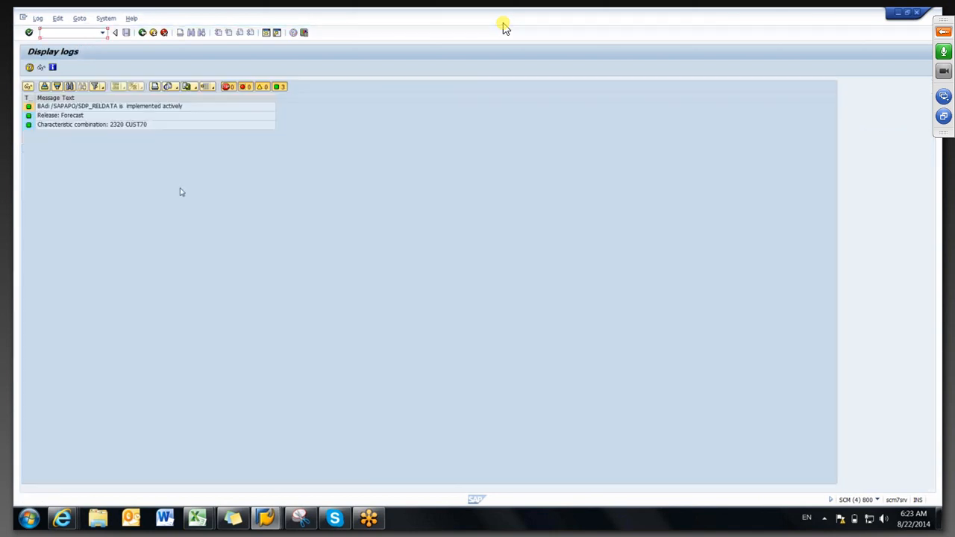
- Switch to the SNP interactive planning book, reload the CUST70 data and expand the Total Demand row
{"action": "left_click", "coordinate": [273, 519]}
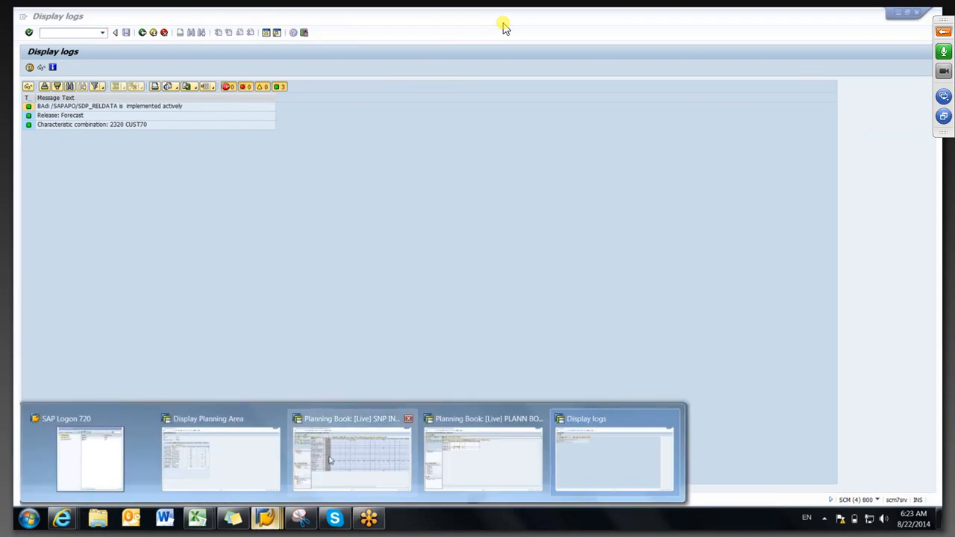
{"action": "mouse_move", "coordinate": [330, 459]}
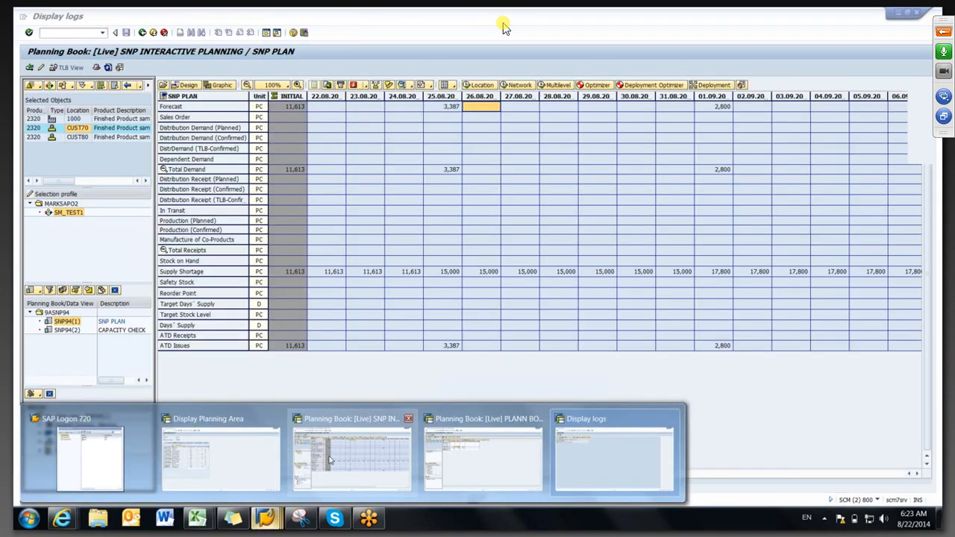
{"action": "left_click", "coordinate": [330, 459]}
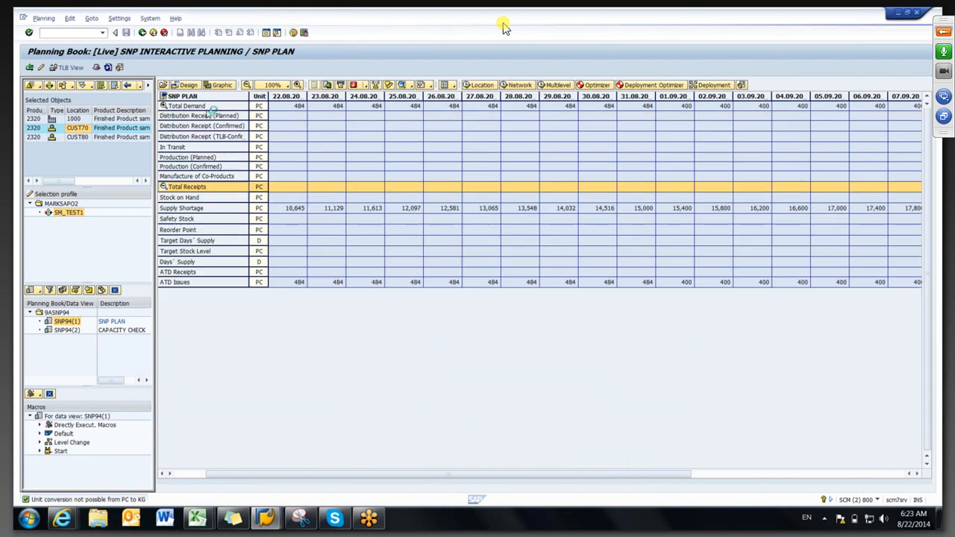
{"action": "double_click", "coordinate": [206, 106]}
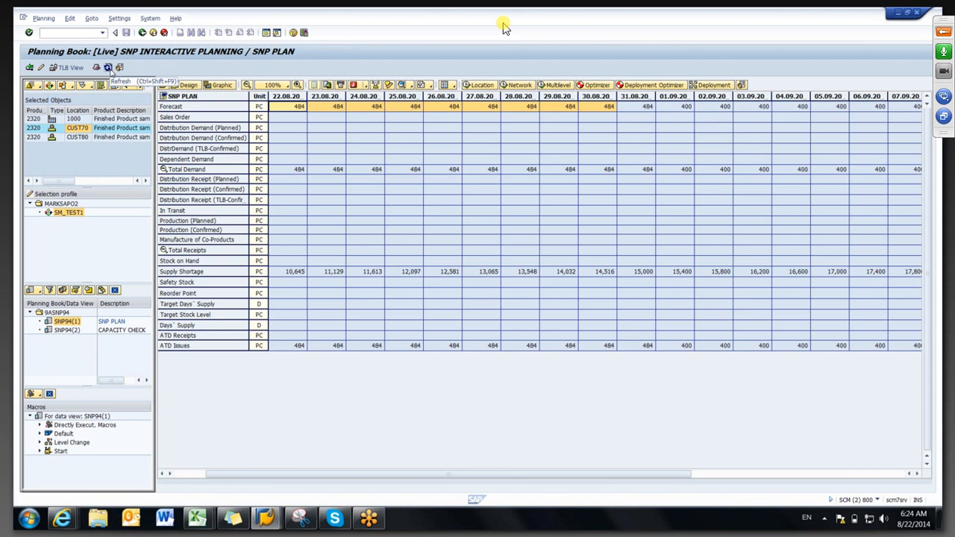
- Examine the daily Forecast buckets from 22.08 through 29.08 and compare the Forecast row with the Total Demand row
{"action": "left_click", "coordinate": [286, 110]}
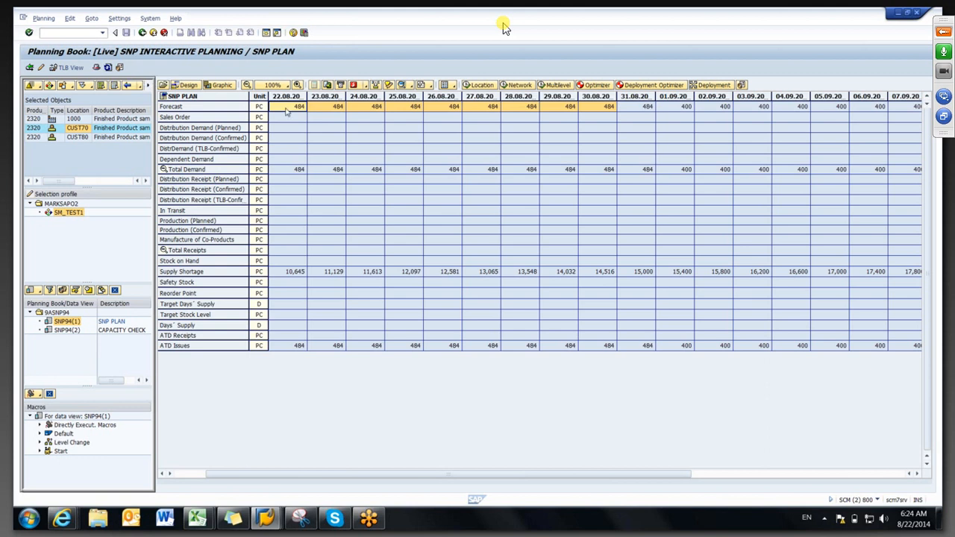
{"action": "left_click_drag", "start_coordinate": [286, 111], "coordinate": [574, 105]}
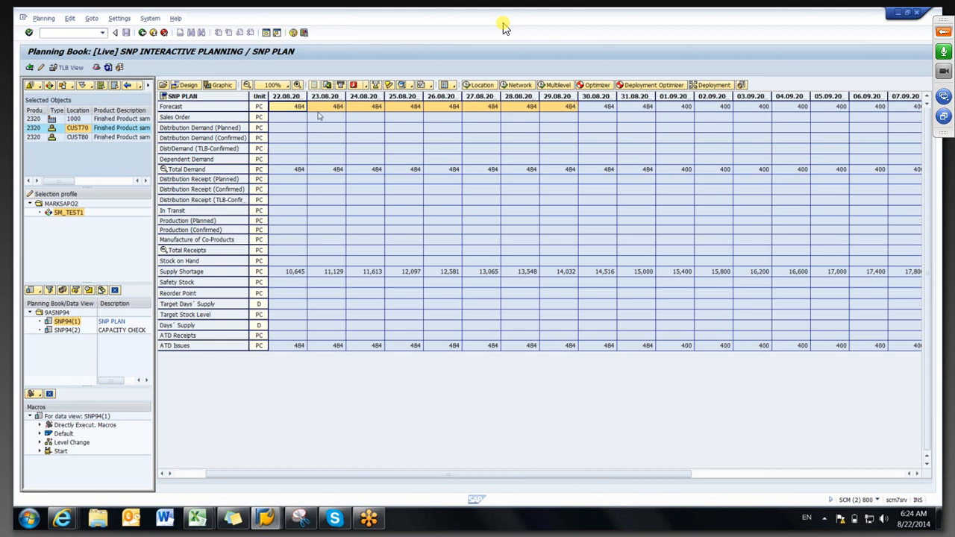
{"action": "left_click", "coordinate": [287, 109]}
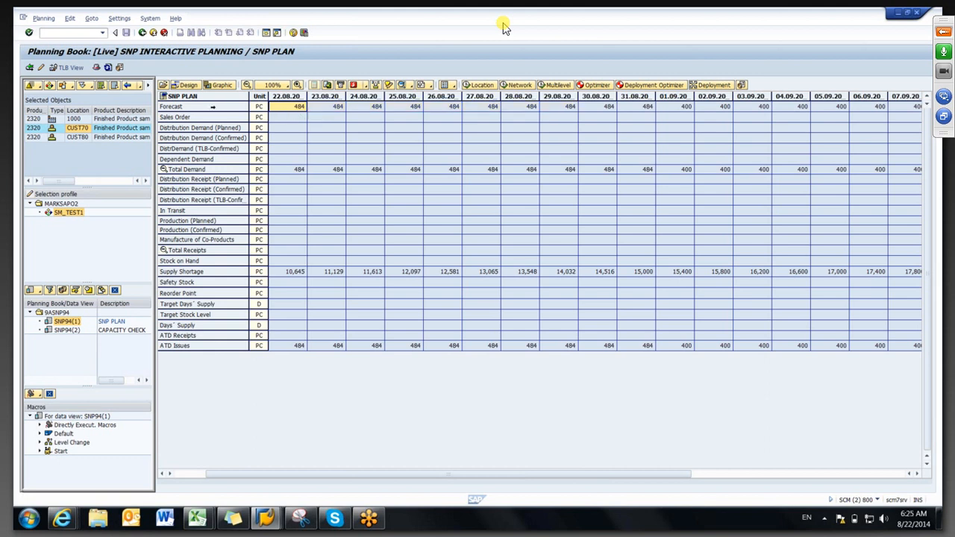
{"action": "left_click", "coordinate": [206, 168]}
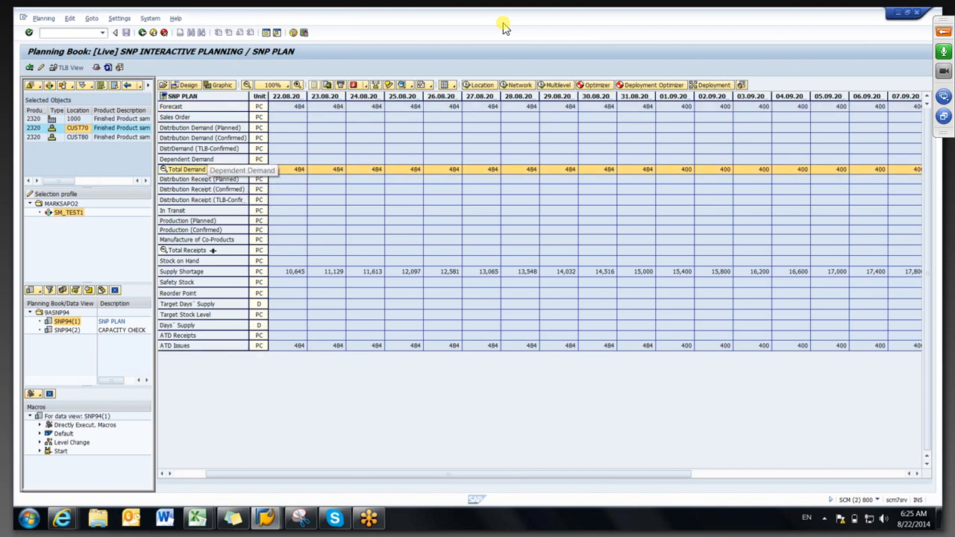
{"action": "left_click", "coordinate": [225, 105]}
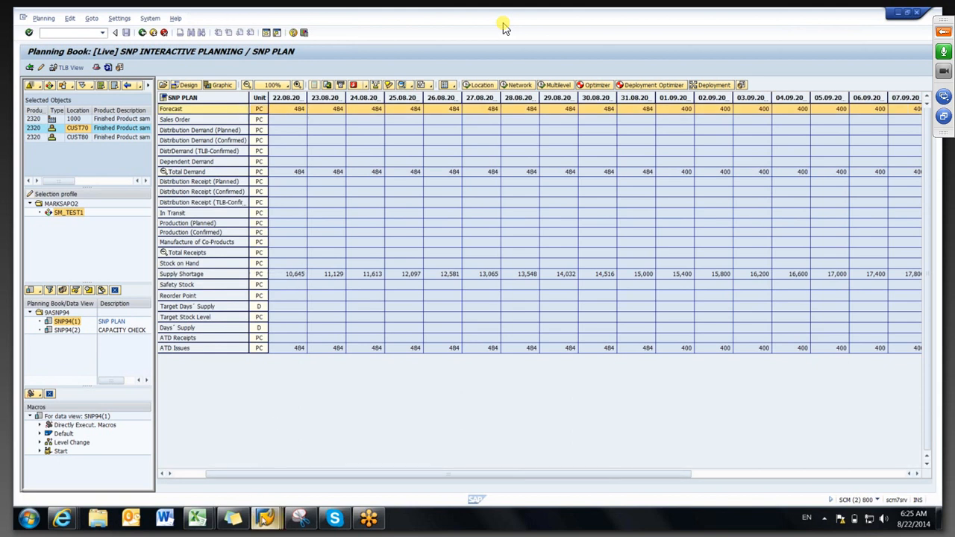
{"action": "mouse_move", "coordinate": [263, 520]}
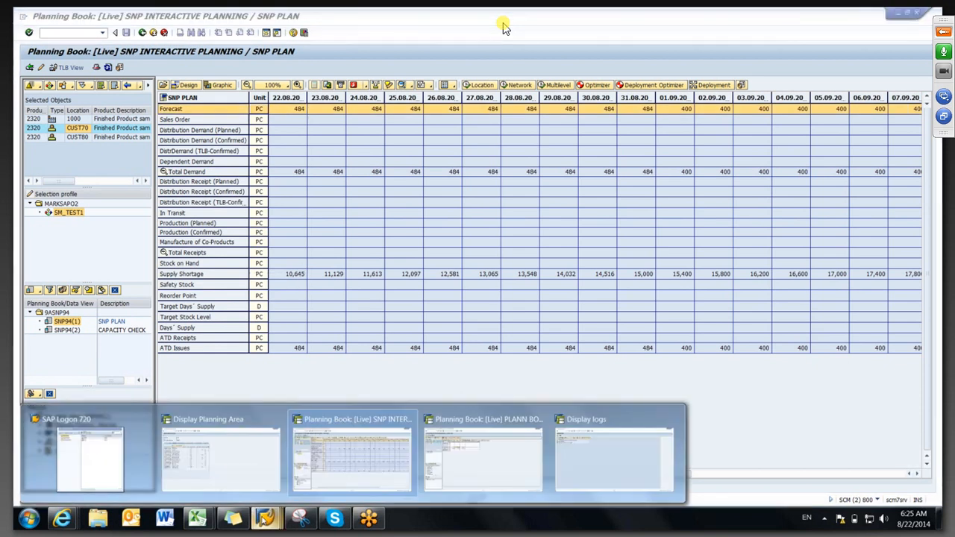
- Switch to the Display Planning Area session and examine the category groups and categories of the Forecast, VMI Demand and Dependent Demand key figures
{"action": "mouse_move", "coordinate": [477, 461]}
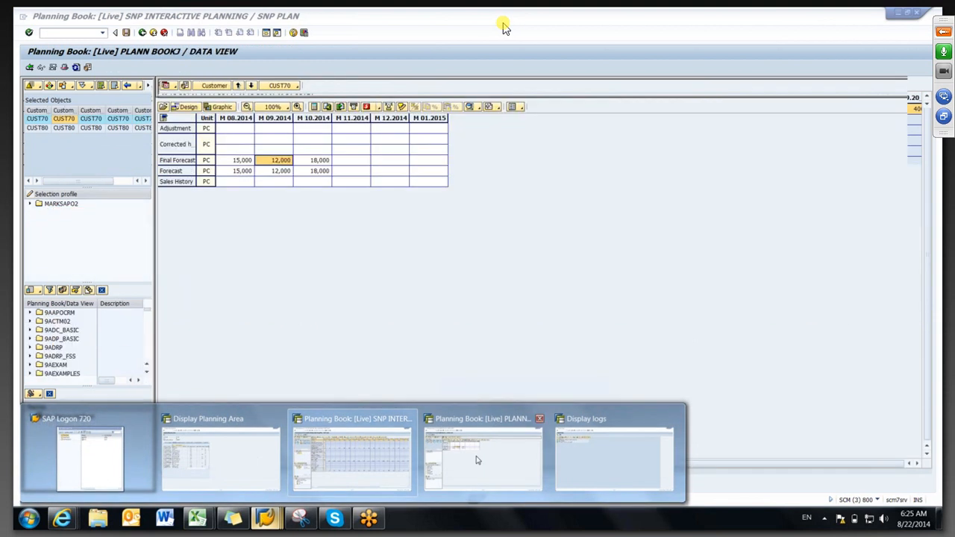
{"action": "left_click", "coordinate": [267, 486]}
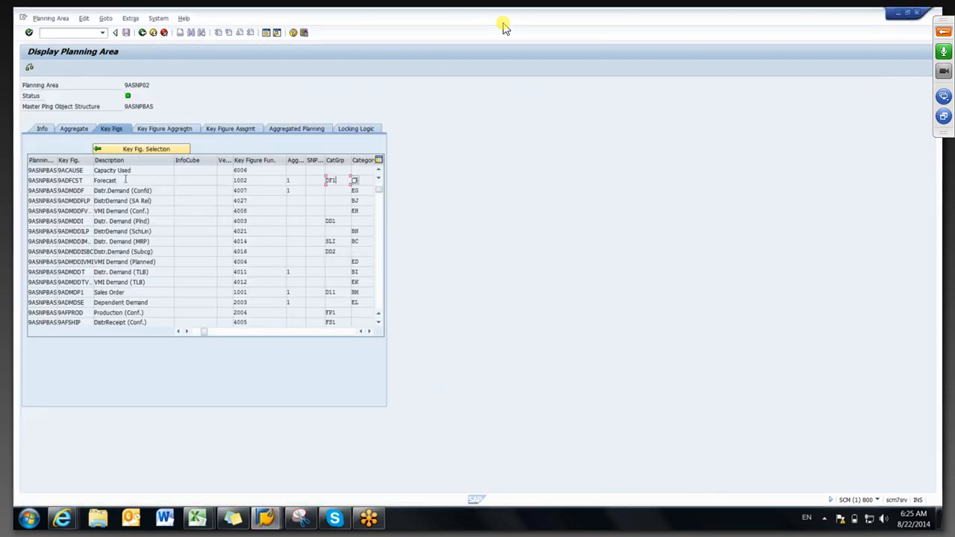
{"action": "left_click", "coordinate": [127, 181]}
{"action": "left_click", "coordinate": [264, 181]}
{"action": "left_click", "coordinate": [362, 181]}
{"action": "left_click", "coordinate": [100, 181]}
{"action": "left_click", "coordinate": [361, 232]}
{"action": "left_click", "coordinate": [367, 212]}
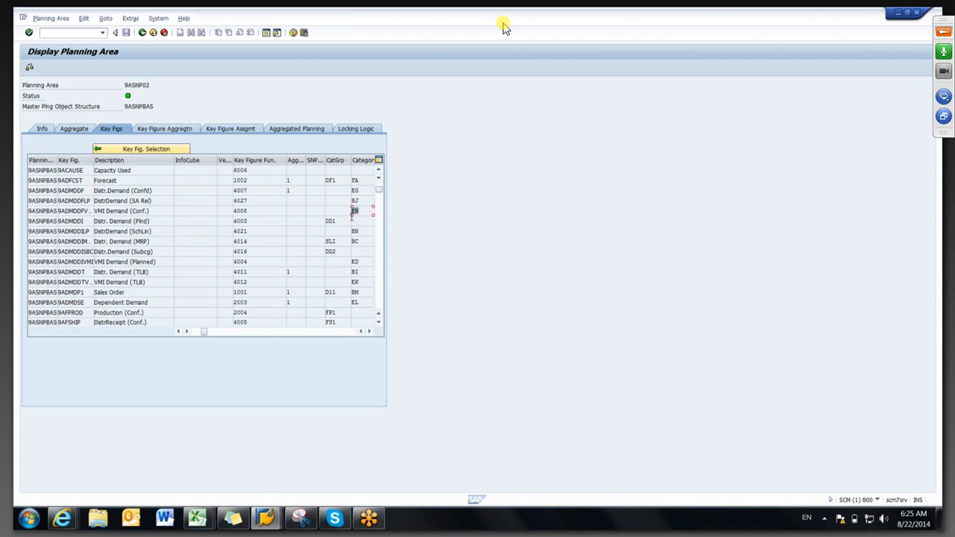
{"action": "left_click", "coordinate": [170, 211]}
{"action": "left_click", "coordinate": [363, 301]}
{"action": "left_click", "coordinate": [366, 180]}
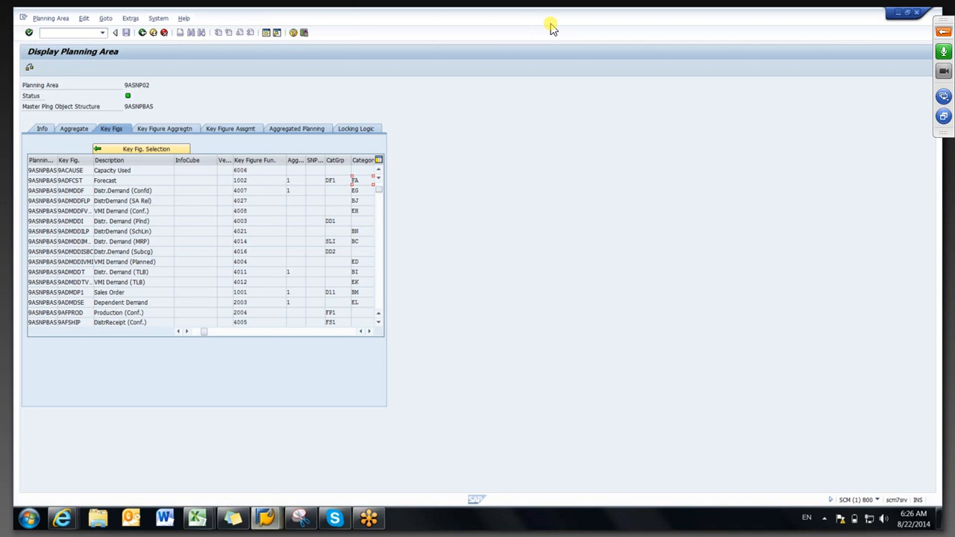
- Switch to the release log session, close the log and exit the Release to SNP transaction
{"action": "mouse_move", "coordinate": [265, 518]}
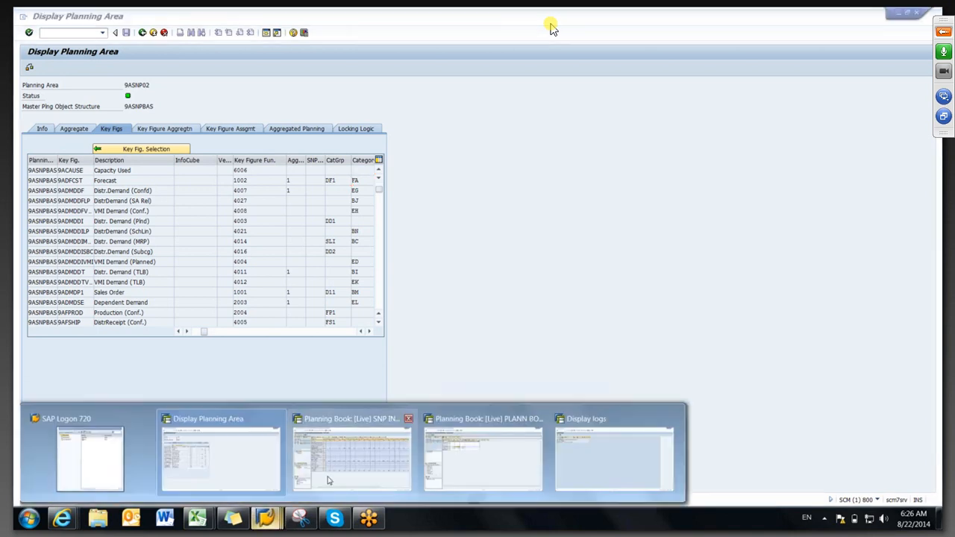
{"action": "left_click", "coordinate": [571, 457]}
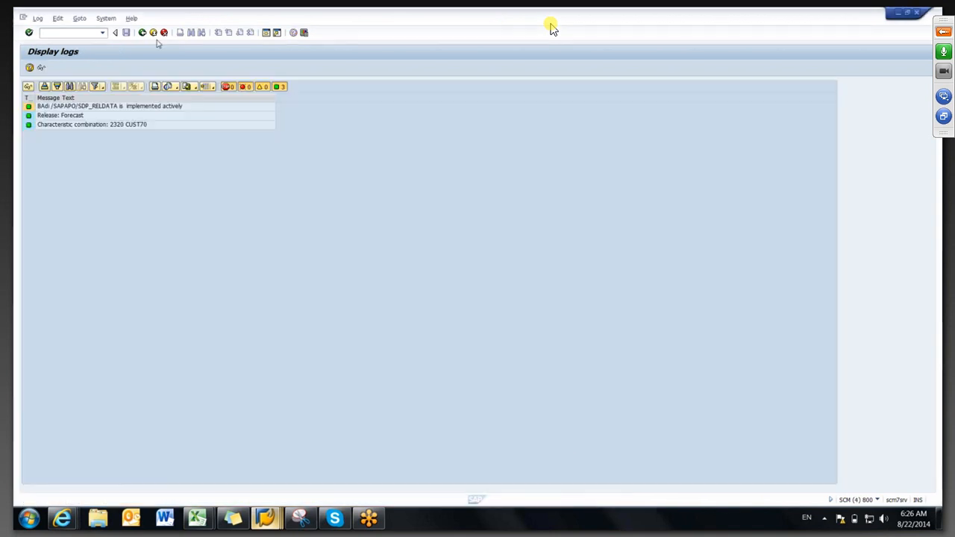
{"action": "left_click", "coordinate": [143, 34]}
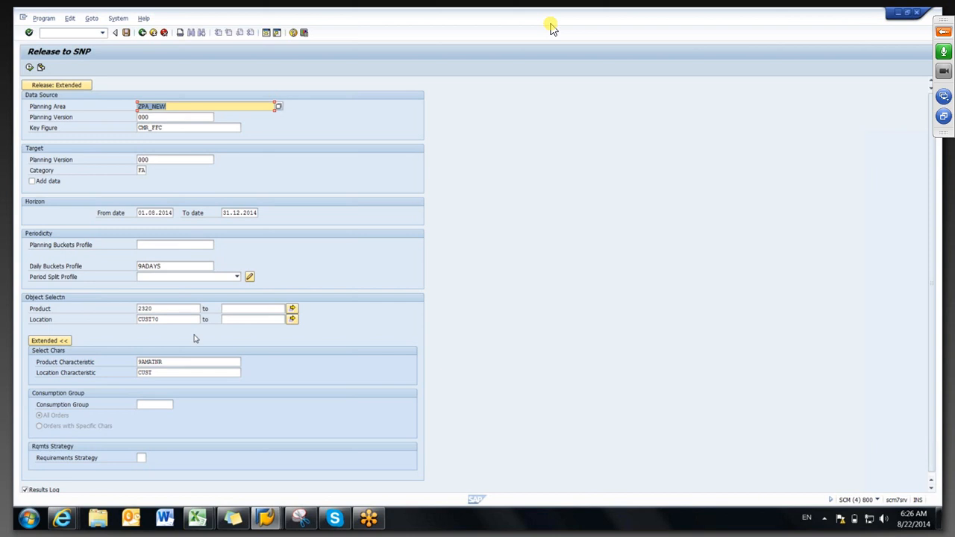
{"action": "left_click", "coordinate": [142, 33]}
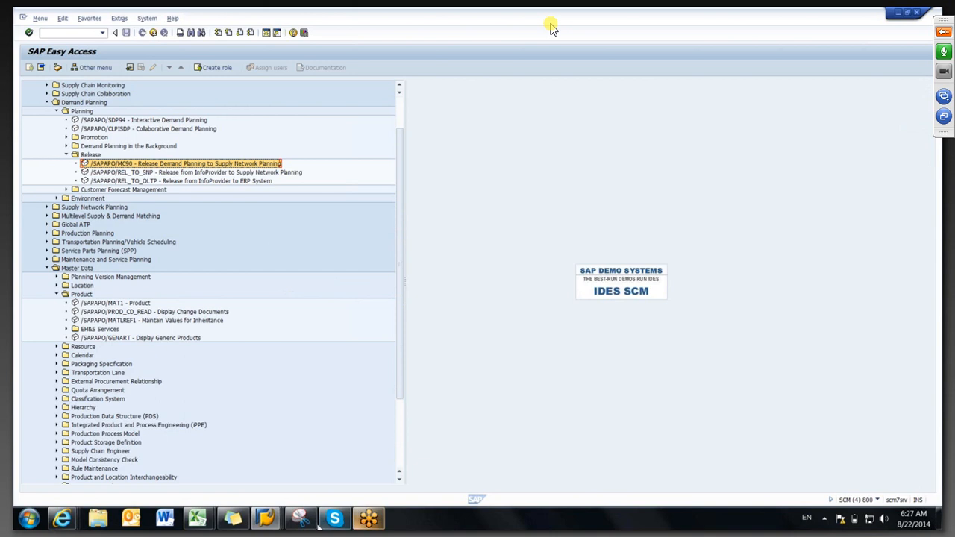
- Switch to the SNP interactive planning book and compare the Supply Shortage row with the Forecast, Total Demand and Total Receipts rows
{"action": "left_click", "coordinate": [276, 524]}
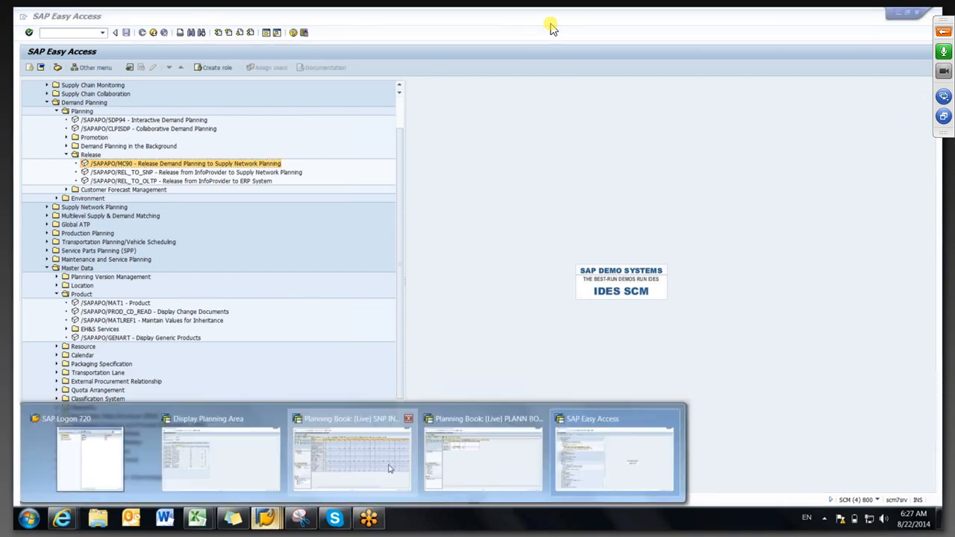
{"action": "left_click", "coordinate": [388, 466]}
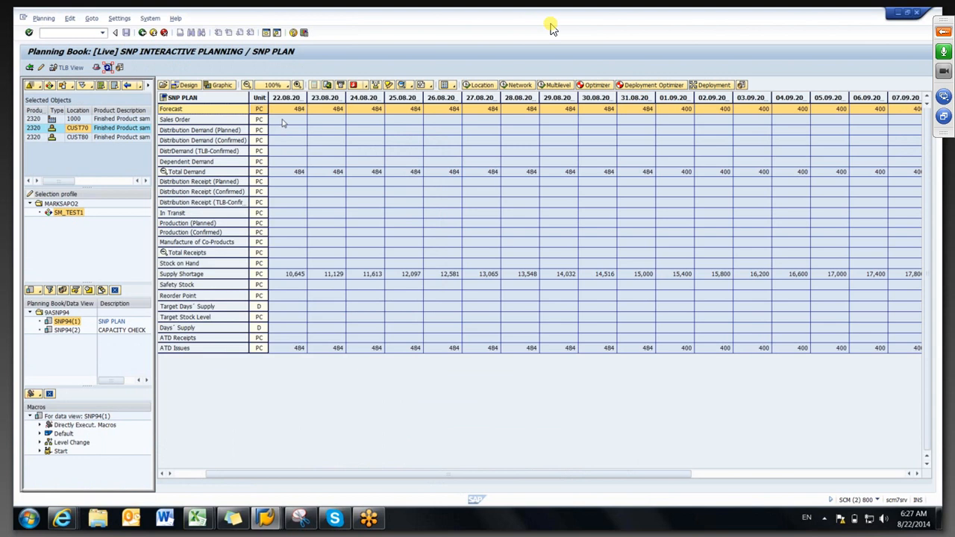
{"action": "left_click", "coordinate": [287, 173]}
{"action": "left_click_drag", "start_coordinate": [282, 276], "coordinate": [698, 278]}
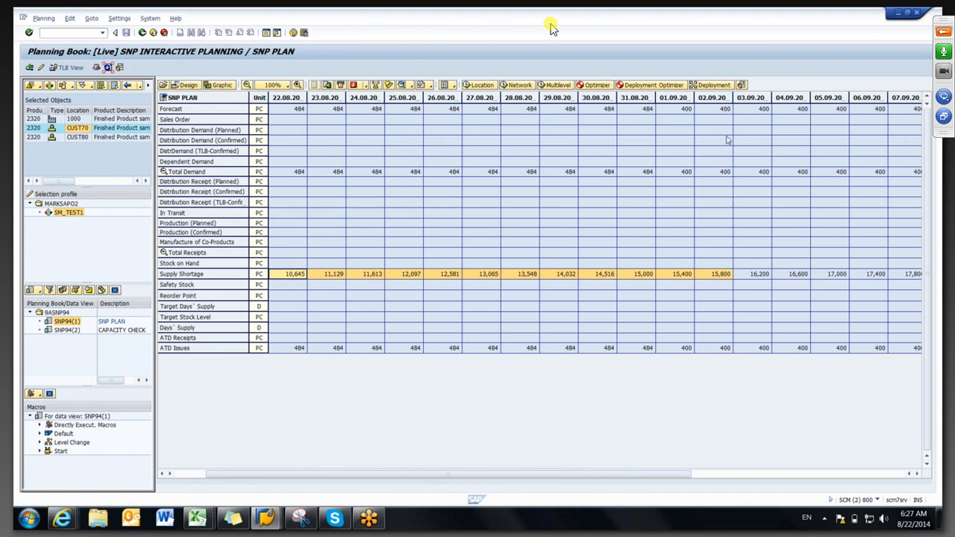
{"action": "left_click", "coordinate": [720, 111]}
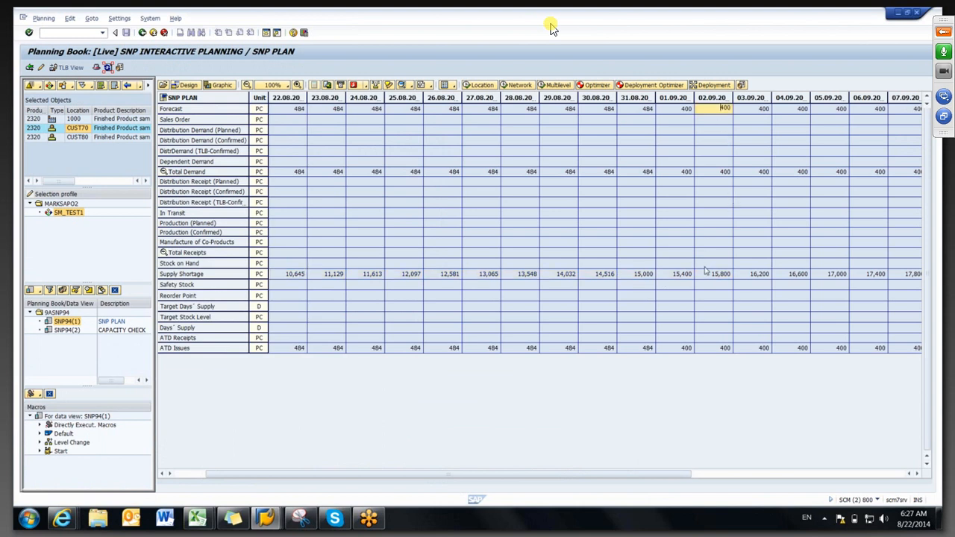
{"action": "left_click", "coordinate": [277, 277]}
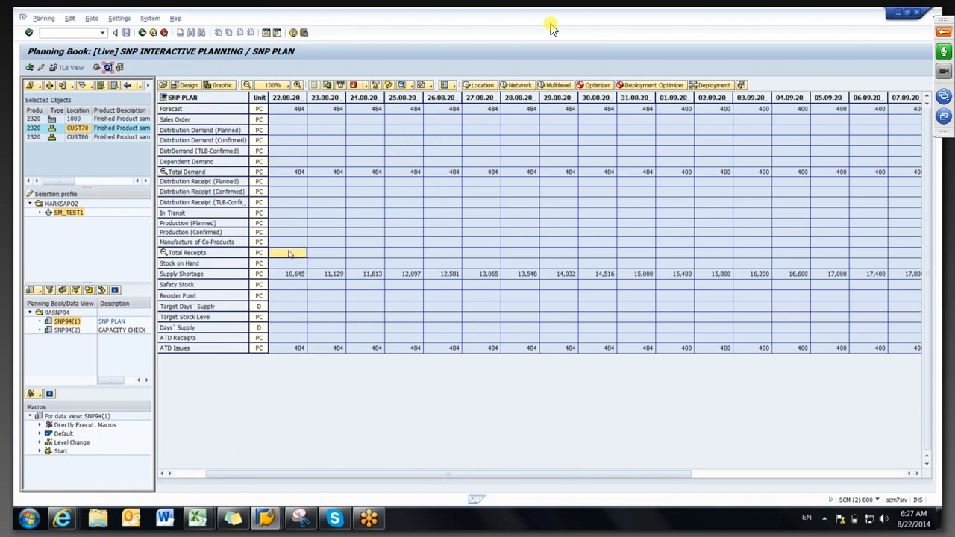
{"action": "left_click", "coordinate": [289, 174]}
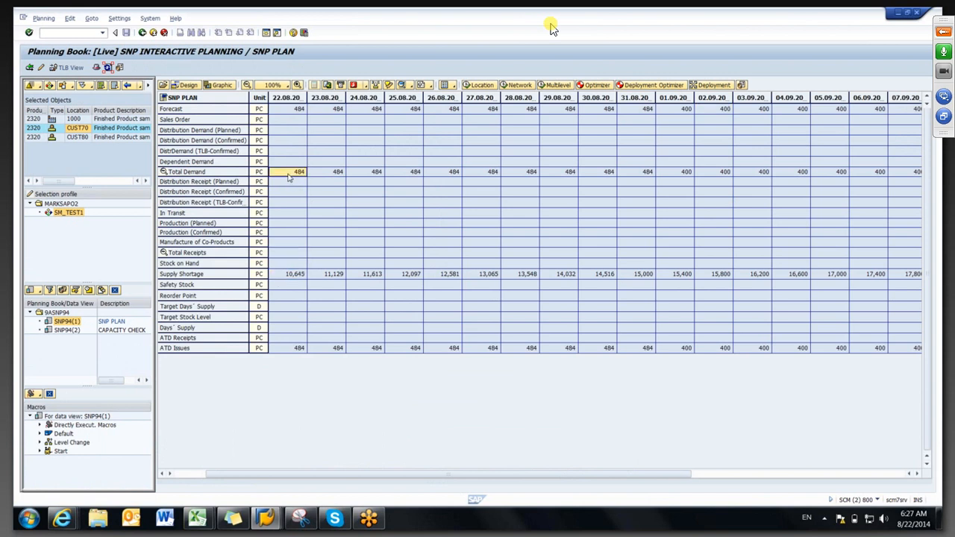
{"action": "left_click", "coordinate": [283, 278]}
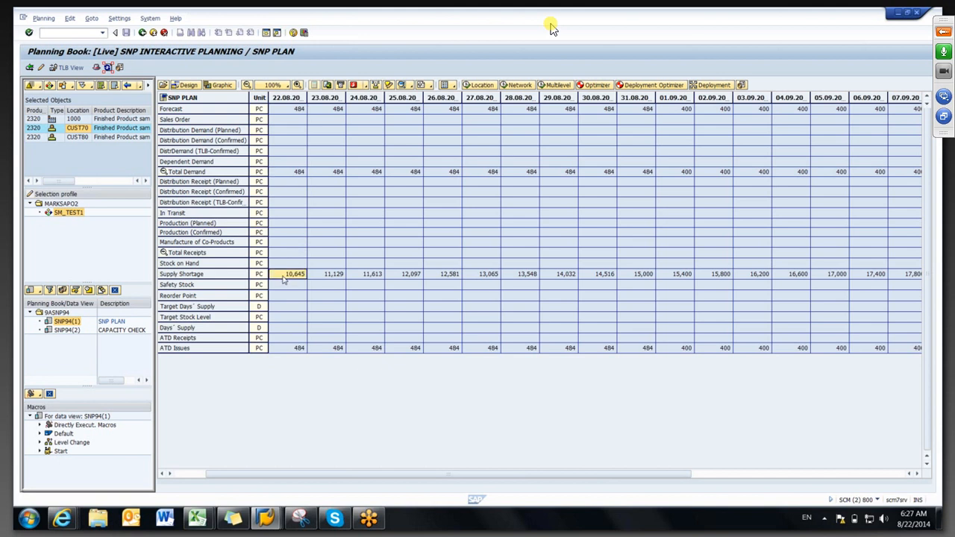
- Switch the SNP plan for CUST70 to change mode
{"action": "left_click_drag", "start_coordinate": [212, 475], "coordinate": [180, 479]}
{"action": "left_click", "coordinate": [326, 222]}
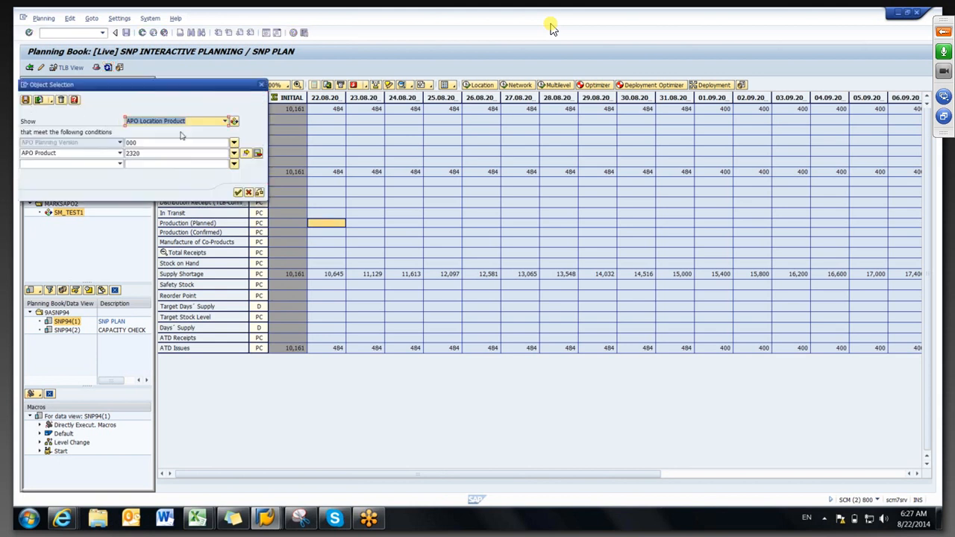
{"action": "left_click", "coordinate": [248, 192]}
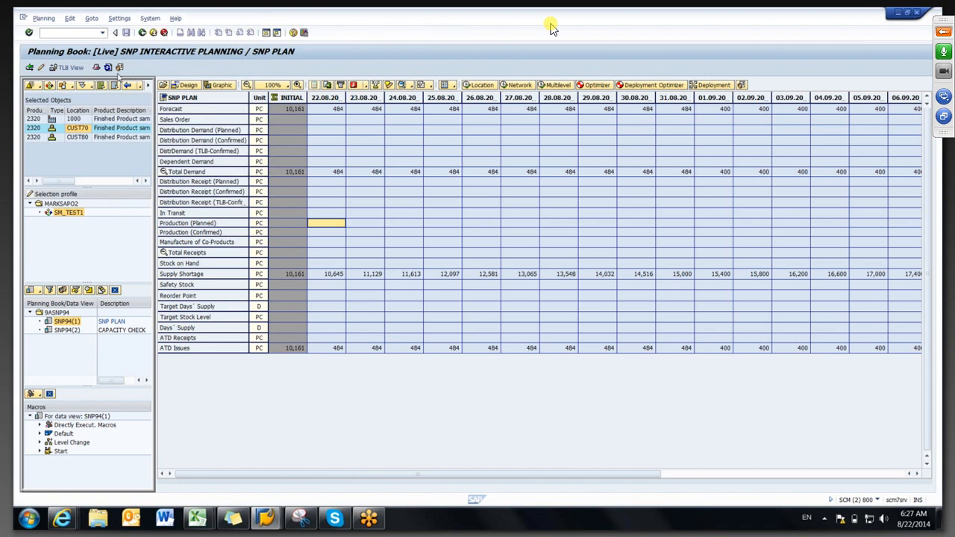
{"action": "left_click", "coordinate": [41, 67]}
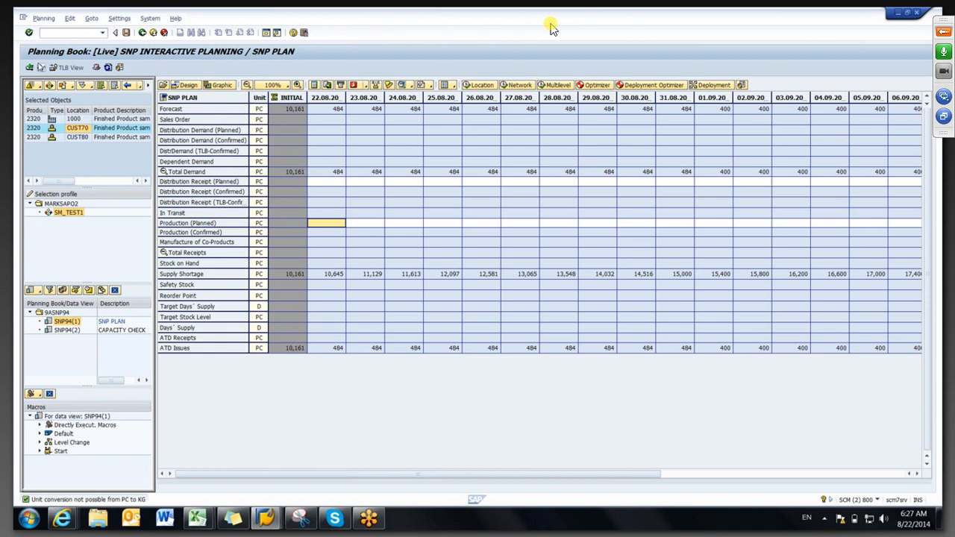
- Check whether the demand, confirmed receipt, In Transit and Production (Confirmed) cells for 22.08 are editable
{"action": "left_click", "coordinate": [342, 141]}
{"action": "left_click", "coordinate": [339, 151]}
{"action": "left_click", "coordinate": [338, 171]}
{"action": "left_click", "coordinate": [331, 140]}
{"action": "left_click", "coordinate": [336, 121]}
{"action": "left_click", "coordinate": [335, 131]}
{"action": "left_click", "coordinate": [335, 161]}
{"action": "left_click", "coordinate": [335, 192]}
{"action": "left_click", "coordinate": [335, 213]}
{"action": "left_click", "coordinate": [332, 234]}
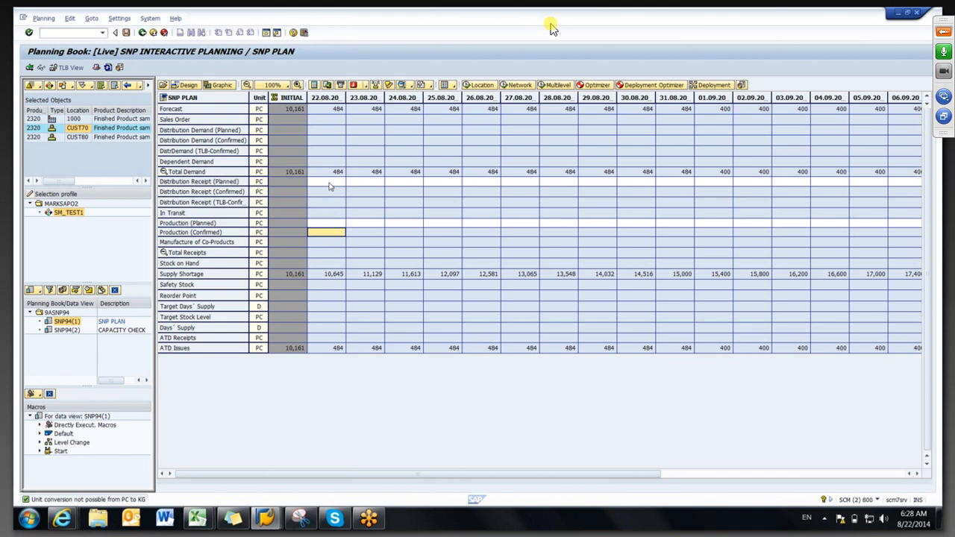
- Check the input cells of the Distribution Receipt (Planned) and Production (Planned) rows across the daily buckets from 22.08 through 27.08
{"action": "left_click", "coordinate": [332, 184]}
{"action": "left_click", "coordinate": [359, 184]}
{"action": "left_click", "coordinate": [387, 184]}
{"action": "left_click", "coordinate": [332, 225]}
{"action": "left_click", "coordinate": [361, 224]}
{"action": "left_click", "coordinate": [412, 223]}
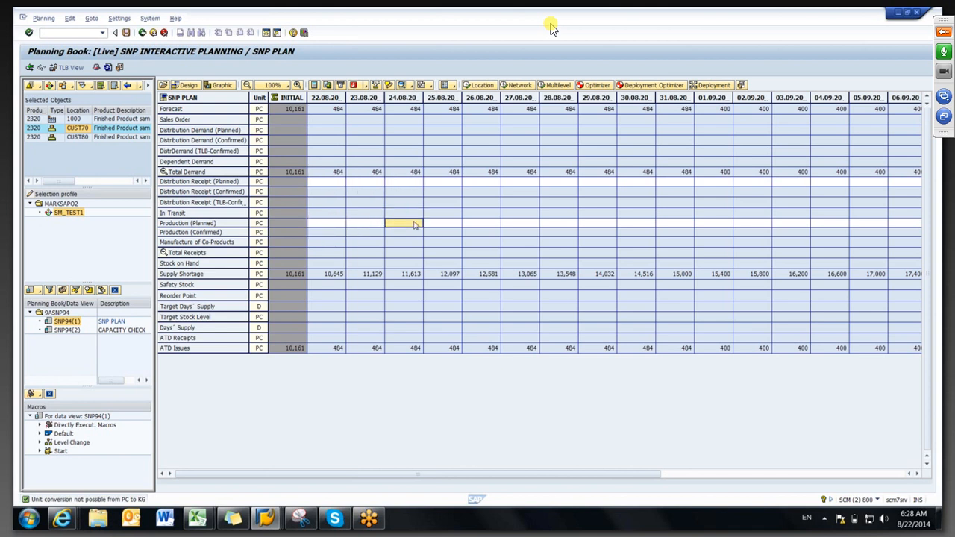
{"action": "left_click", "coordinate": [440, 224]}
{"action": "left_click", "coordinate": [476, 223]}
{"action": "left_click", "coordinate": [515, 215]}
{"action": "left_click", "coordinate": [533, 226]}
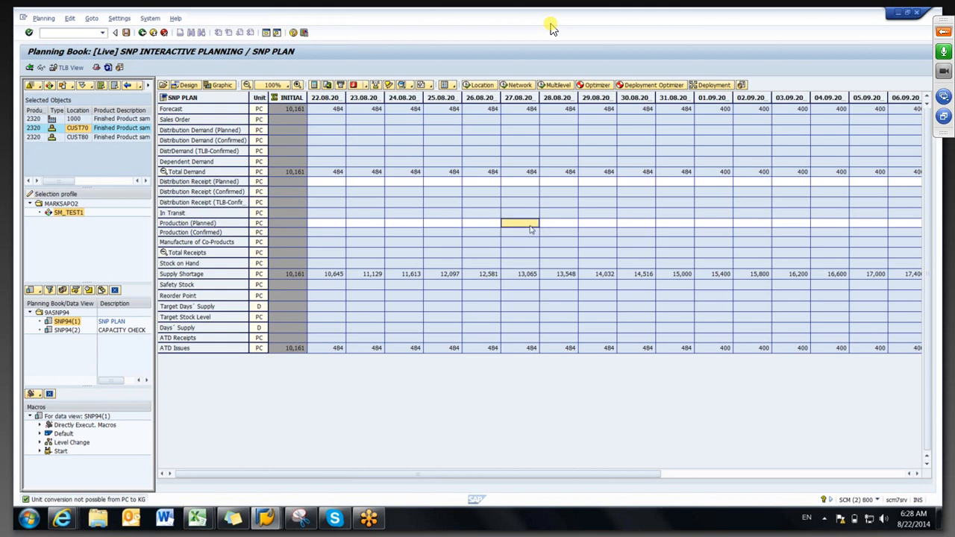
- Enter a Production (Planned) quantity of 2,000 for 26.08 and check it in Total Receipts
{"action": "left_click", "coordinate": [482, 227]}
{"action": "left_click", "coordinate": [482, 242]}
{"action": "left_click", "coordinate": [479, 223]}
{"action": "type", "text": "2,000"}
{"action": "key", "text": "Return"}
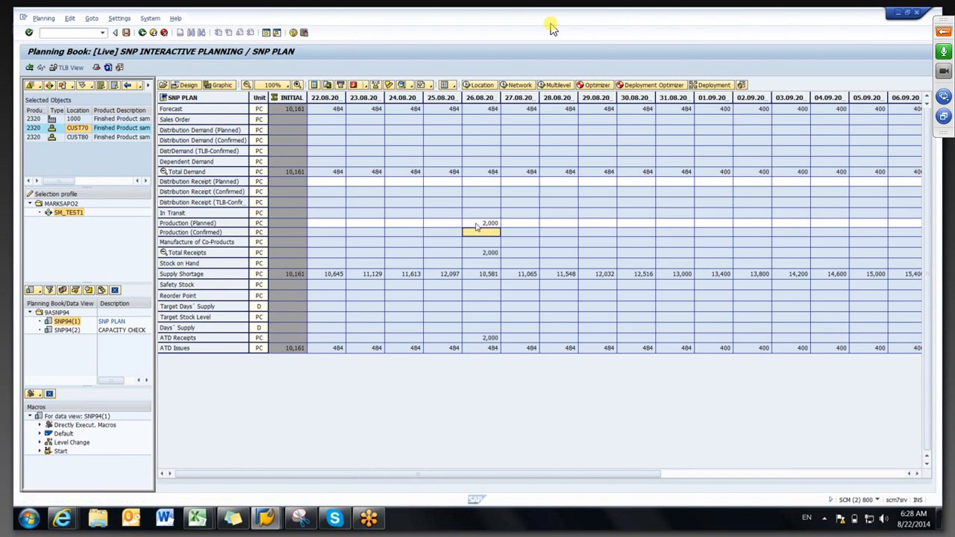
{"action": "left_click", "coordinate": [478, 254]}
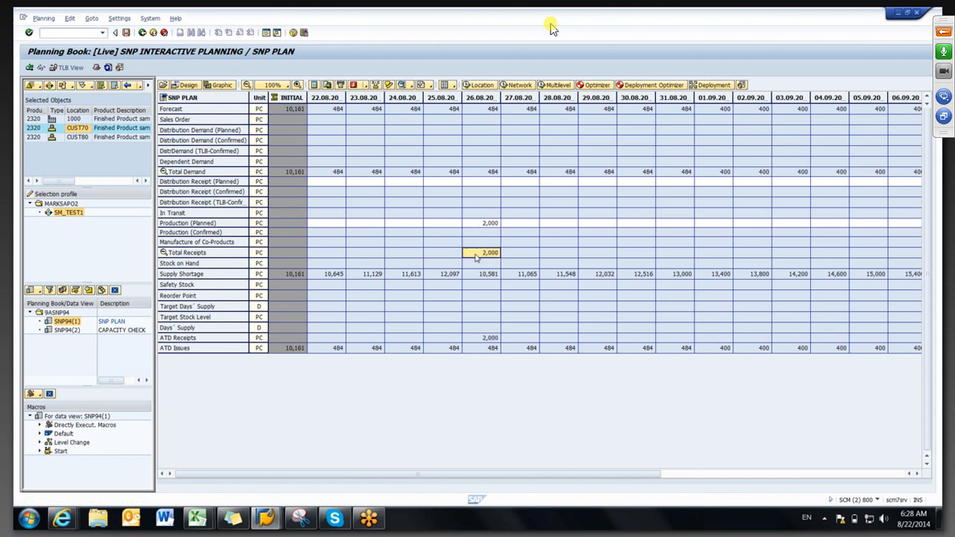
- Display the order details of the planned production on 26.08 and examine the order's category and description
{"action": "left_click", "coordinate": [474, 222]}
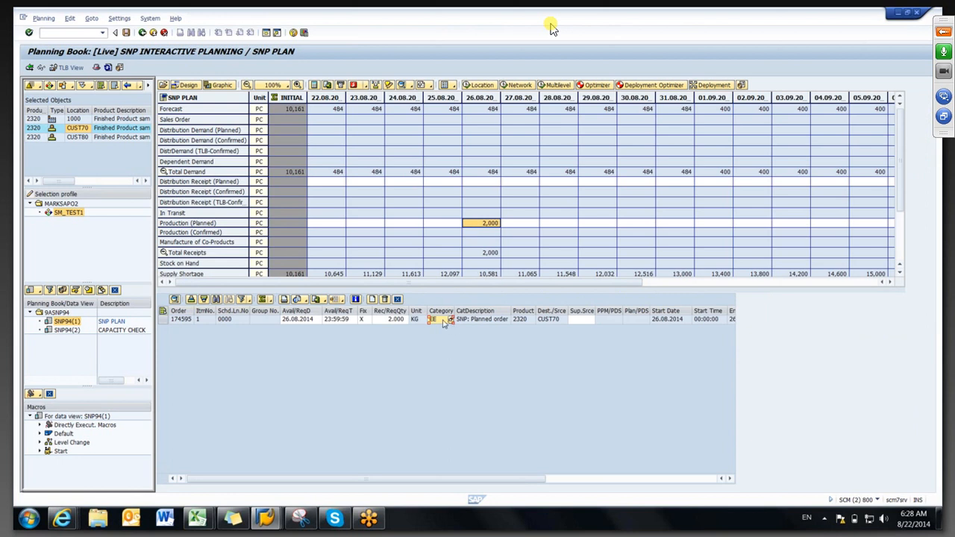
{"action": "left_click", "coordinate": [483, 323]}
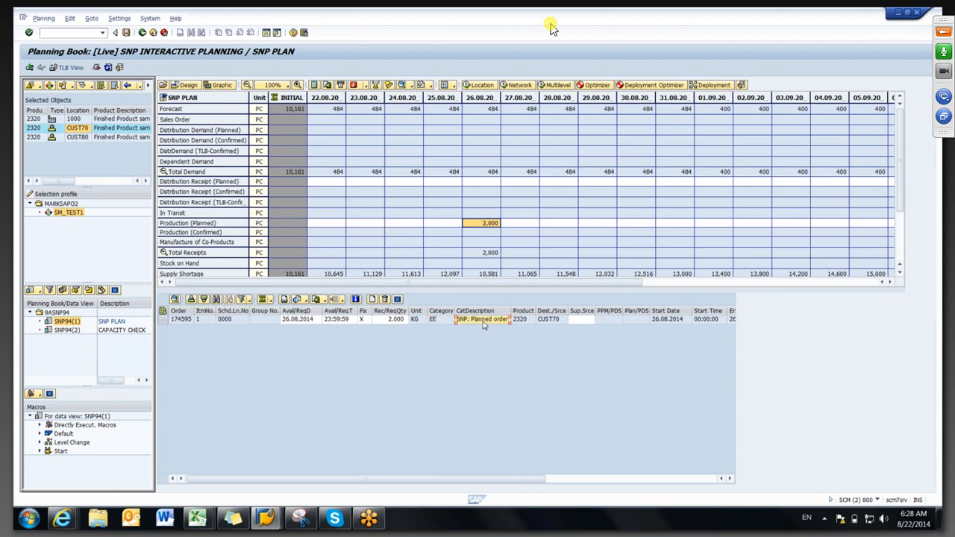
{"action": "left_click", "coordinate": [440, 319]}
- Enter a Distribution Receipt (Planned) quantity of 32,000 for 28.08
{"action": "left_click", "coordinate": [559, 182]}
{"action": "type", "text": "2000"}
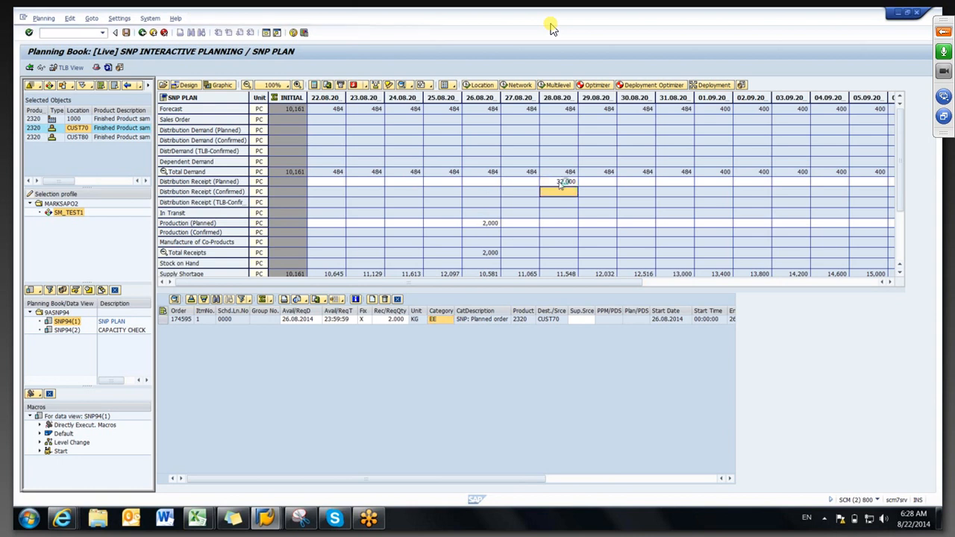
{"action": "key", "text": "Return"}
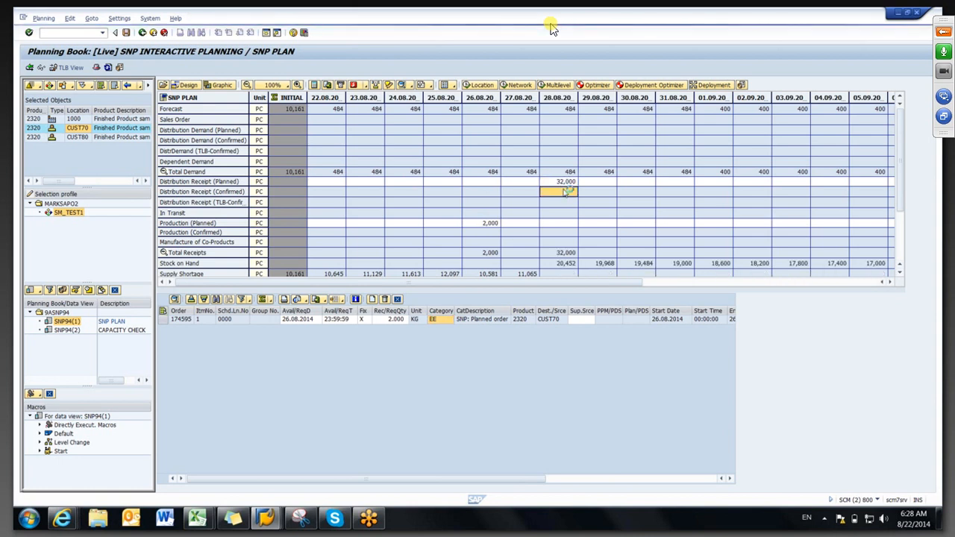
- Display the order details of the planned distribution receipt on 28.08, examine the order's category, and close the details
{"action": "left_click", "coordinate": [565, 182]}
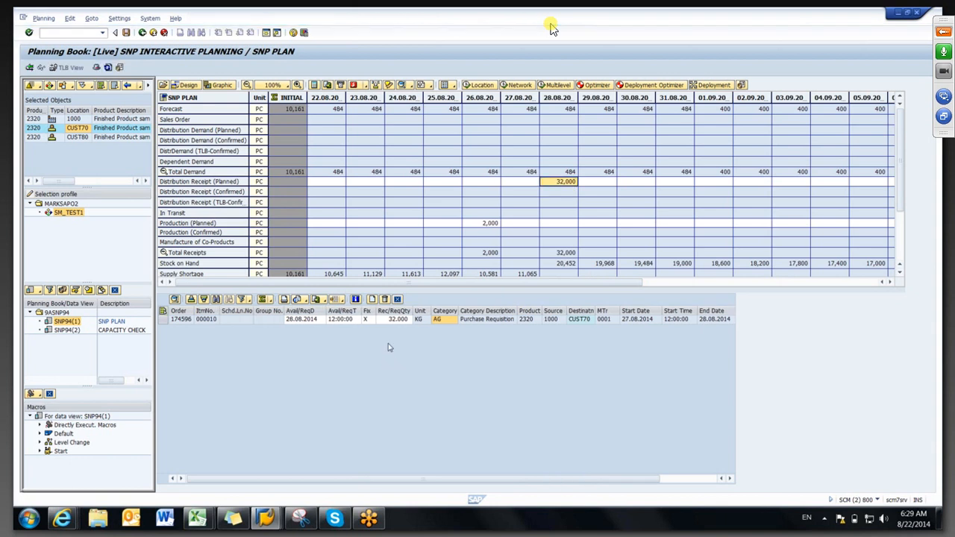
{"action": "left_click", "coordinate": [445, 320]}
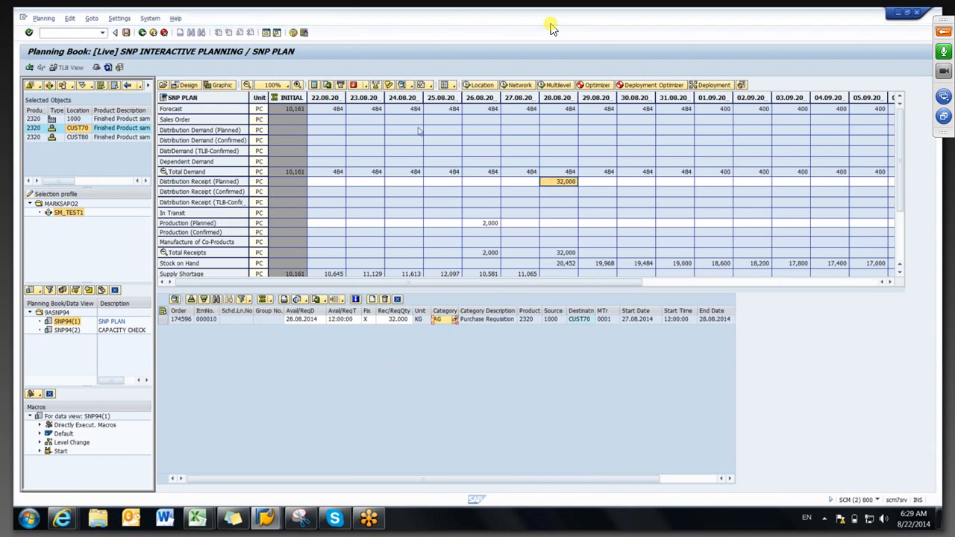
{"action": "left_click", "coordinate": [398, 300]}
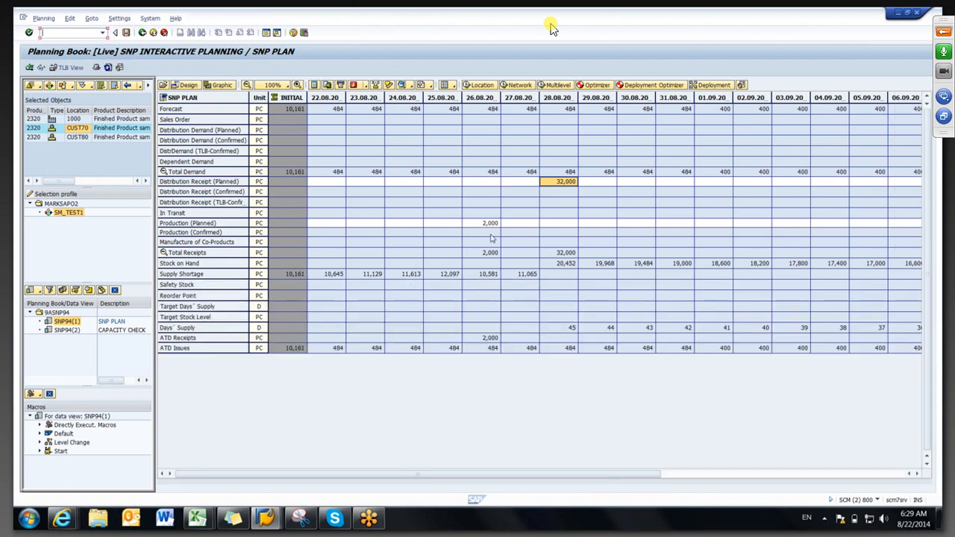
{"action": "left_click", "coordinate": [440, 253]}
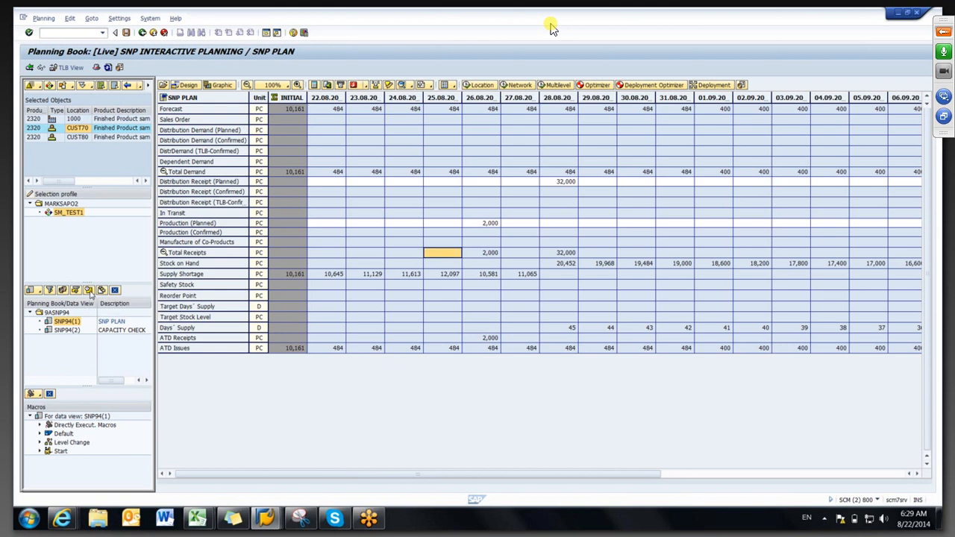
- Set the planning start to 01.08.2014 using Current Settings and discard the unsaved data changes
{"action": "left_click", "coordinate": [89, 291]}
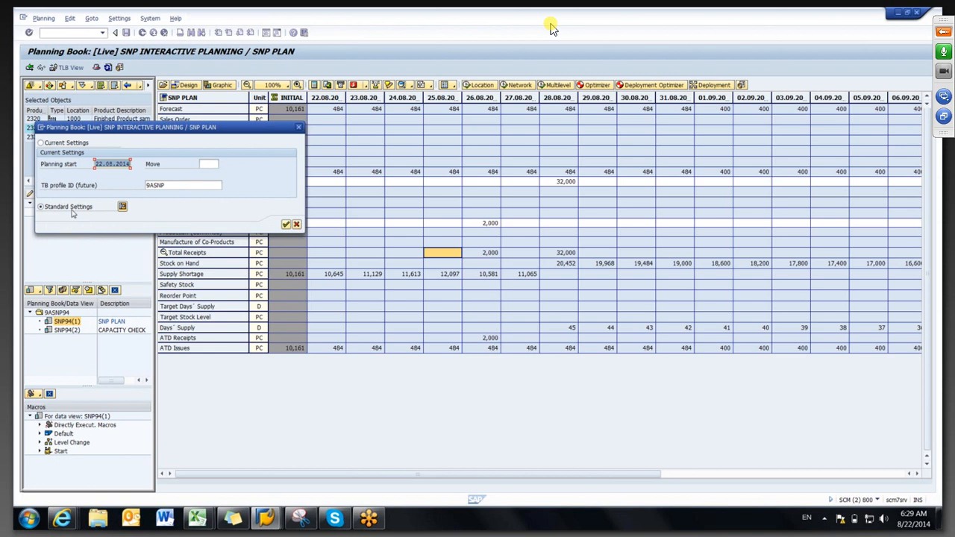
{"action": "left_click", "coordinate": [46, 145]}
{"action": "left_click", "coordinate": [105, 164]}
{"action": "key", "text": "BackSpace"}
{"action": "key", "text": "BackSpace"}
{"action": "type", "text": "01"}
{"action": "left_click", "coordinate": [59, 209]}
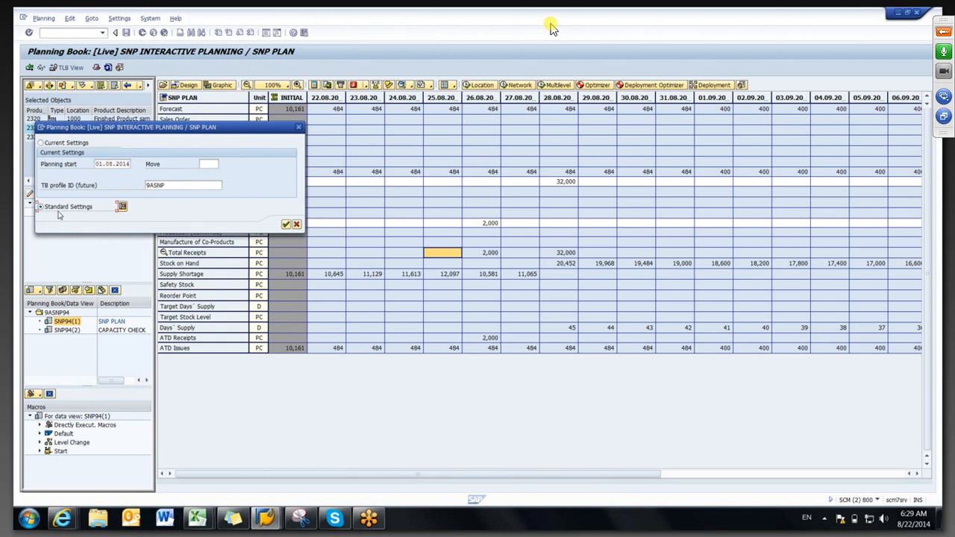
{"action": "left_click", "coordinate": [61, 144]}
{"action": "left_click", "coordinate": [285, 224]}
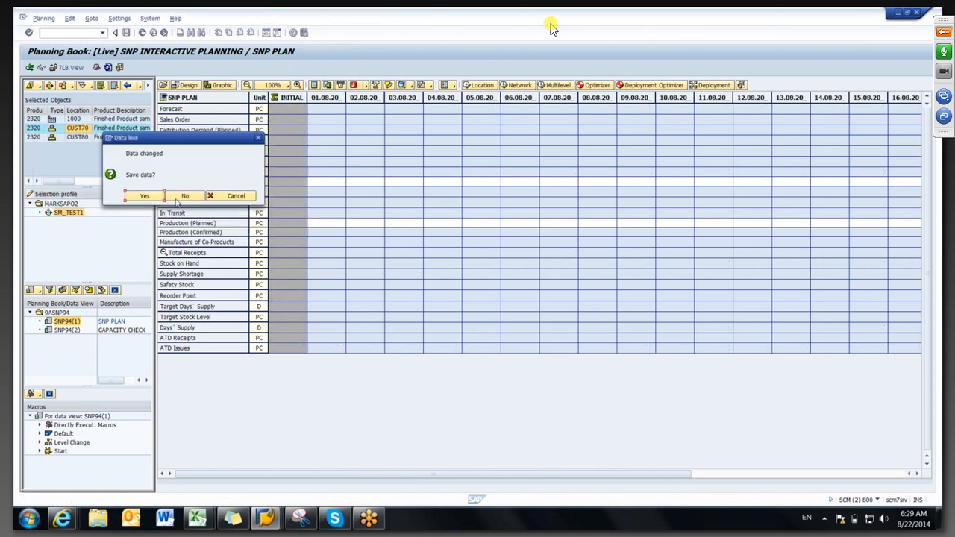
{"action": "left_click", "coordinate": [181, 197]}
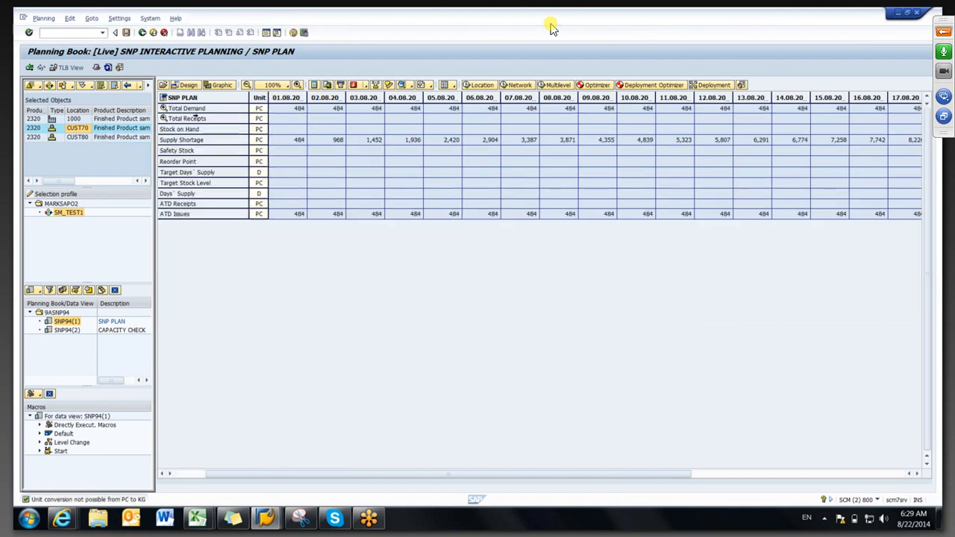
- Expand Total Demand and Total Receipts for location CUST70 and examine the daily forecast from 01.08 to 14.08
{"action": "double_click", "coordinate": [190, 108]}
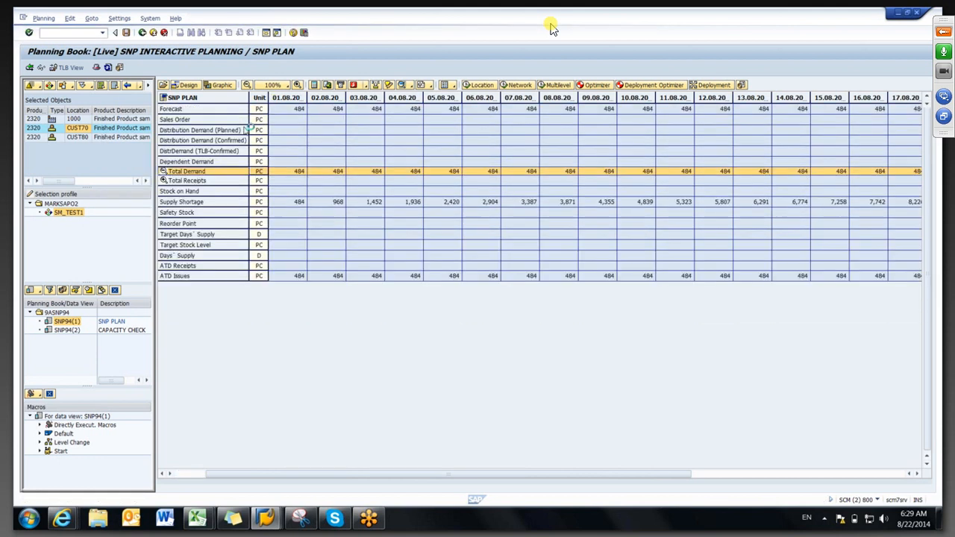
{"action": "double_click", "coordinate": [186, 181]}
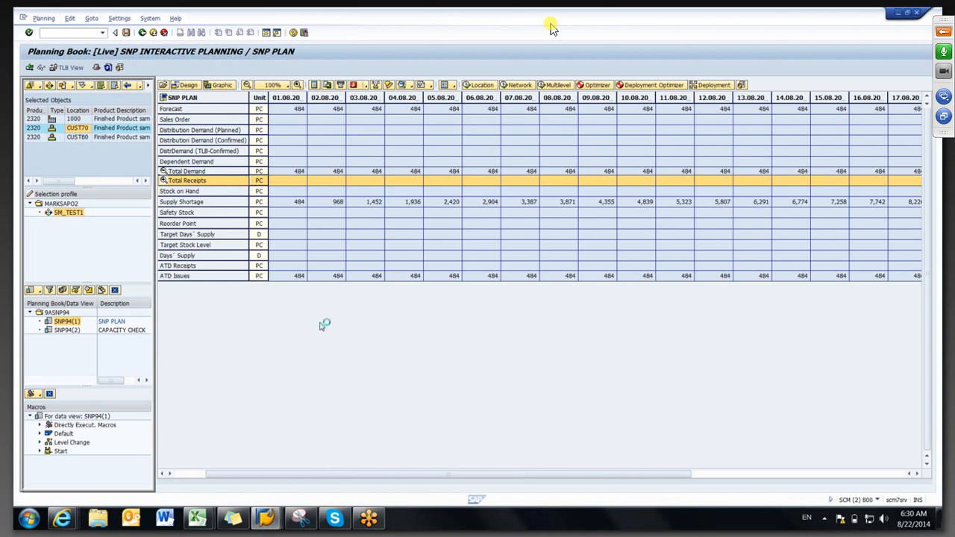
{"action": "left_click_drag", "start_coordinate": [299, 472], "coordinate": [268, 473]}
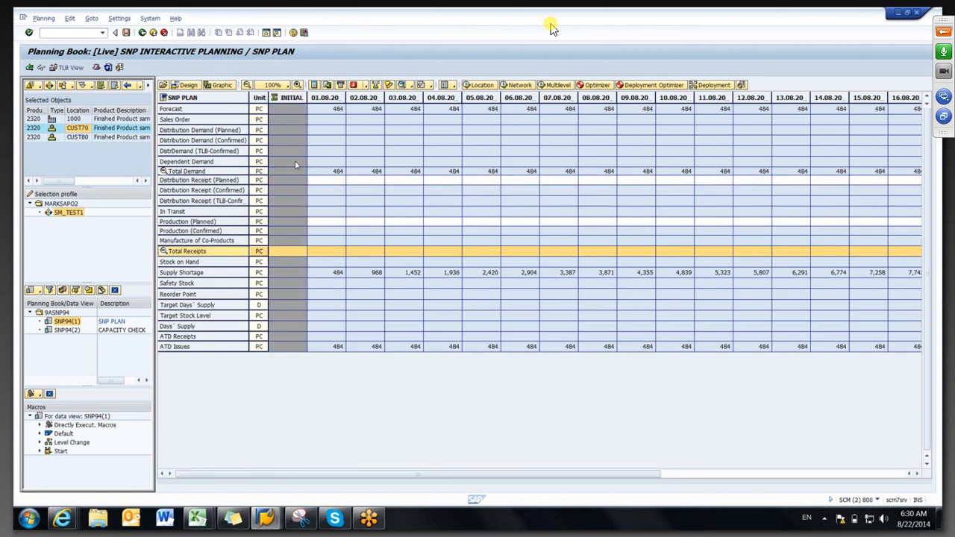
{"action": "left_click_drag", "start_coordinate": [326, 111], "coordinate": [823, 118]}
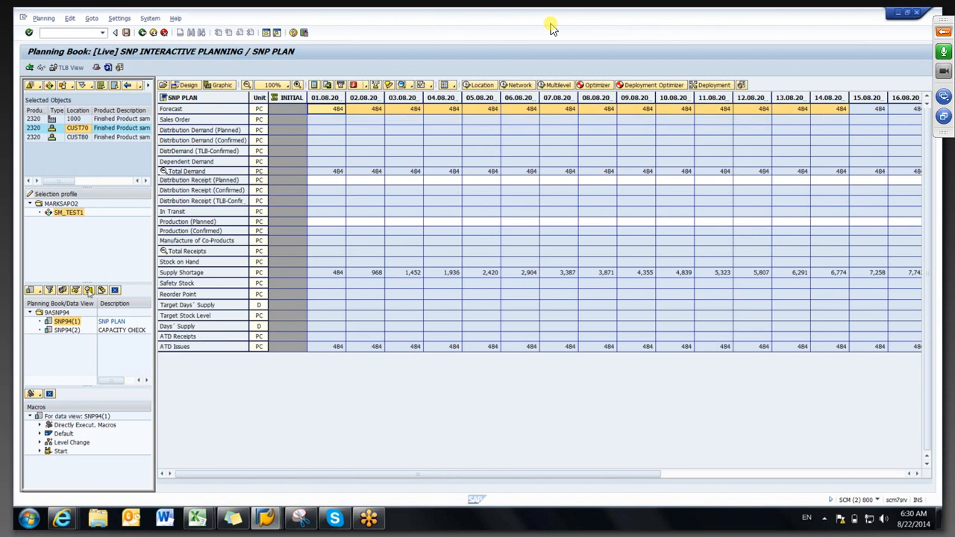
- Browse the available time bucket profiles for the future TB profile ID, keep 9ASNP, and adopt the current settings
{"action": "left_click", "coordinate": [89, 291]}
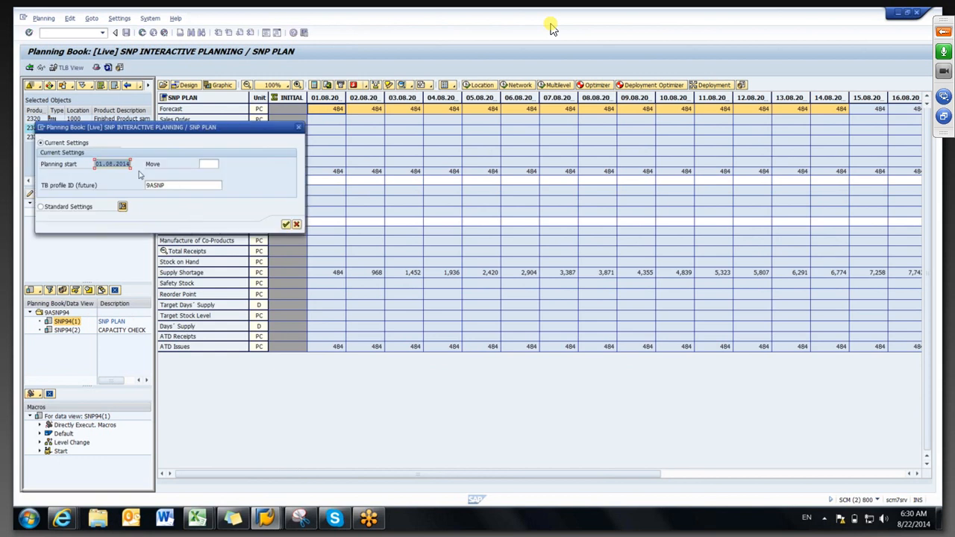
{"action": "left_click", "coordinate": [201, 187]}
{"action": "key", "text": "Return"}
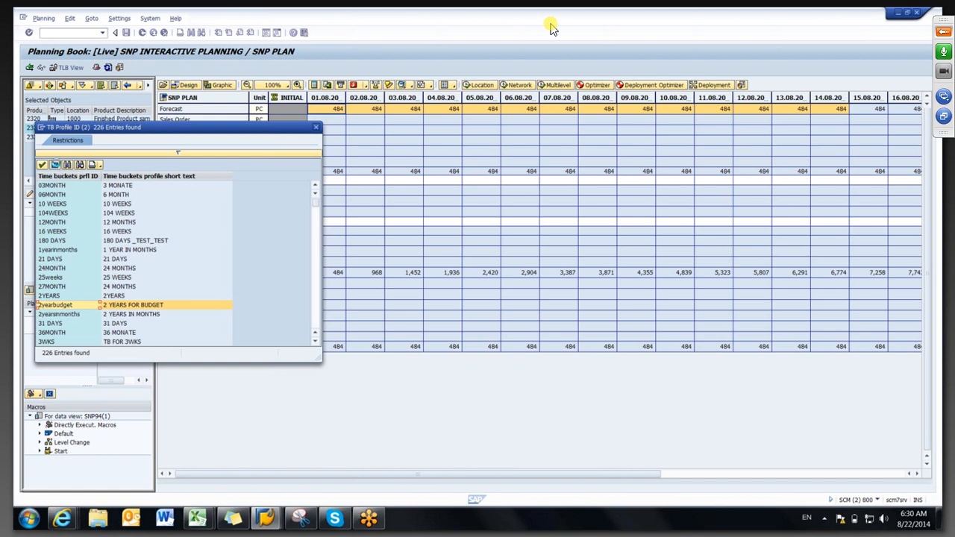
{"action": "left_click", "coordinate": [56, 164]}
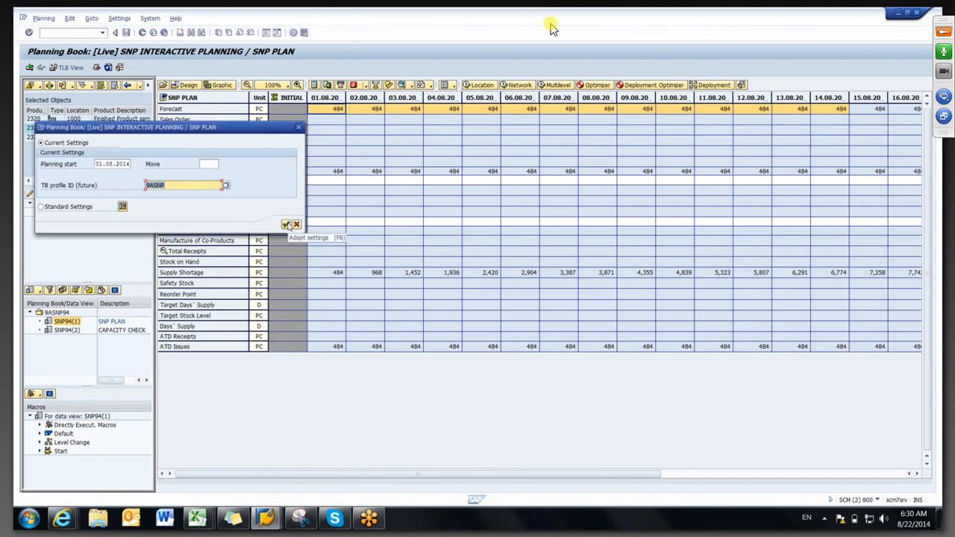
{"action": "left_click", "coordinate": [288, 225]}
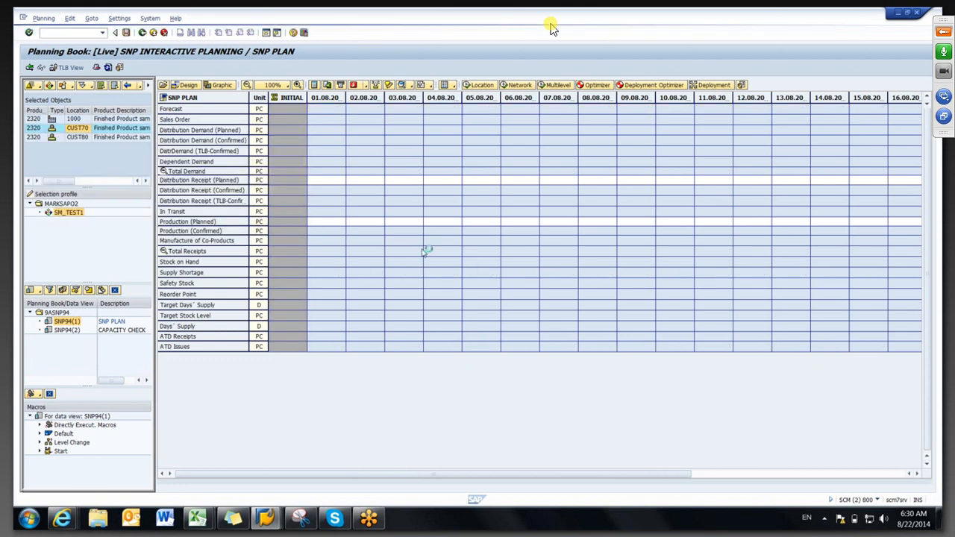
- Expand Total Demand and add APO Location and APO Product as characteristics in the header information
{"action": "left_click", "coordinate": [190, 118]}
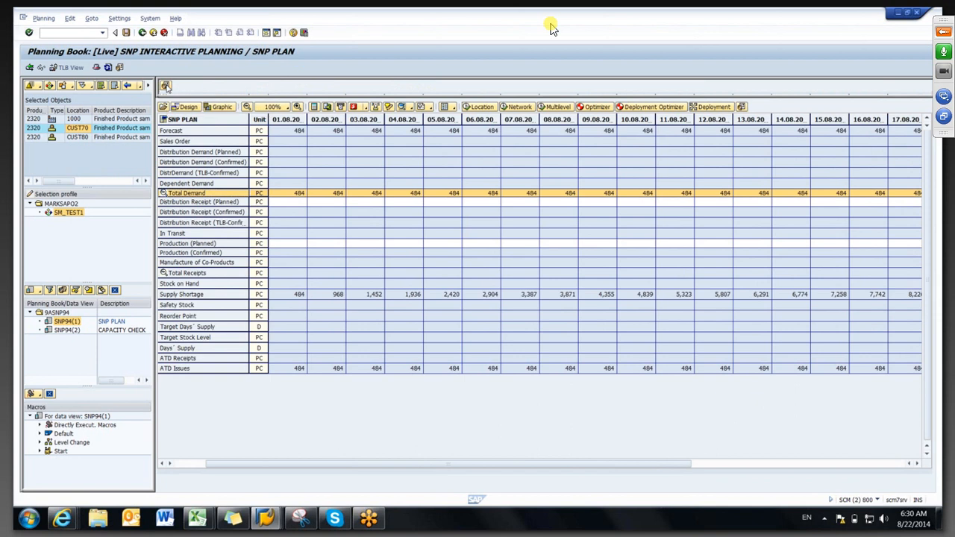
{"action": "left_click", "coordinate": [166, 86]}
{"action": "left_click", "coordinate": [144, 208]}
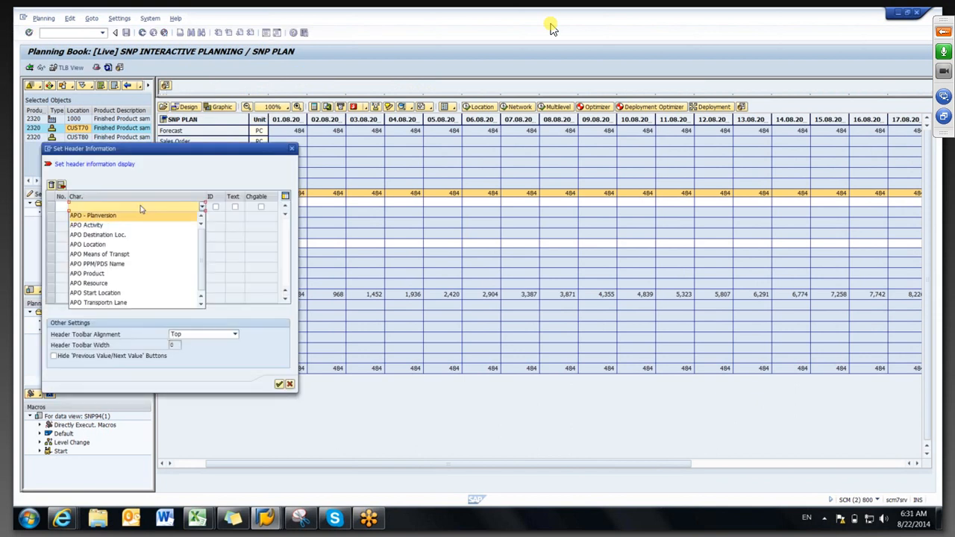
{"action": "left_click", "coordinate": [114, 245]}
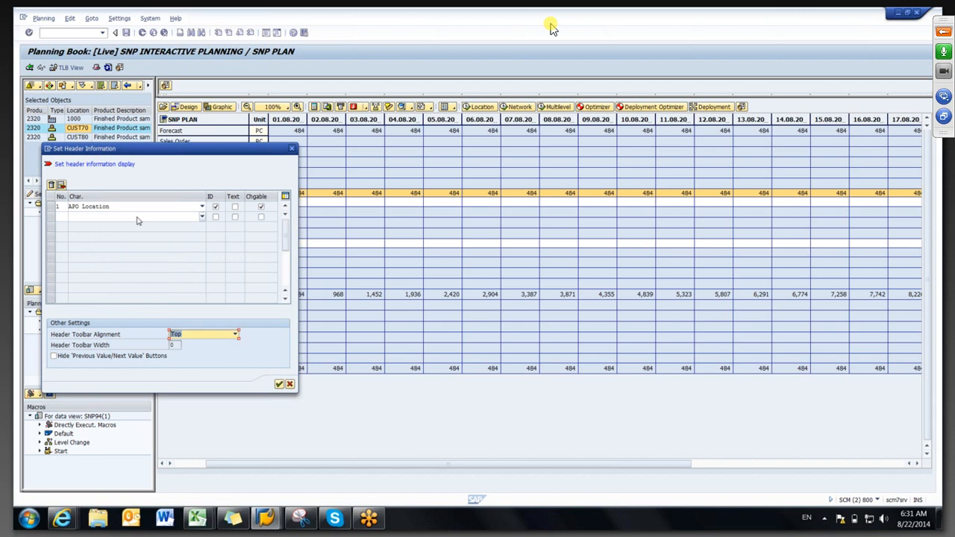
{"action": "left_click", "coordinate": [137, 217]}
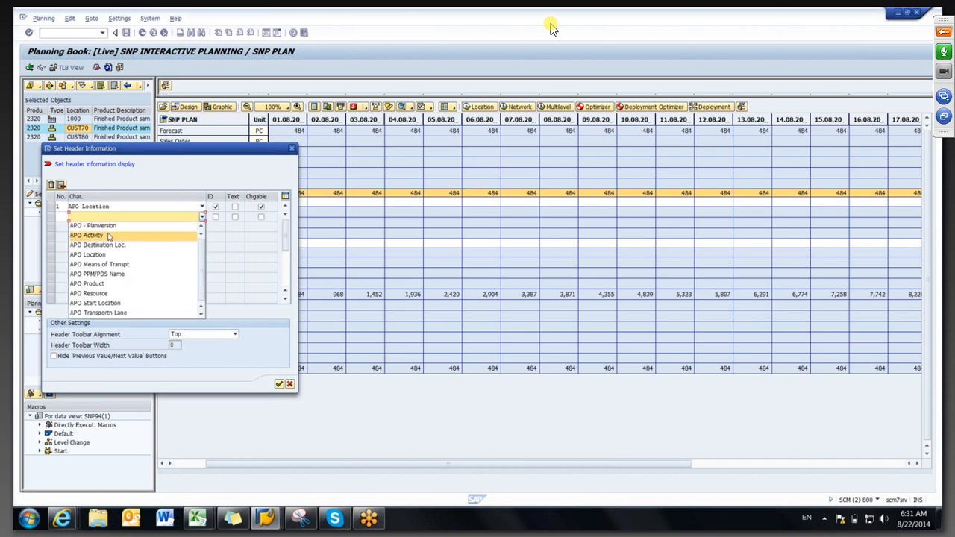
{"action": "left_click", "coordinate": [112, 285]}
{"action": "left_click", "coordinate": [279, 383]}
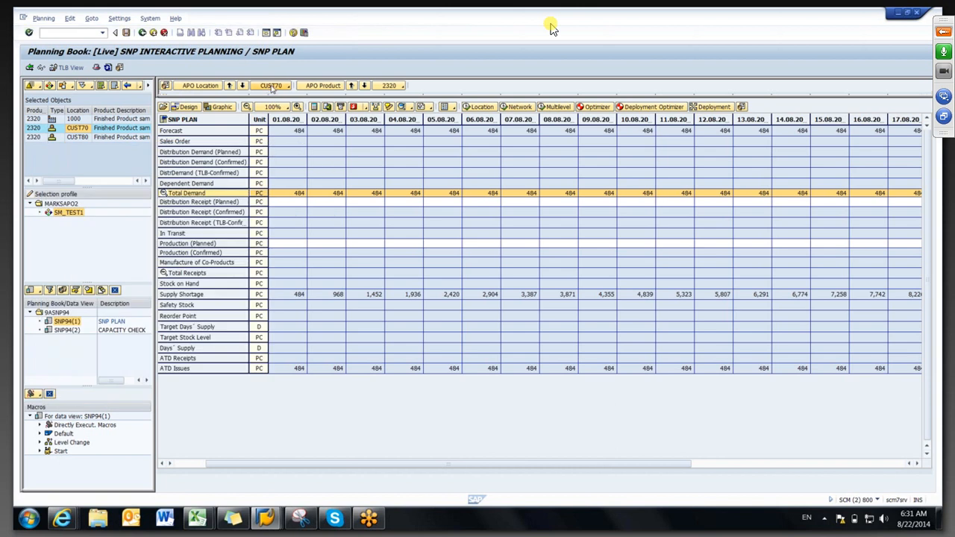
- Load the plan for location CUST80, then load product 2320 across all its locations
{"action": "left_click", "coordinate": [77, 138]}
{"action": "double_click", "coordinate": [77, 139]}
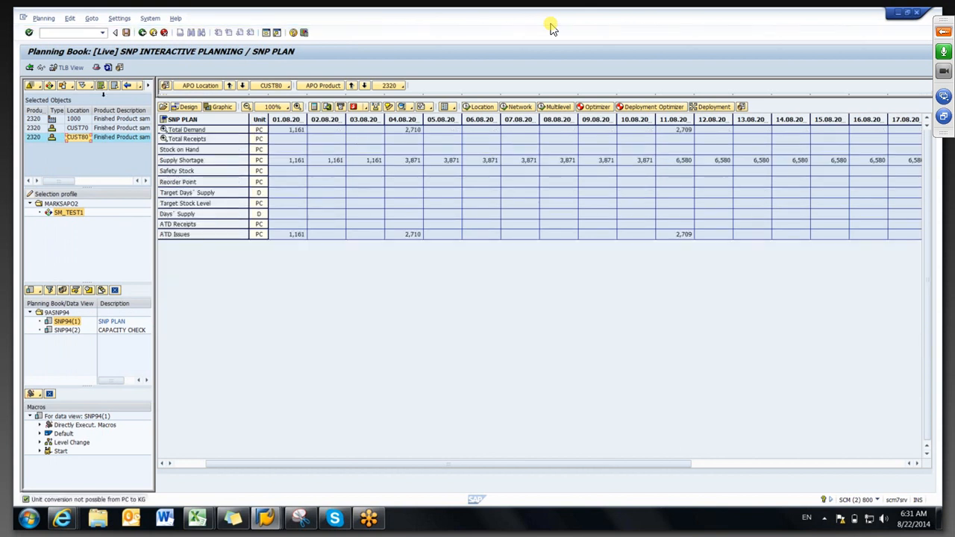
{"action": "double_click", "coordinate": [34, 111]}
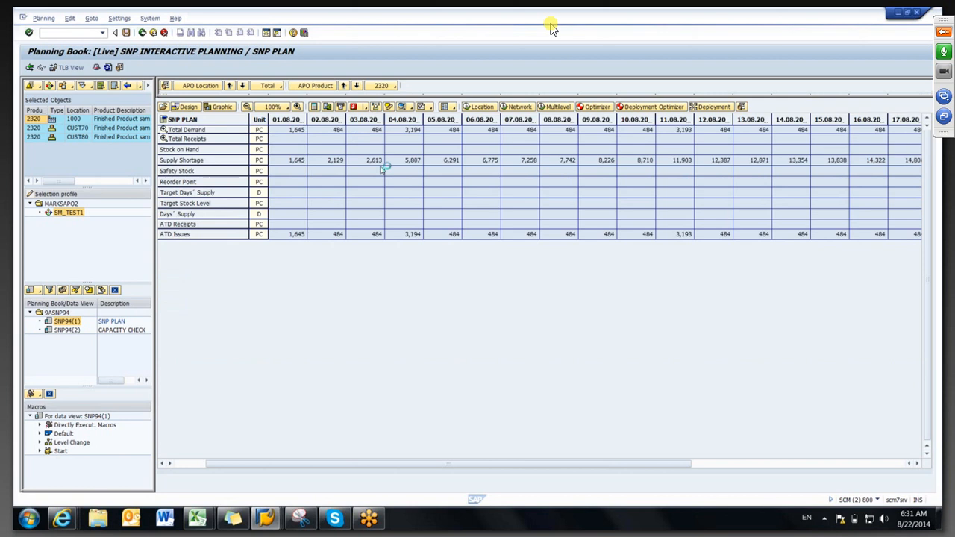
- Examine the location display choices in the header, leaving the location on Total
{"action": "left_click", "coordinate": [268, 87]}
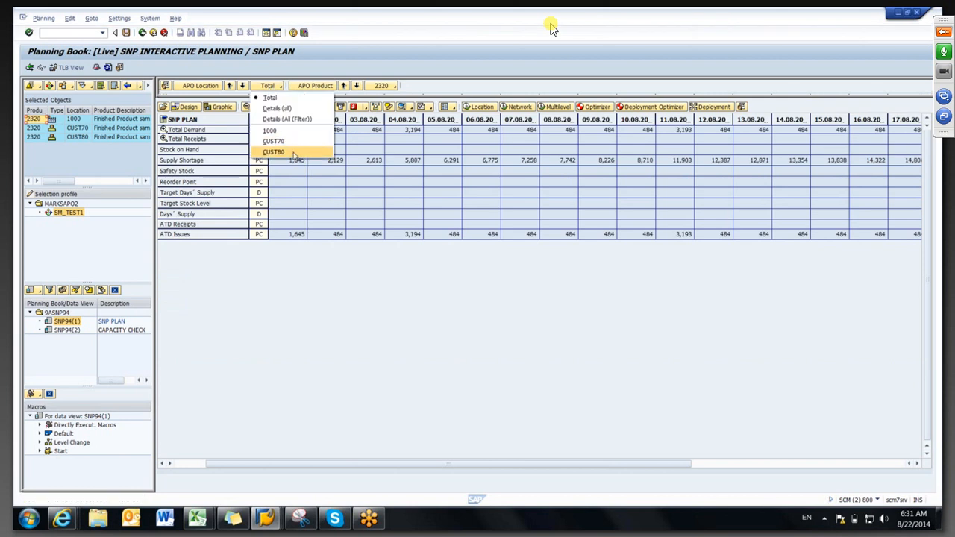
{"action": "left_click", "coordinate": [303, 275]}
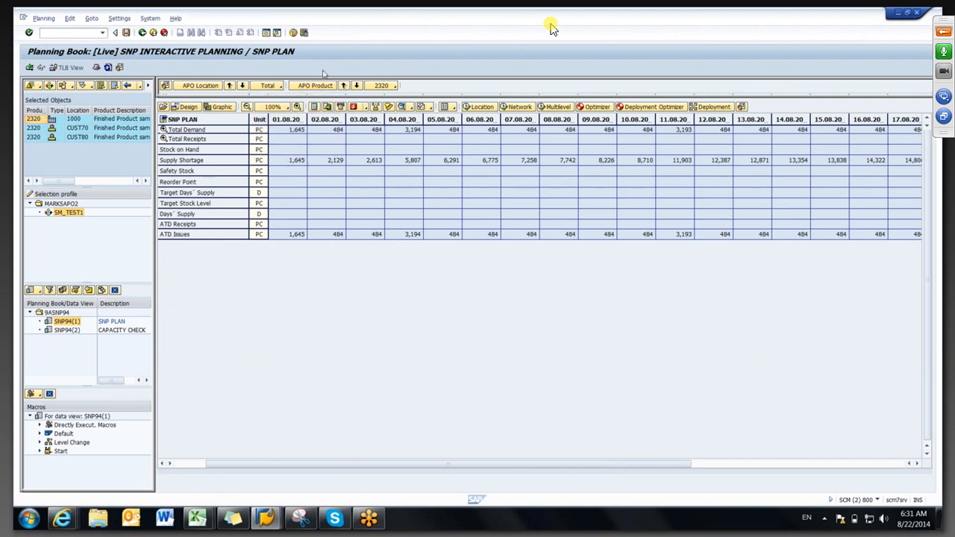
{"action": "left_click", "coordinate": [280, 86]}
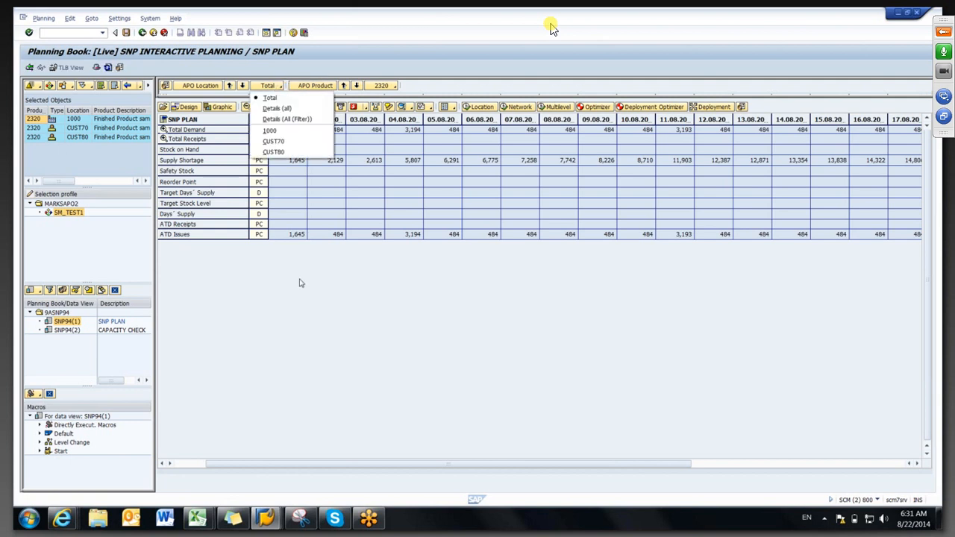
{"action": "left_click", "coordinate": [301, 283]}
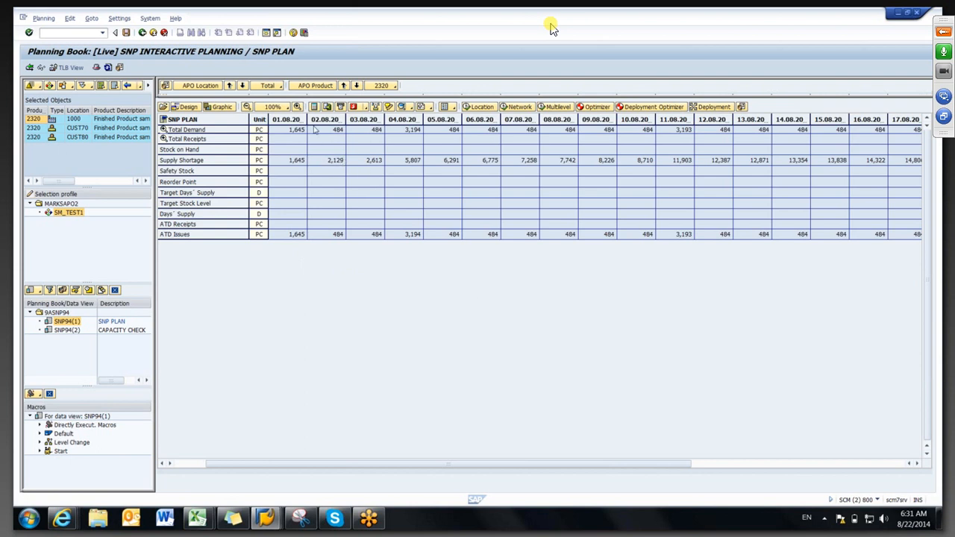
- Expand the Total Demand details and restrict the displayed key figures to Forecast only
{"action": "left_click", "coordinate": [215, 130]}
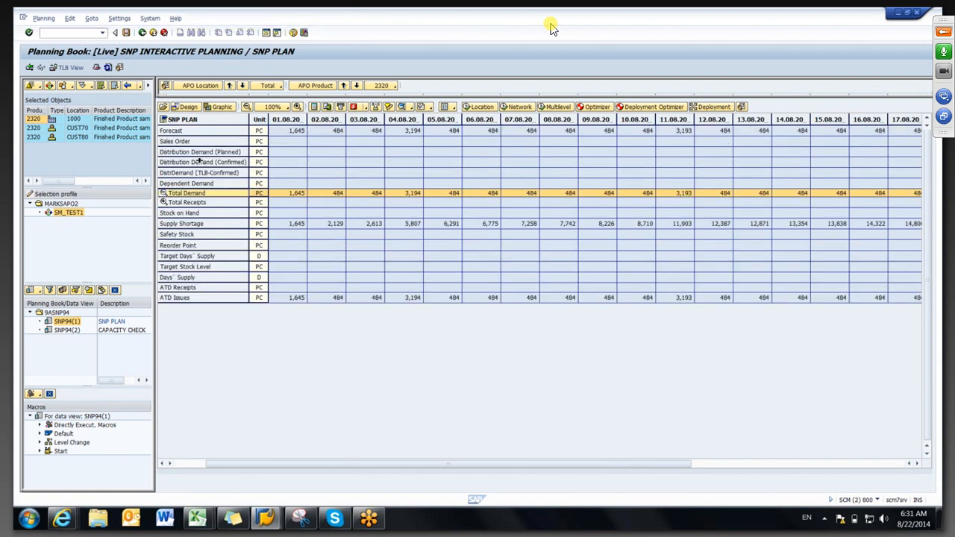
{"action": "left_click", "coordinate": [408, 108]}
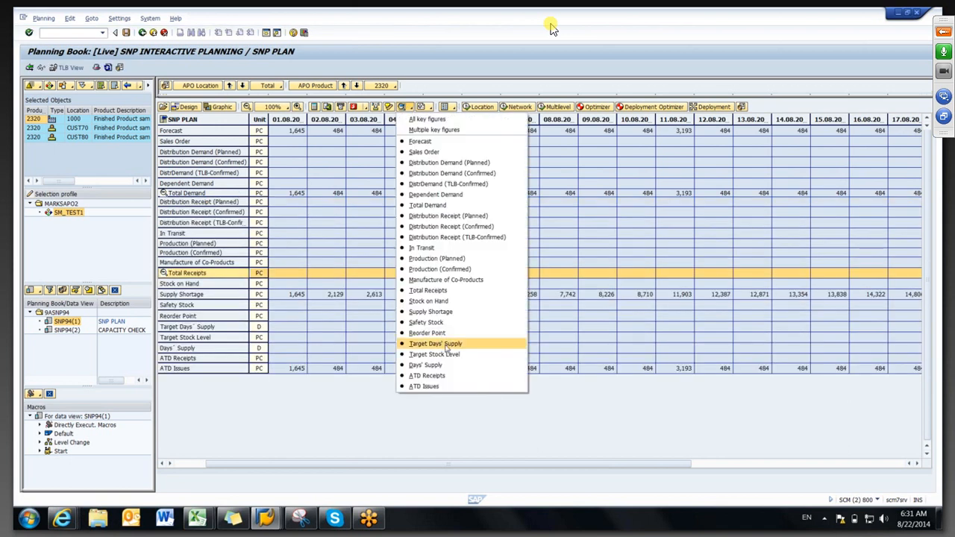
{"action": "left_click", "coordinate": [435, 130]}
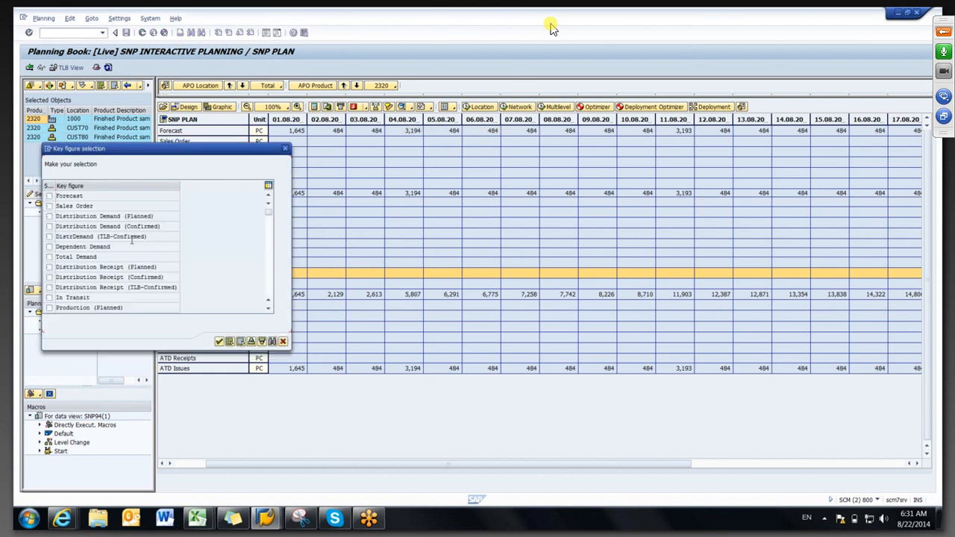
{"action": "left_click", "coordinate": [49, 196]}
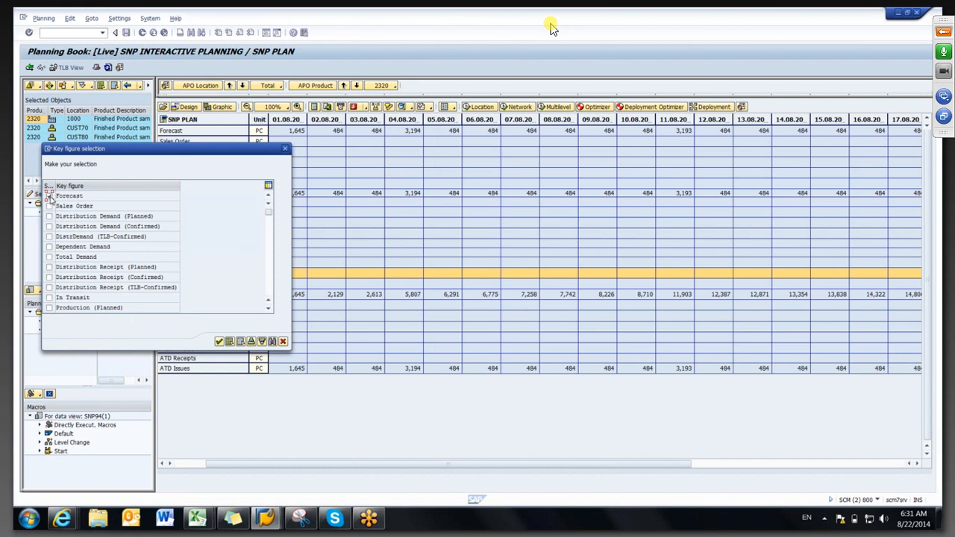
{"action": "left_click", "coordinate": [218, 342]}
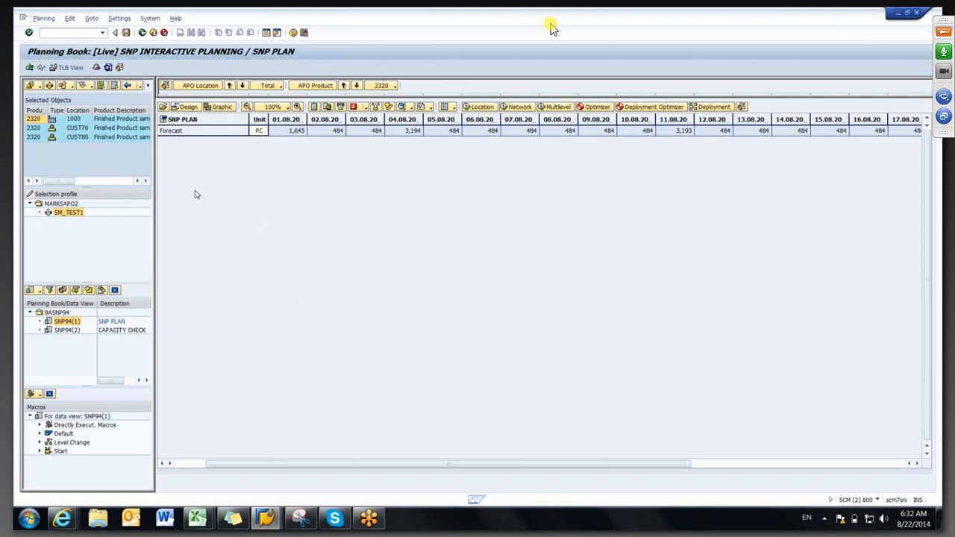
- Switch the planning book to design mode and review its characteristics, key figure and data view definitions
{"action": "left_click", "coordinate": [187, 107]}
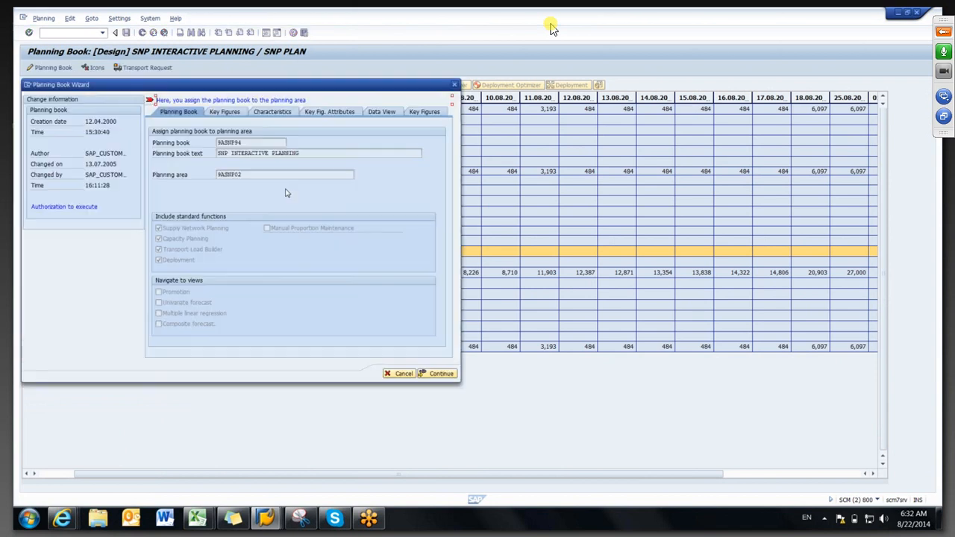
{"action": "left_click", "coordinate": [285, 114]}
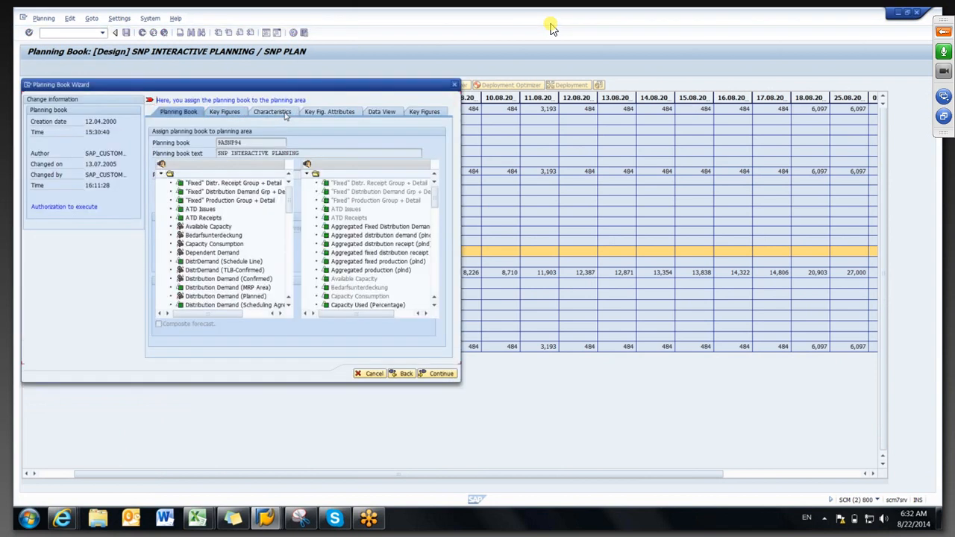
{"action": "left_click", "coordinate": [328, 114]}
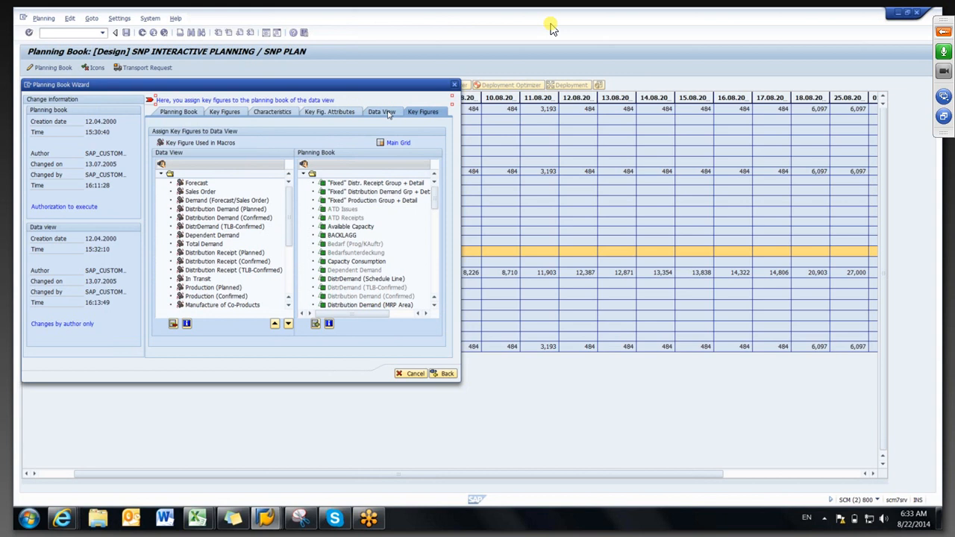
{"action": "left_click", "coordinate": [388, 114]}
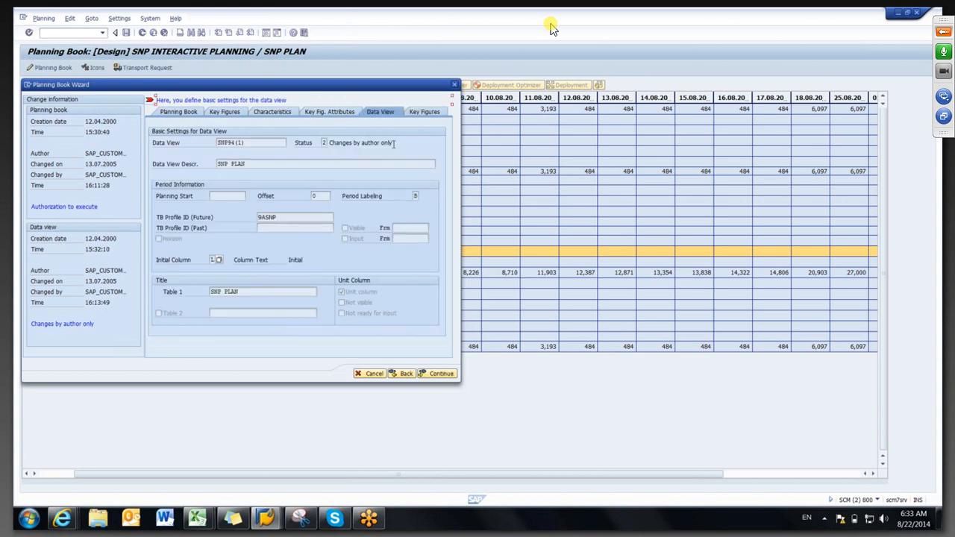
- Examine the status and Table 1 title of data view SNP94(1), then close the planning book definition
{"action": "left_click_drag", "start_coordinate": [393, 143], "coordinate": [328, 142]}
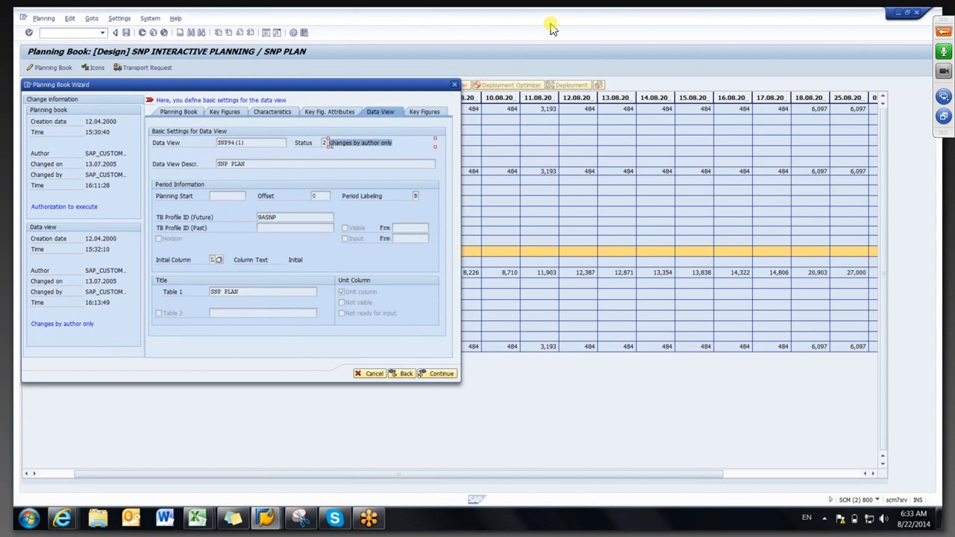
{"action": "left_click", "coordinate": [331, 146]}
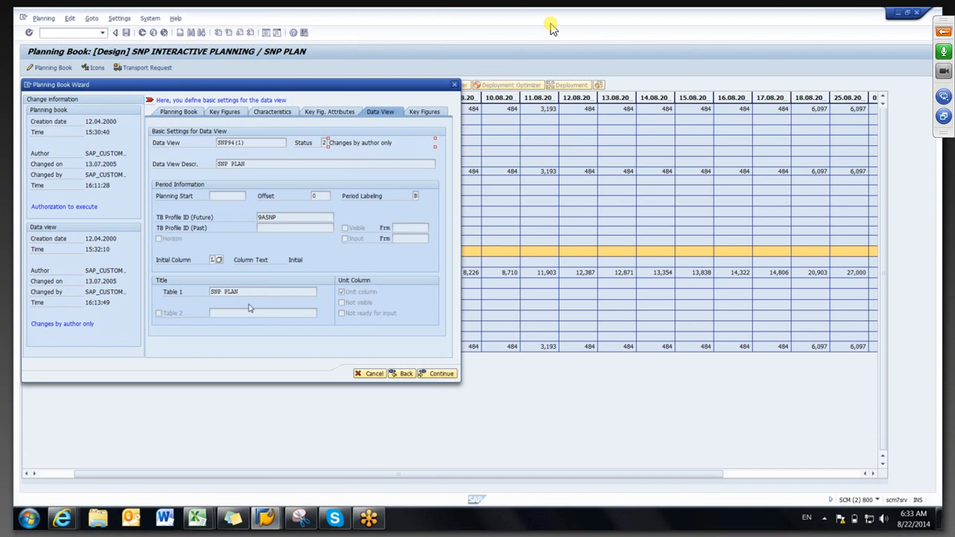
{"action": "left_click_drag", "start_coordinate": [240, 292], "coordinate": [208, 292]}
{"action": "left_click", "coordinate": [208, 293]}
{"action": "left_click_drag", "start_coordinate": [249, 290], "coordinate": [214, 291]}
{"action": "left_click", "coordinate": [212, 292]}
{"action": "left_click", "coordinate": [375, 375]}
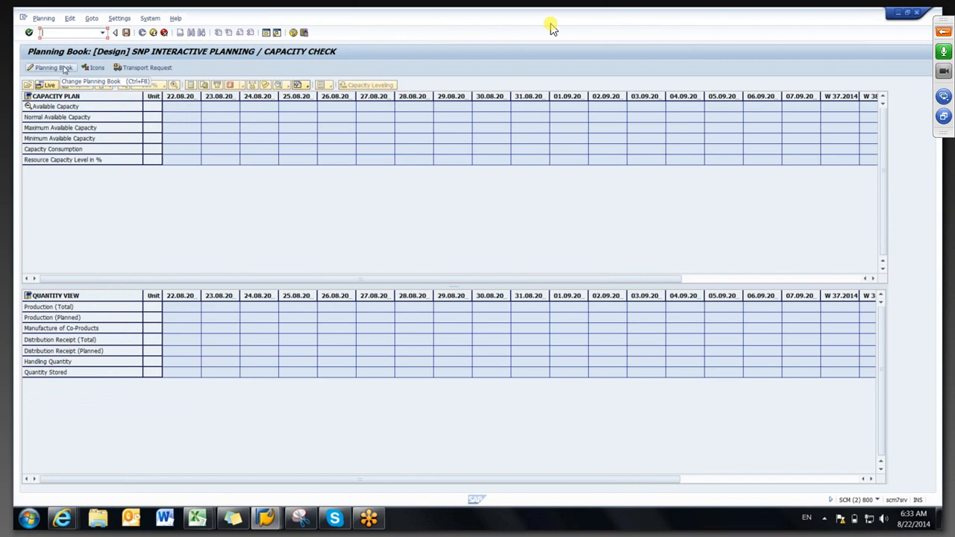
- Open the planning book definition for the CAPACITY CHECK data view and examine its Table 1 and Table 2 titles
{"action": "left_click", "coordinate": [64, 69]}
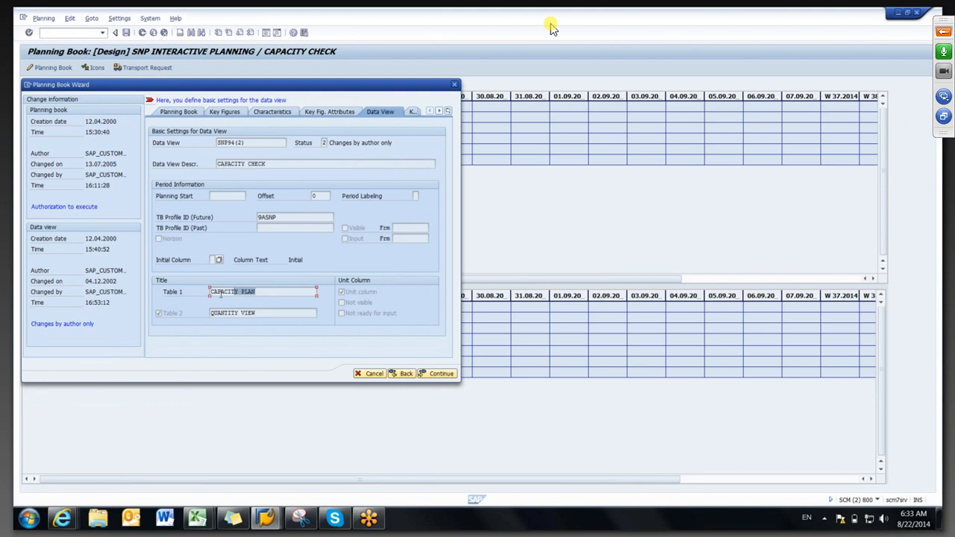
{"action": "left_click", "coordinate": [226, 312]}
{"action": "left_click_drag", "start_coordinate": [257, 314], "coordinate": [211, 313]}
{"action": "left_click", "coordinate": [211, 314]}
{"action": "left_click_drag", "start_coordinate": [265, 291], "coordinate": [205, 290]}
{"action": "left_click", "coordinate": [207, 290]}
{"action": "left_click_drag", "start_coordinate": [279, 311], "coordinate": [203, 314]}
{"action": "left_click", "coordinate": [203, 314]}
- Review the key figures assigned to the capacity data view's additional and main grids, then cancel the definition
{"action": "left_click", "coordinate": [439, 374]}
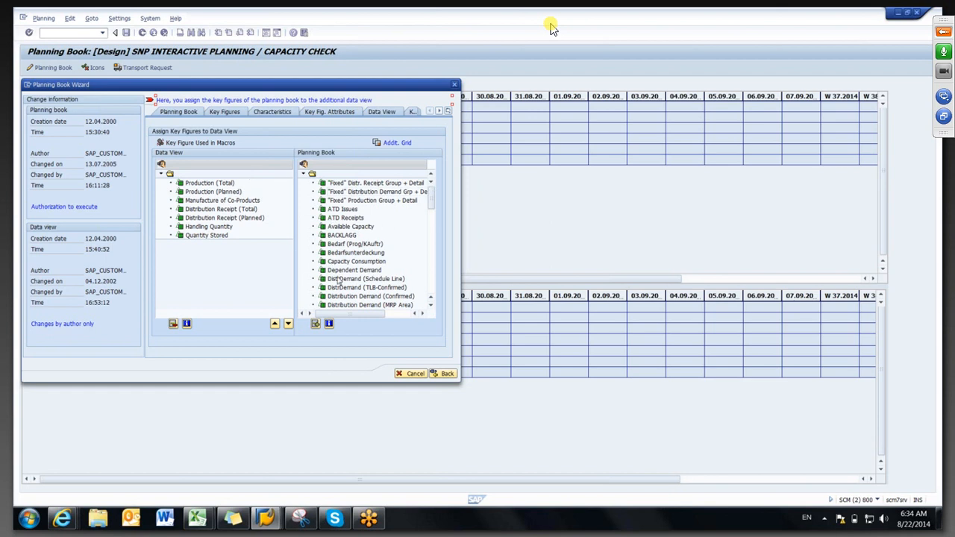
{"action": "left_click", "coordinate": [442, 373]}
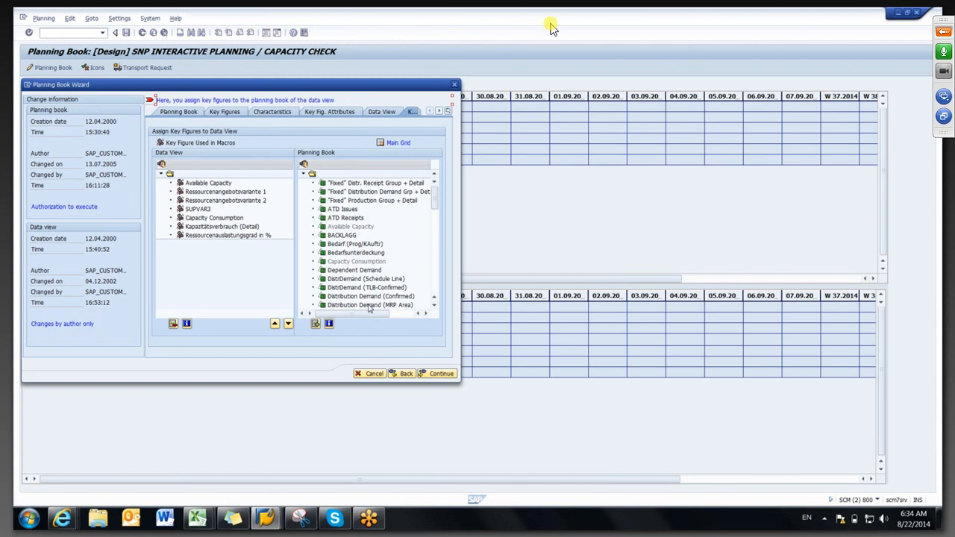
{"action": "left_click", "coordinate": [374, 374]}
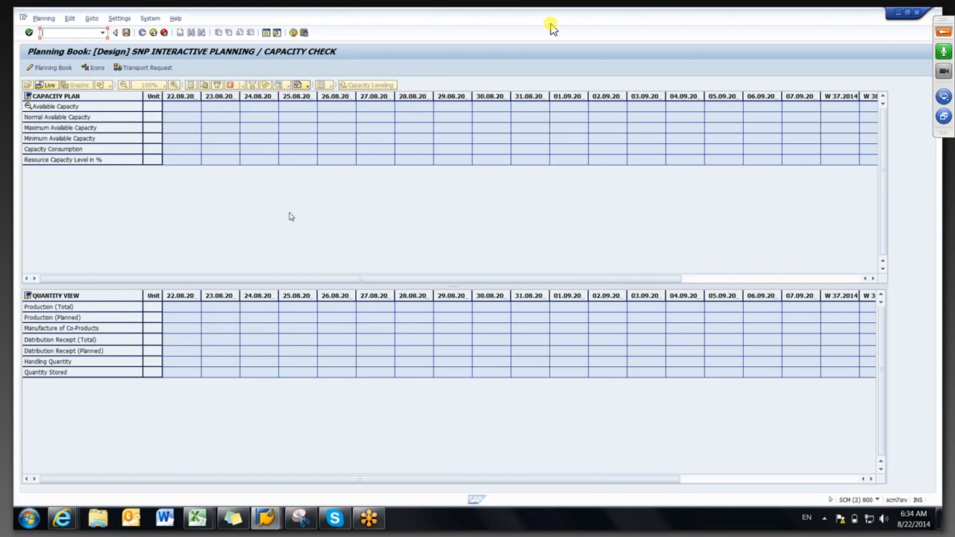
- Return the planning book from design to live mode and load the SNP PLAN data view SNP94(1)
{"action": "left_click", "coordinate": [49, 85]}
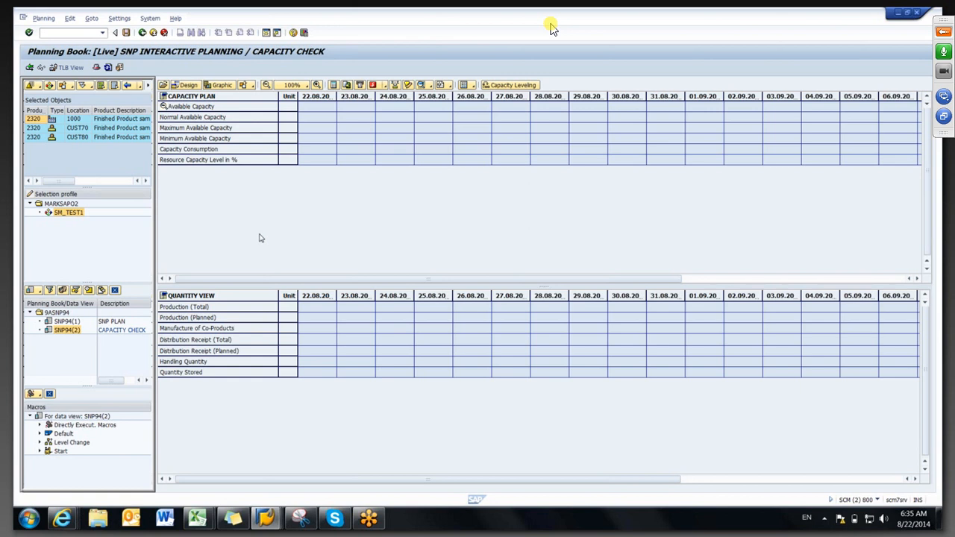
{"action": "left_click", "coordinate": [66, 322]}
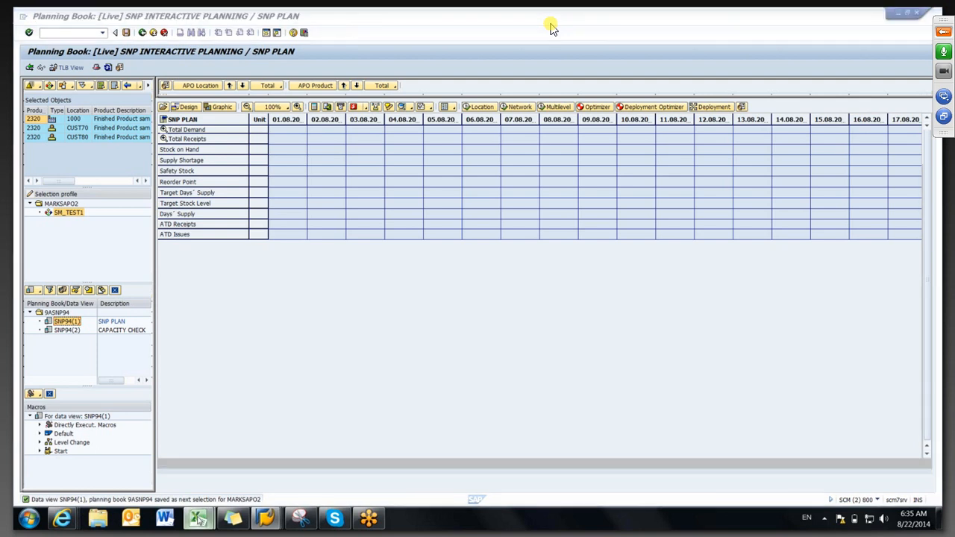
- Switch to the SCM 226 00 Check List workbook in Excel and check the Notes Management, release Forecast topic
{"action": "left_click", "coordinate": [199, 520]}
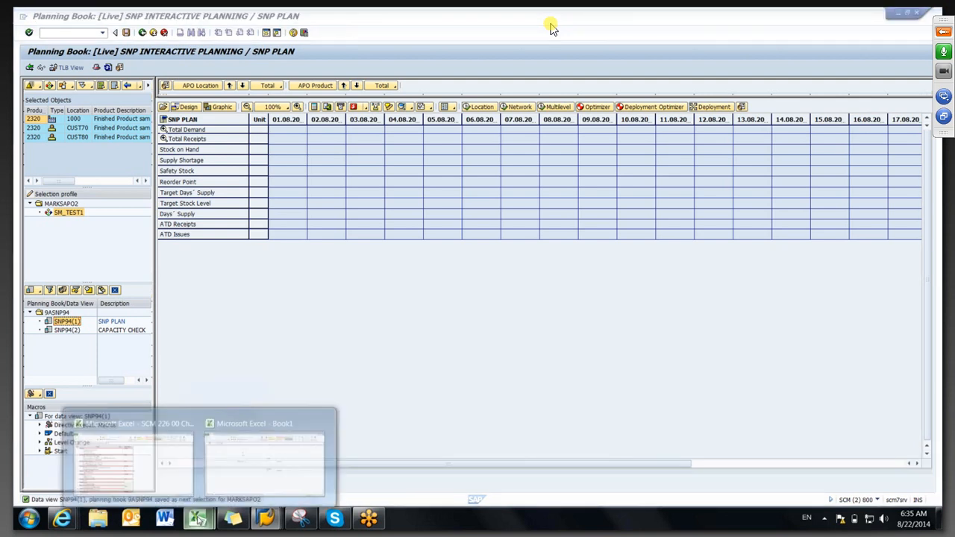
{"action": "left_click", "coordinate": [141, 466]}
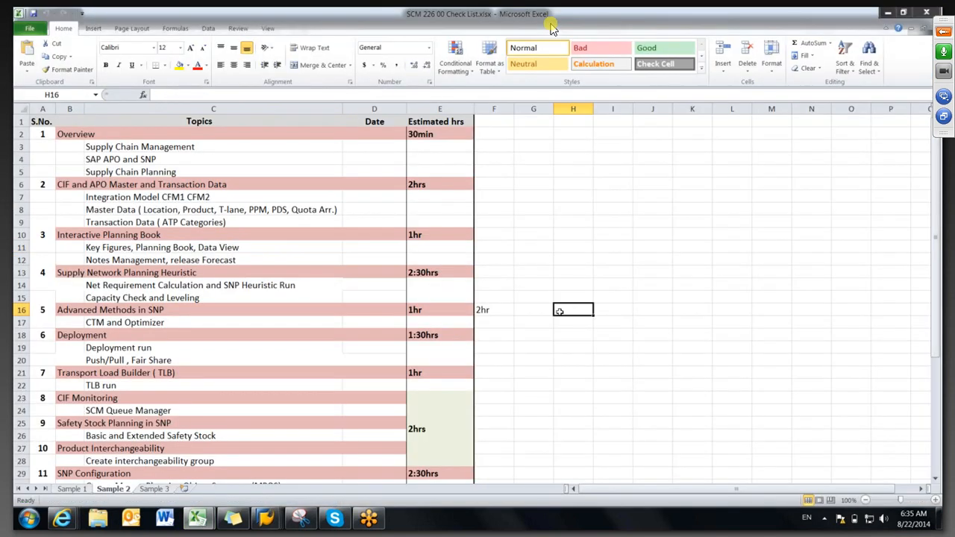
{"action": "left_click", "coordinate": [130, 261]}
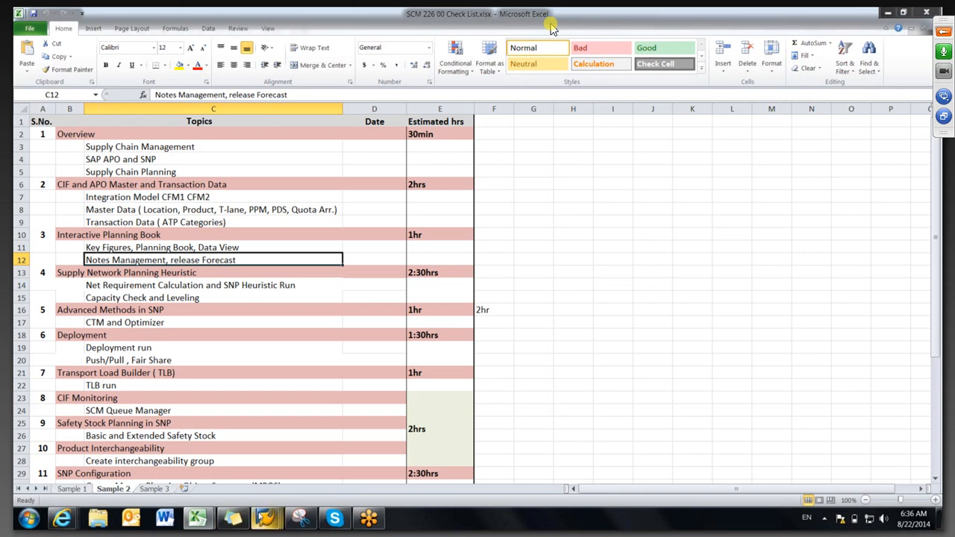
- Switch back to the SNP planning book, load product 2320 at location 1000, and expand its Total Demand and Total Receipts rows
{"action": "left_click", "coordinate": [262, 516]}
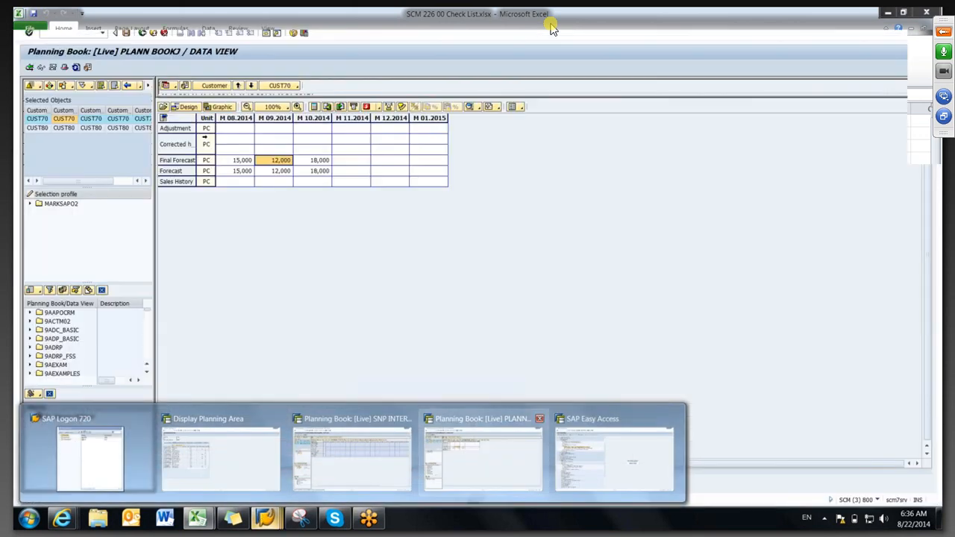
{"action": "left_click", "coordinate": [350, 455]}
{"action": "left_click", "coordinate": [295, 191]}
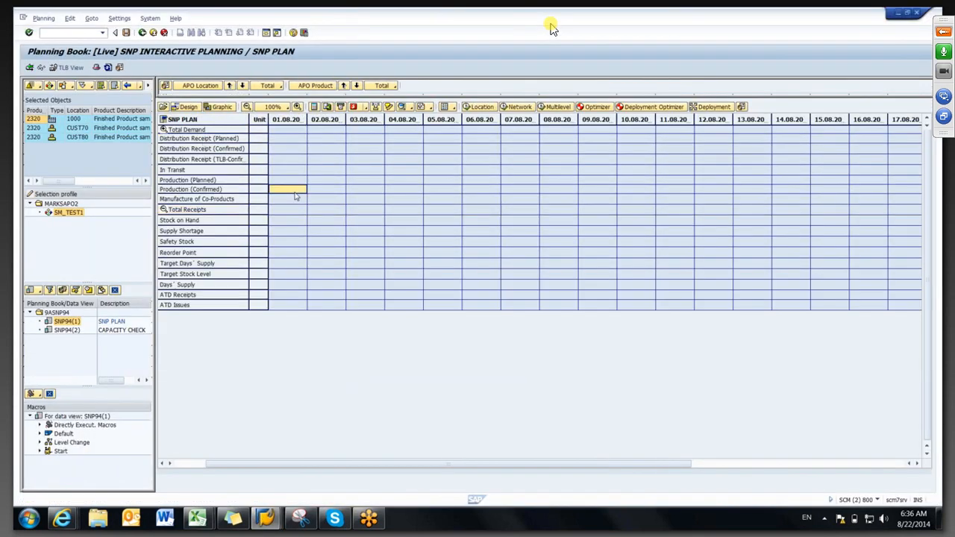
{"action": "double_click", "coordinate": [74, 118]}
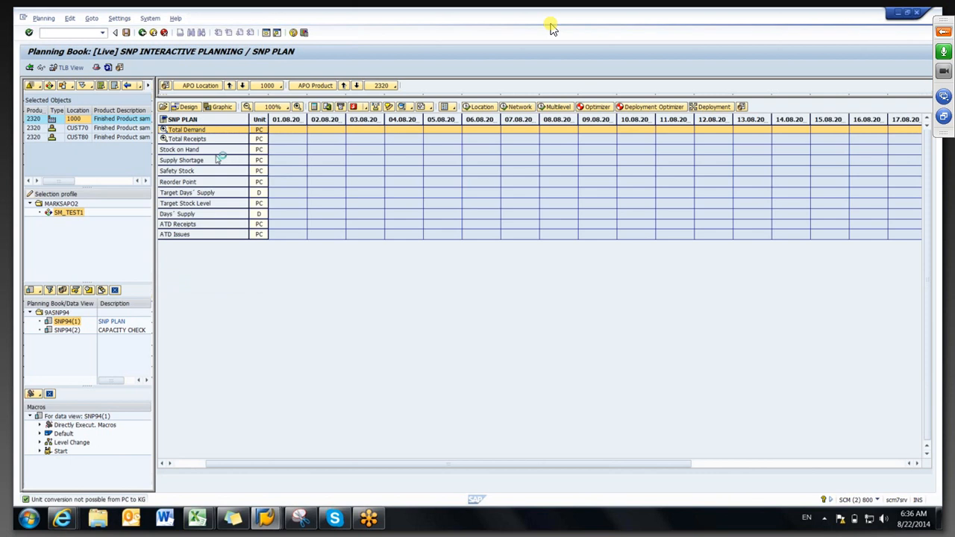
{"action": "double_click", "coordinate": [207, 203]}
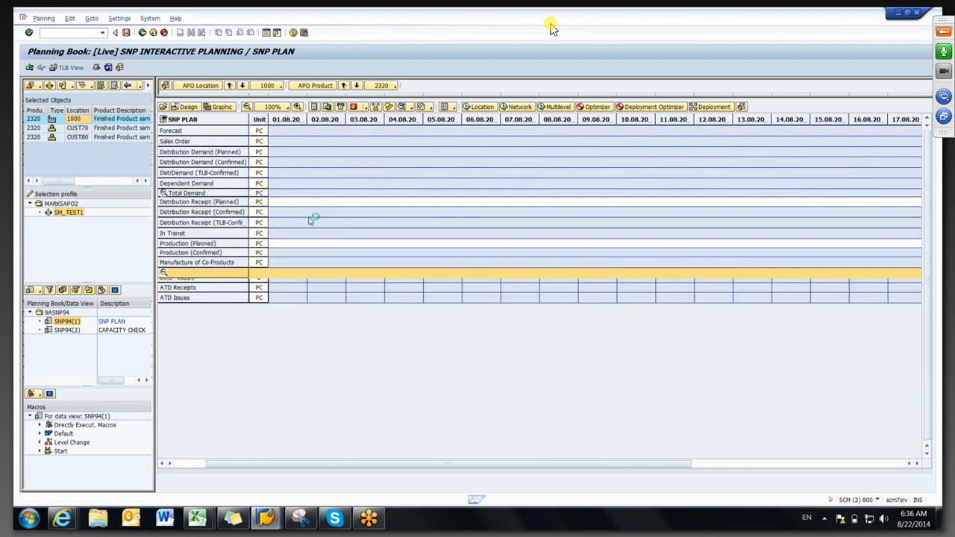
- Display the note for the Distribution Receipt (Planned) cell dated 02.08.2014
{"action": "right_click", "coordinate": [323, 195]}
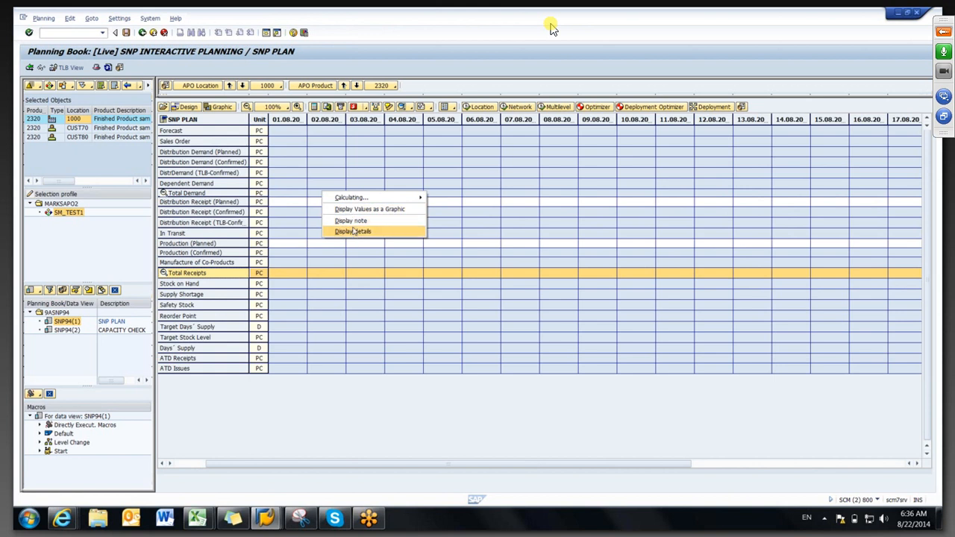
{"action": "left_click", "coordinate": [316, 205]}
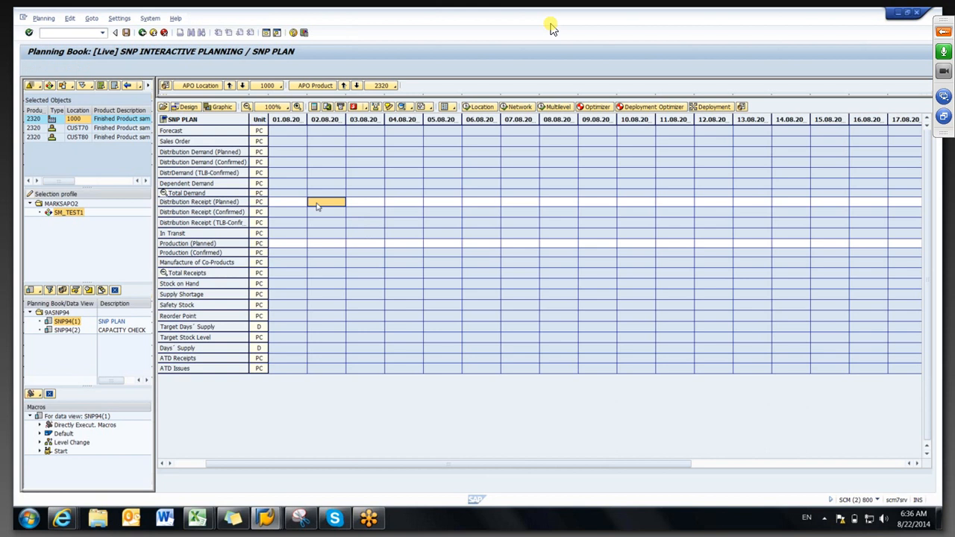
{"action": "right_click", "coordinate": [317, 203]}
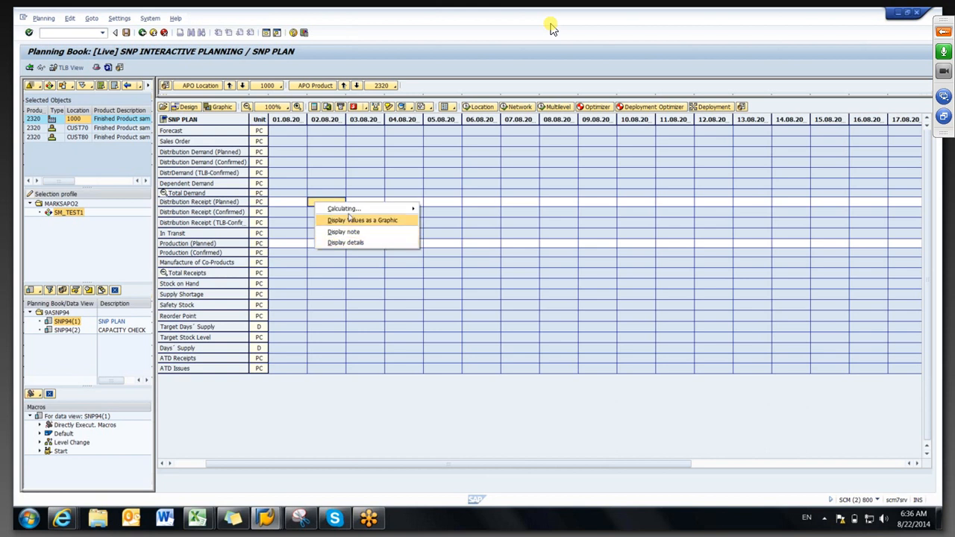
{"action": "mouse_move", "coordinate": [349, 211]}
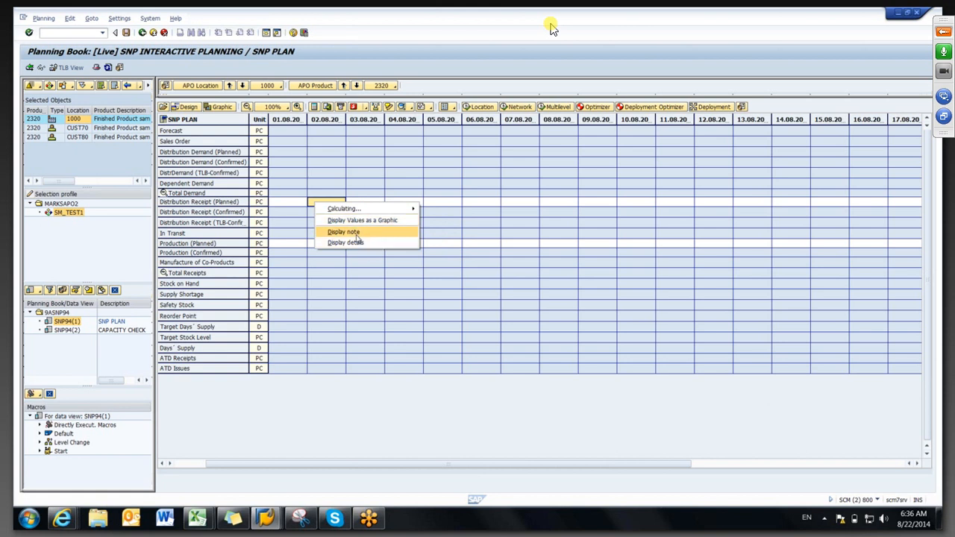
{"action": "left_click", "coordinate": [355, 232]}
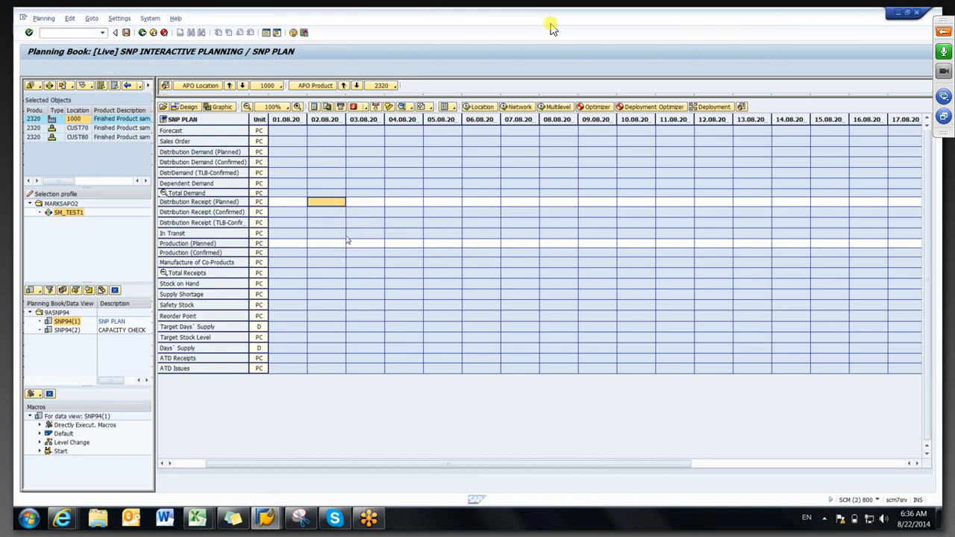
- Replace the note's placeholder text with TEST and save the note
{"action": "left_click_drag", "start_coordinate": [244, 461], "coordinate": [164, 454]}
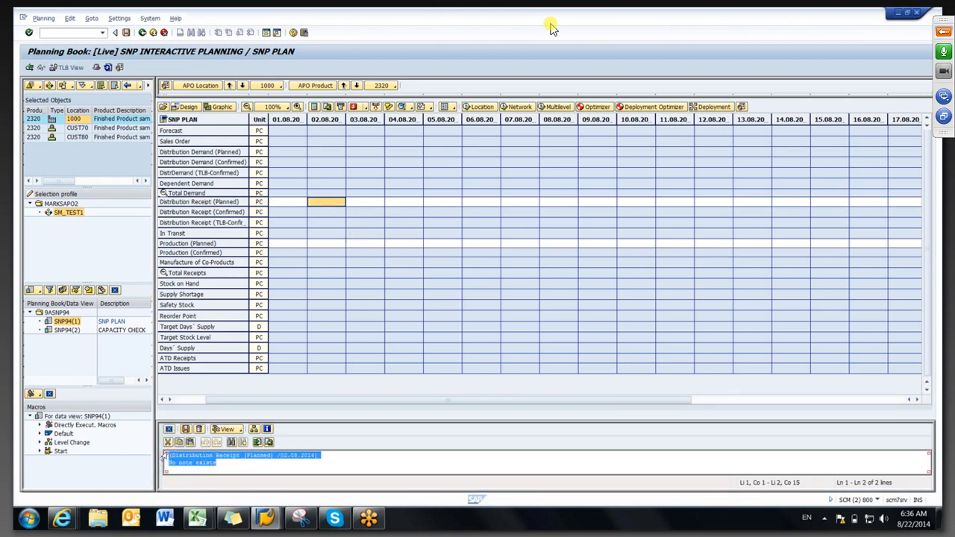
{"action": "type", "text": "TEST"}
{"action": "key", "text": "Return"}
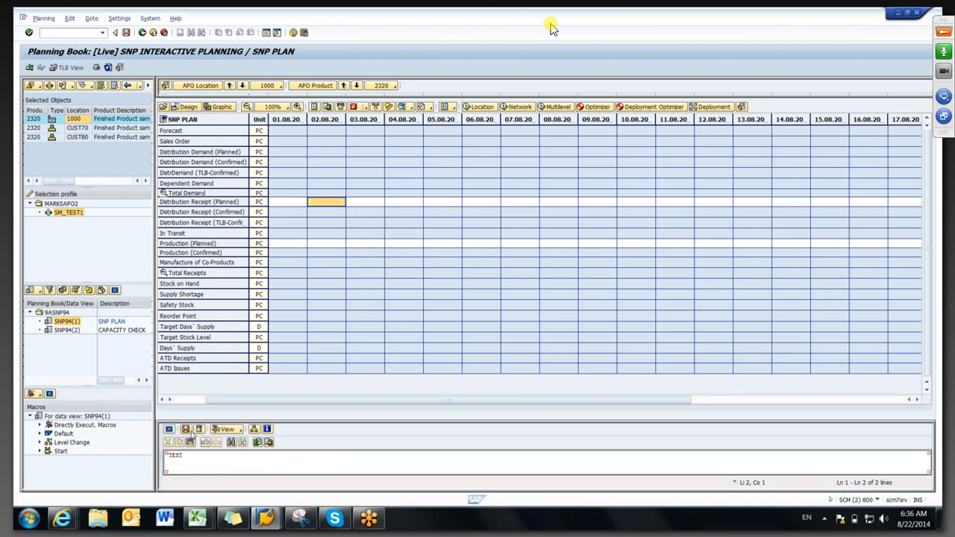
{"action": "left_click", "coordinate": [186, 429]}
{"action": "right_click", "coordinate": [326, 209]}
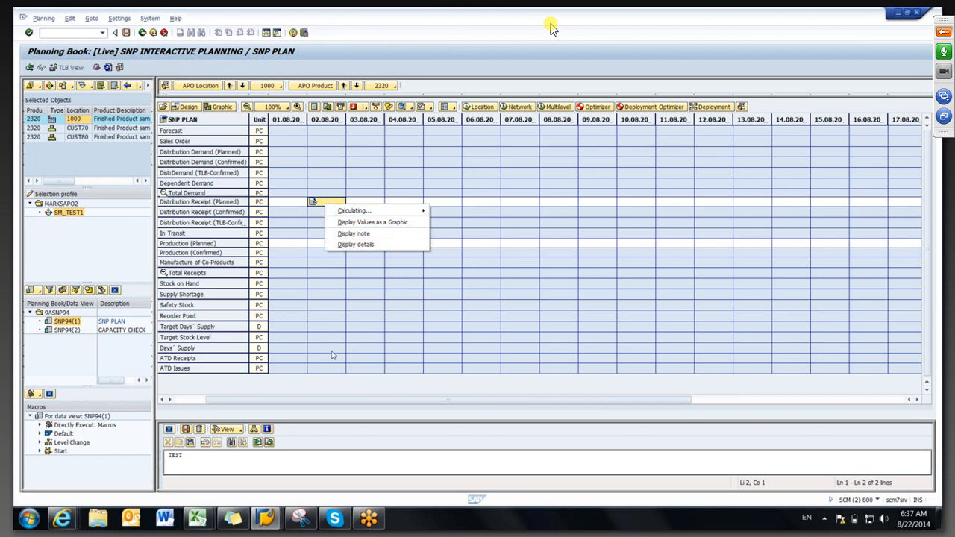
- Switch to the Excel checklist and review the Interactive Planning Book, Supply Network Planning Heuristic and Advanced Methods in SNP topics
{"action": "left_click", "coordinate": [197, 514]}
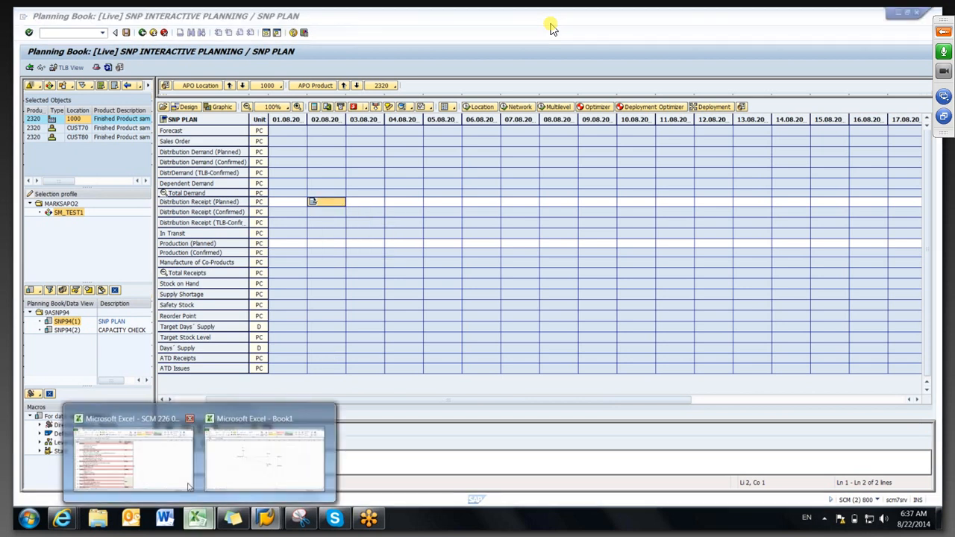
{"action": "left_click", "coordinate": [158, 451]}
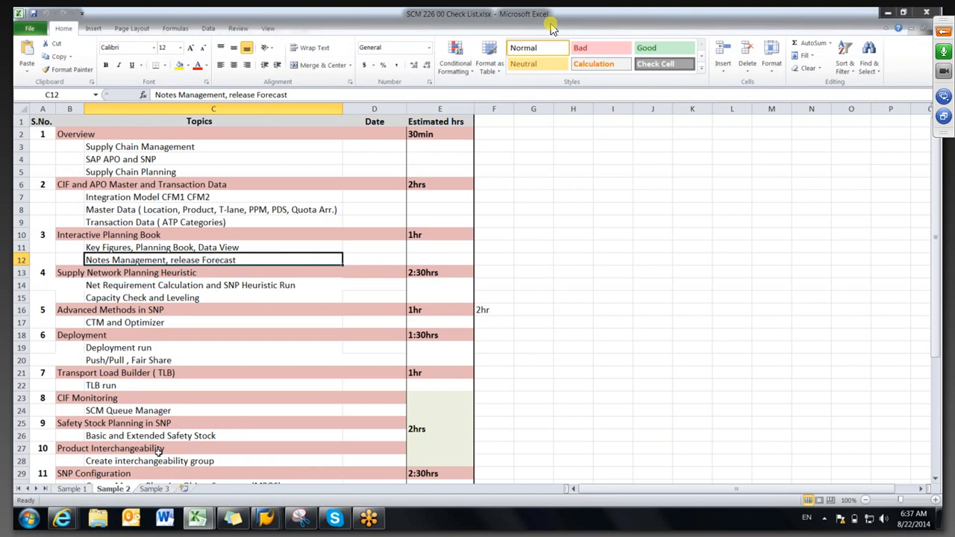
{"action": "key", "text": "Down"}
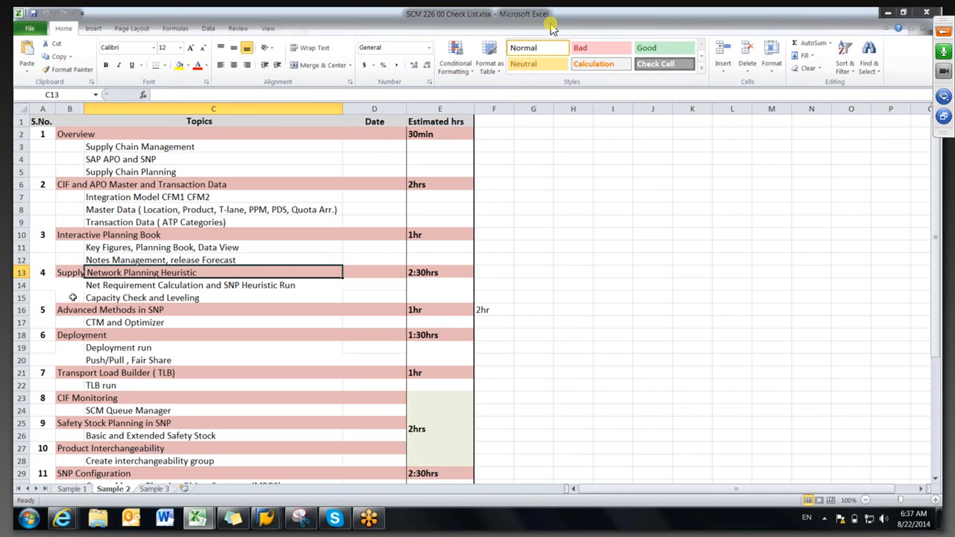
{"action": "left_click_drag", "start_coordinate": [73, 273], "coordinate": [131, 269]}
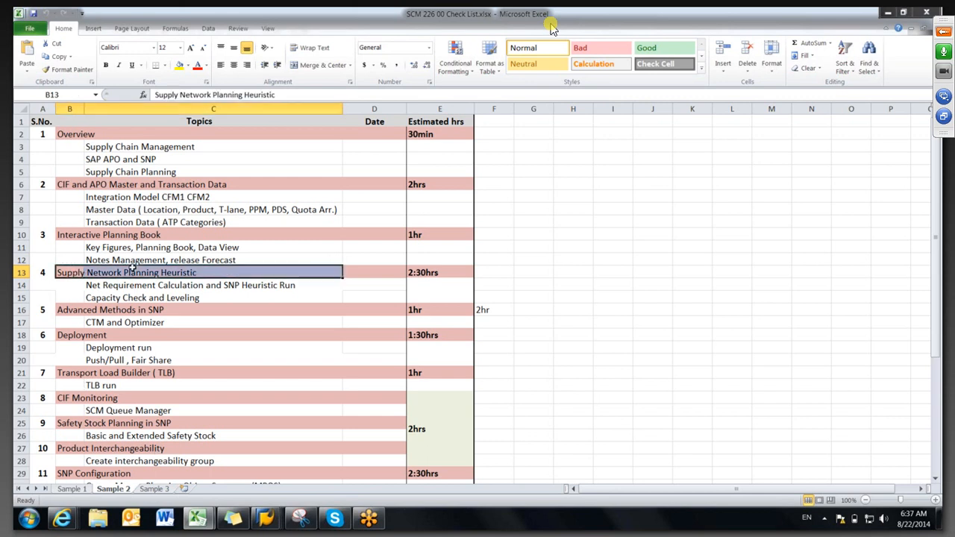
{"action": "left_click", "coordinate": [49, 312]}
{"action": "left_click_drag", "start_coordinate": [49, 312], "coordinate": [273, 318]}
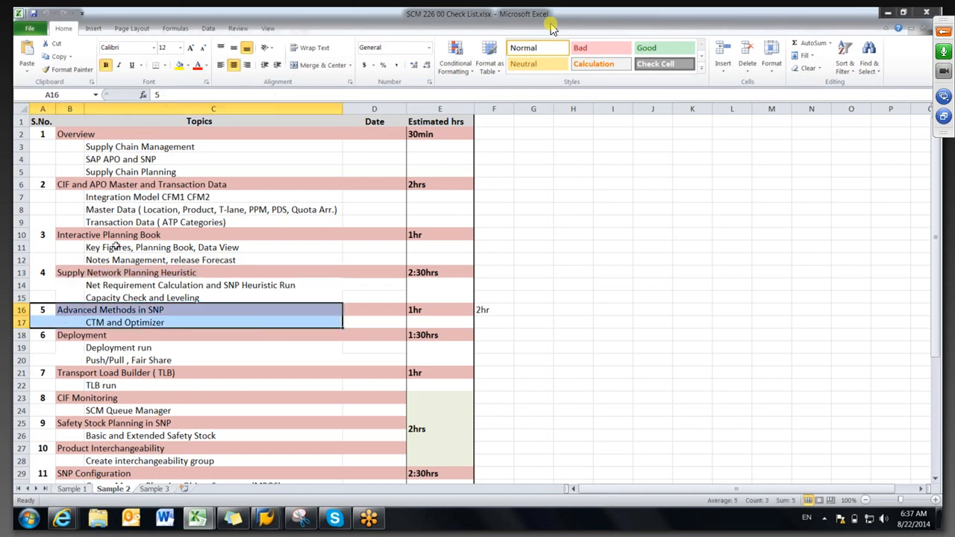
{"action": "left_click_drag", "start_coordinate": [52, 234], "coordinate": [131, 260]}
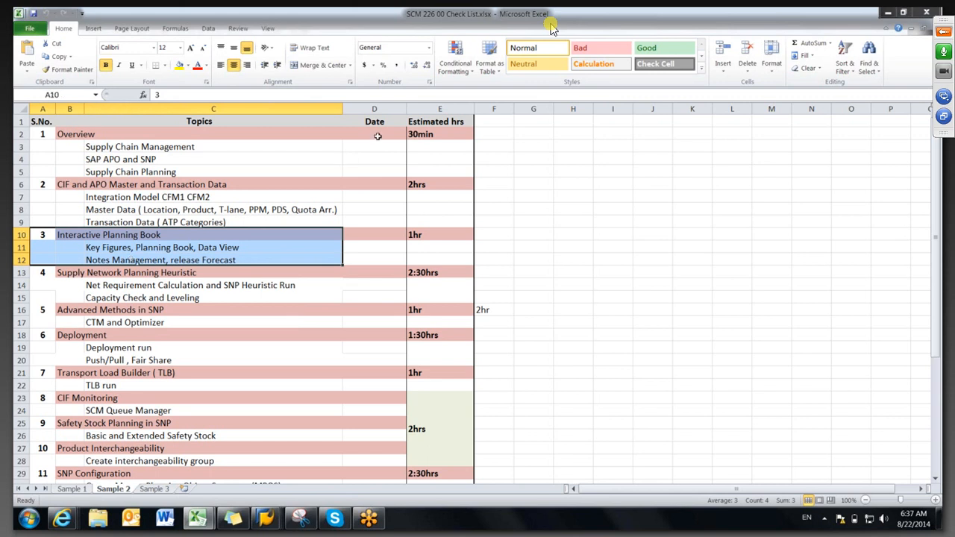
- Review the topic list on the Sample 3 sheet, then return to the SNP planning book in SAP
{"action": "left_click", "coordinate": [143, 490]}
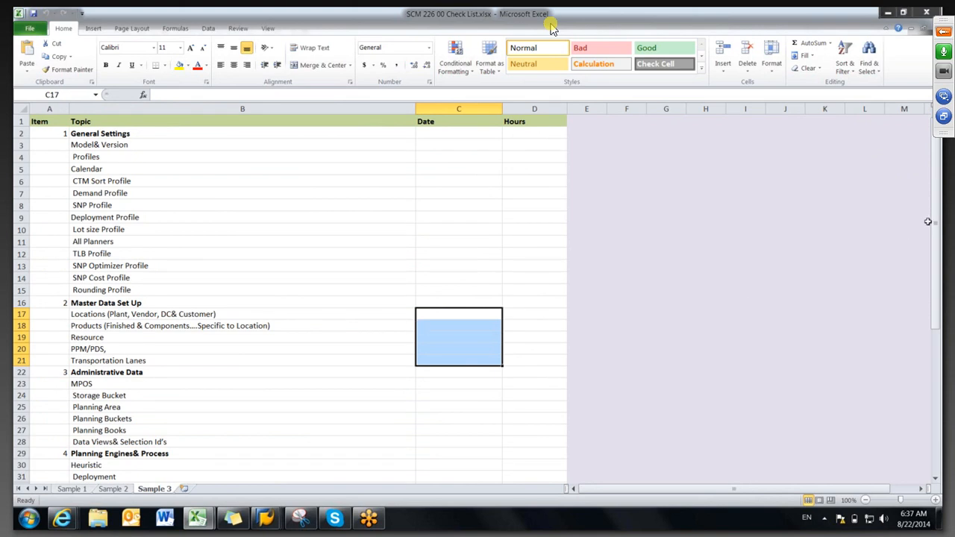
{"action": "left_click_drag", "start_coordinate": [937, 213], "coordinate": [937, 213]}
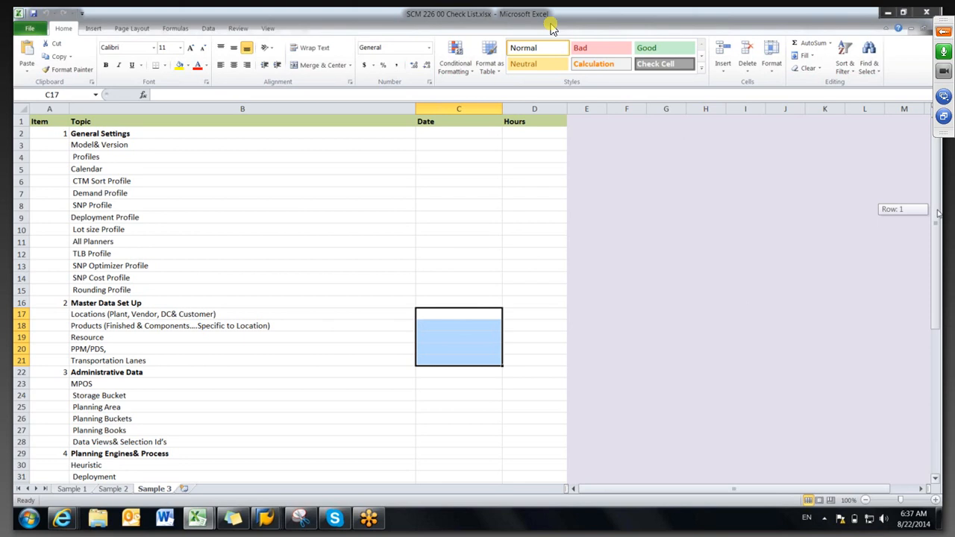
{"action": "mouse_move", "coordinate": [938, 213]}
{"action": "left_mouse_down"}
{"action": "mouse_move", "coordinate": [938, 243]}
{"action": "mouse_move", "coordinate": [938, 204]}
{"action": "left_mouse_up"}
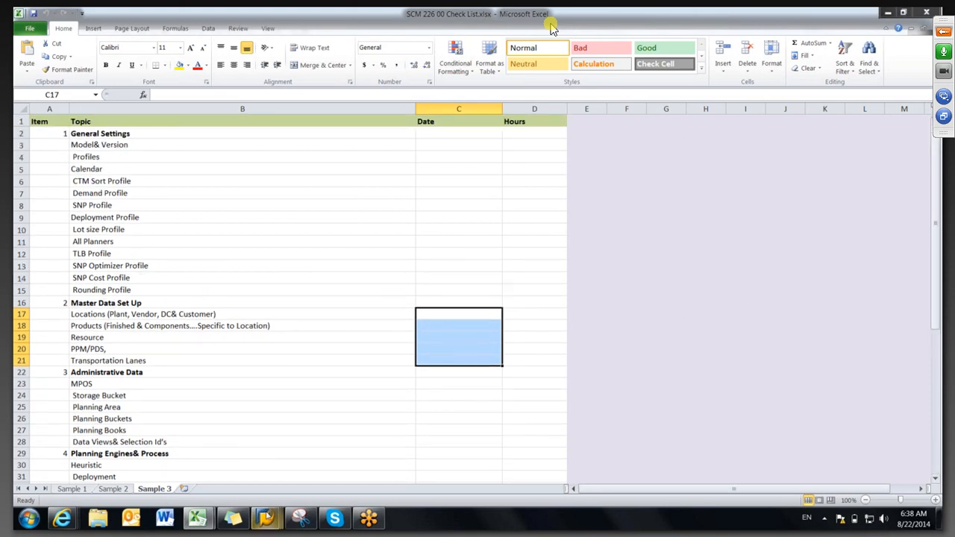
{"action": "mouse_move", "coordinate": [265, 516]}
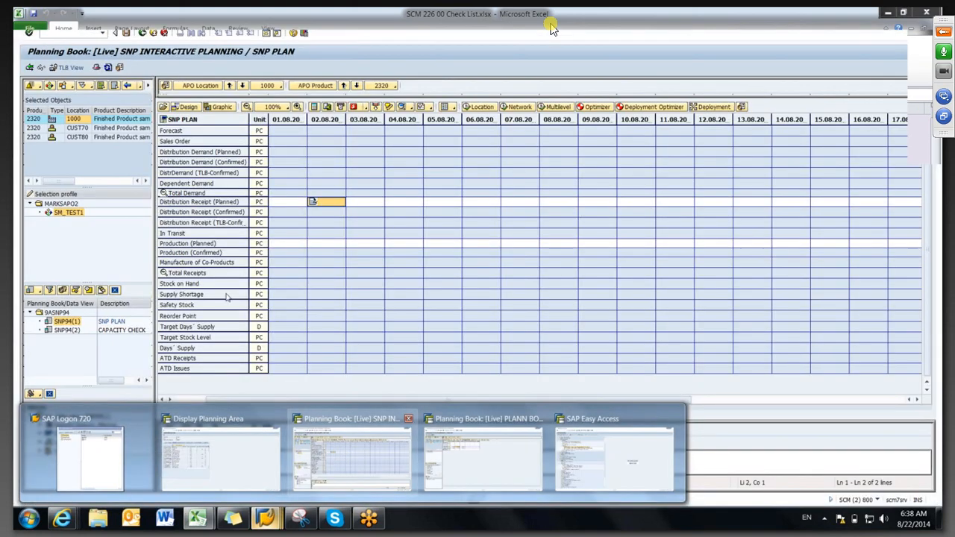
{"action": "left_click", "coordinate": [347, 453]}
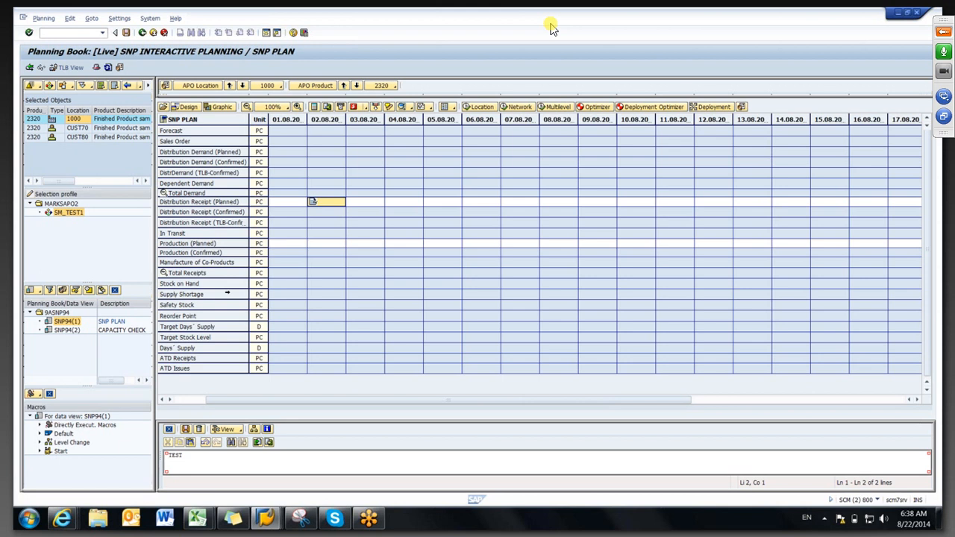
- Expand the GoToMeeting control panel and leave the meeting without ending it for all attendees
{"action": "left_click", "coordinate": [943, 35]}
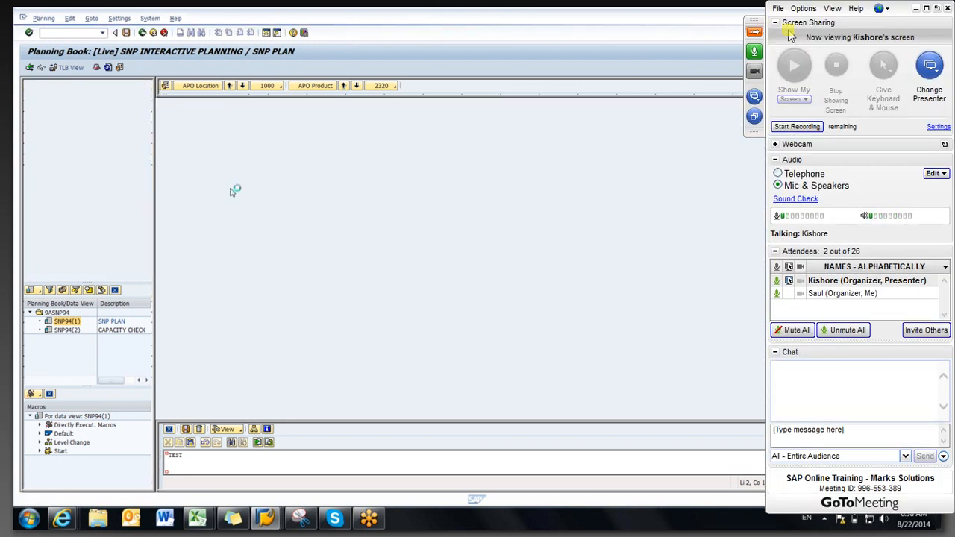
{"action": "left_click", "coordinate": [947, 8]}
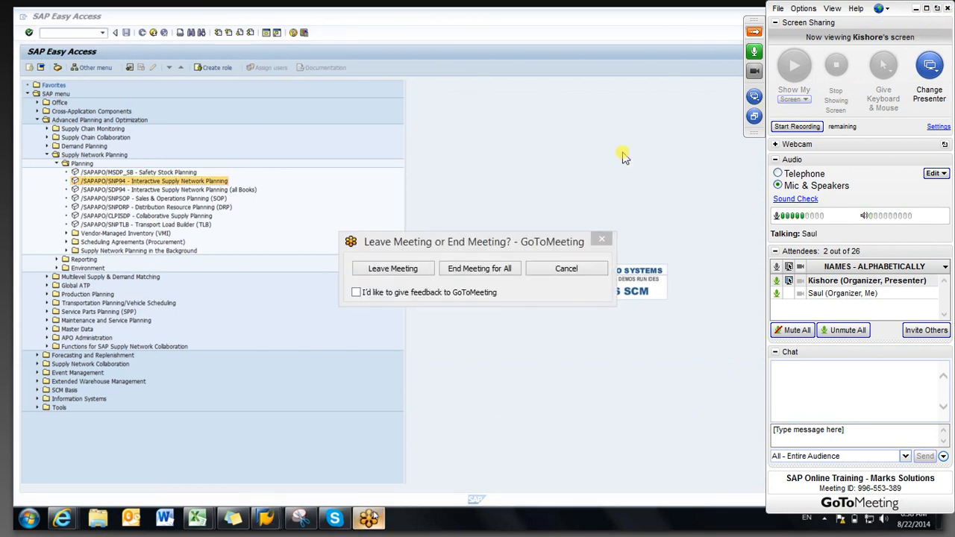
{"action": "left_click", "coordinate": [395, 271]}
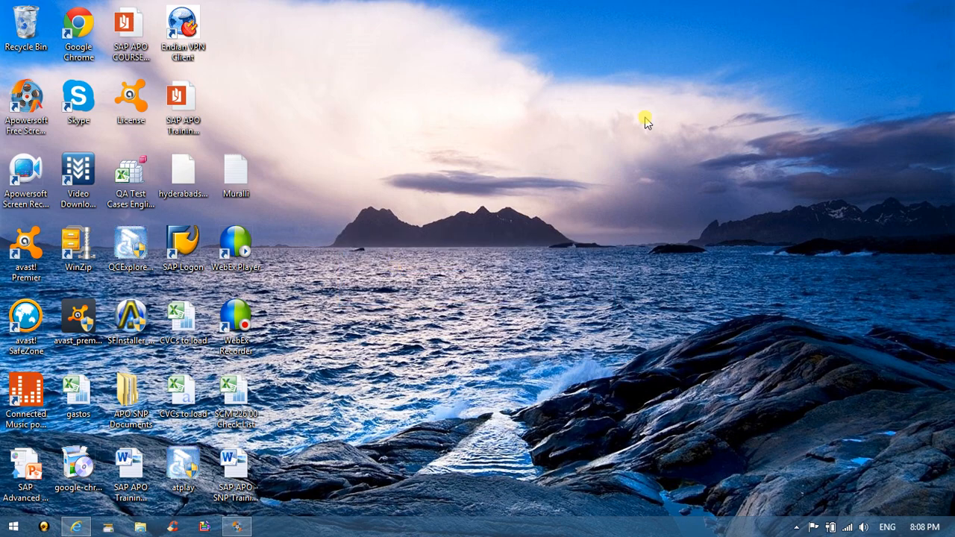
- Dismiss the GoToMeeting free trial offer and close the Citrix Online page in the browser
{"action": "key", "text": "alt+Tab"}
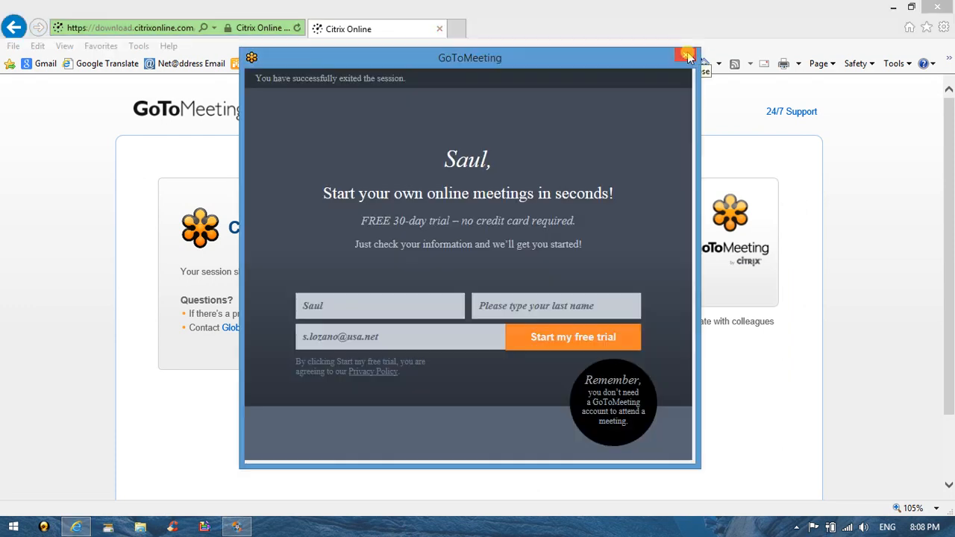
{"action": "left_click", "coordinate": [688, 57]}
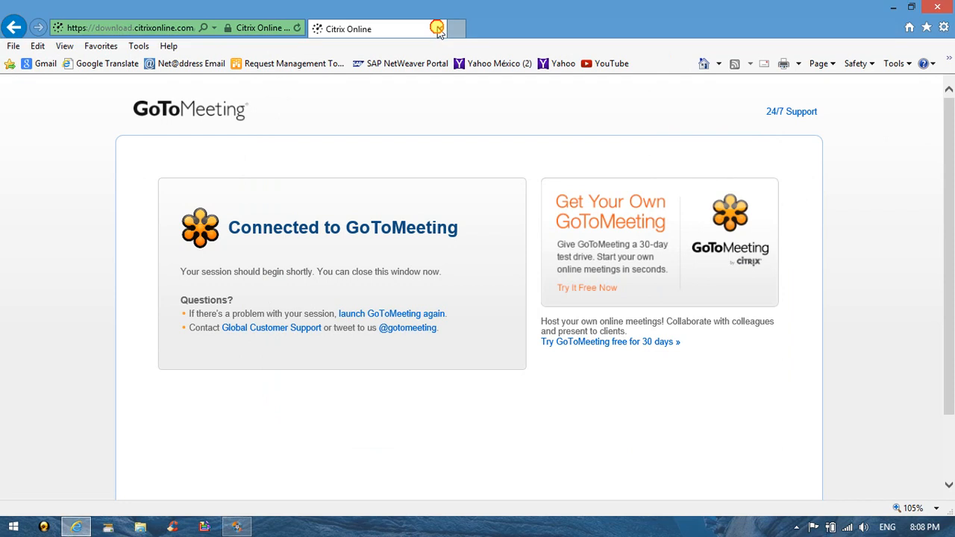
{"action": "left_click", "coordinate": [440, 29]}
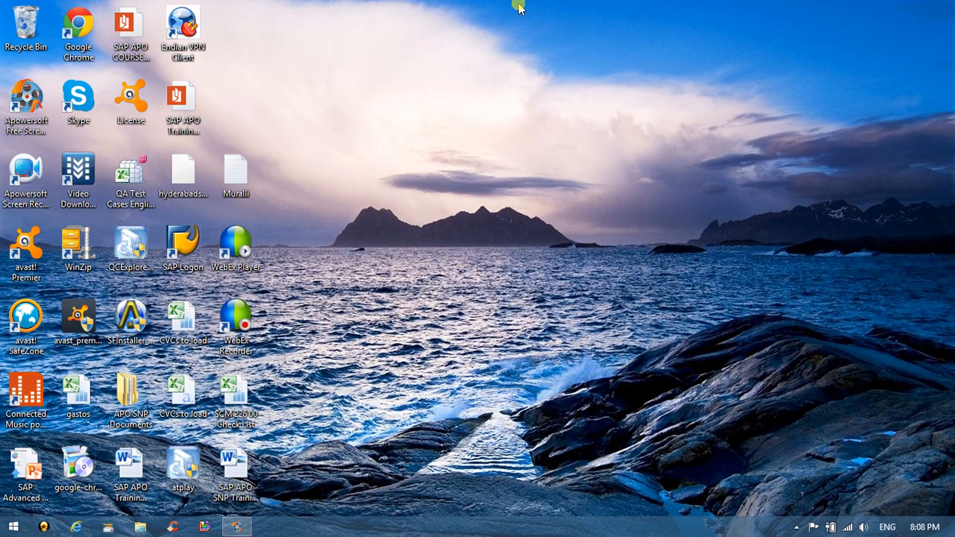
{"action": "key", "text": "alt+Tab"}
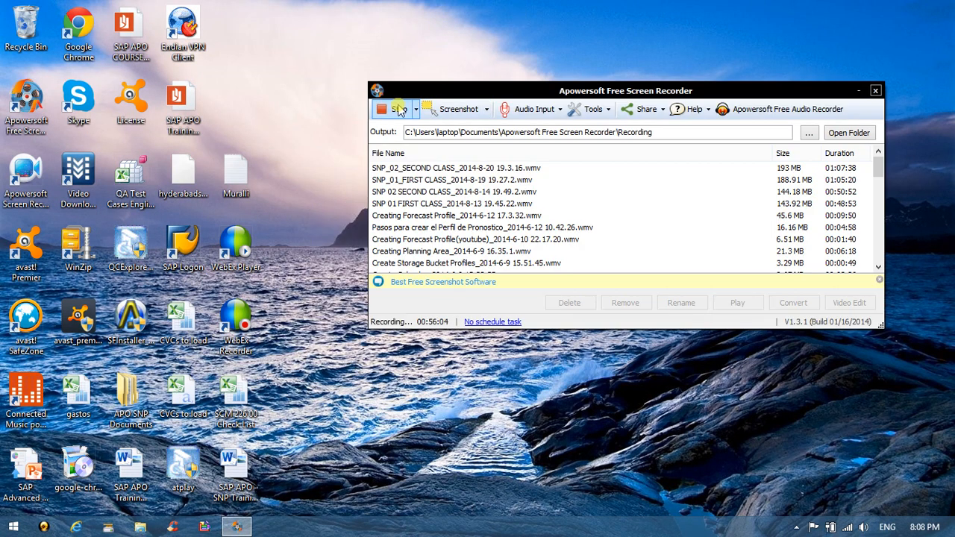